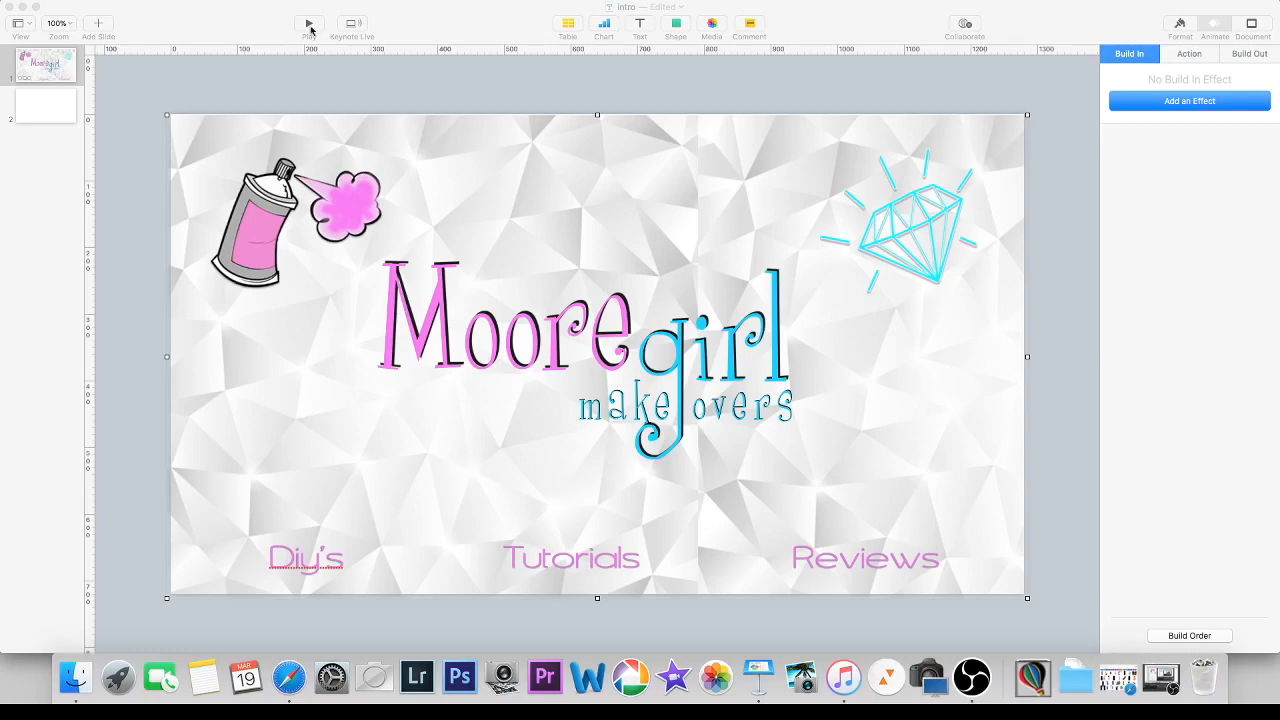
Step: Play the intro presentation through, then return to the first slide
{"action": "left_click", "coordinate": [315, 26]}
{"action": "left_click", "coordinate": [309, 23]}
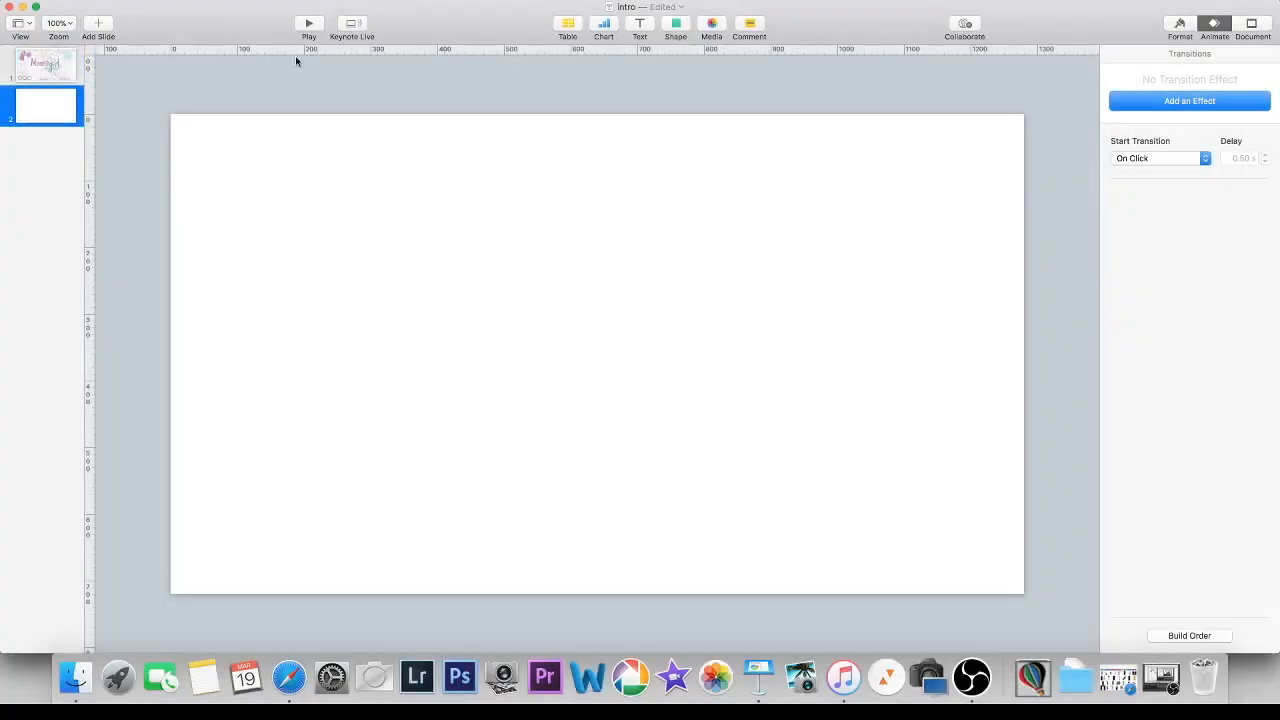
{"action": "left_click", "coordinate": [68, 68]}
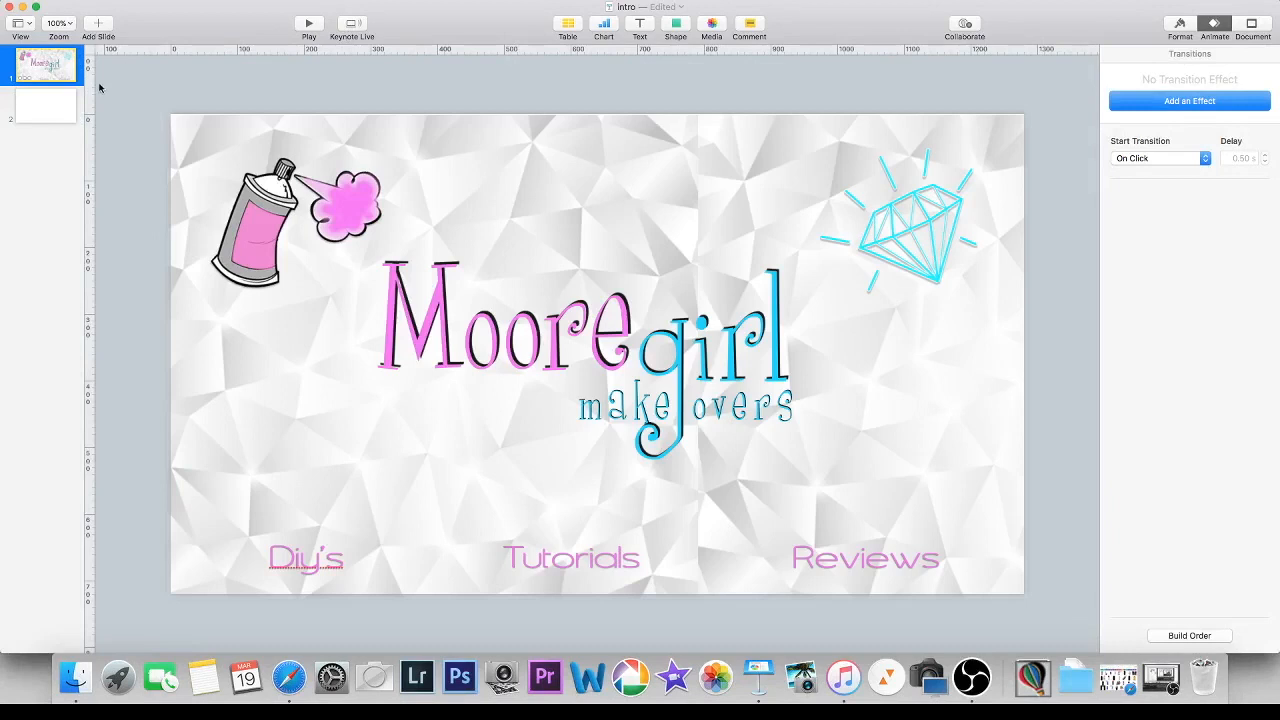
Step: Move the spray can slightly up and right and the diamond slightly up and left, then select the background image
{"action": "left_click", "coordinate": [308, 198]}
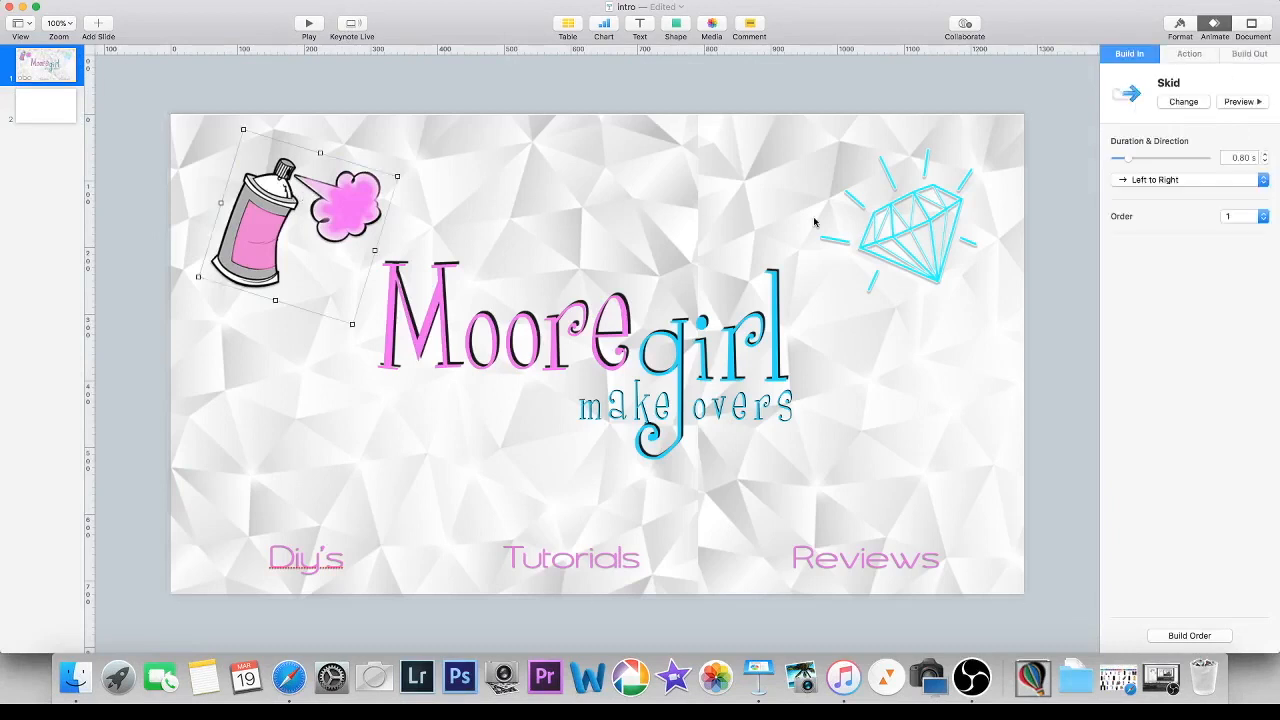
{"action": "left_click", "coordinate": [909, 233]}
{"action": "mouse_move", "coordinate": [253, 214]}
{"action": "left_mouse_down"}
{"action": "mouse_move", "coordinate": [343, 213]}
{"action": "mouse_move", "coordinate": [262, 201]}
{"action": "left_mouse_up"}
{"action": "left_click_drag", "start_coordinate": [949, 280], "coordinate": [888, 252]}
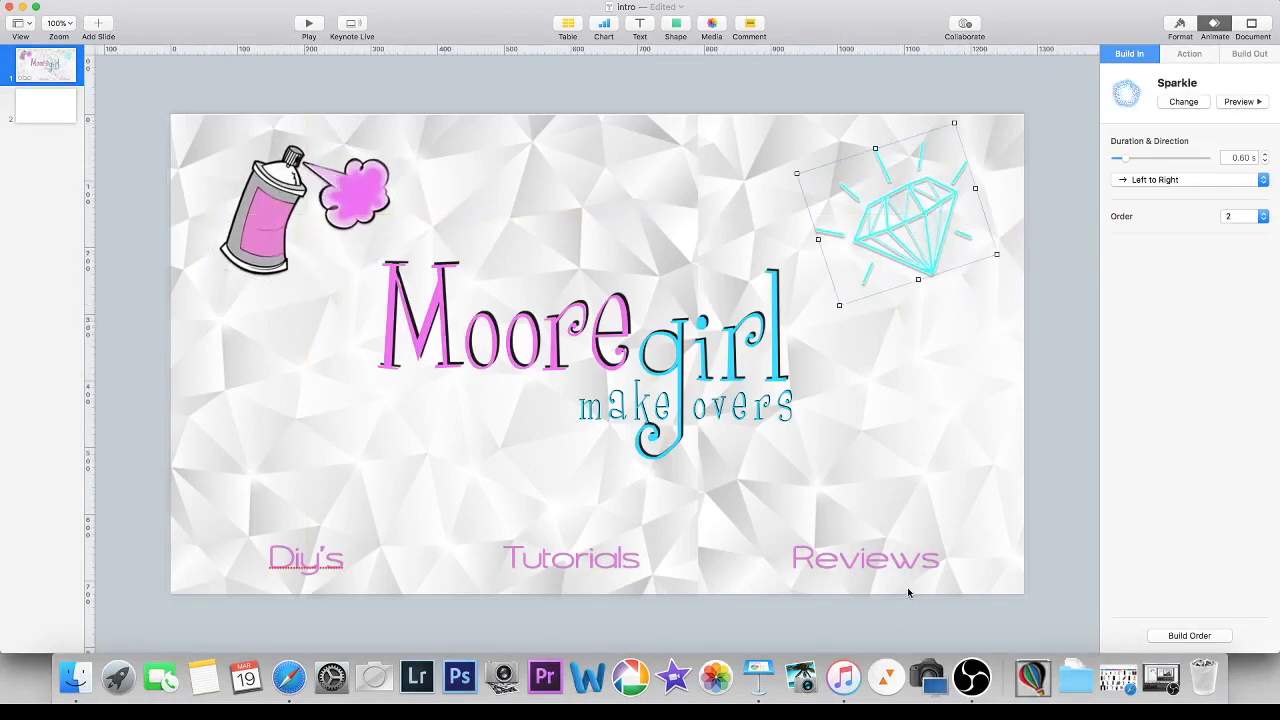
{"action": "left_click", "coordinate": [518, 178]}
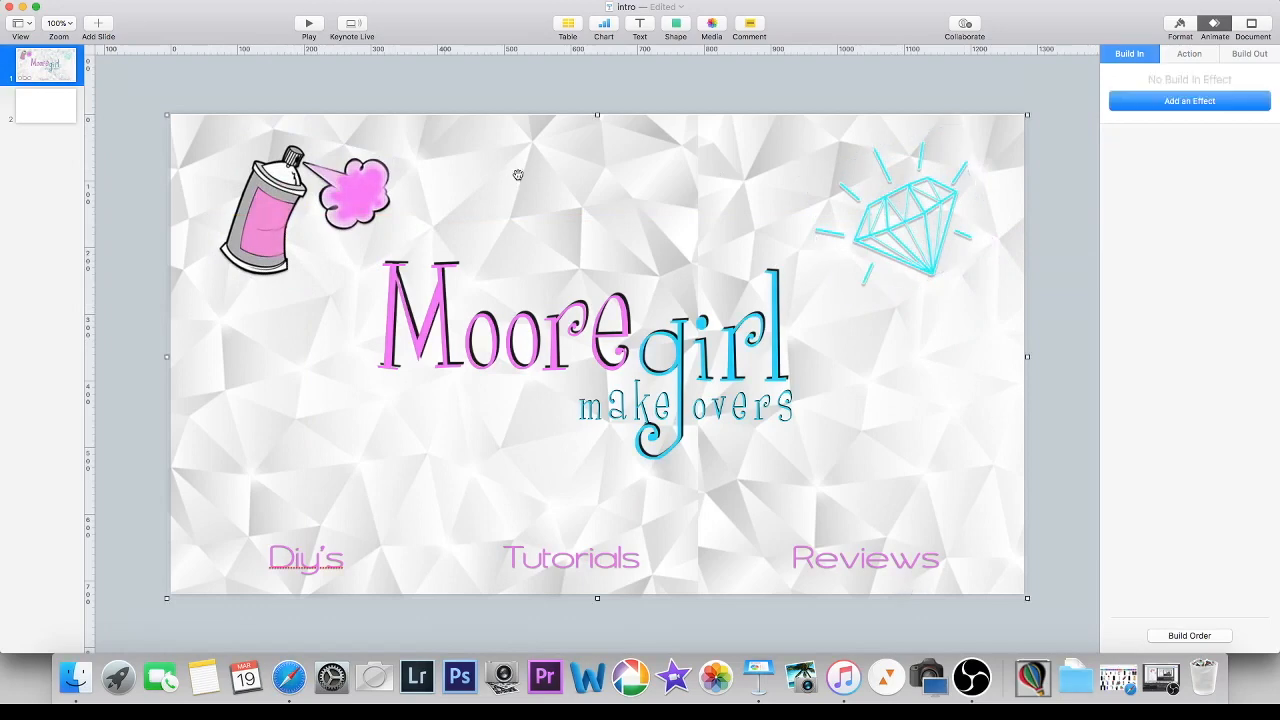
{"action": "double_click", "coordinate": [518, 175]}
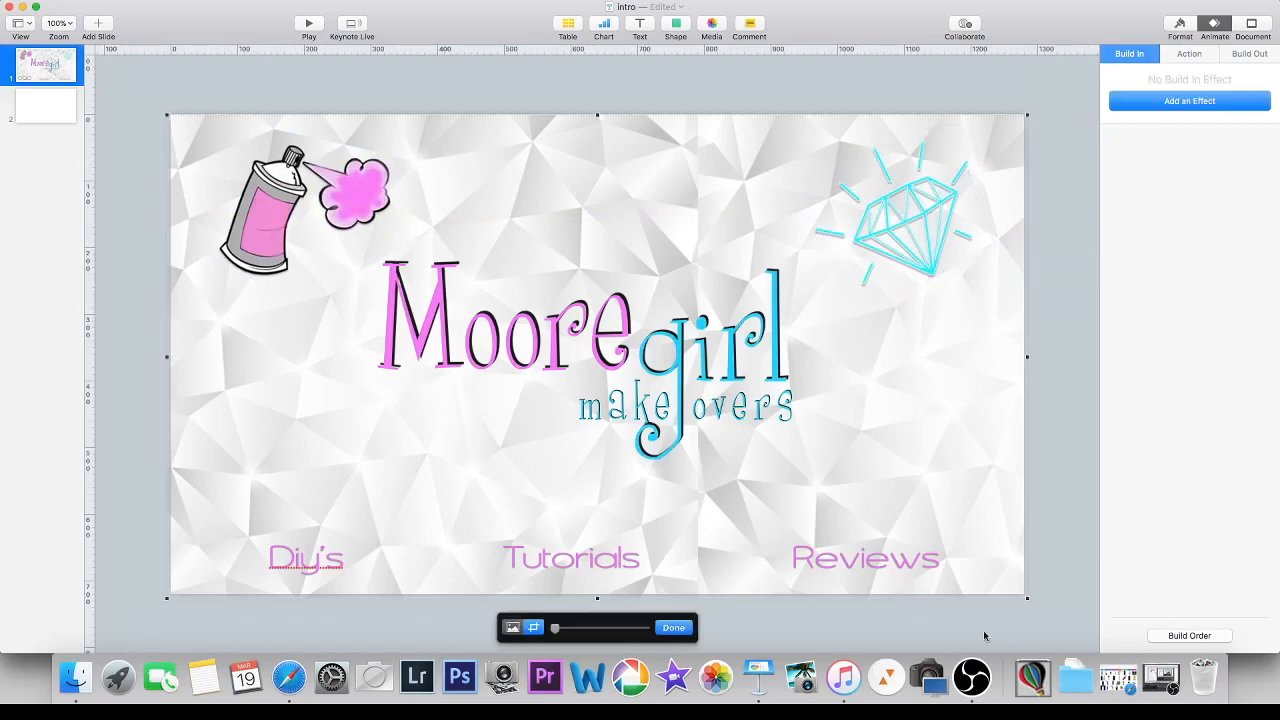
Step: Switch to the Safari window showing Google and search for images of "diamond background"
{"action": "left_click", "coordinate": [1118, 678]}
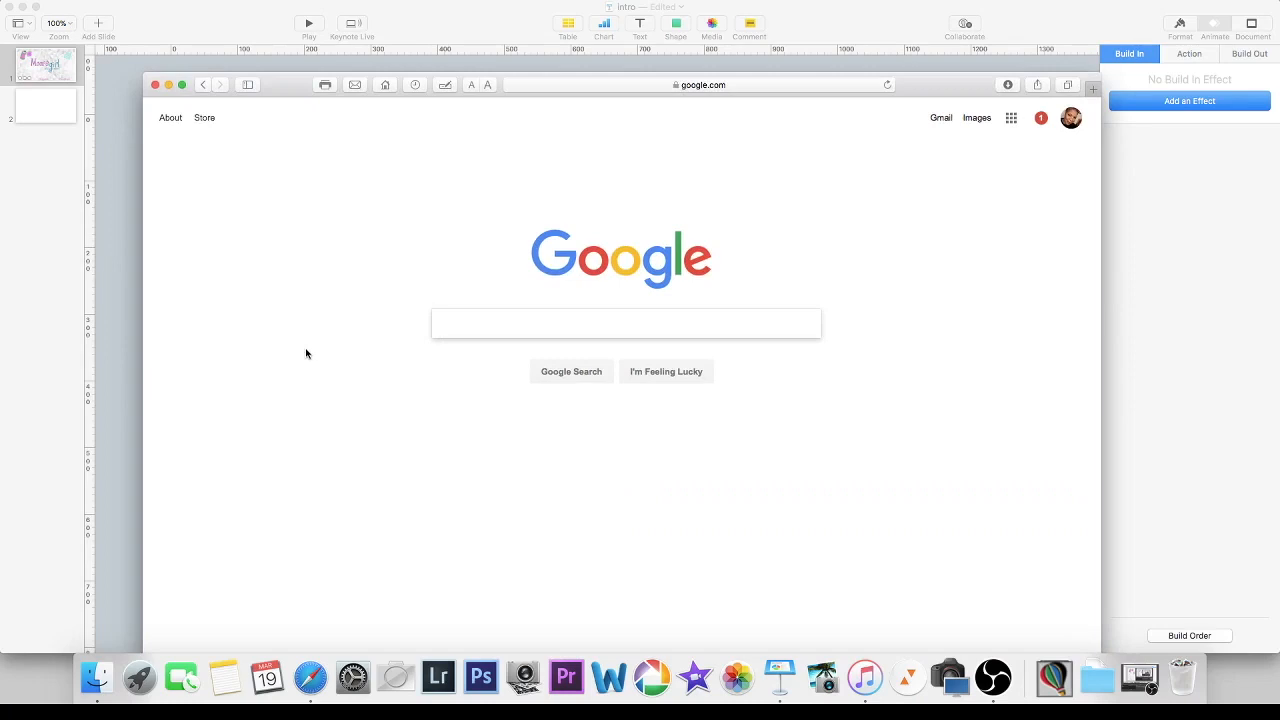
{"action": "type", "text": "dia"}
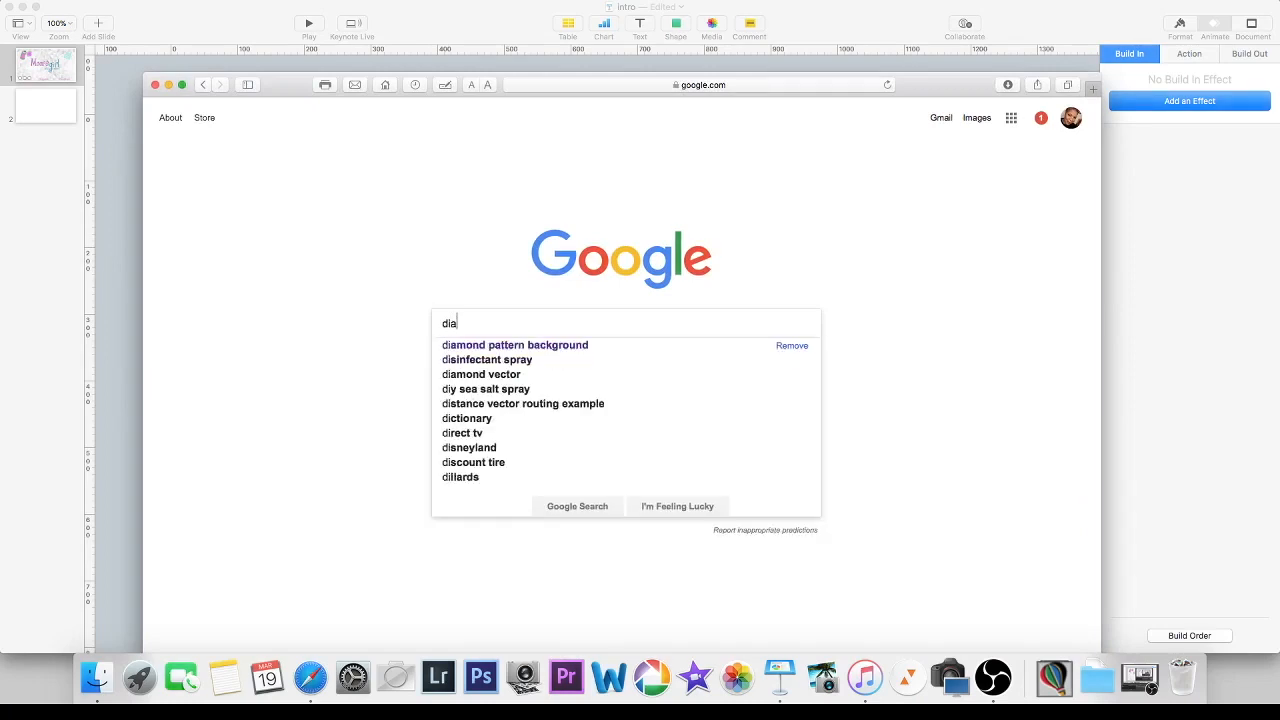
{"action": "type", "text": "mond b"}
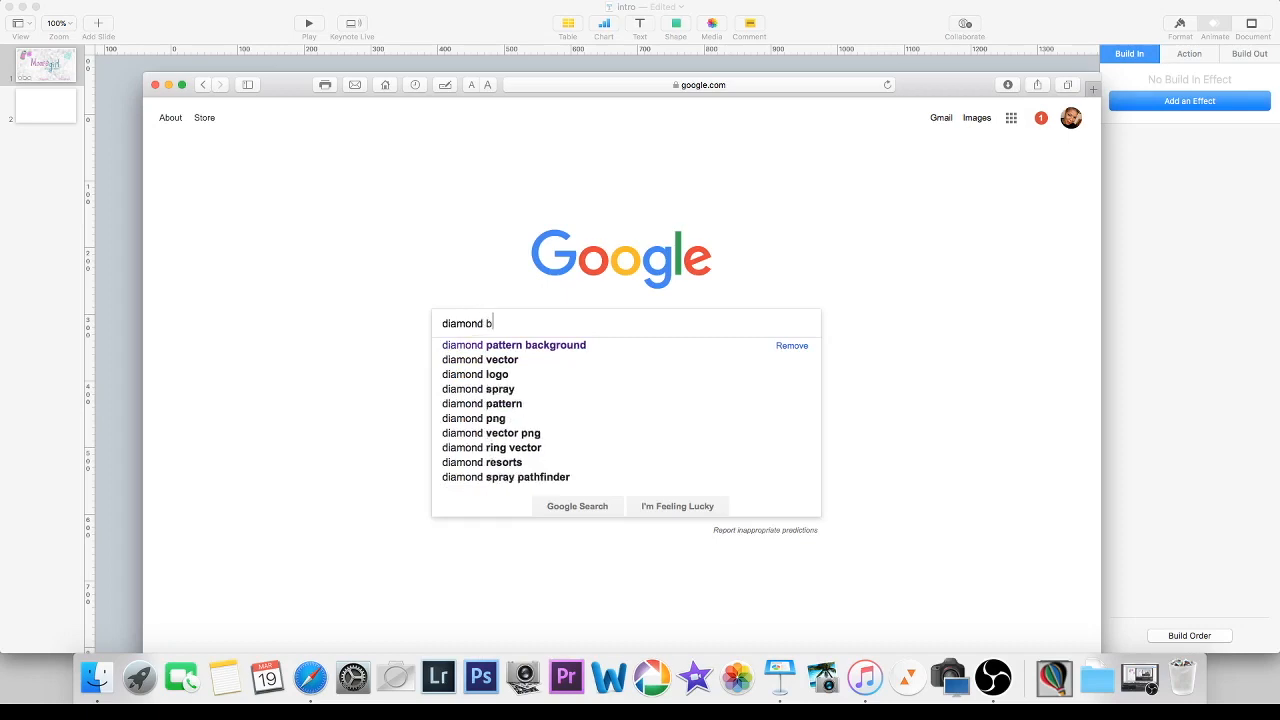
{"action": "type", "text": "ack"}
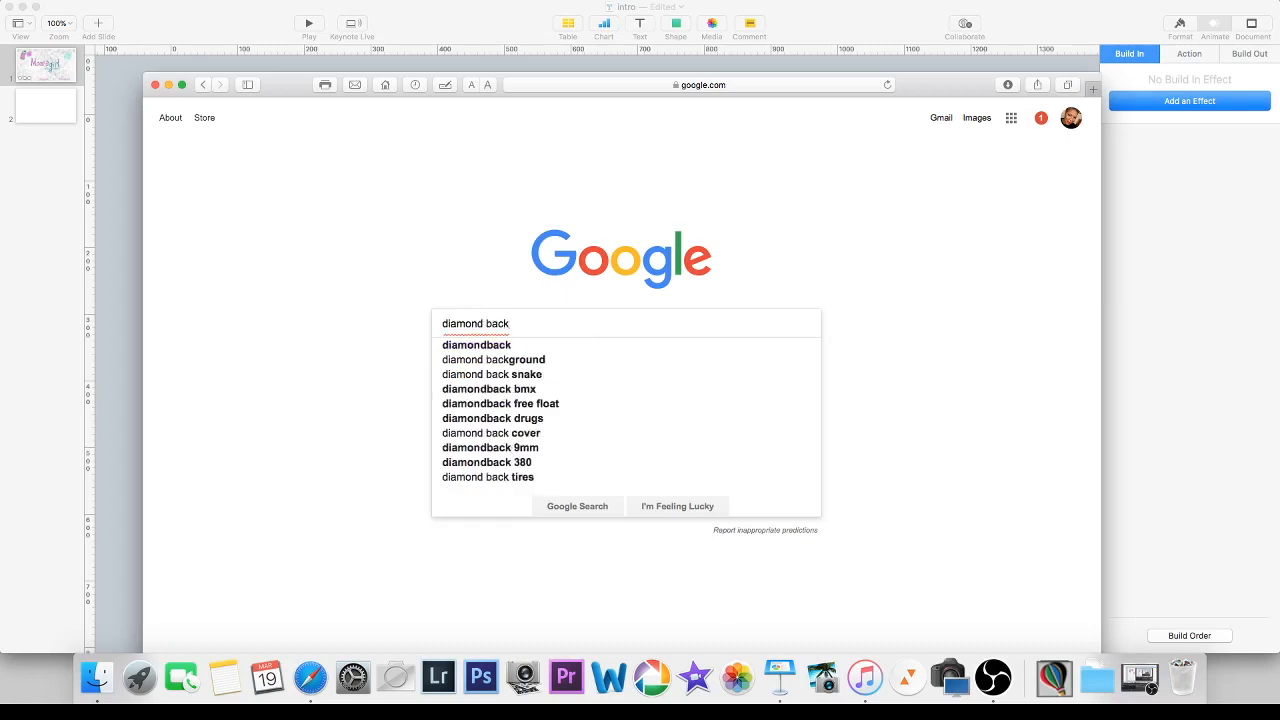
{"action": "left_click", "coordinate": [468, 360]}
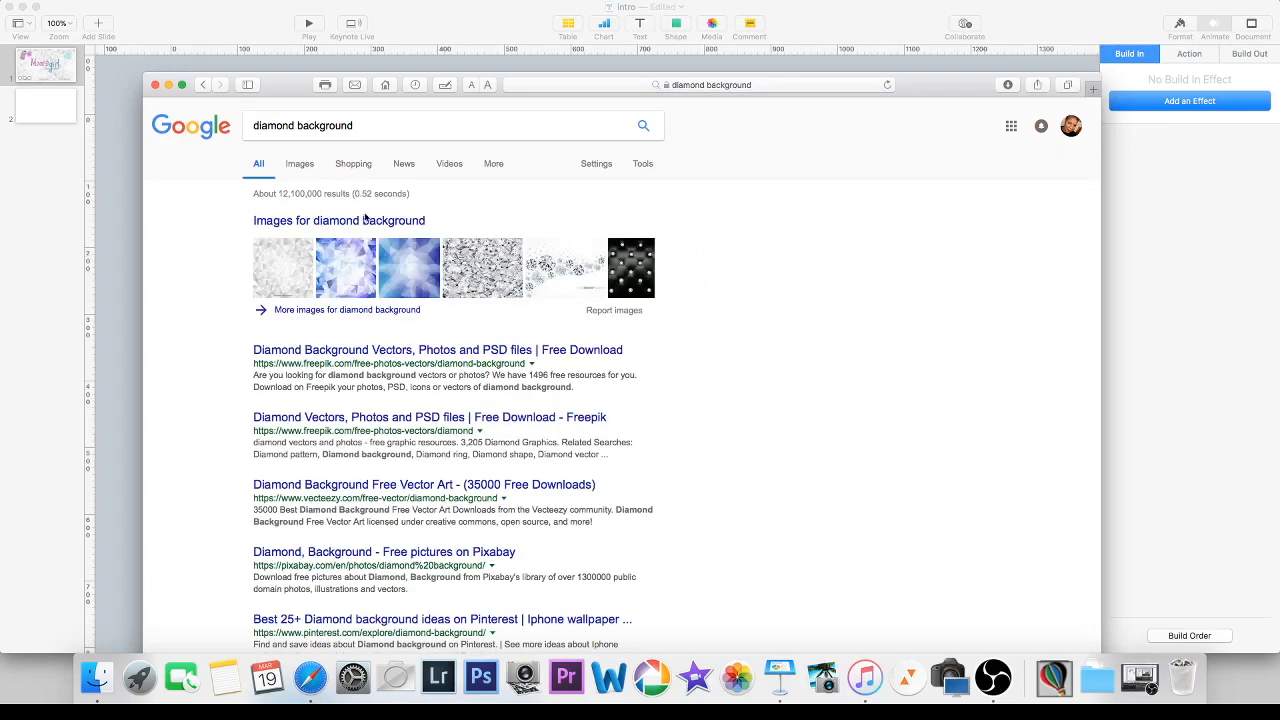
{"action": "left_click", "coordinate": [350, 226]}
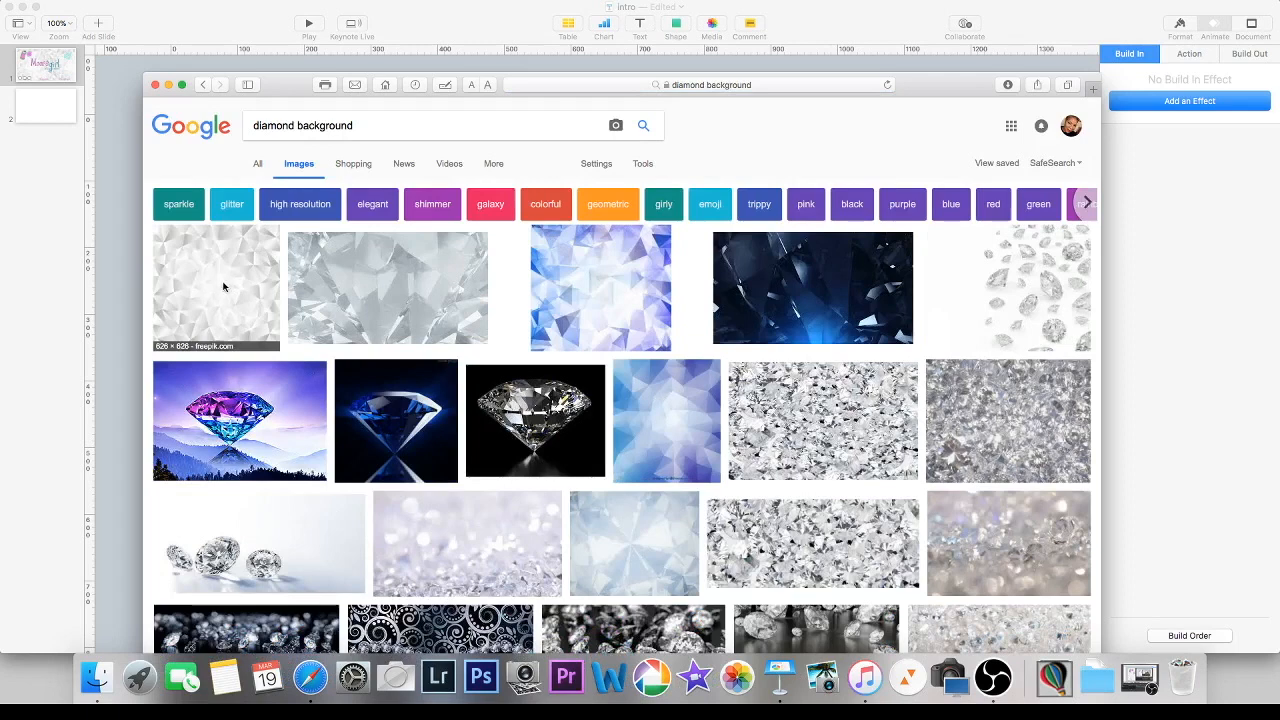
Step: Open the white faceted diamond background image from Freepik and save it to the Desktop as "diamond"
{"action": "left_click", "coordinate": [256, 289]}
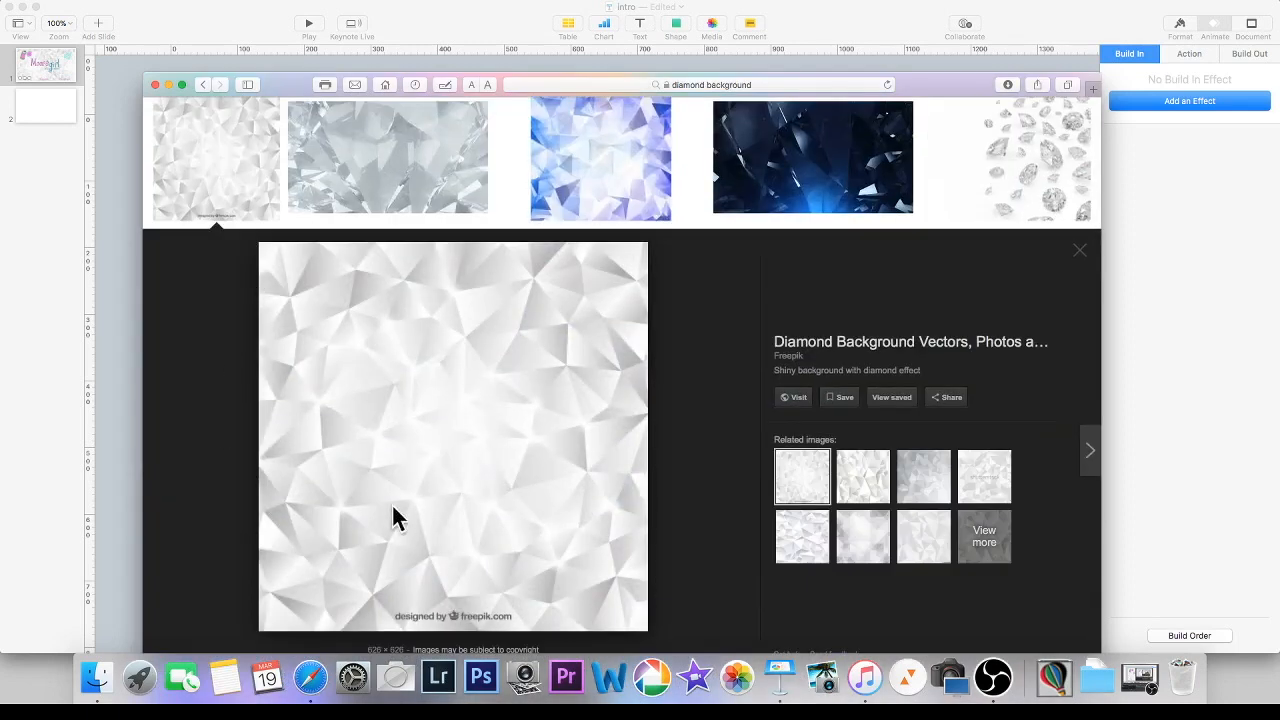
{"action": "right_click", "coordinate": [450, 438]}
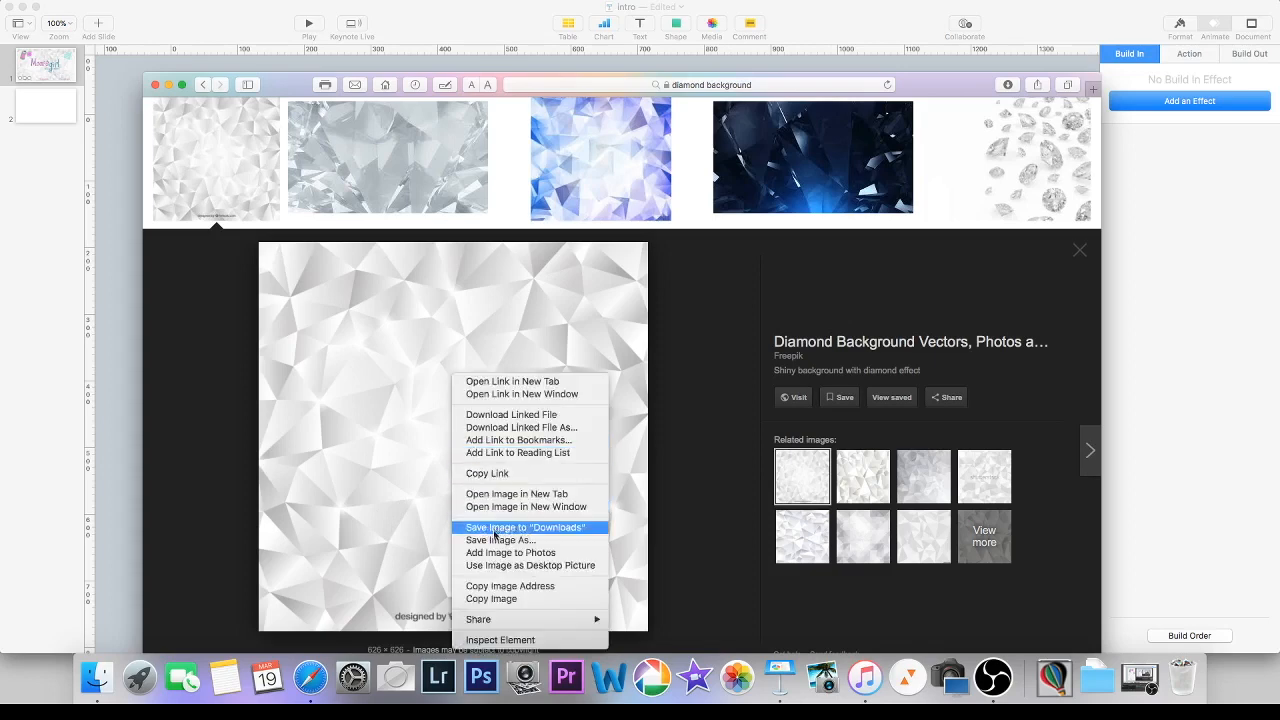
{"action": "left_click", "coordinate": [511, 542]}
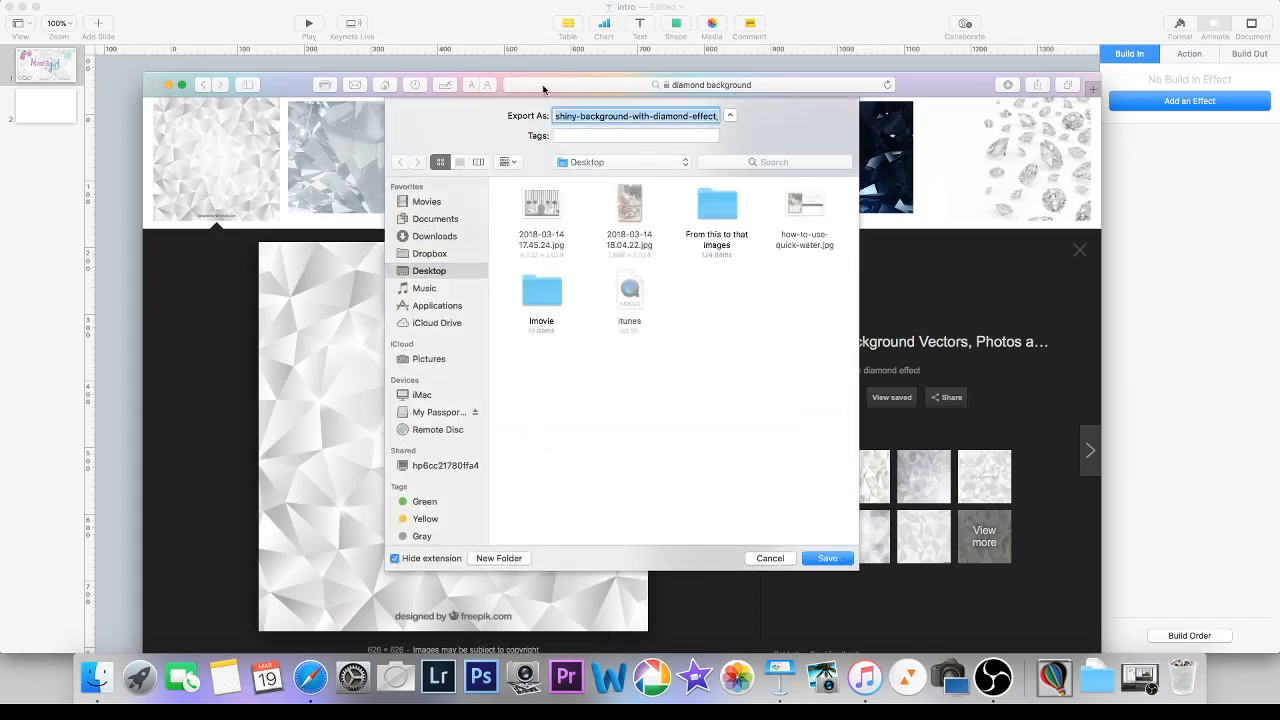
{"action": "type", "text": "diamond"}
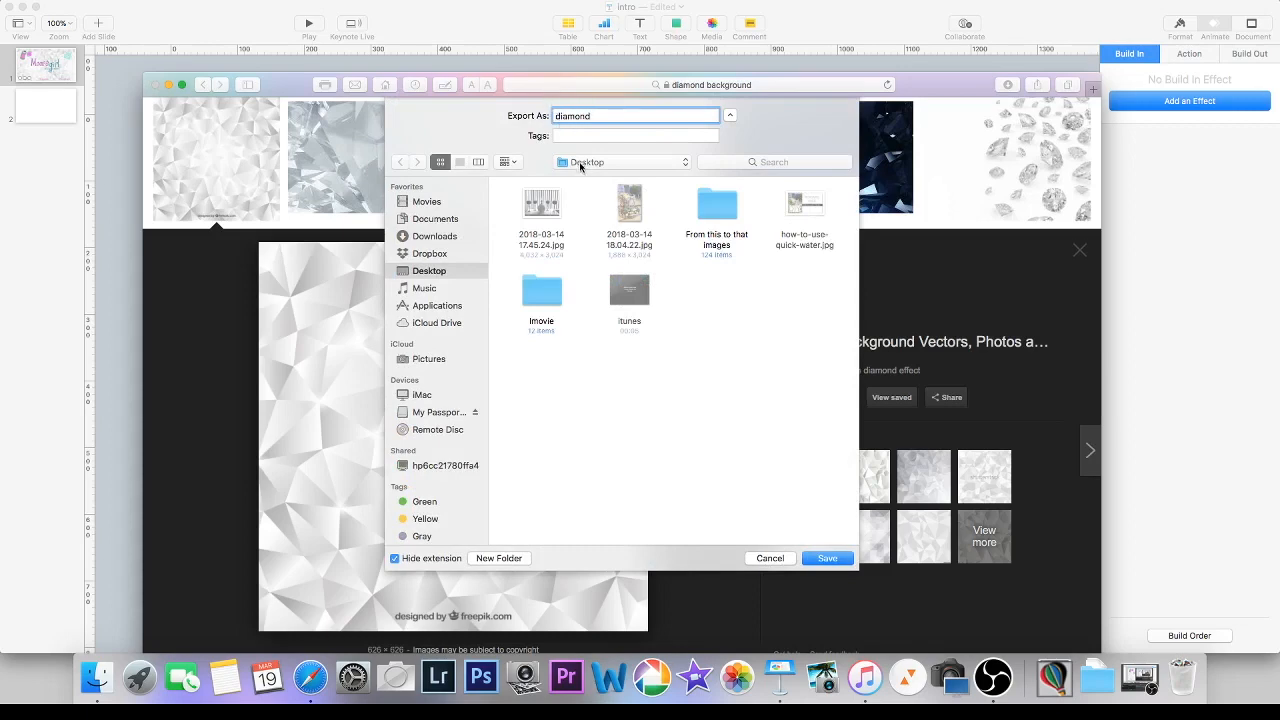
{"action": "left_click", "coordinate": [827, 559]}
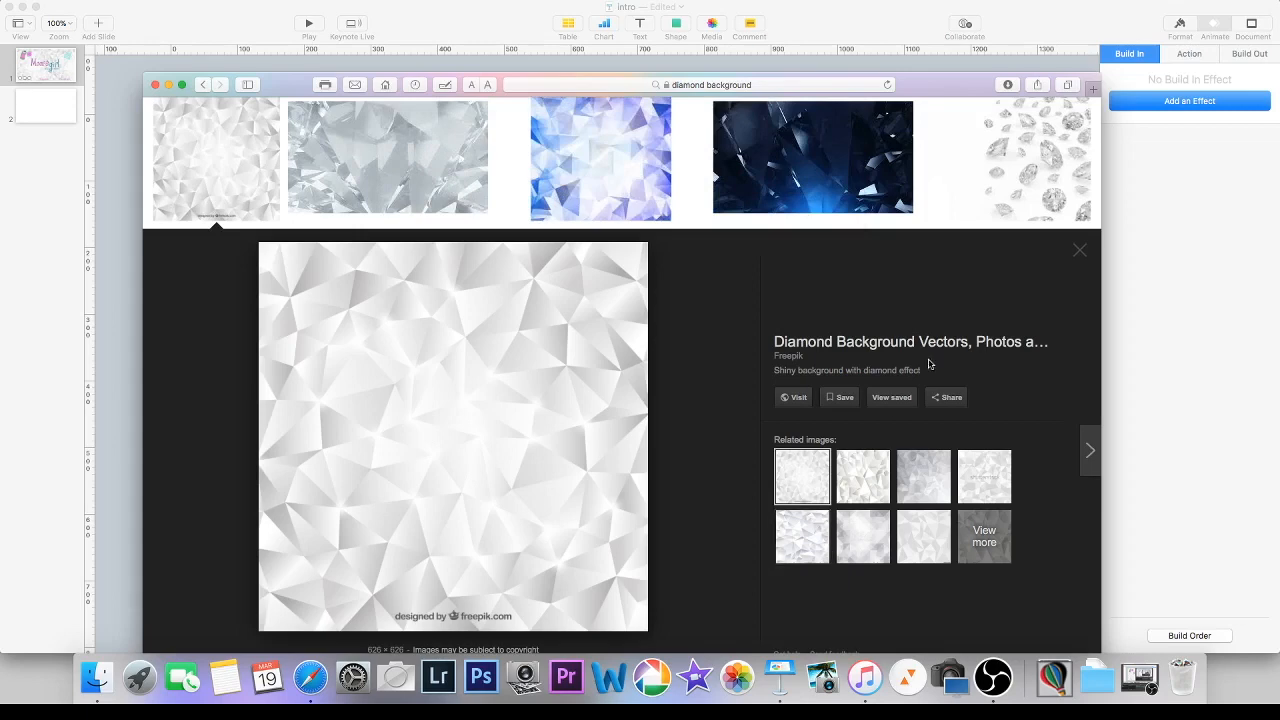
Step: Search the images for "spray paint can png"
{"action": "scroll", "coordinate": [1078, 391], "scroll_direction": "up", "scroll_amount": 3}
{"action": "left_click", "coordinate": [1078, 387]}
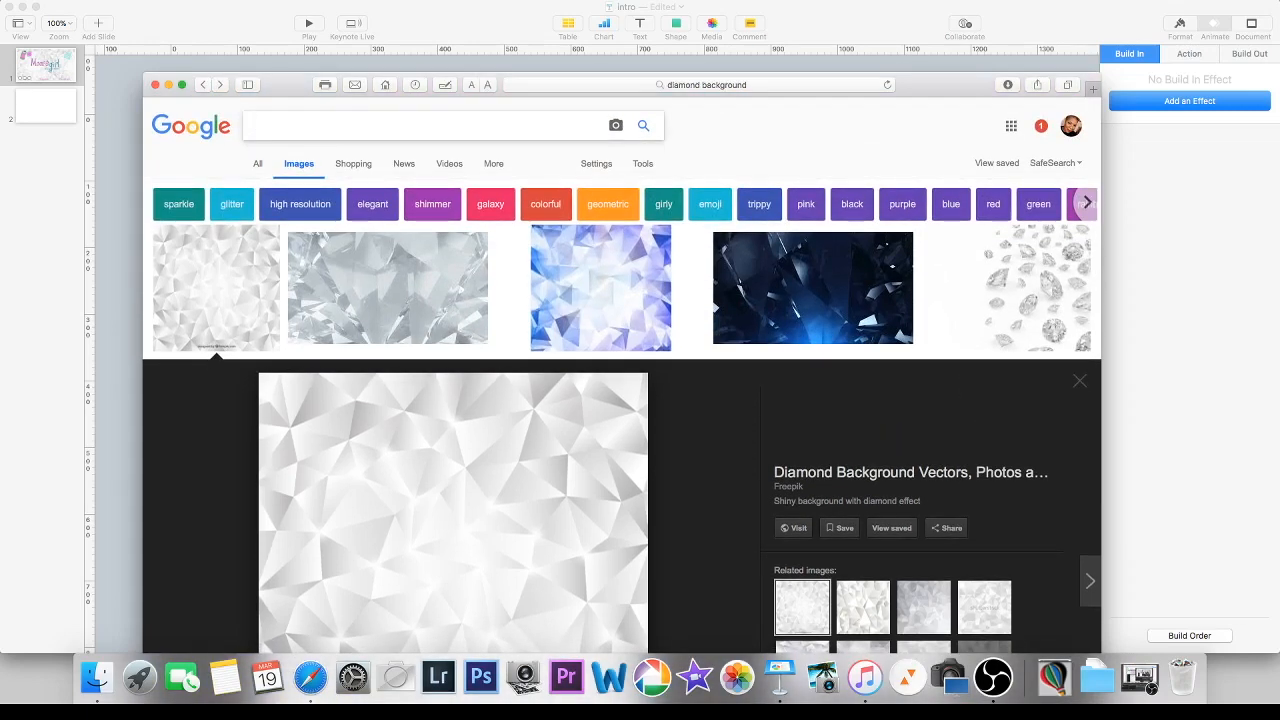
{"action": "type", "text": "spr"}
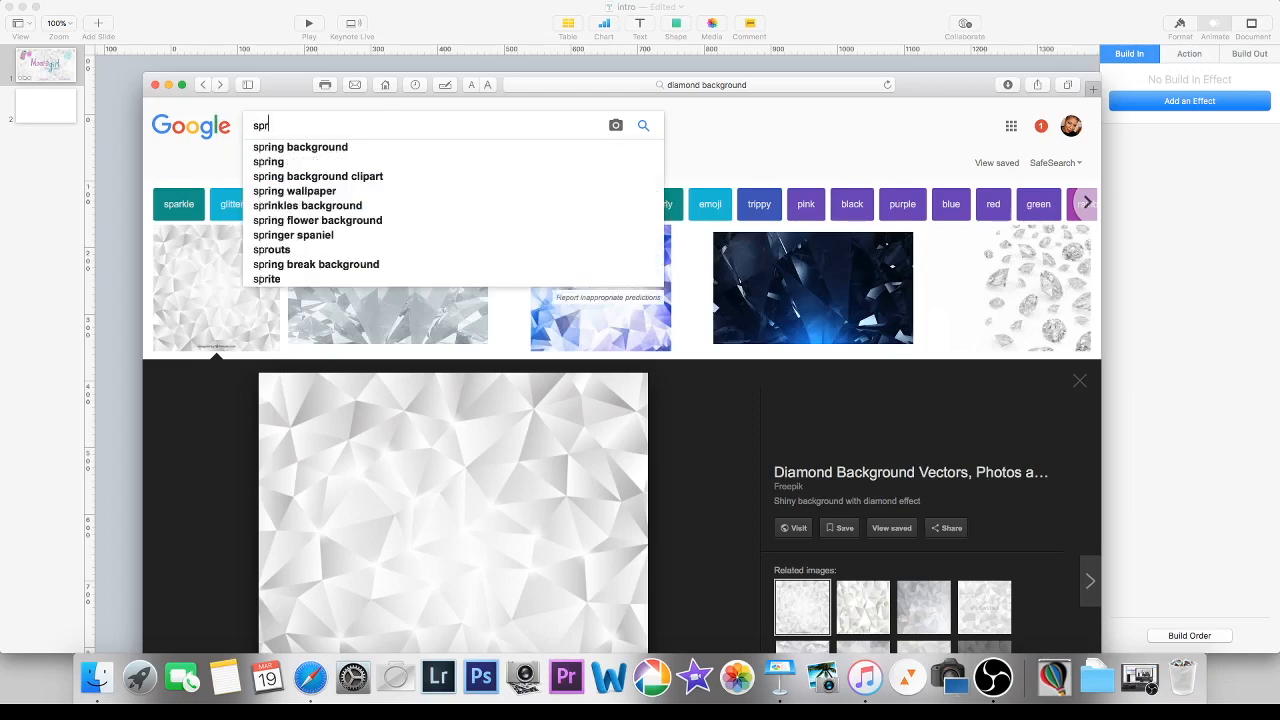
{"action": "type", "text": "ay paint v"}
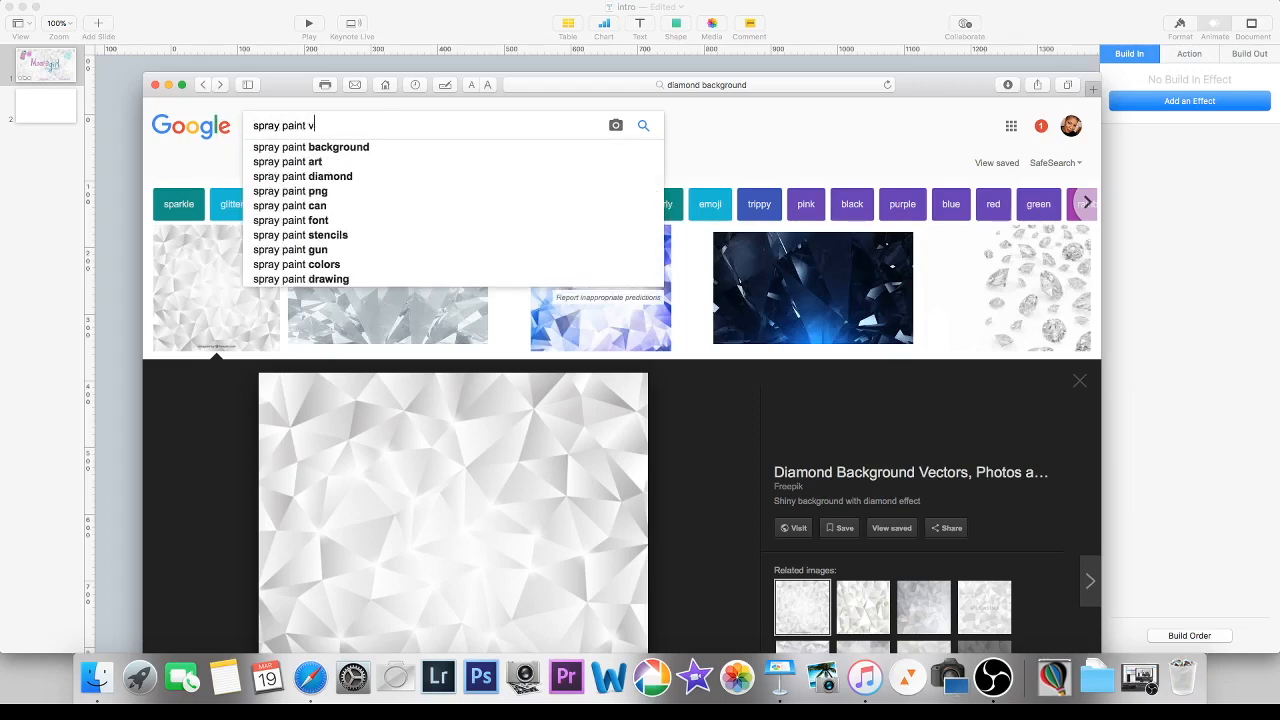
{"action": "key", "text": "BackSpace"}
{"action": "type", "text": "ca"}
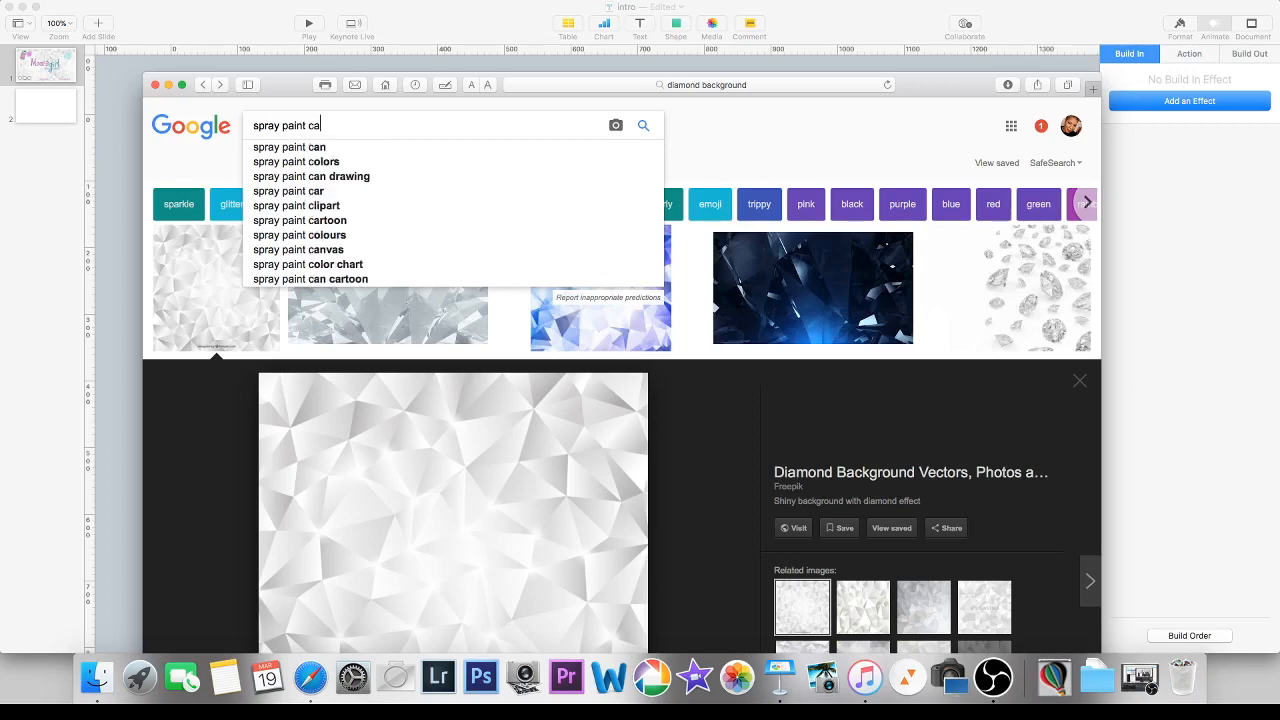
{"action": "type", "text": "n png"}
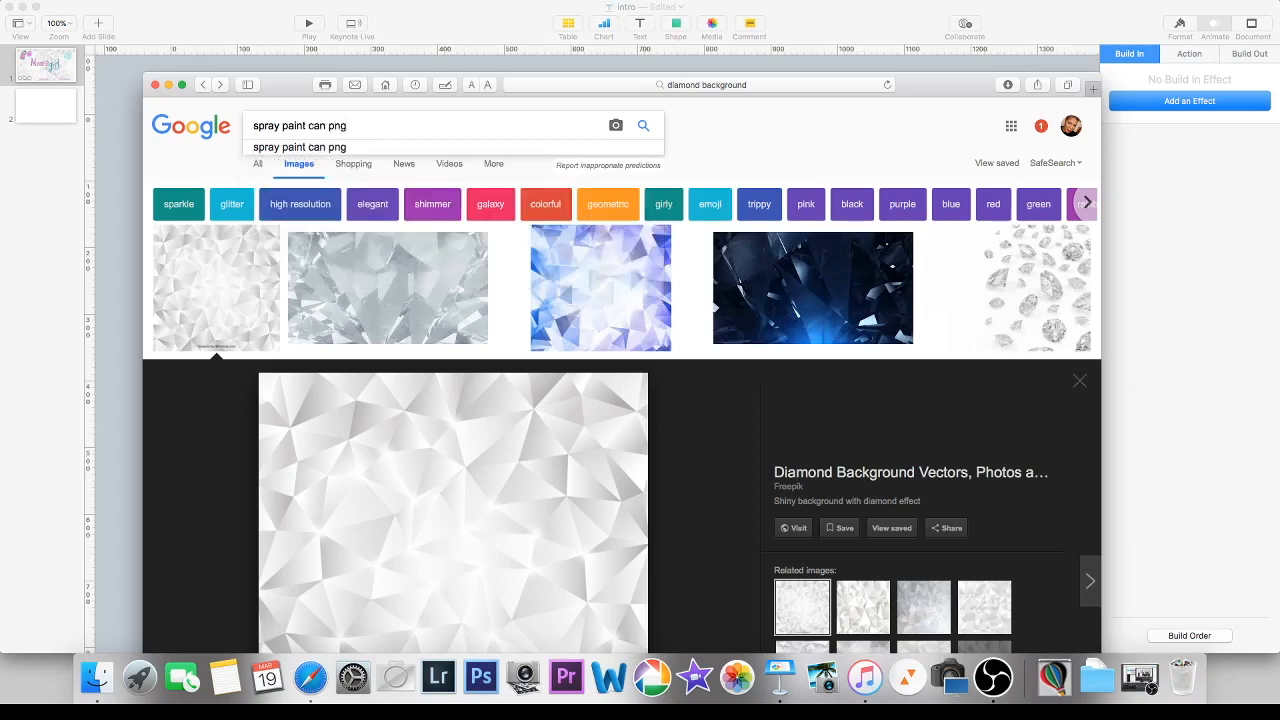
{"action": "left_click", "coordinate": [287, 149]}
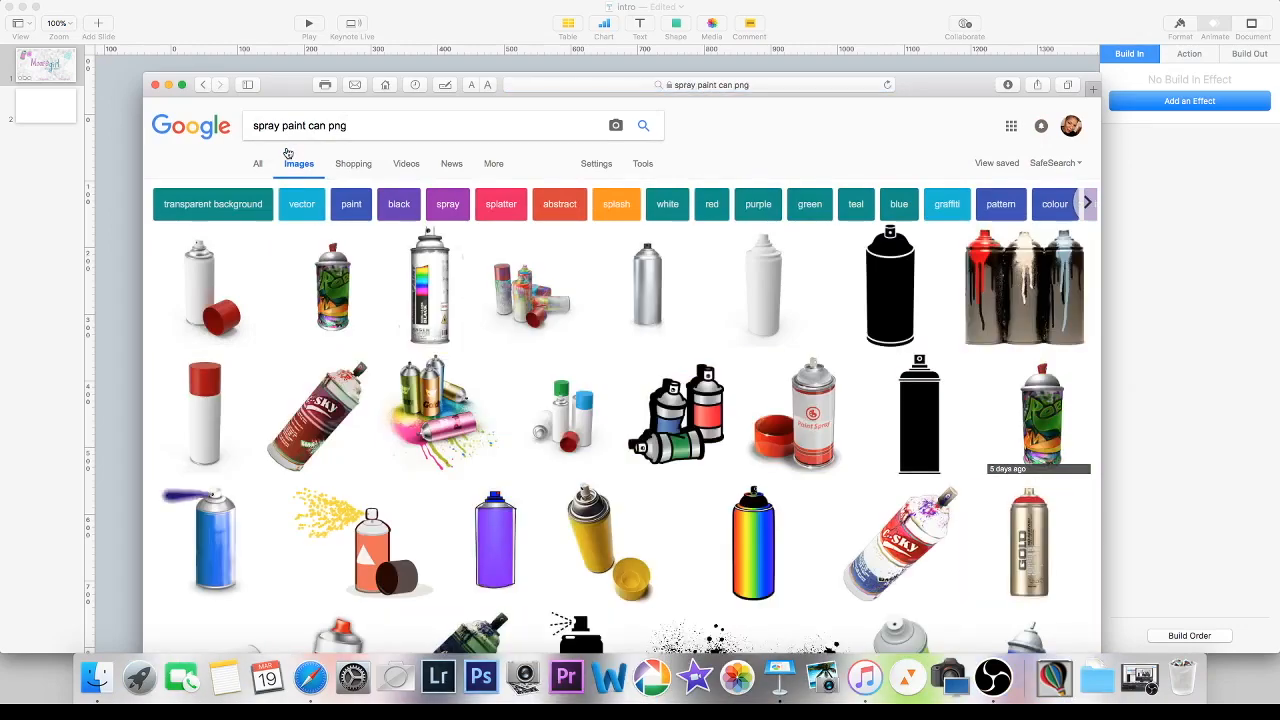
Step: Find the cartoon spray can with the red paint cloud, compare it with the related blue-label version, and reopen the red one
{"action": "scroll", "coordinate": [685, 472], "scroll_direction": "down", "scroll_amount": 5}
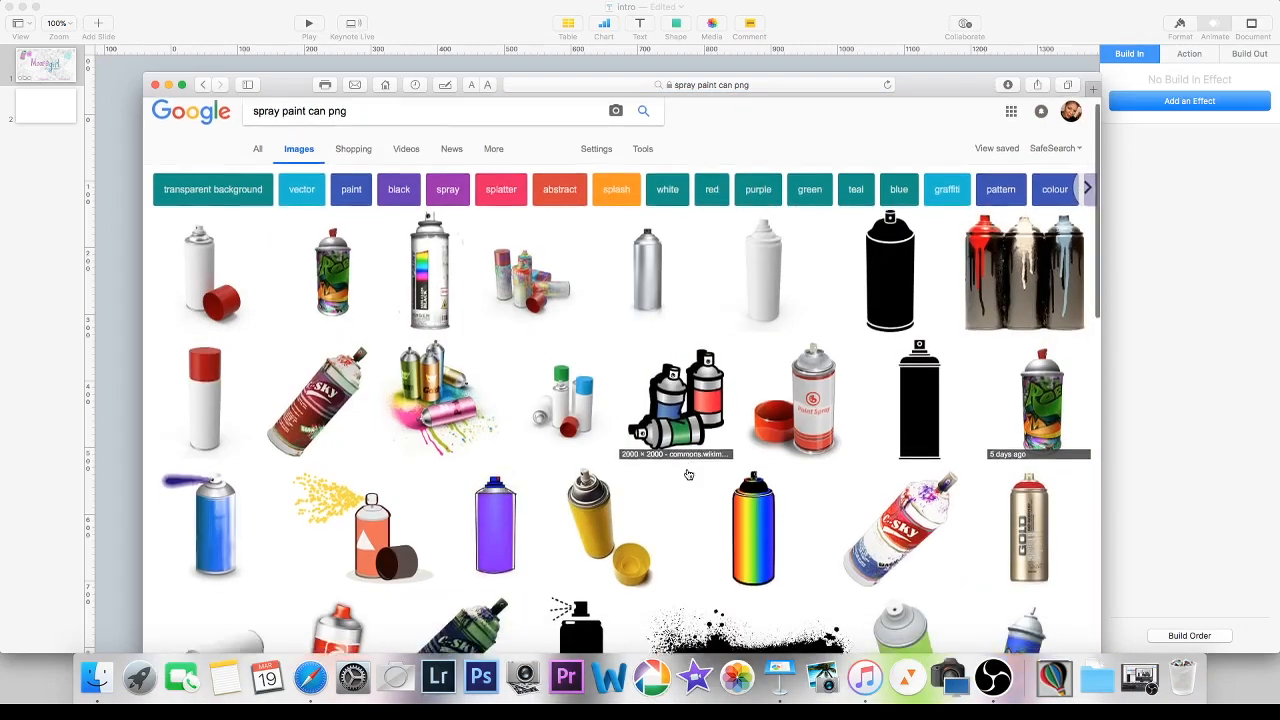
{"action": "scroll", "coordinate": [684, 475], "scroll_direction": "down", "scroll_amount": 5}
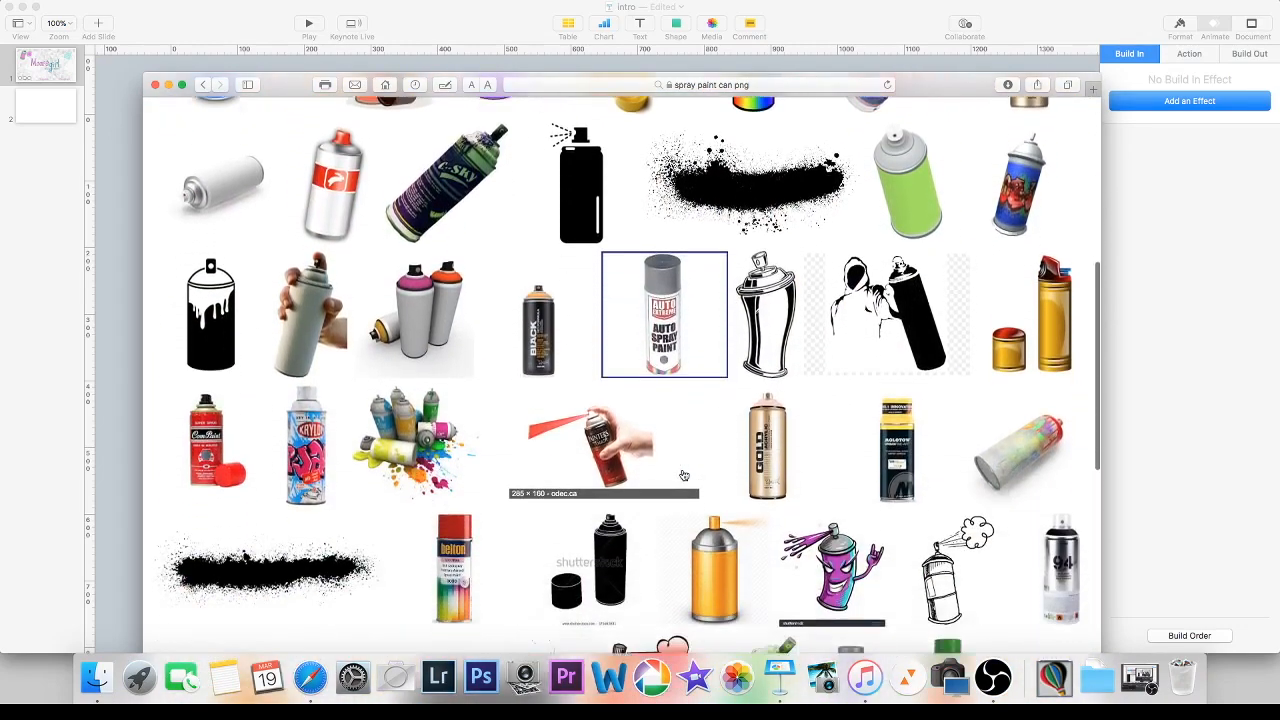
{"action": "scroll", "coordinate": [684, 475], "scroll_direction": "down", "scroll_amount": 4}
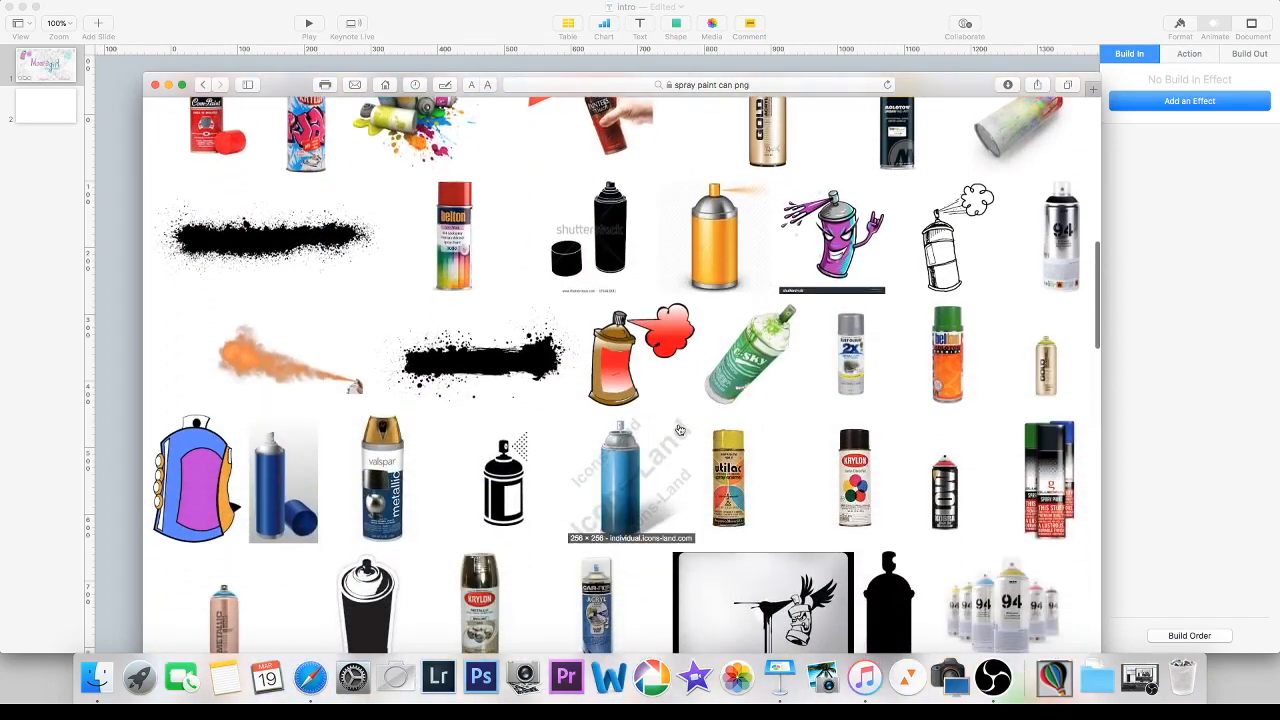
{"action": "left_click", "coordinate": [627, 348]}
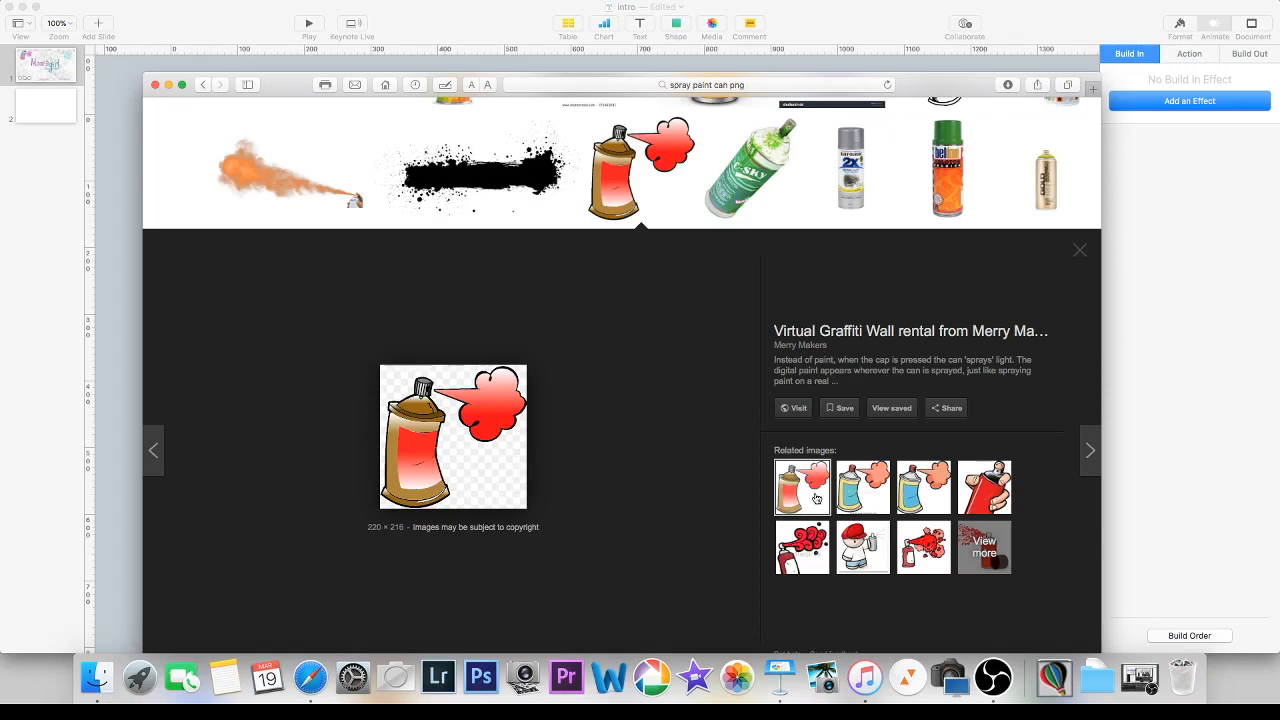
{"action": "left_click", "coordinate": [866, 500]}
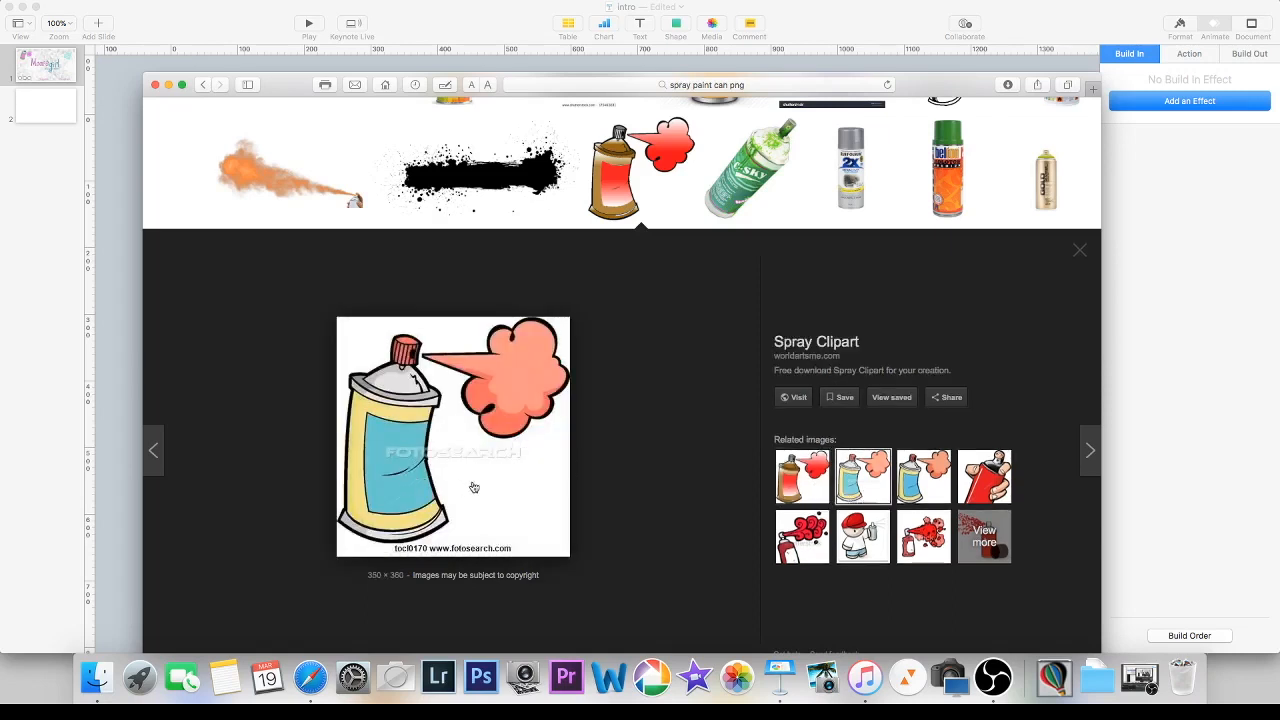
{"action": "left_click", "coordinate": [806, 494]}
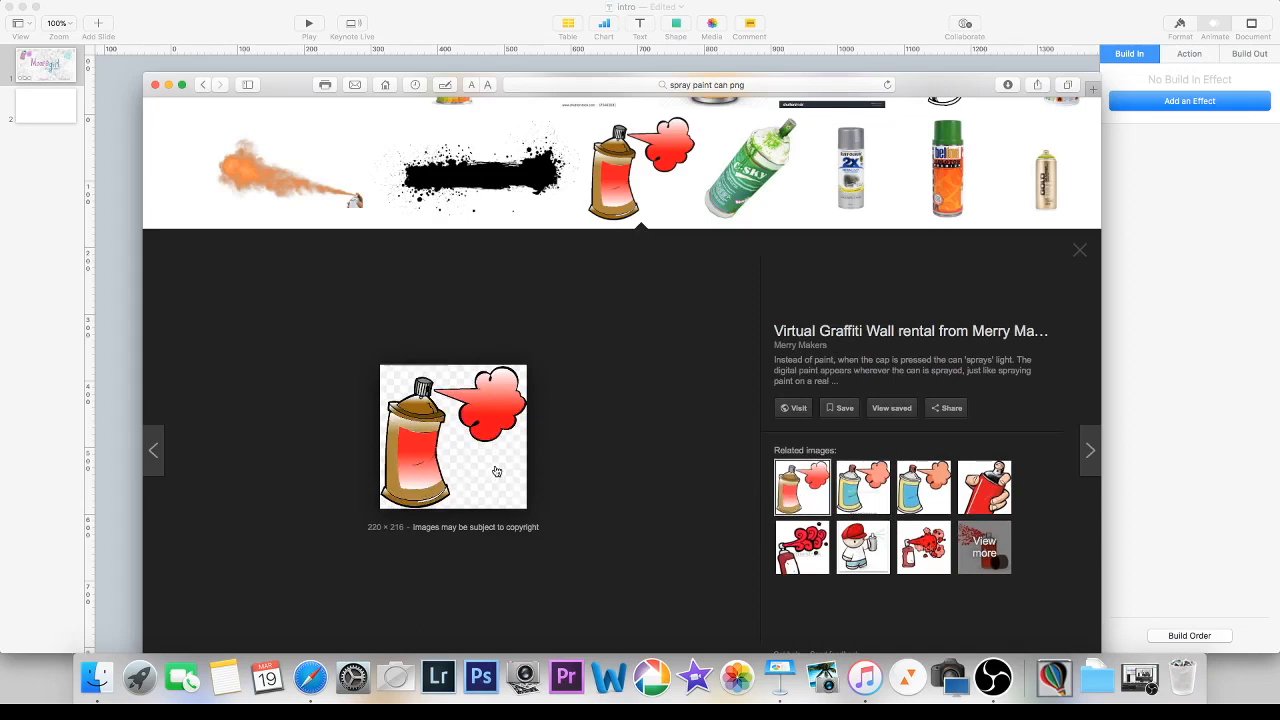
Step: Save the red cartoon spray can image to the Desktop as "spray can"
{"action": "right_click", "coordinate": [489, 429]}
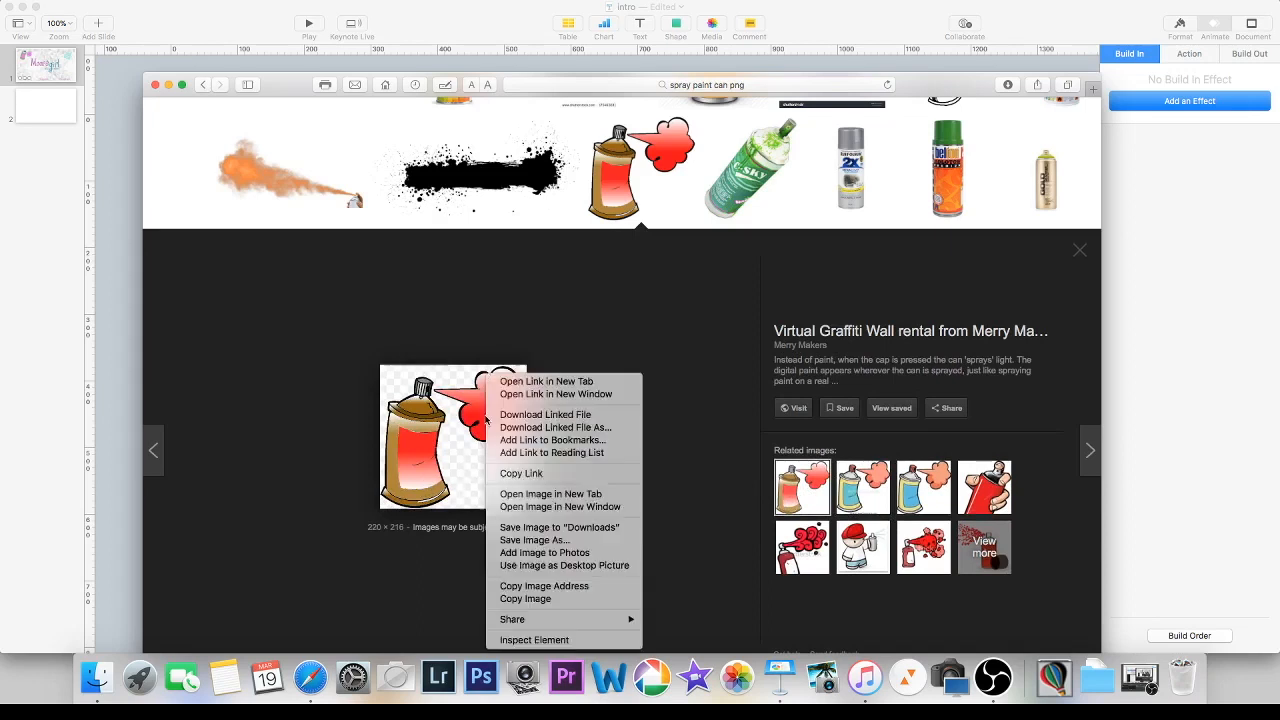
{"action": "left_click", "coordinate": [525, 540]}
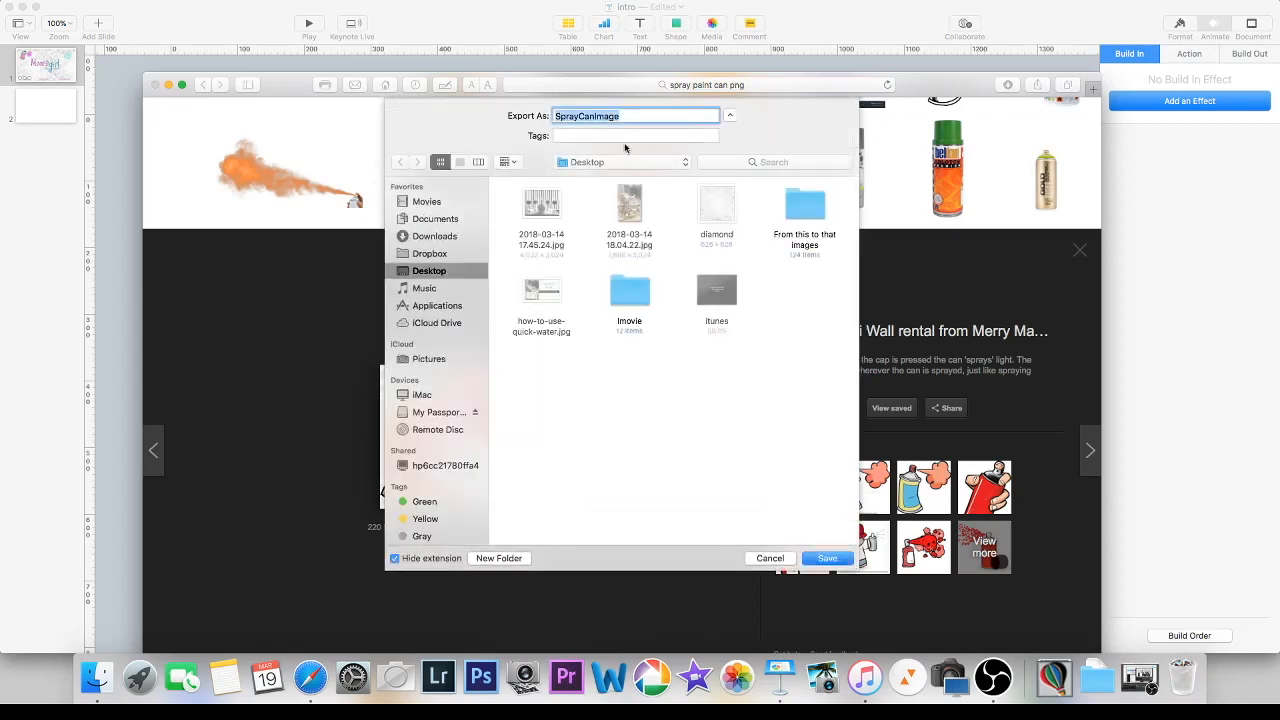
{"action": "type", "text": "spray can"}
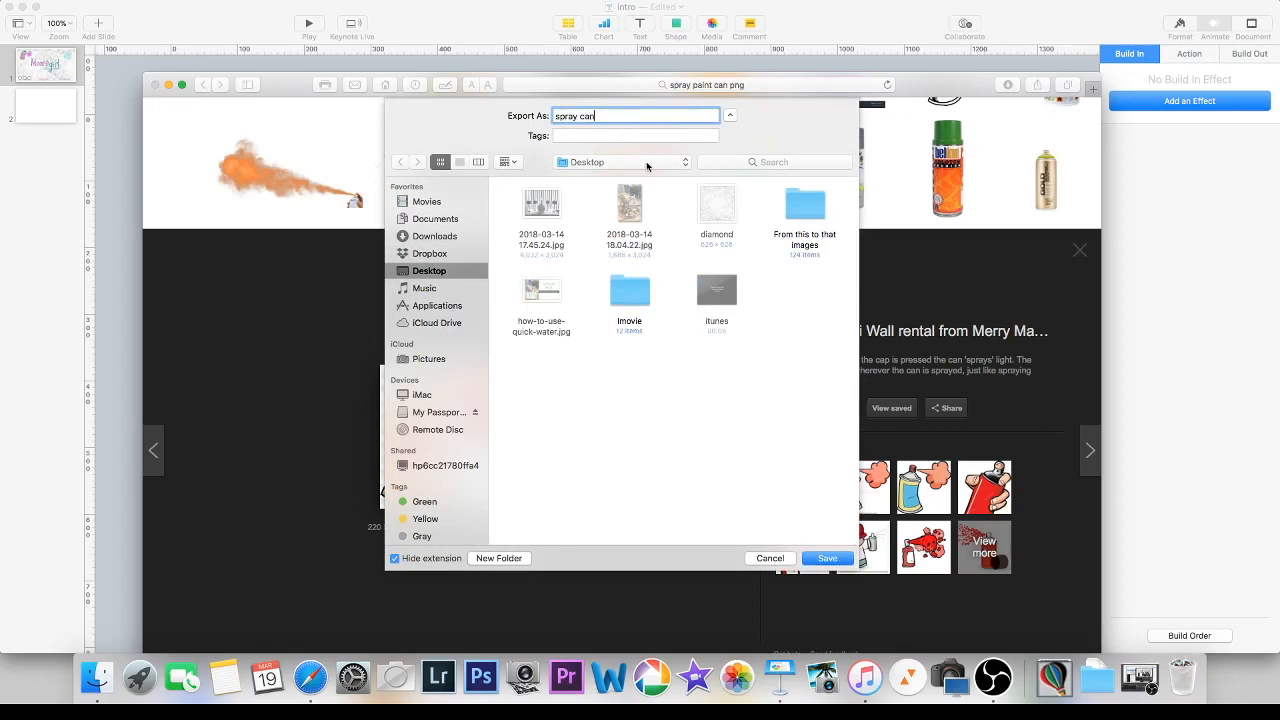
{"action": "left_click", "coordinate": [843, 565]}
Step: Search the images for "diamond png"
{"action": "scroll", "coordinate": [754, 318], "scroll_direction": "down", "scroll_amount": 10}
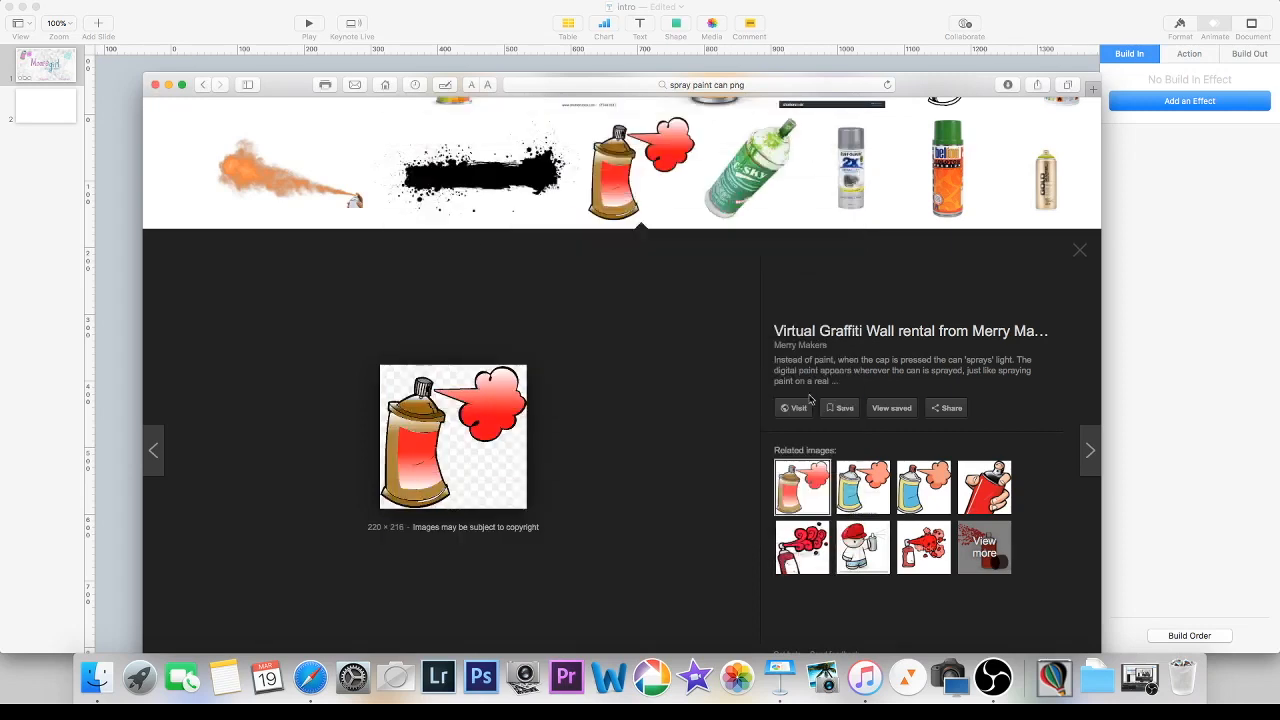
{"action": "scroll", "coordinate": [754, 318], "scroll_direction": "up", "scroll_amount": 10}
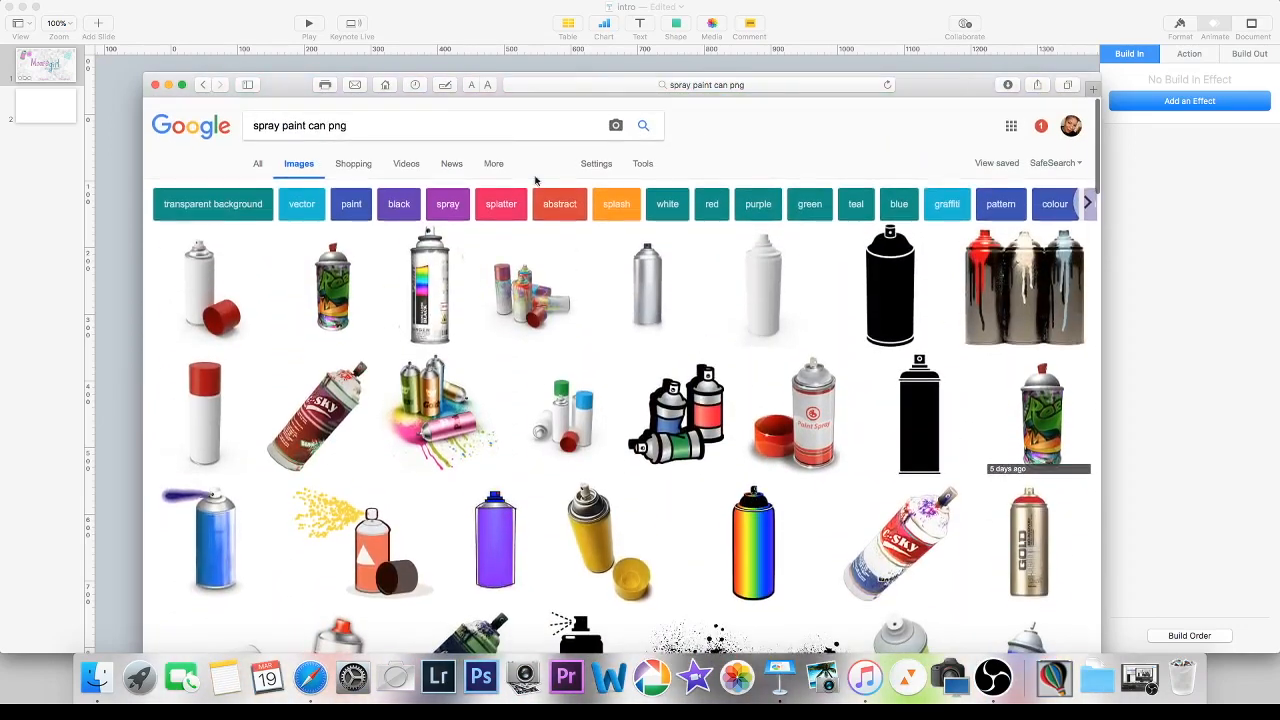
{"action": "left_click_drag", "start_coordinate": [330, 133], "coordinate": [238, 128]}
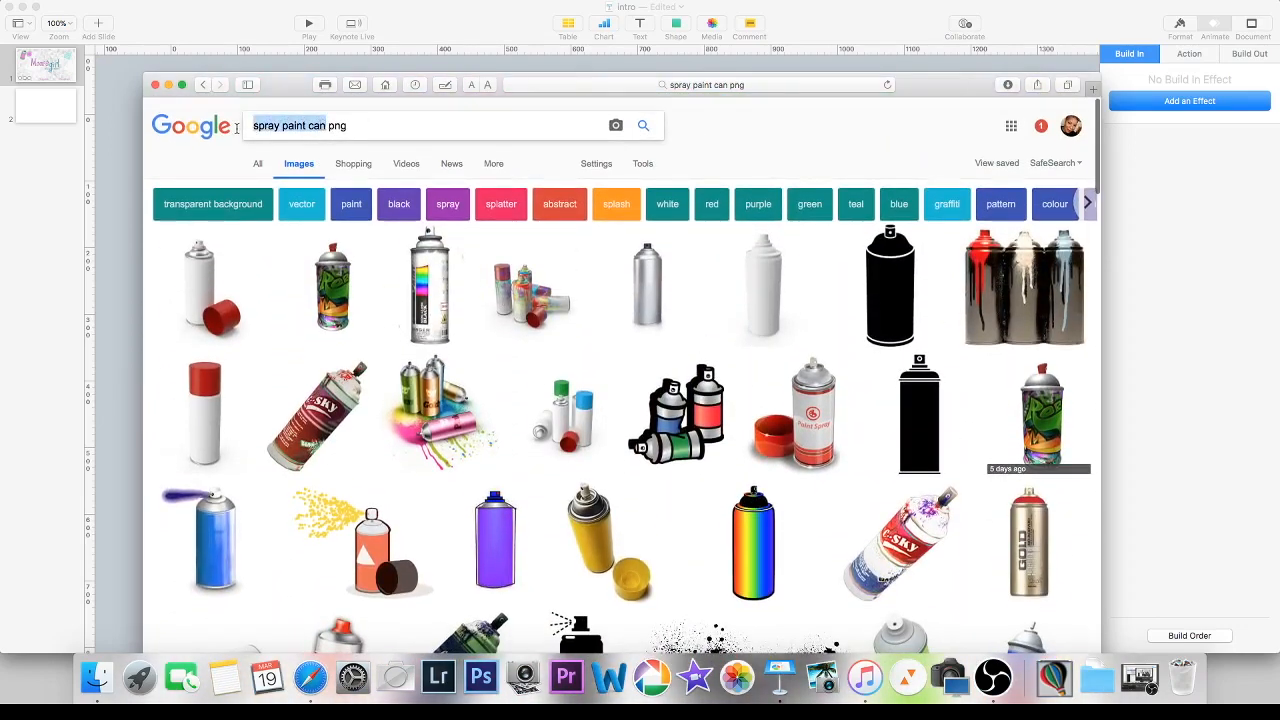
{"action": "type", "text": "diamond"}
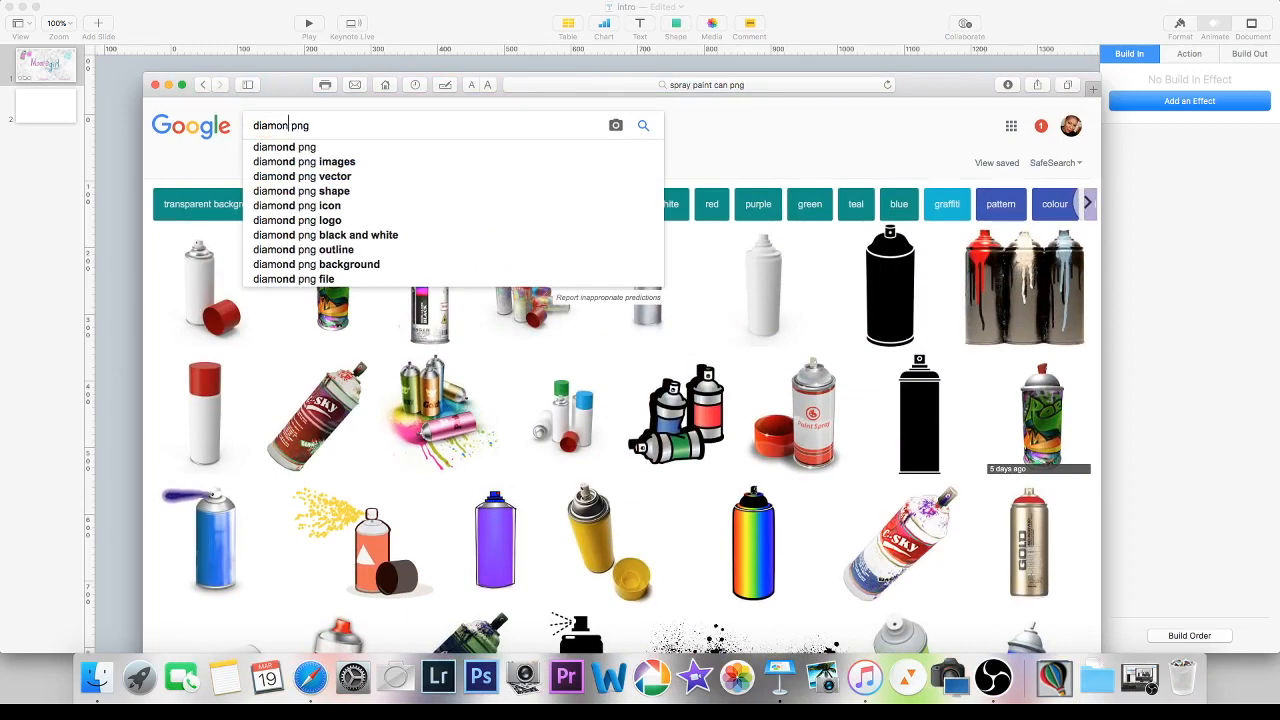
{"action": "scroll", "coordinate": [288, 160], "scroll_direction": "down", "scroll_amount": 1}
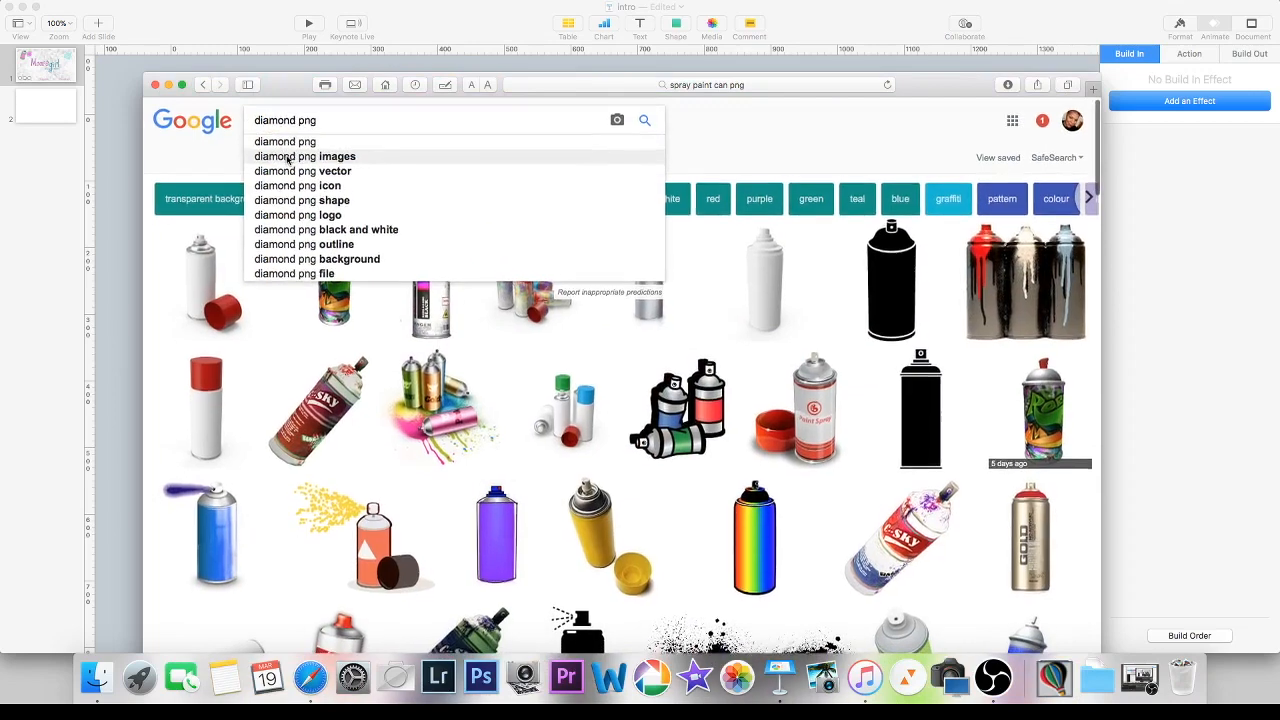
{"action": "left_click", "coordinate": [288, 142]}
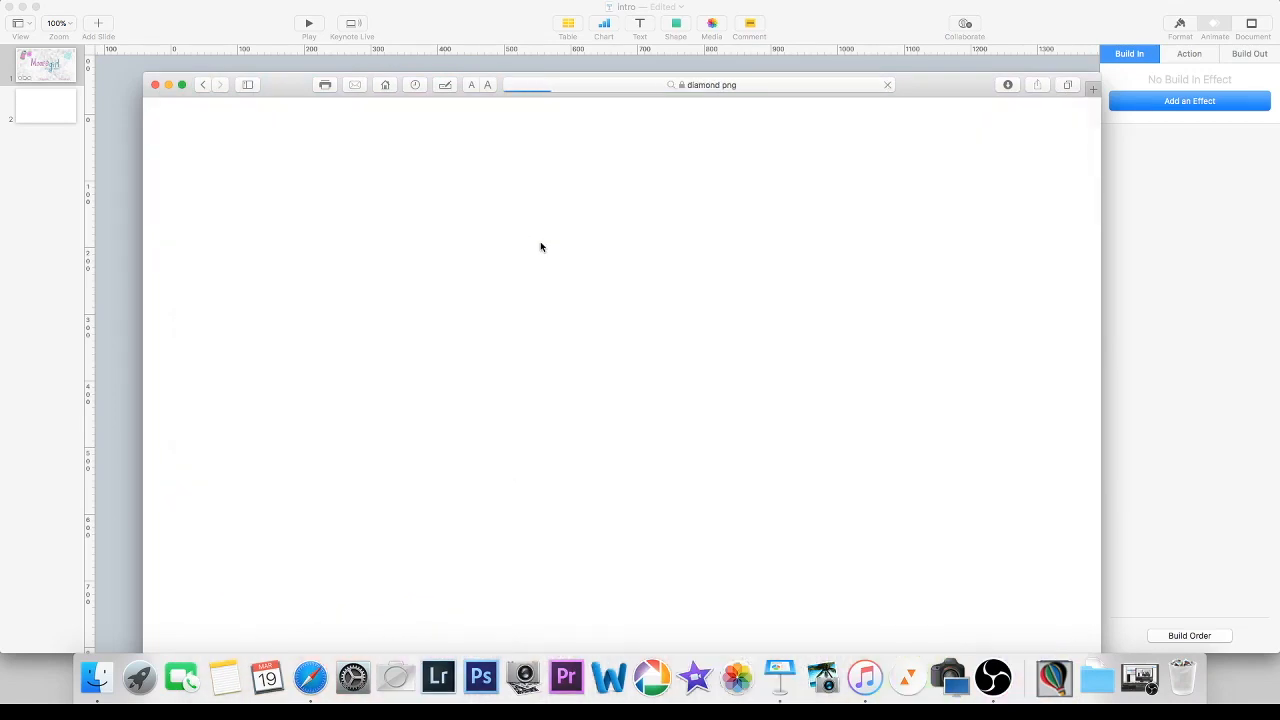
Step: Open the blue diamond clip art with black outlines from PNG Mart and save it to the Desktop as "diamond"
{"action": "scroll", "coordinate": [541, 246], "scroll_direction": "down", "scroll_amount": 5}
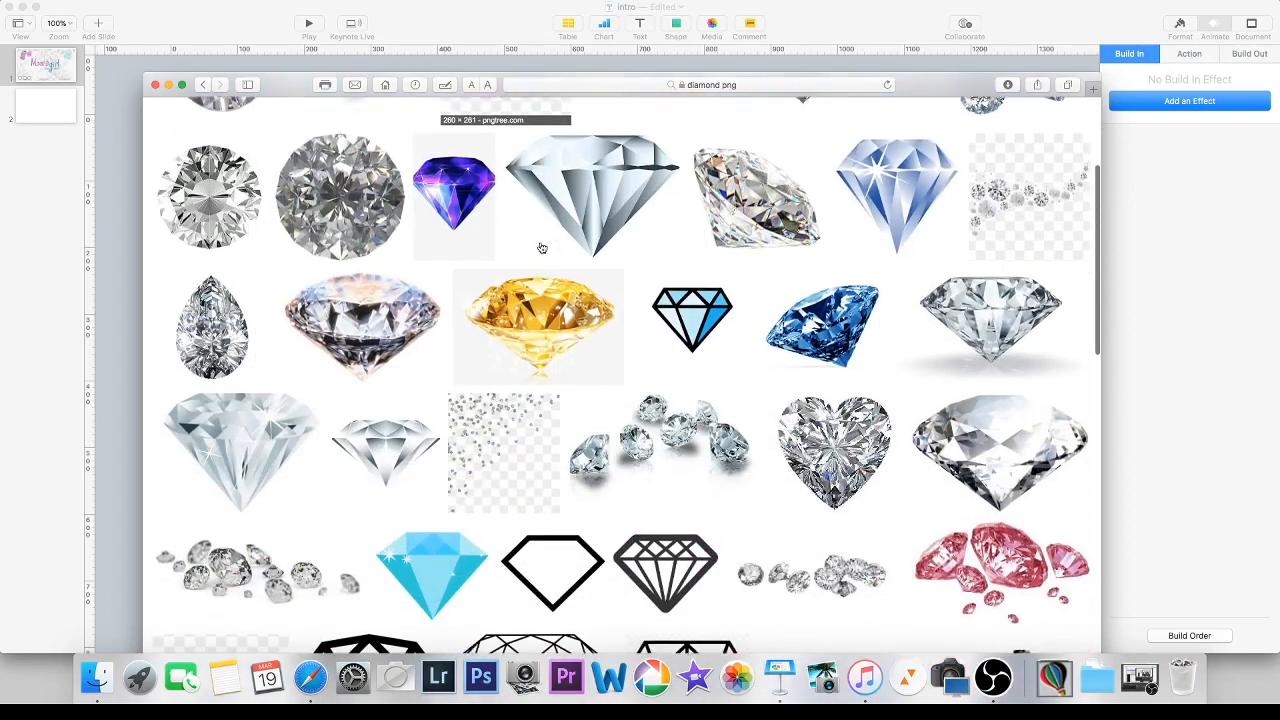
{"action": "left_click", "coordinate": [693, 326]}
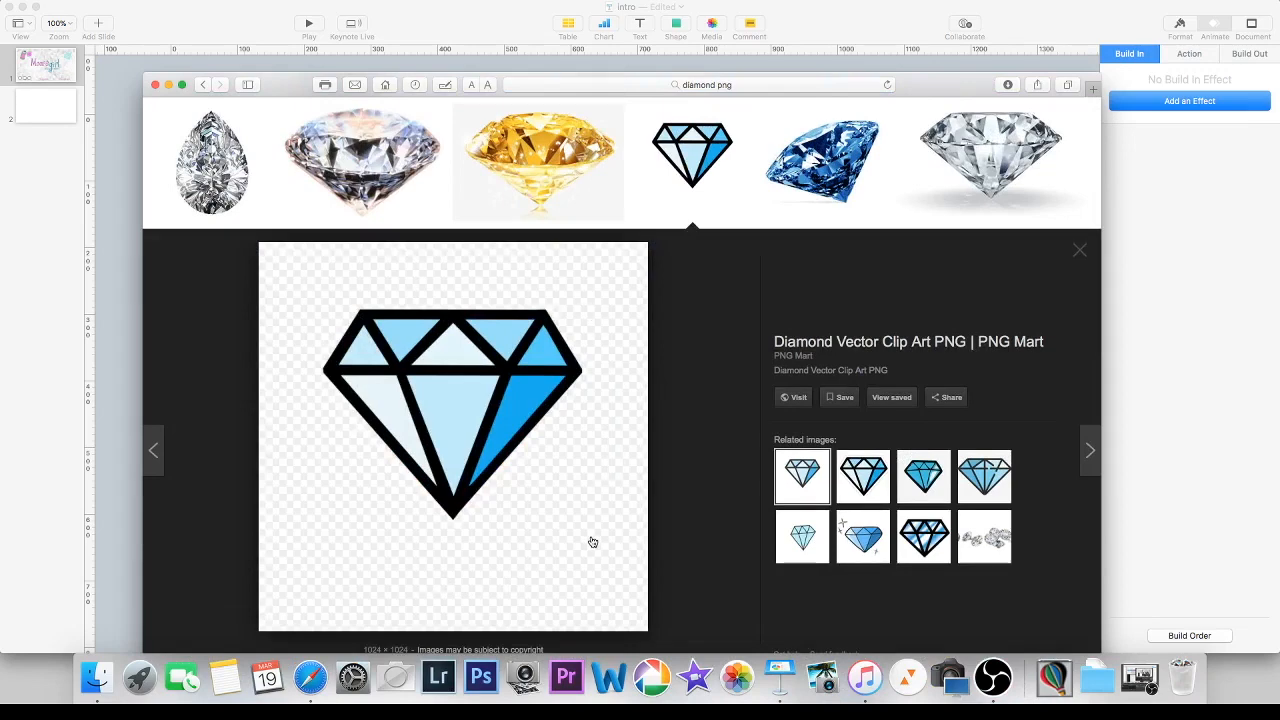
{"action": "right_click", "coordinate": [469, 375]}
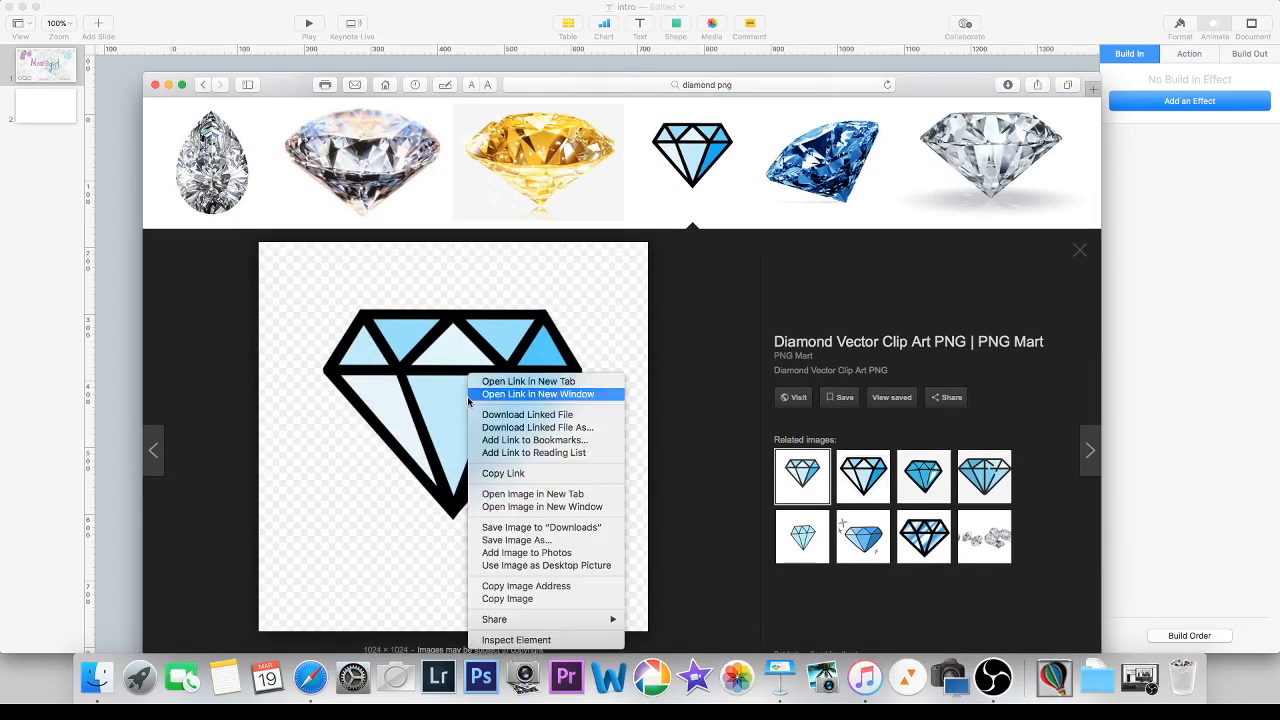
{"action": "left_click", "coordinate": [518, 541]}
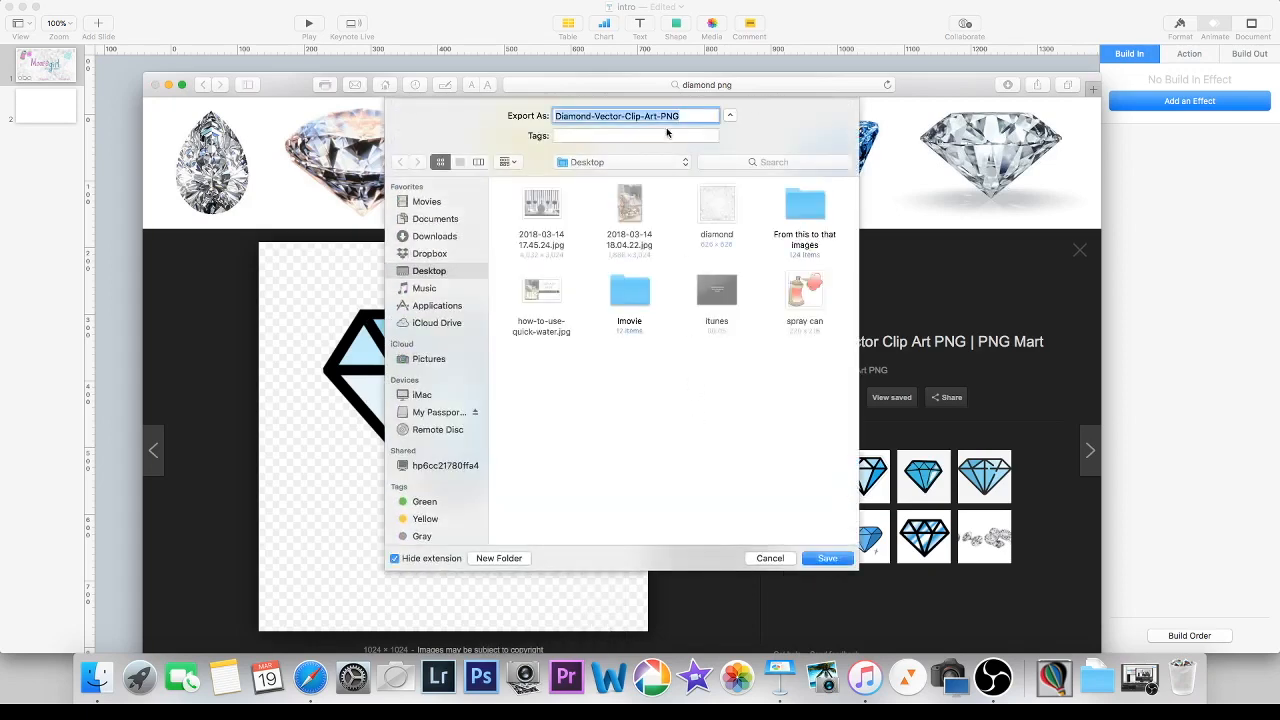
{"action": "type", "text": "diamond"}
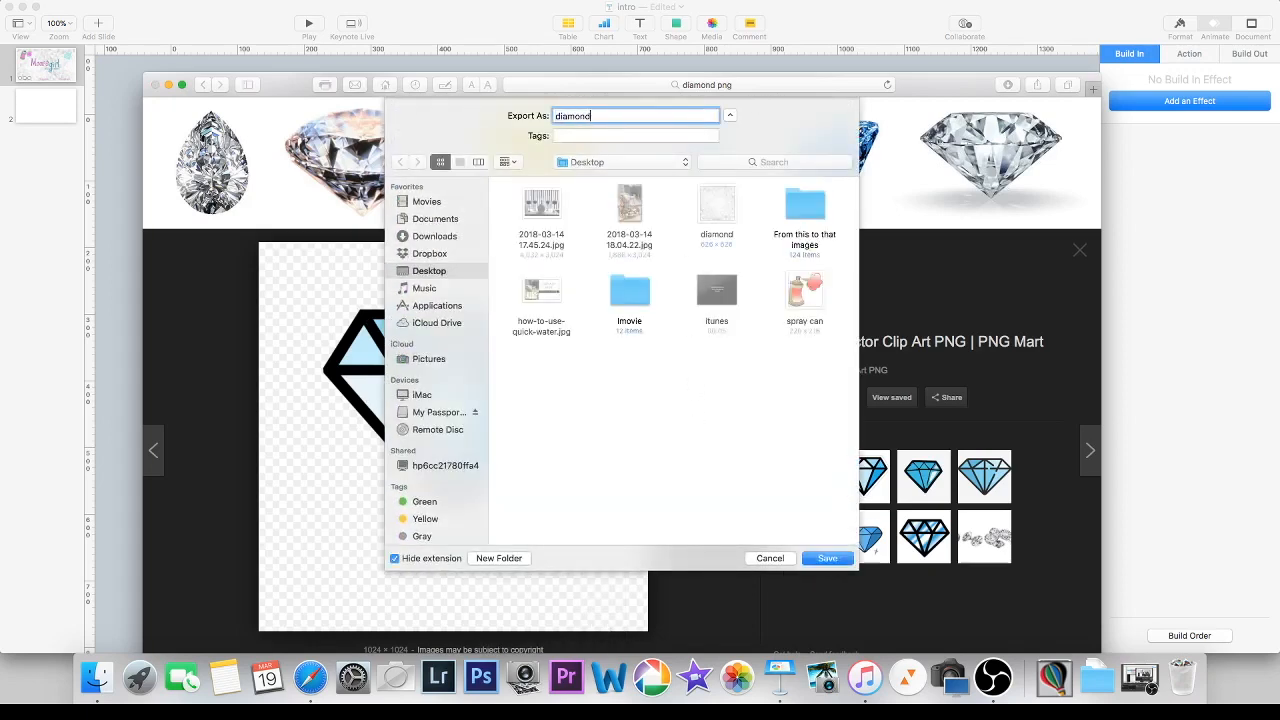
{"action": "left_click", "coordinate": [829, 558]}
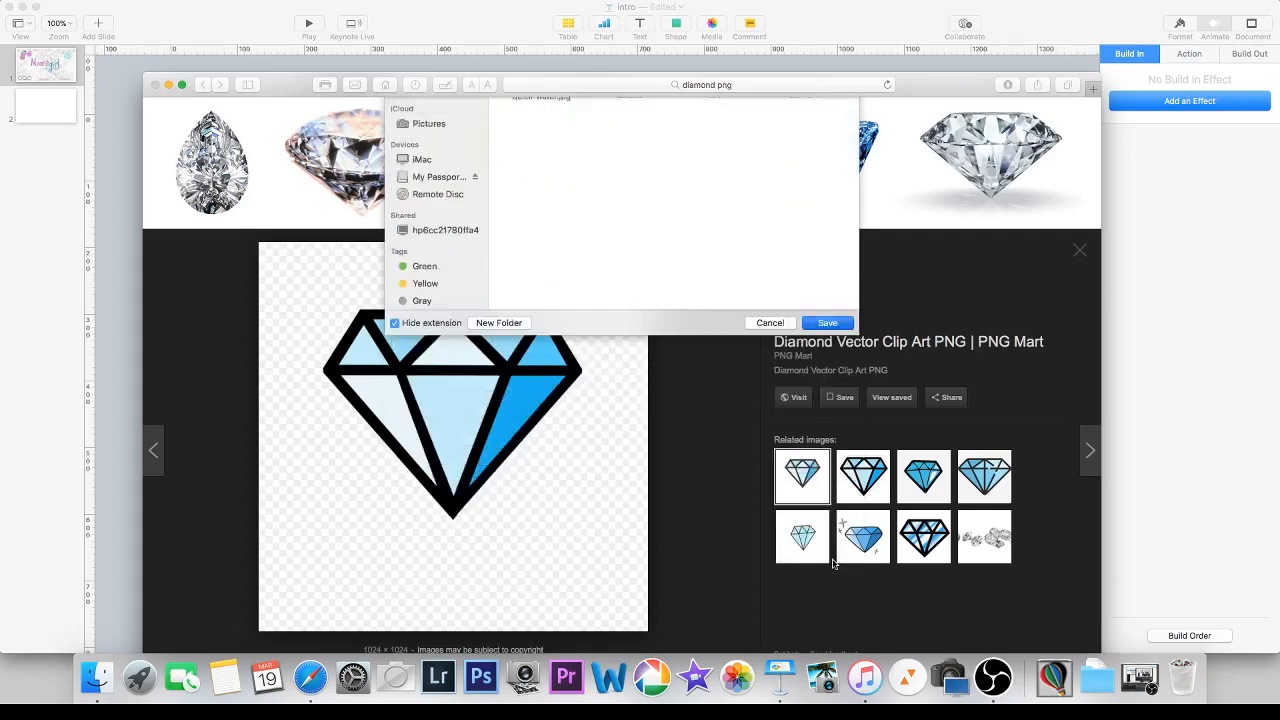
Step: Switch to Keynote, leave the background's mask editing, and inspect the spray can and diamond on slide 1
{"action": "left_click", "coordinate": [169, 86]}
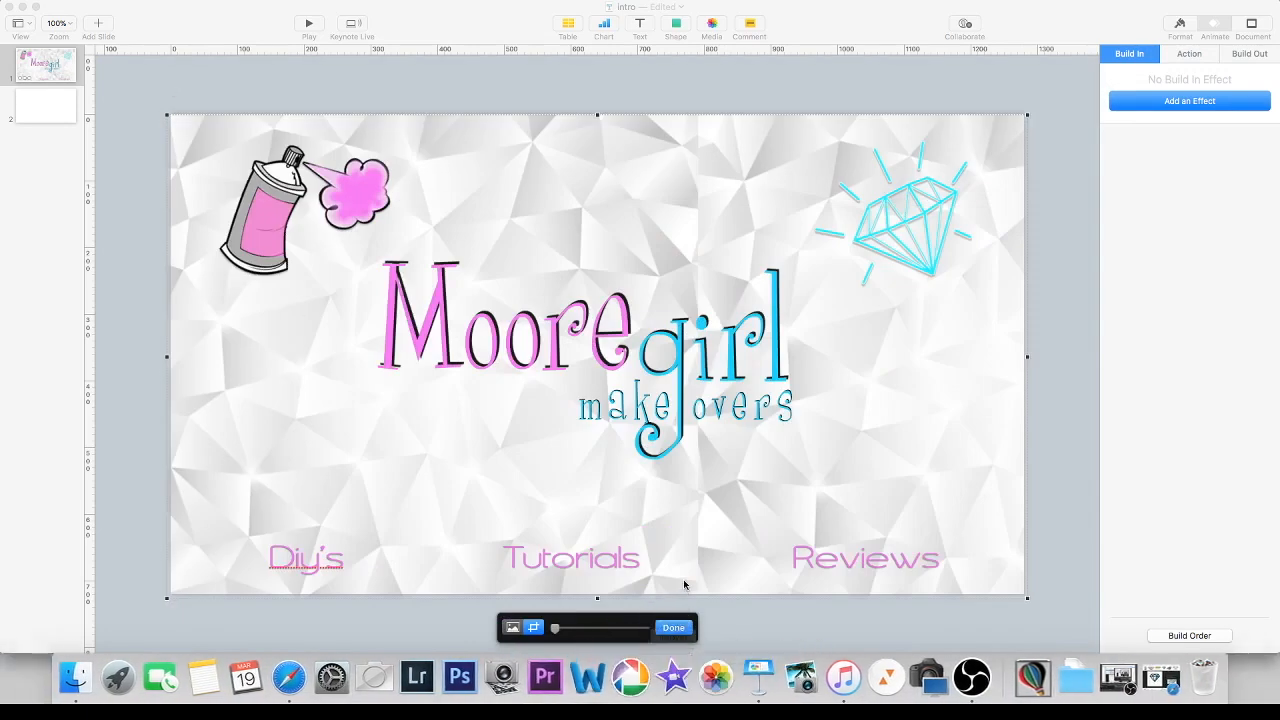
{"action": "left_click", "coordinate": [740, 623]}
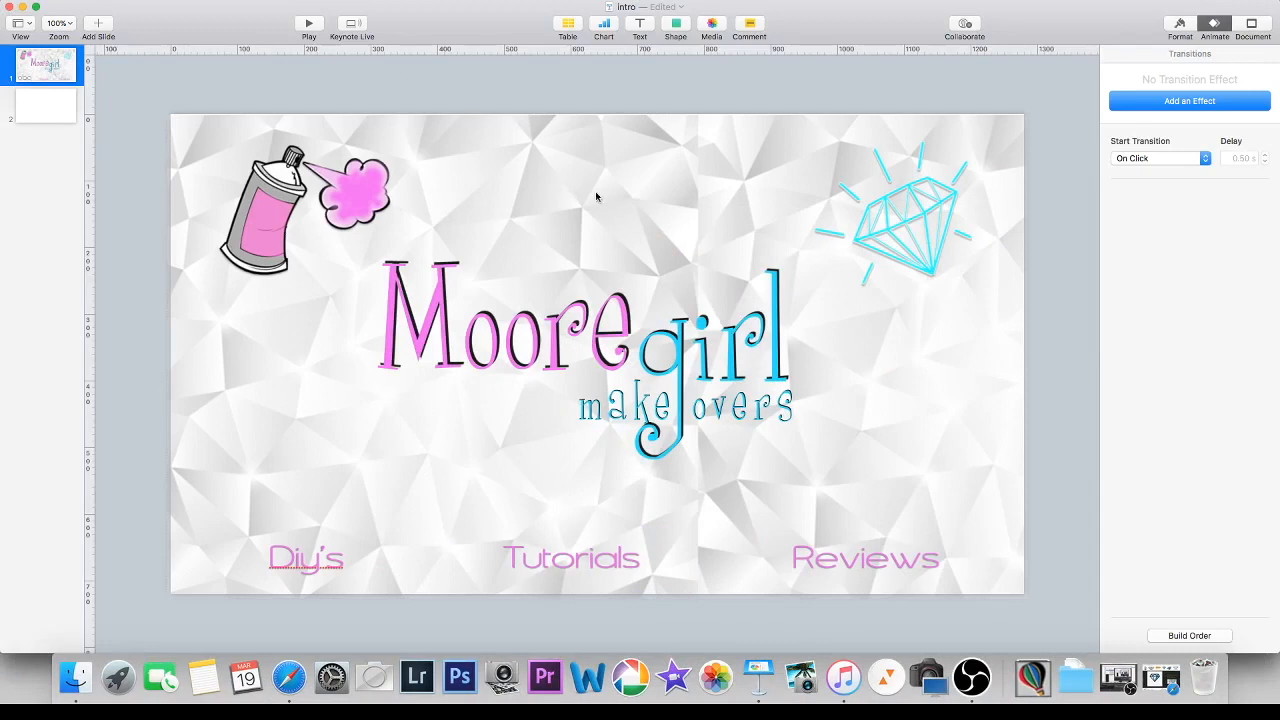
{"action": "left_click", "coordinate": [271, 210]}
{"action": "left_click", "coordinate": [910, 225]}
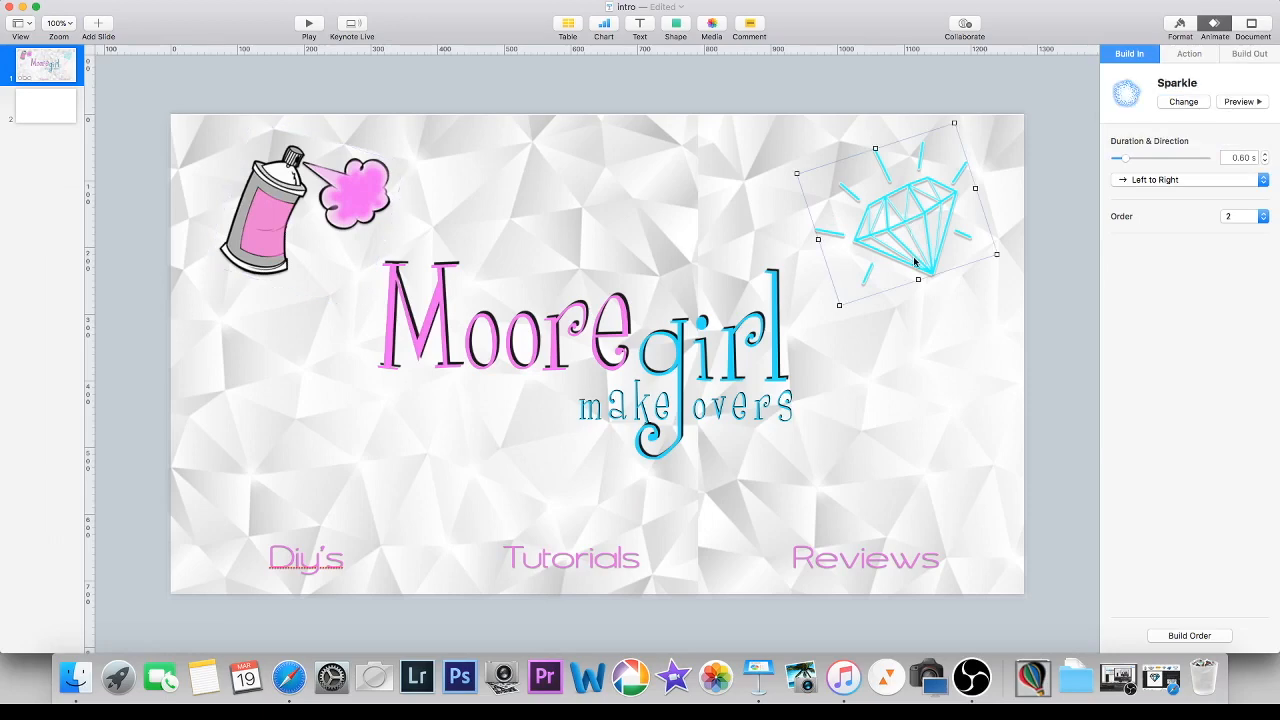
Step: Place two copies of the white faceted background image side by side on slide 2, enlarged to cover the whole slide
{"action": "left_click", "coordinate": [43, 111]}
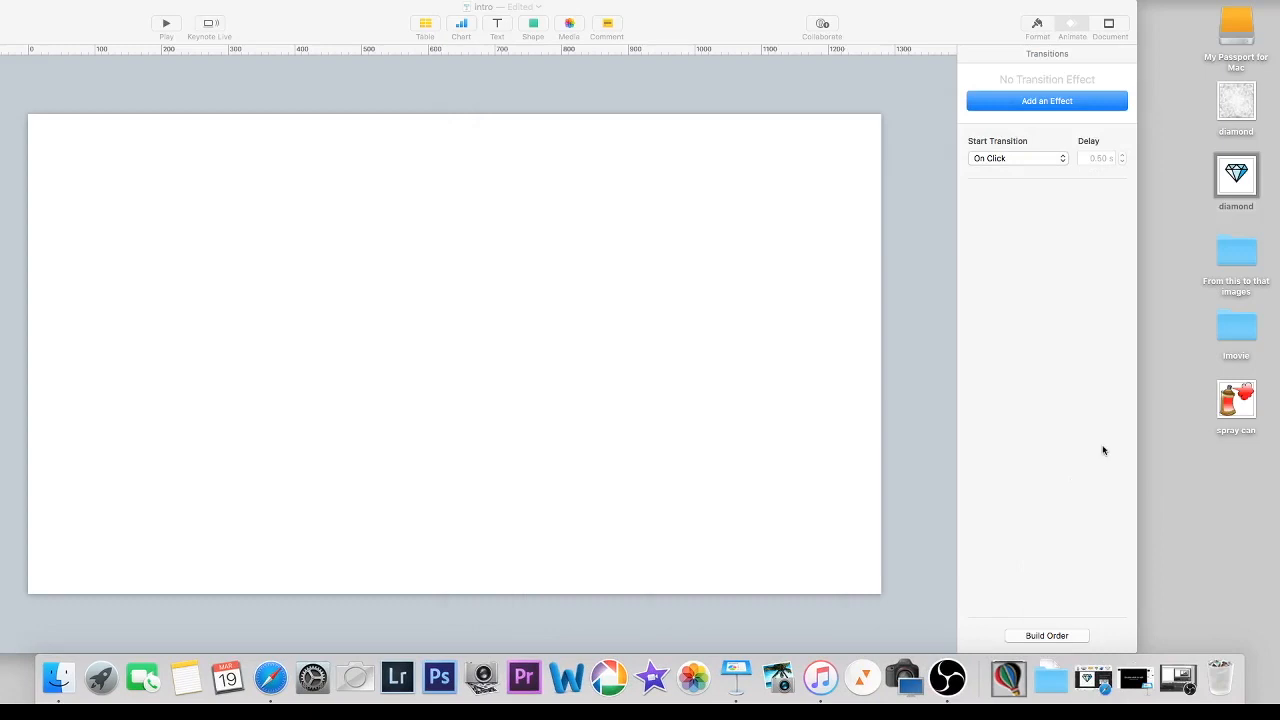
{"action": "left_click_drag", "start_coordinate": [1233, 107], "coordinate": [260, 417]}
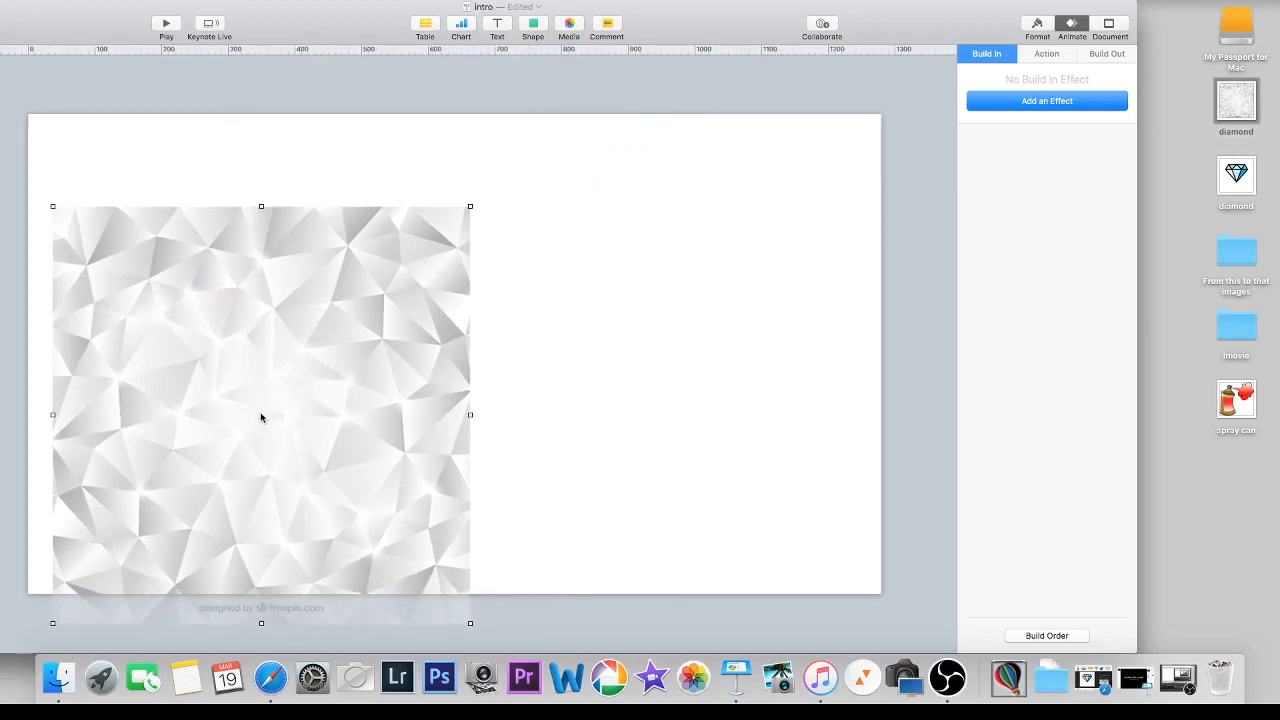
{"action": "left_click_drag", "start_coordinate": [470, 205], "coordinate": [374, 209]}
{"action": "left_click_drag", "start_coordinate": [1258, 98], "coordinate": [734, 431]}
{"action": "left_click_drag", "start_coordinate": [934, 231], "coordinate": [1106, 120]}
{"action": "left_click_drag", "start_coordinate": [606, 246], "coordinate": [570, 250]}
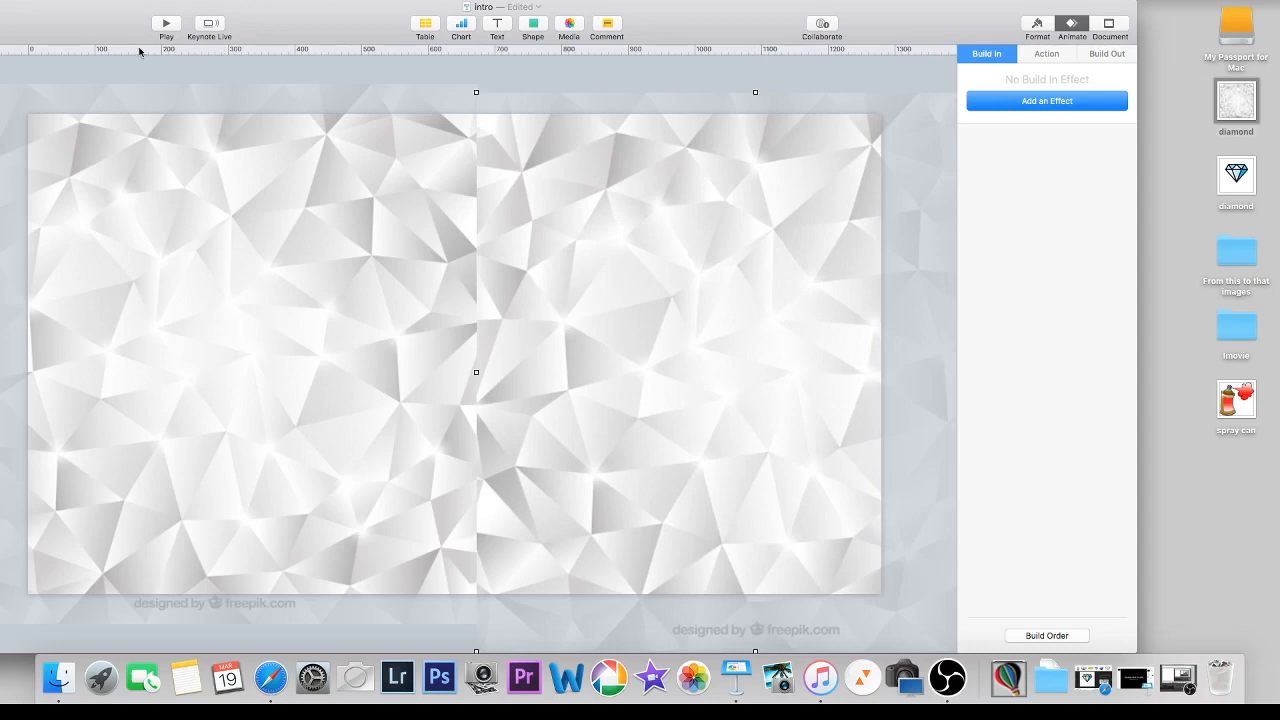
Step: Add the blue diamond image, shrunk, in the slide's upper-right corner, and the spray can image on the slide's left half
{"action": "mouse_move", "coordinate": [65, 10]}
{"action": "left_mouse_down"}
{"action": "mouse_move", "coordinate": [215, 18]}
{"action": "mouse_move", "coordinate": [86, 18]}
{"action": "left_mouse_up"}
{"action": "left_click_drag", "start_coordinate": [1238, 178], "coordinate": [601, 231]}
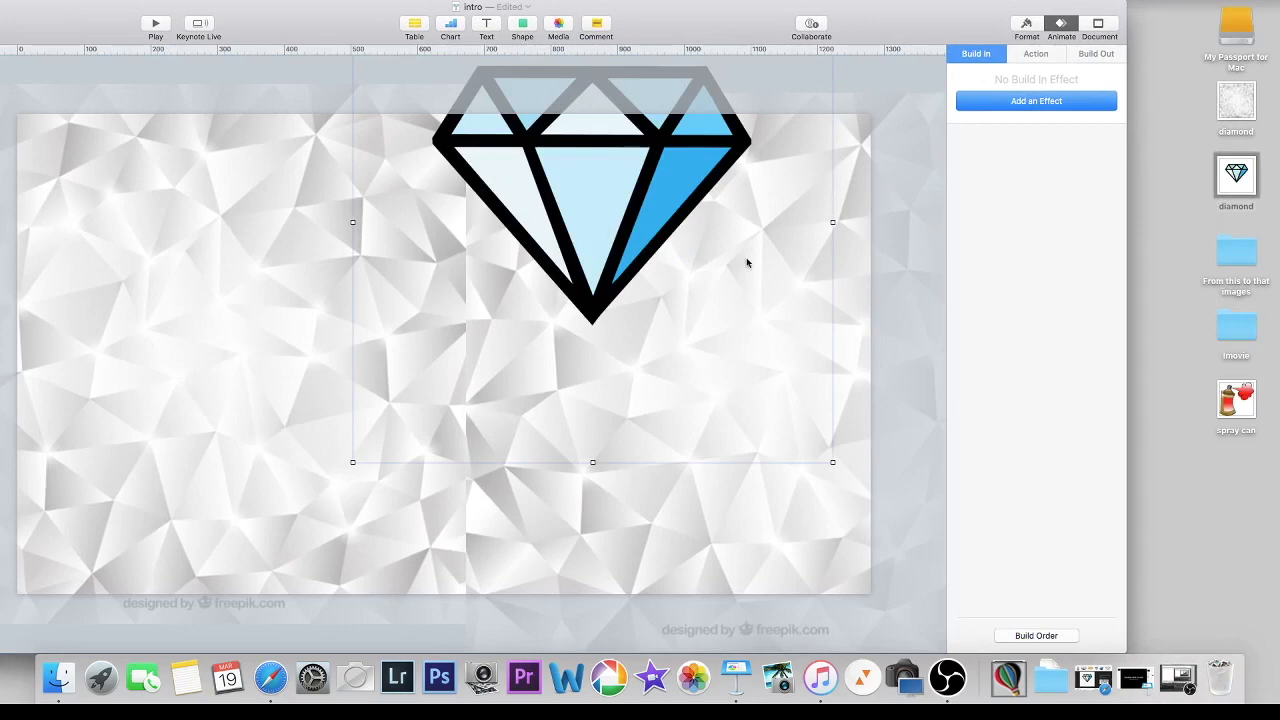
{"action": "left_click_drag", "start_coordinate": [832, 461], "coordinate": [586, 218]}
{"action": "left_click_drag", "start_coordinate": [460, 140], "coordinate": [786, 275]}
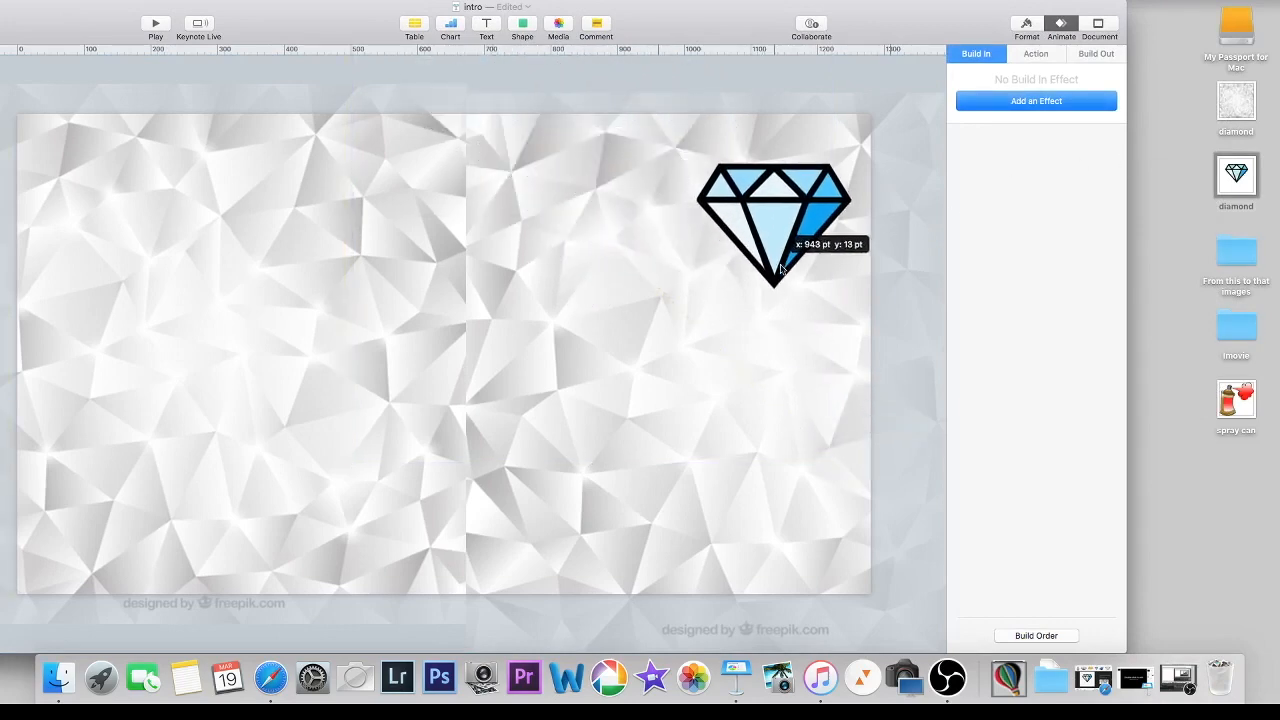
{"action": "mouse_move", "coordinate": [1236, 398]}
{"action": "left_mouse_down"}
{"action": "mouse_move", "coordinate": [350, 288]}
{"action": "mouse_move", "coordinate": [365, 290]}
{"action": "left_mouse_up"}
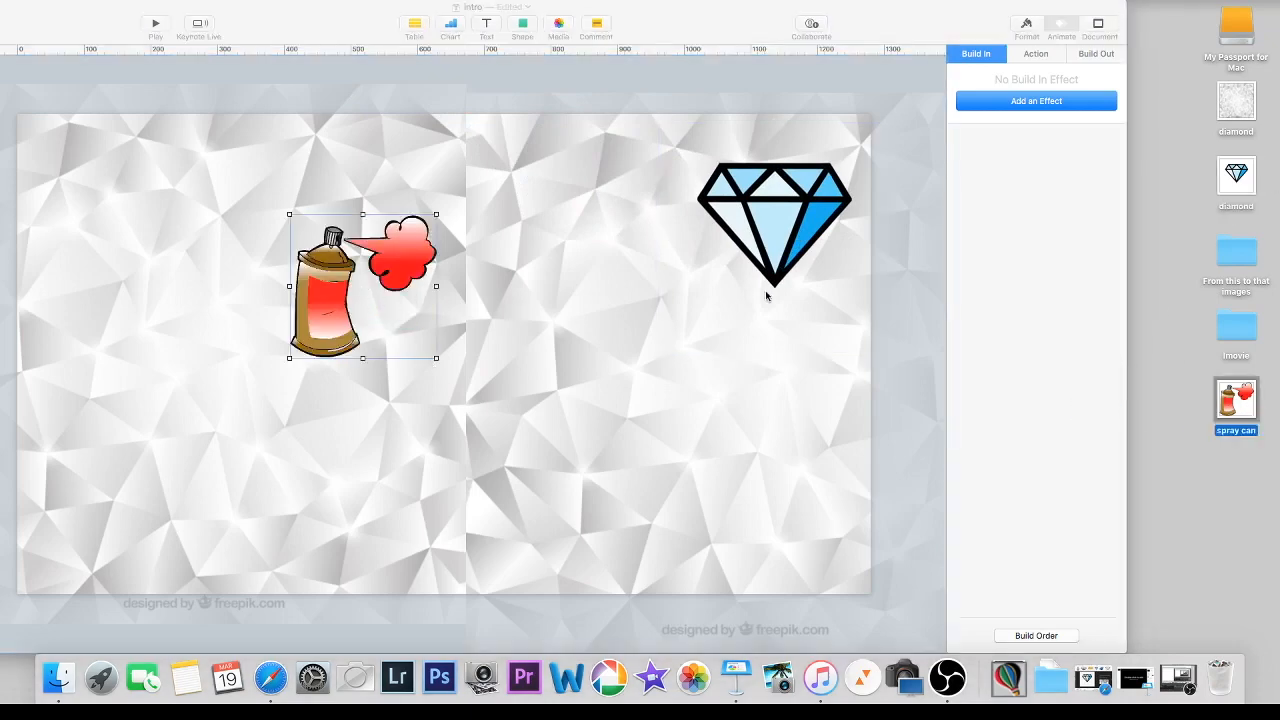
Step: Shift the right background image slightly left to about X 660 pt, Y -26 pt, and lock it
{"action": "left_click", "coordinate": [584, 160]}
{"action": "left_click_drag", "start_coordinate": [41, 14], "coordinate": [177, 20]}
{"action": "left_click", "coordinate": [86, 16]}
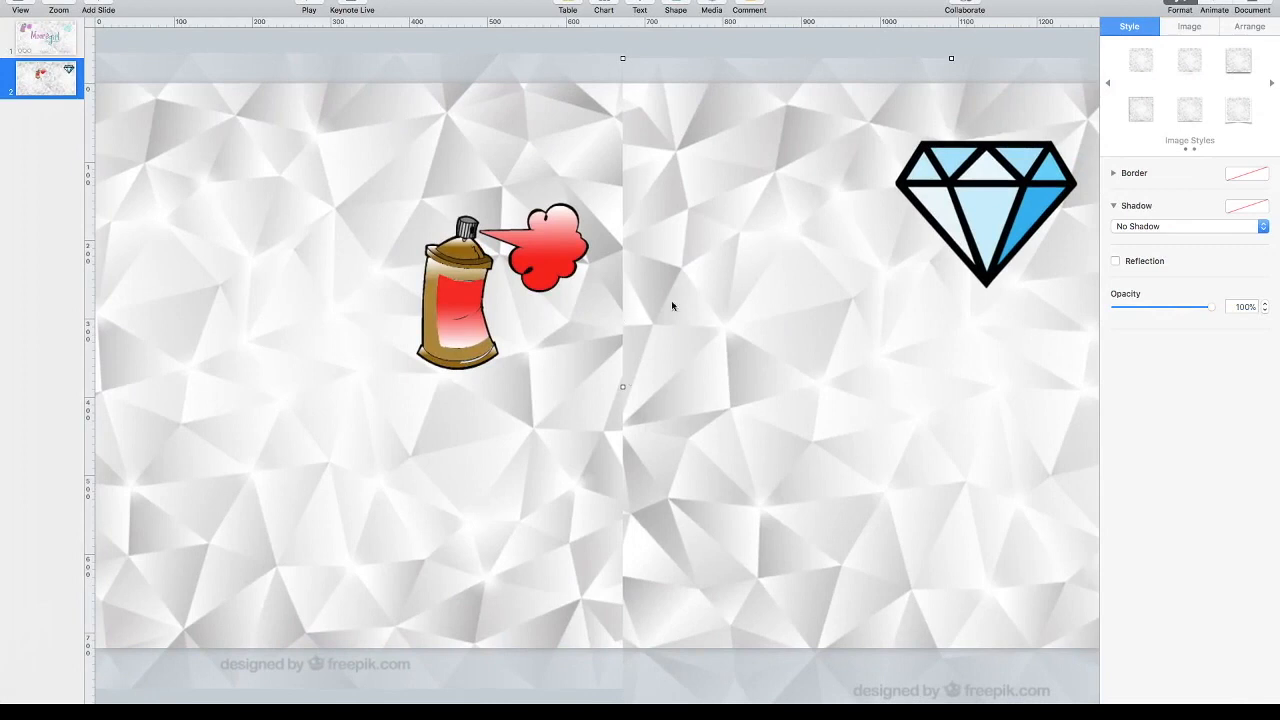
{"action": "left_click_drag", "start_coordinate": [710, 117], "coordinate": [701, 122]}
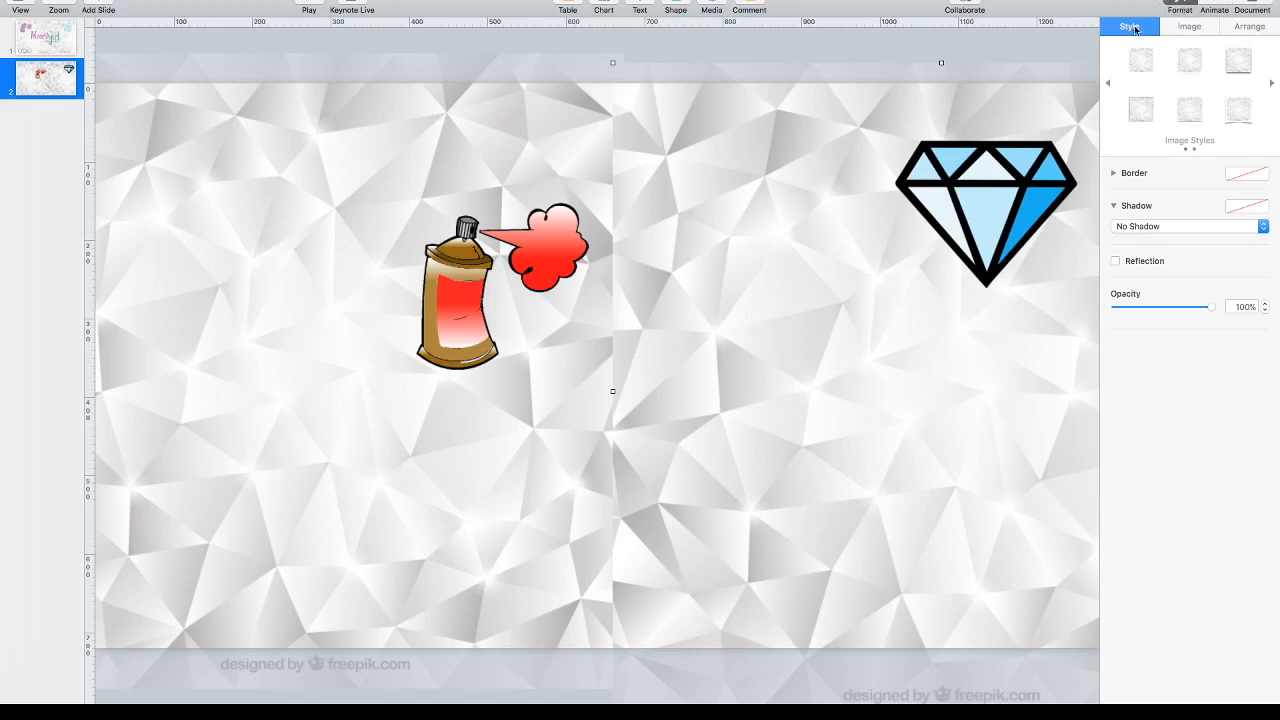
{"action": "left_click", "coordinate": [1245, 30]}
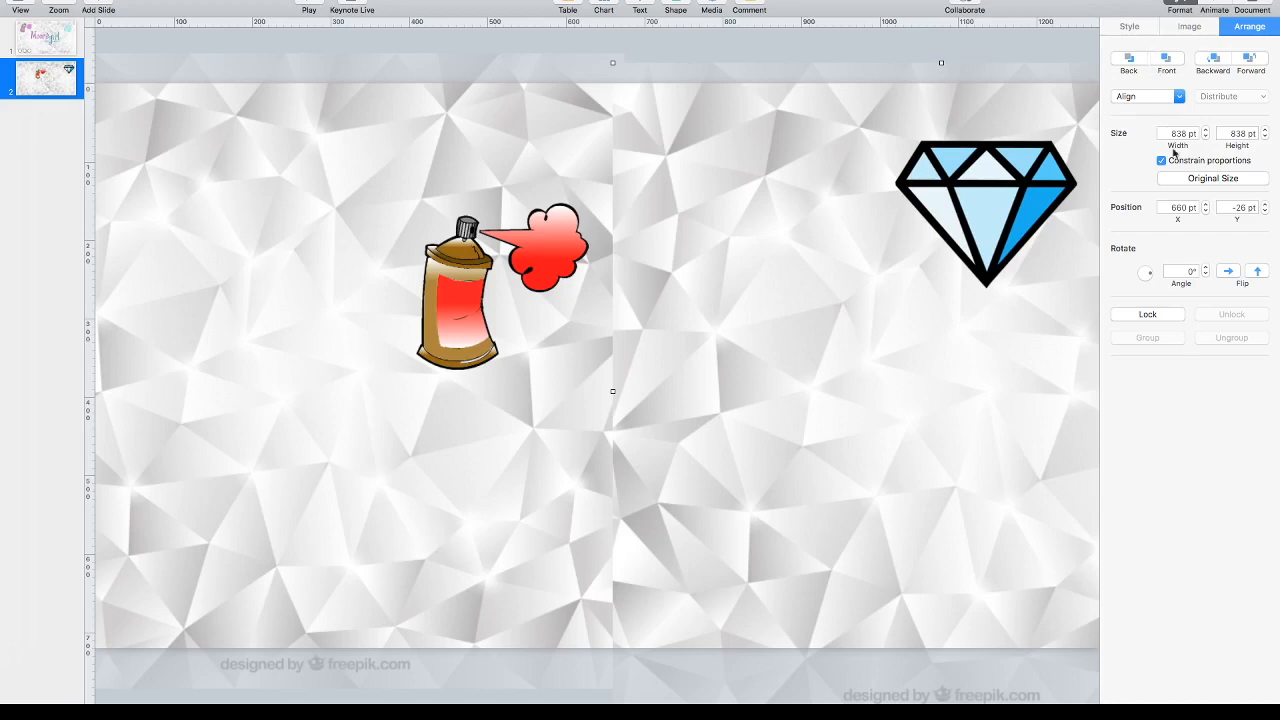
{"action": "left_click", "coordinate": [1177, 315]}
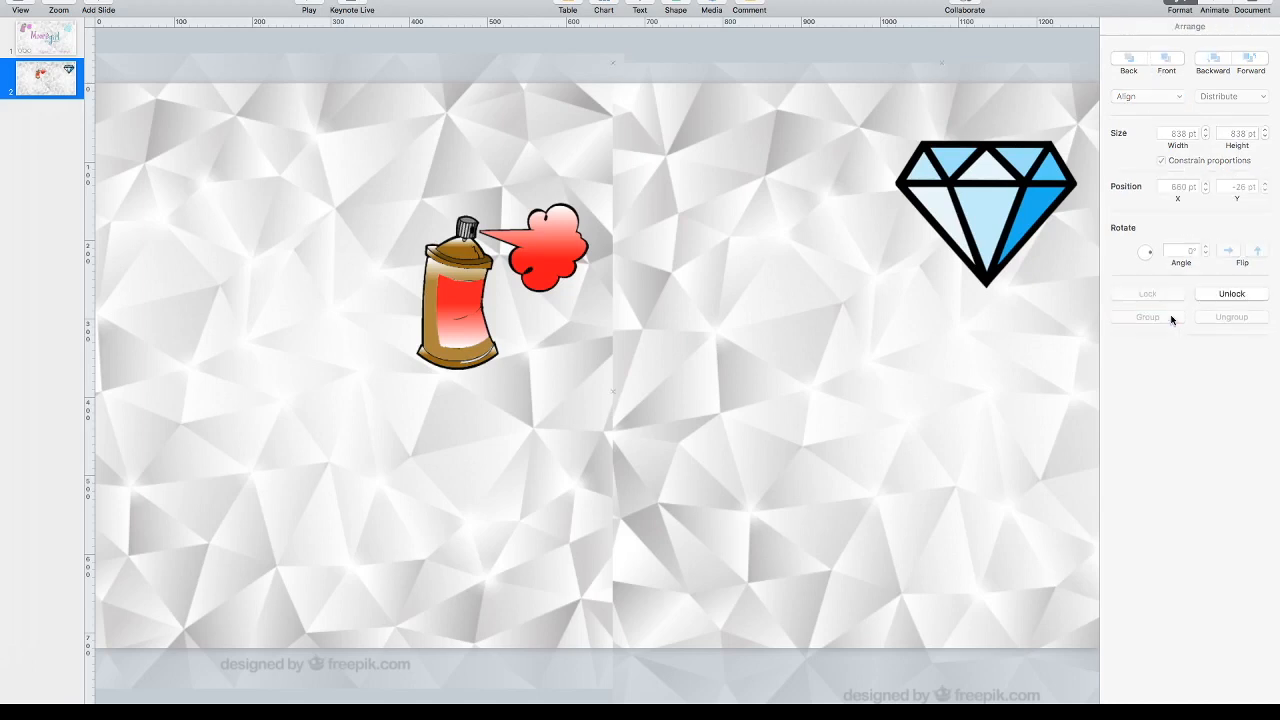
Step: Reposition the left background image to about X -93 pt, Y -45 pt, and lock it
{"action": "left_click", "coordinate": [851, 140], "text": "shift"}
{"action": "mouse_move", "coordinate": [363, 104]}
{"action": "left_mouse_down"}
{"action": "mouse_move", "coordinate": [654, 110]}
{"action": "mouse_move", "coordinate": [352, 126]}
{"action": "left_mouse_up"}
{"action": "left_click_drag", "start_coordinate": [426, 114], "coordinate": [393, 108]}
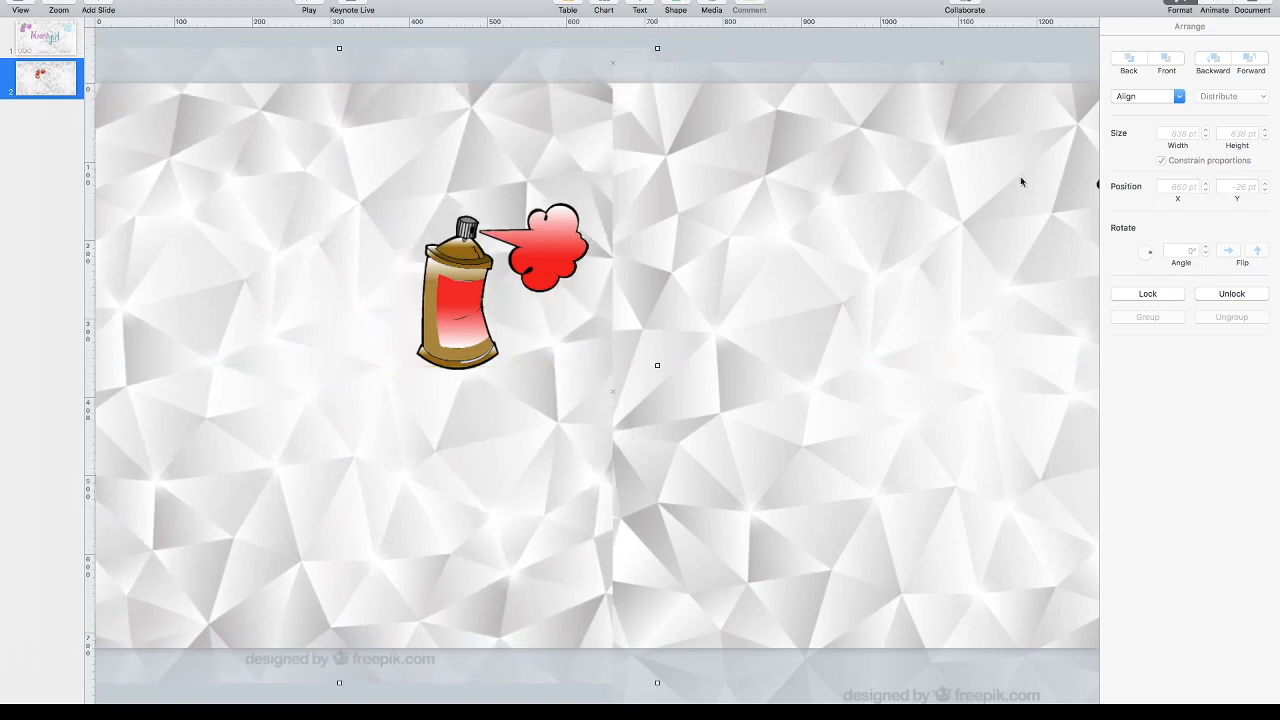
{"action": "left_click", "coordinate": [1147, 293]}
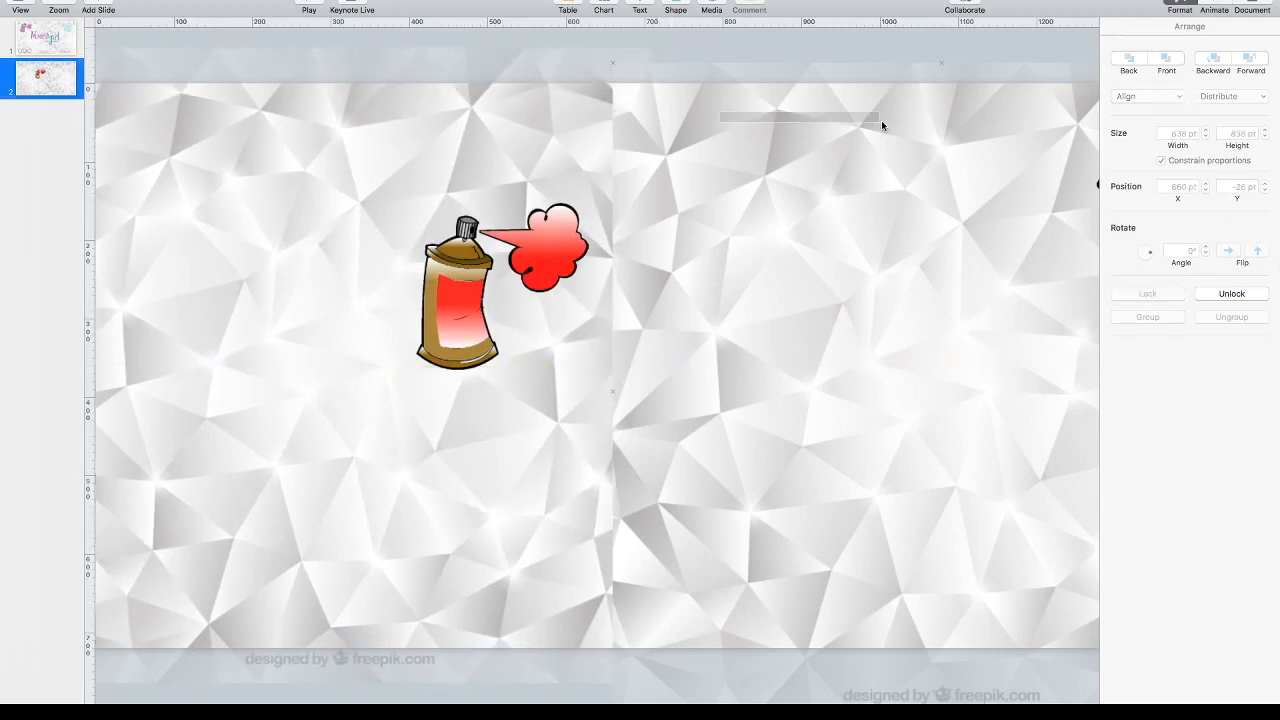
{"action": "left_click", "coordinate": [434, 111]}
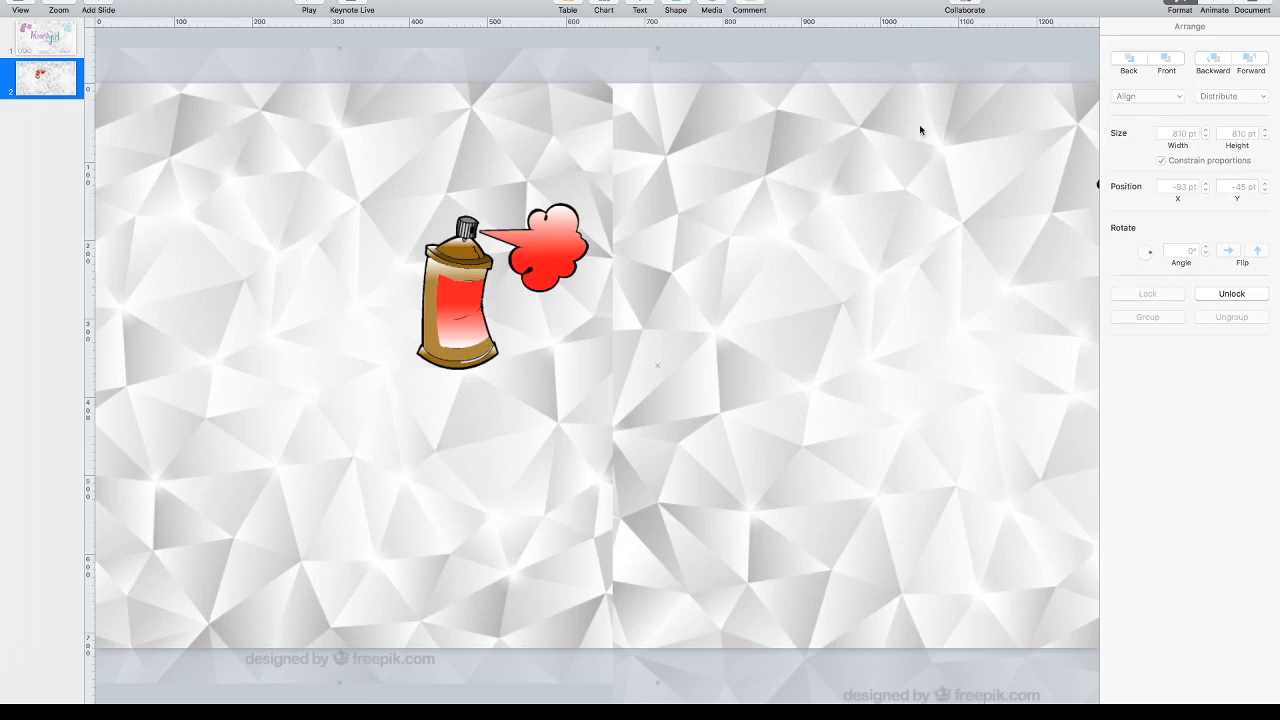
Step: Move the spray can to the slide's upper-left corner at about X 70 pt, Y 57 pt, and compare with slide 1
{"action": "left_click", "coordinate": [465, 270]}
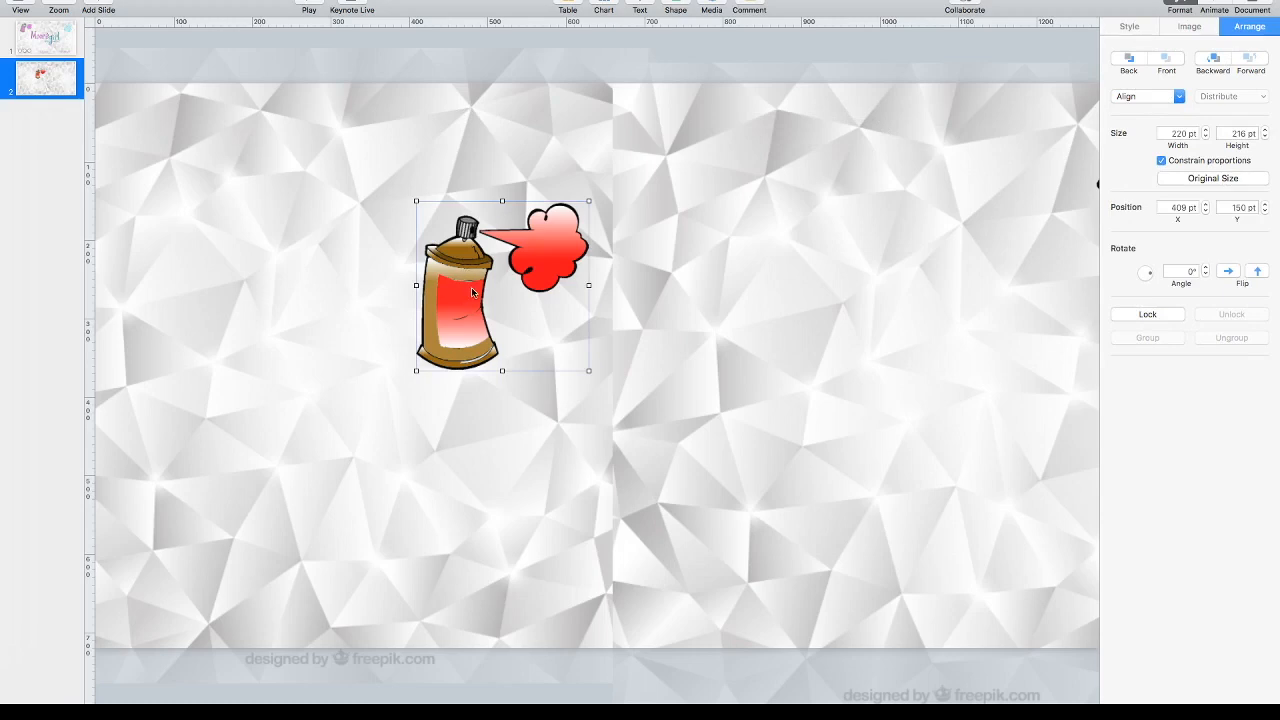
{"action": "mouse_move", "coordinate": [472, 332]}
{"action": "left_mouse_down"}
{"action": "mouse_move", "coordinate": [363, 298]}
{"action": "mouse_move", "coordinate": [265, 288]}
{"action": "mouse_move", "coordinate": [205, 258]}
{"action": "left_mouse_up"}
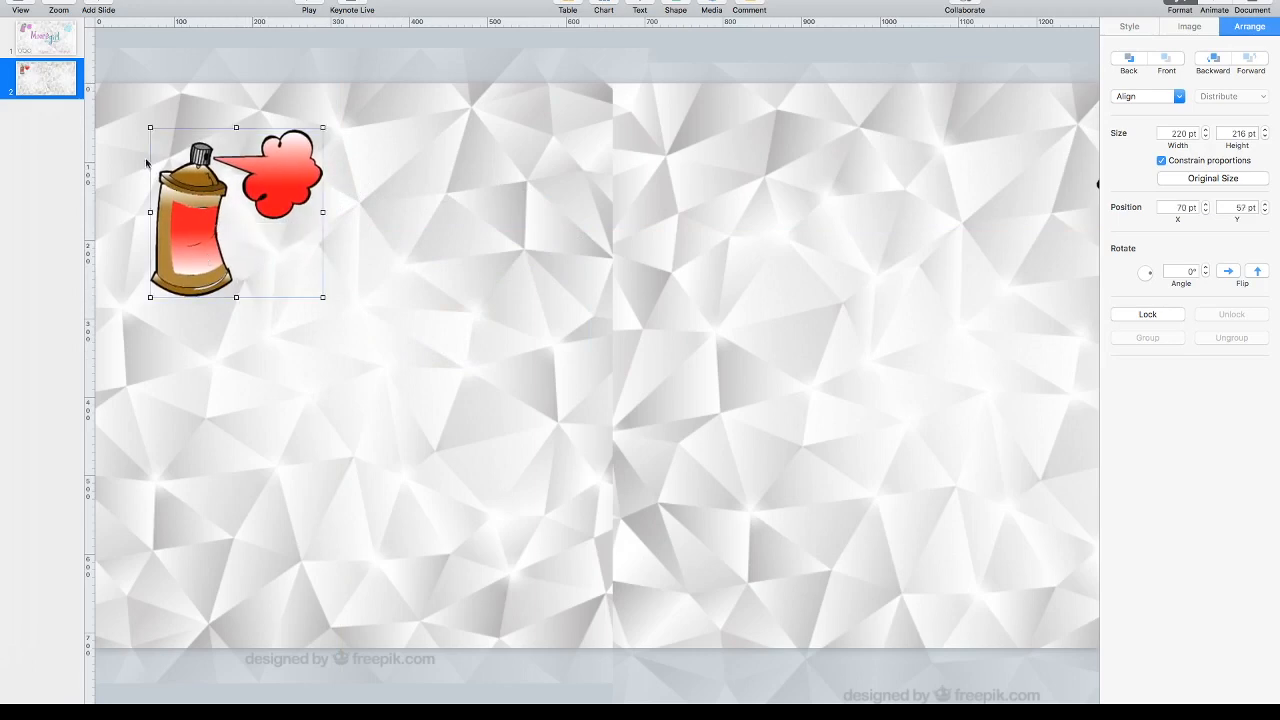
{"action": "left_click", "coordinate": [58, 37]}
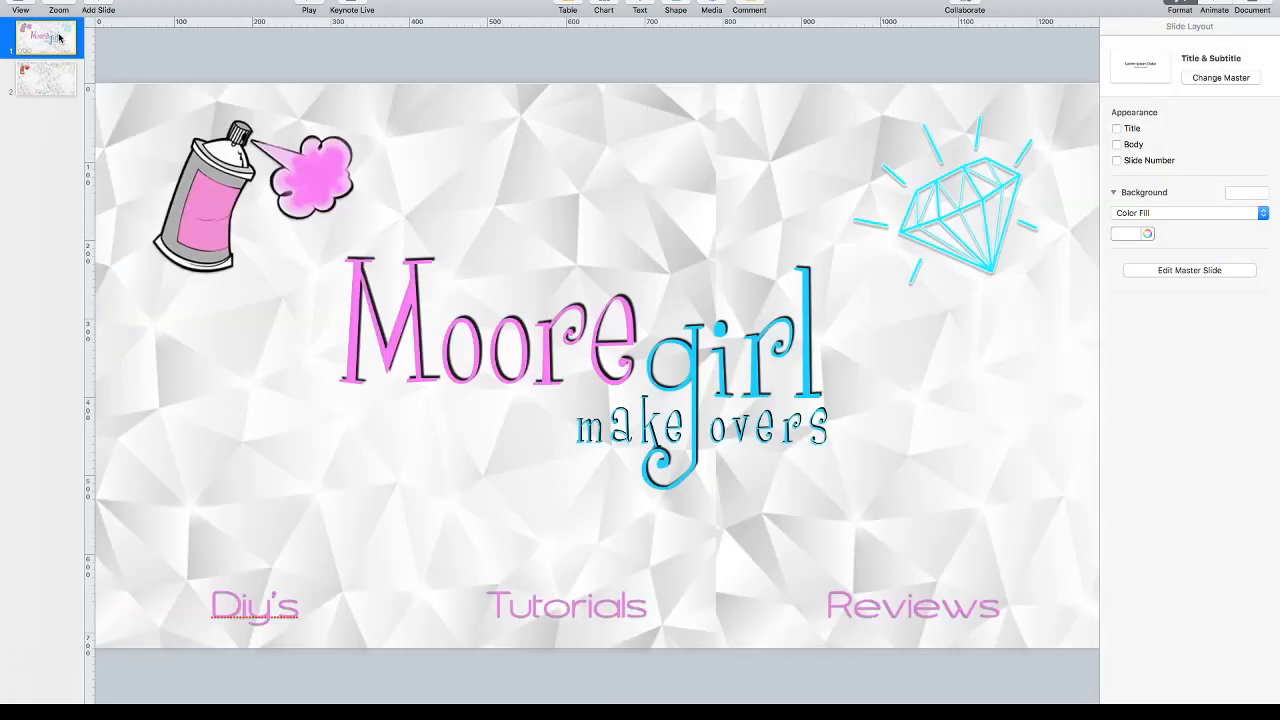
{"action": "left_click", "coordinate": [59, 87]}
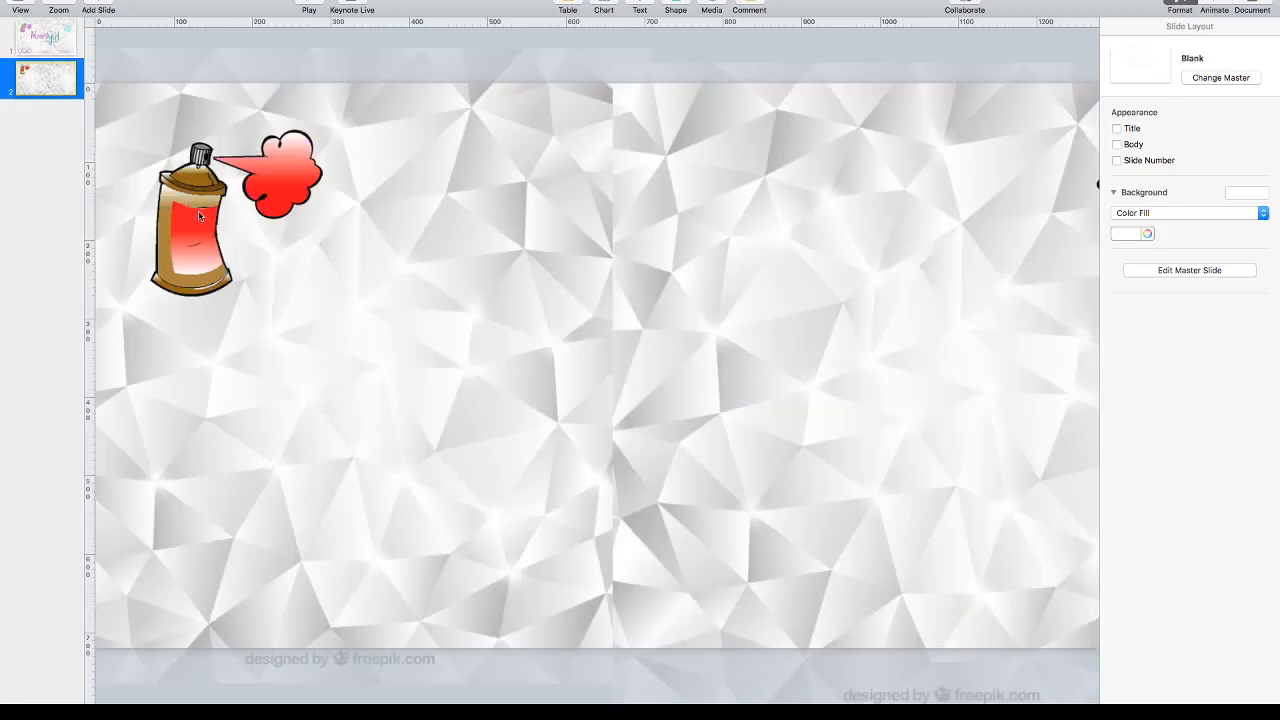
Step: Set the spray can's position to X 74 pt and Y 61 pt
{"action": "left_click", "coordinate": [199, 216]}
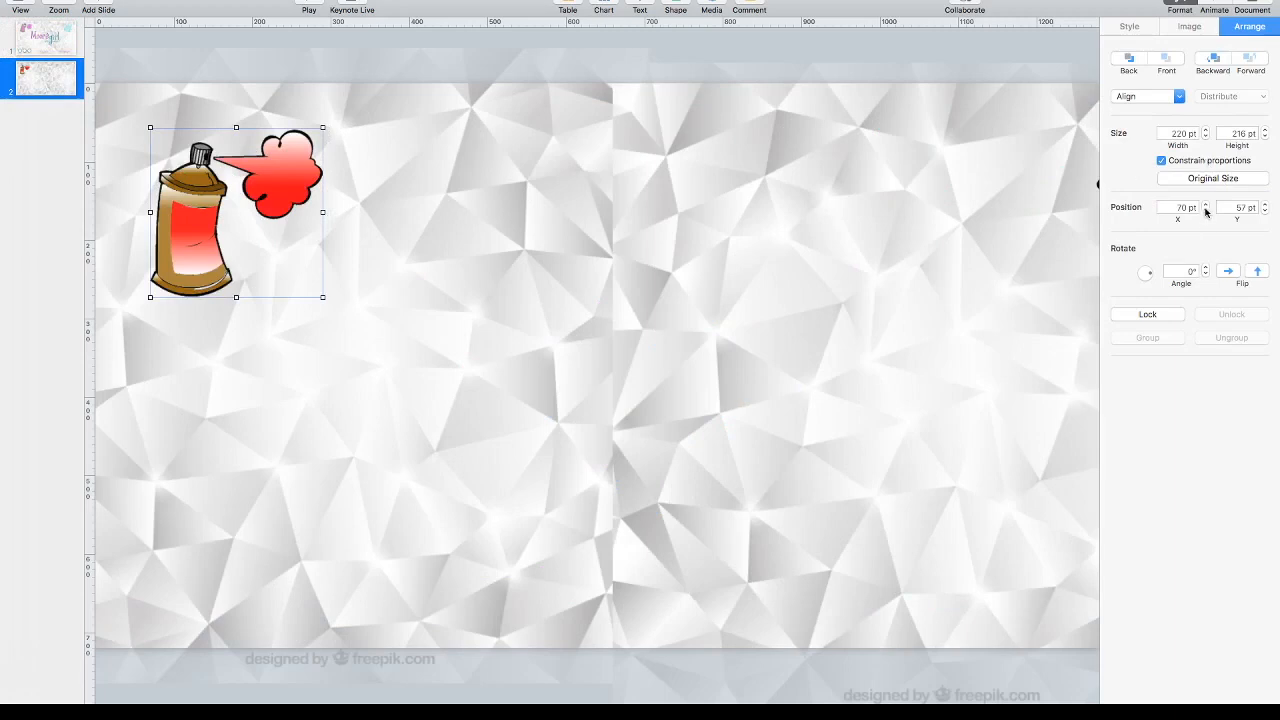
{"action": "left_click", "coordinate": [1205, 204]}
{"action": "left_click", "coordinate": [1205, 204]}
{"action": "left_click", "coordinate": [1205, 204]}
{"action": "left_click", "coordinate": [1205, 204]}
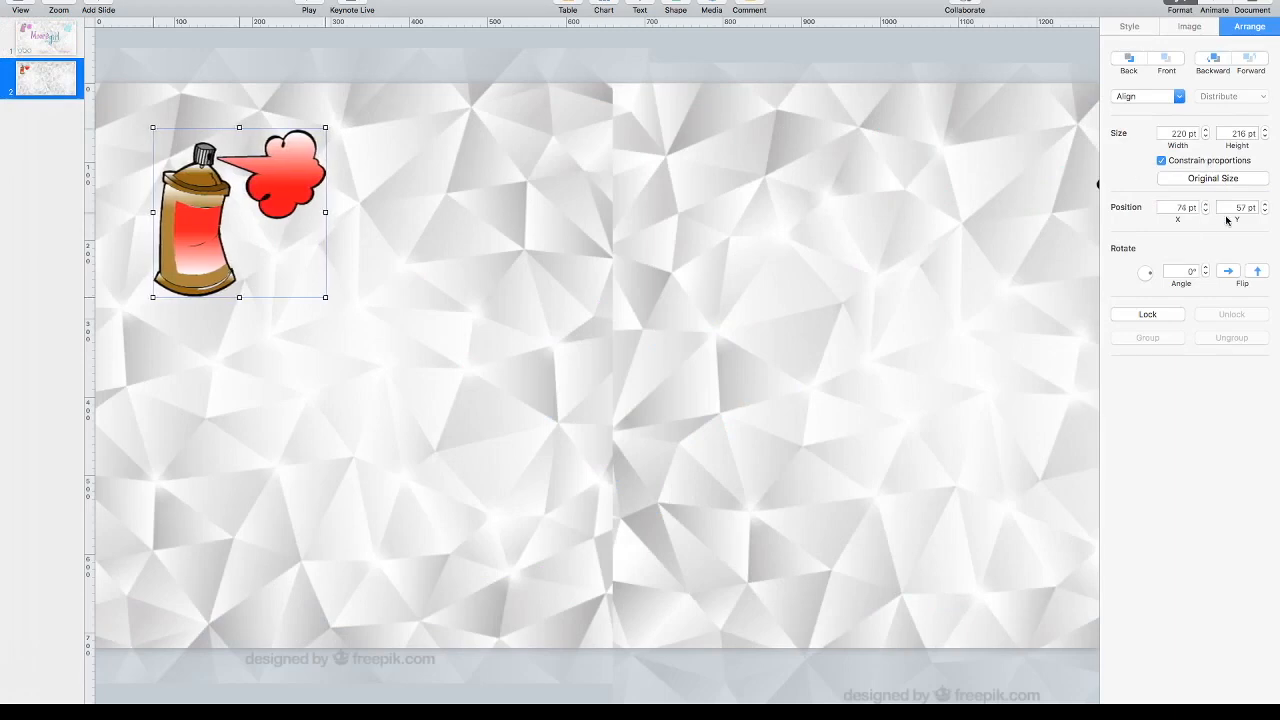
{"action": "left_click", "coordinate": [1265, 205]}
{"action": "left_click", "coordinate": [1265, 205]}
{"action": "left_click", "coordinate": [1265, 205]}
{"action": "left_click", "coordinate": [1265, 205]}
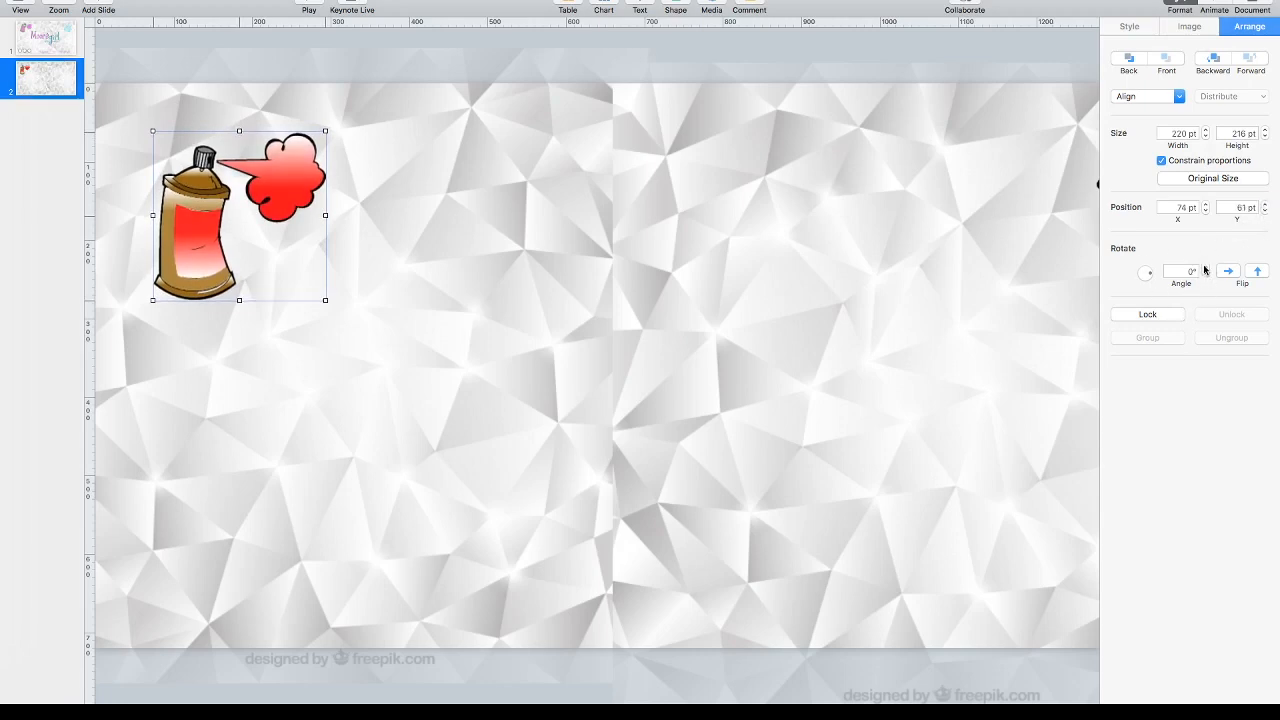
Step: Rotate the spray can clockwise to an angle of 346°
{"action": "left_click", "coordinate": [1206, 270]}
{"action": "left_click", "coordinate": [1205, 276]}
{"action": "left_click", "coordinate": [1205, 276]}
{"action": "left_click", "coordinate": [1205, 276]}
{"action": "left_click", "coordinate": [1205, 276]}
{"action": "left_click", "coordinate": [1205, 276]}
{"action": "left_click", "coordinate": [1205, 276]}
{"action": "left_click", "coordinate": [1205, 276]}
{"action": "left_click", "coordinate": [1205, 276]}
{"action": "left_click", "coordinate": [1205, 276]}
{"action": "left_click", "coordinate": [1205, 276]}
{"action": "left_click", "coordinate": [1205, 276]}
{"action": "left_click", "coordinate": [1205, 276]}
{"action": "left_click", "coordinate": [1205, 276]}
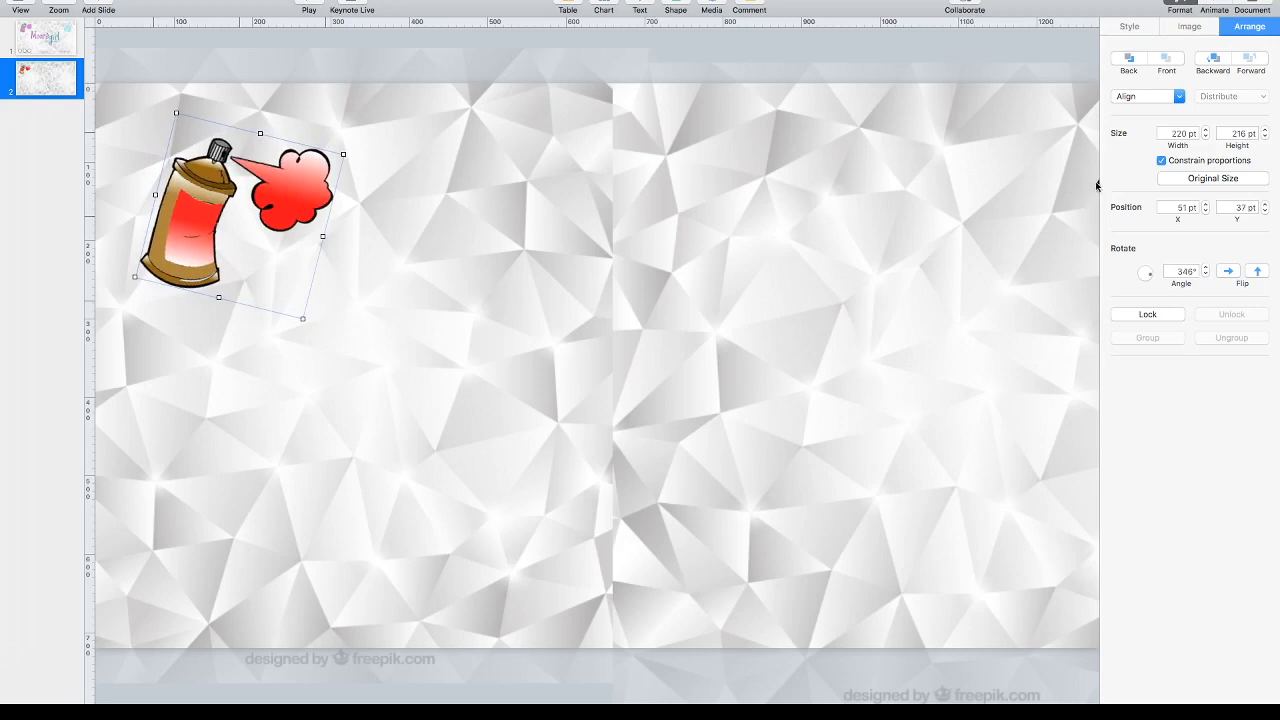
Step: Bring the diamond fully onto slide 2's upper-right corner, shrink it, and compare its placement with slide 1
{"action": "left_click_drag", "start_coordinate": [1097, 185], "coordinate": [918, 198]}
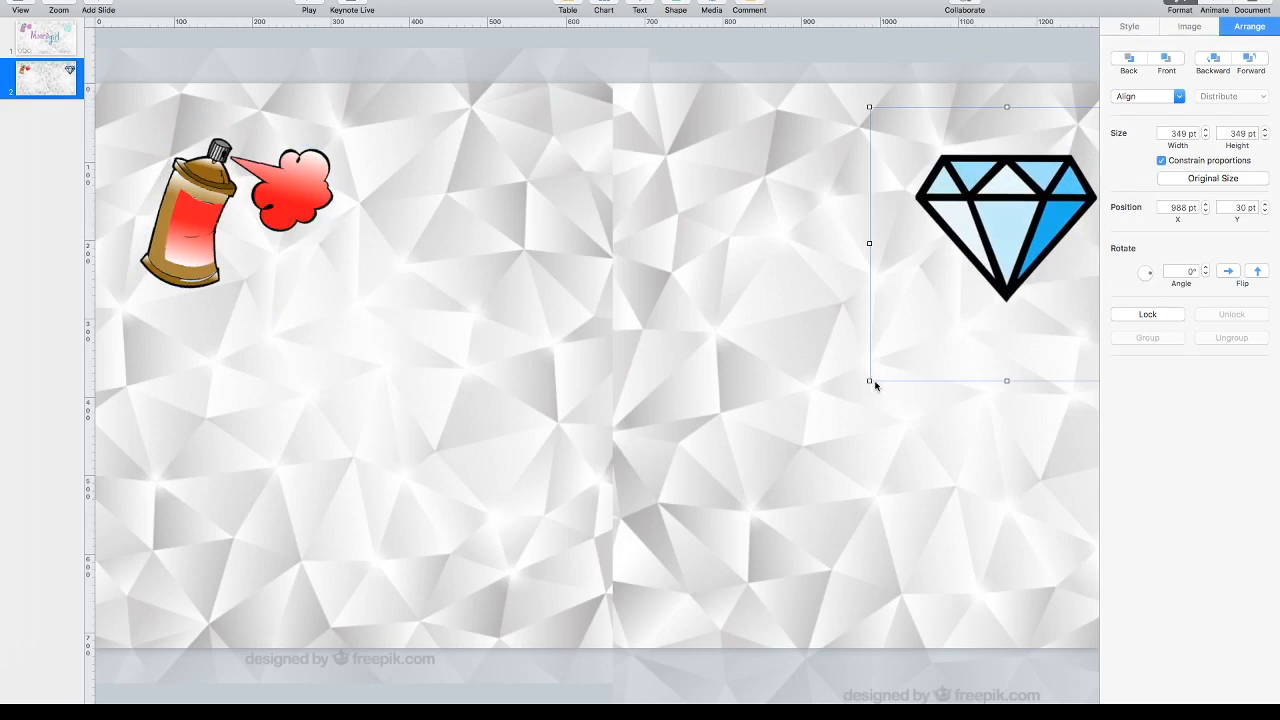
{"action": "left_click_drag", "start_coordinate": [868, 381], "coordinate": [927, 326]}
{"action": "left_click_drag", "start_coordinate": [1043, 190], "coordinate": [963, 229]}
{"action": "left_click", "coordinate": [70, 39]}
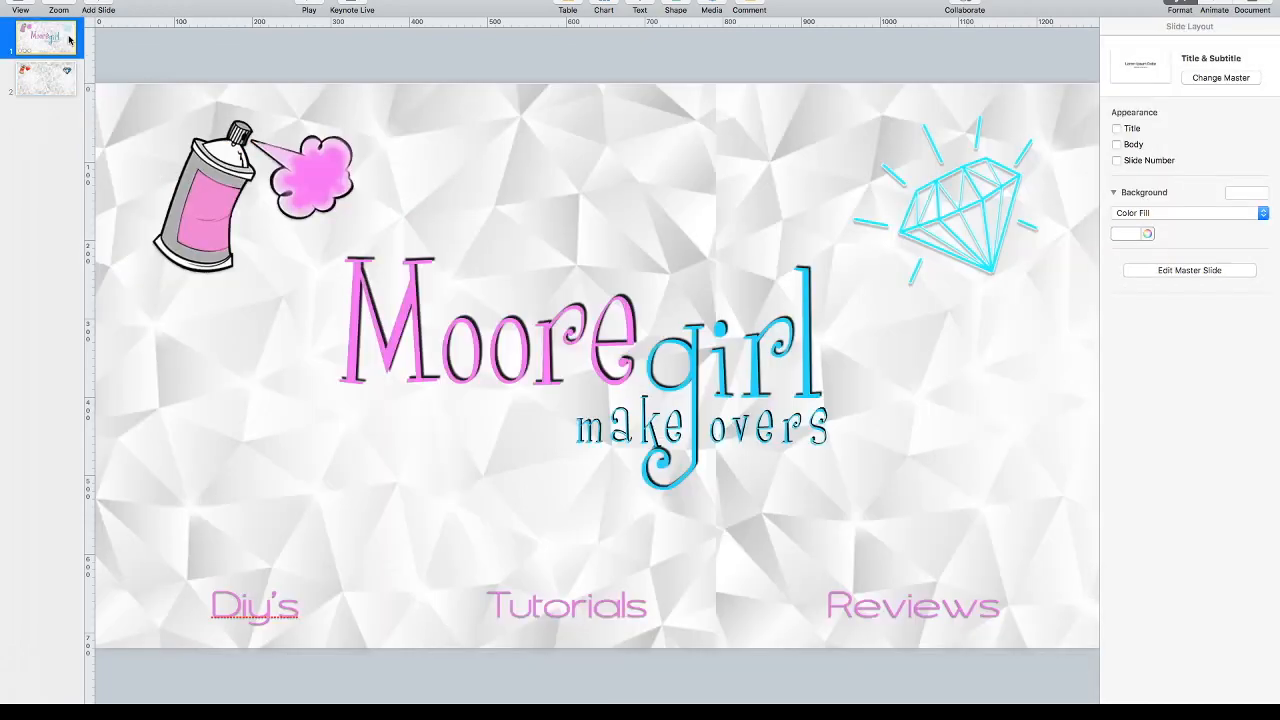
{"action": "left_click", "coordinate": [66, 84]}
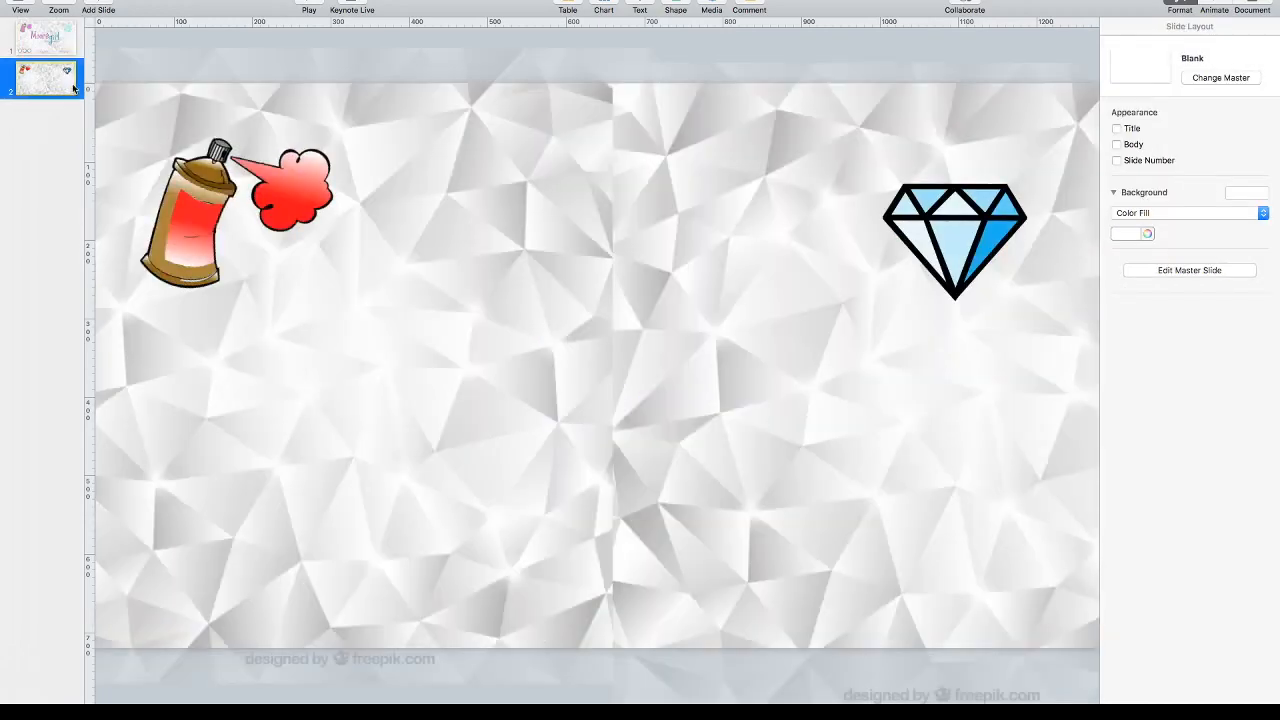
Step: Enlarge the diamond to 294 pt square, tilt it counterclockwise by a little over 10°, and nudge it slightly right
{"action": "left_click", "coordinate": [965, 210]}
{"action": "left_click_drag", "start_coordinate": [846, 145], "coordinate": [833, 132]}
{"action": "left_click", "coordinate": [1206, 268]}
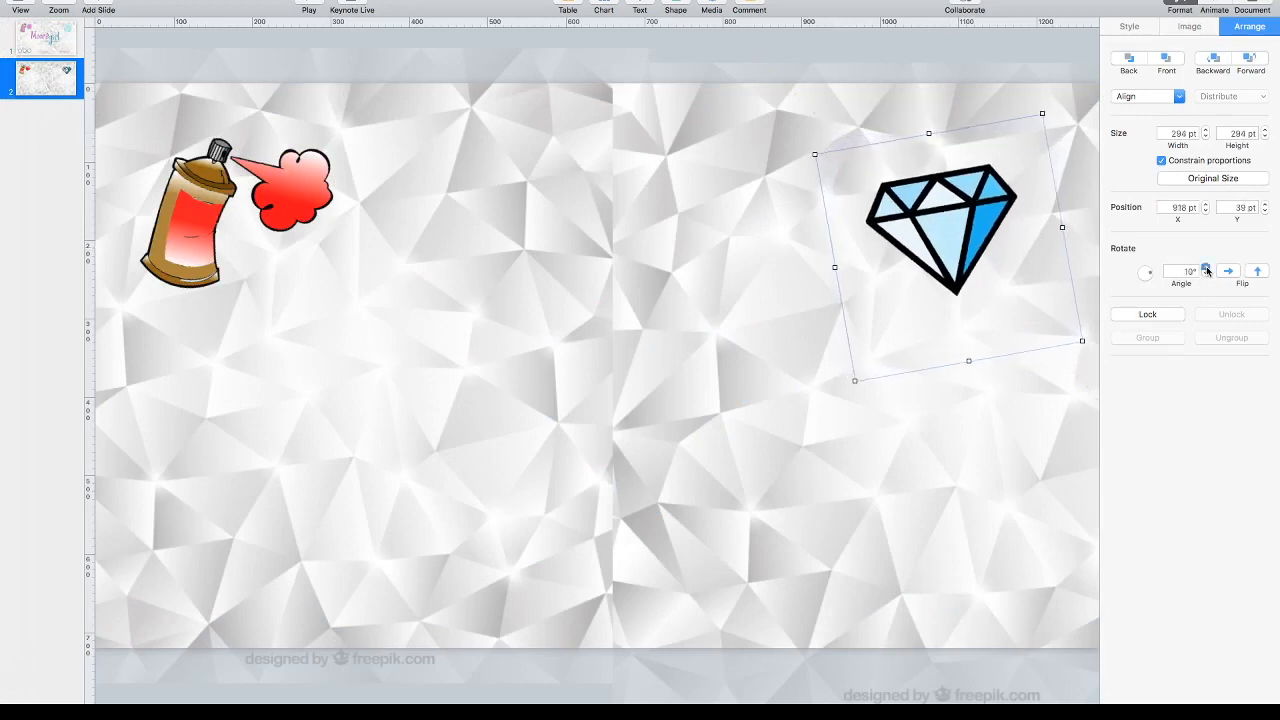
{"action": "left_click_drag", "start_coordinate": [926, 214], "coordinate": [938, 214]}
{"action": "left_click", "coordinate": [220, 207]}
{"action": "left_click", "coordinate": [951, 228]}
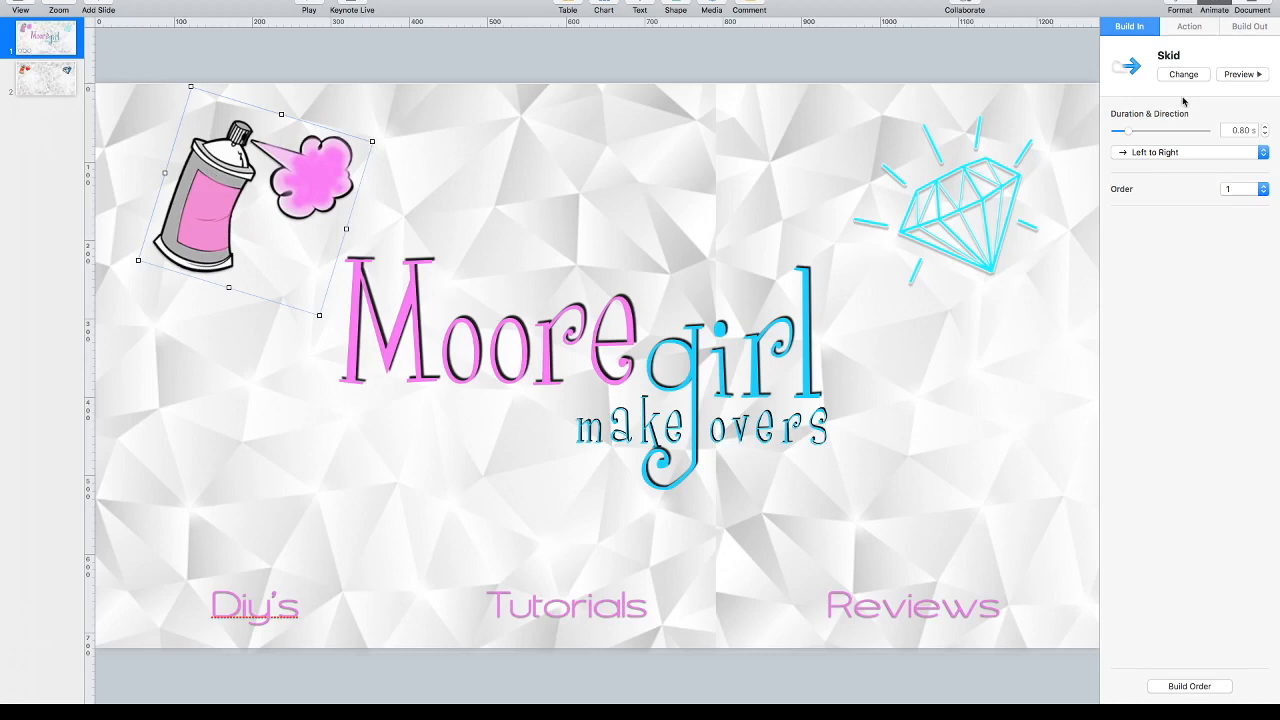
Step: Preview the spray can's build-in on slide 1, and give slide 2's spray can the same Skid build-in effect, previewing it
{"action": "left_click", "coordinate": [1240, 74]}
{"action": "left_click", "coordinate": [62, 82]}
{"action": "left_click", "coordinate": [207, 215]}
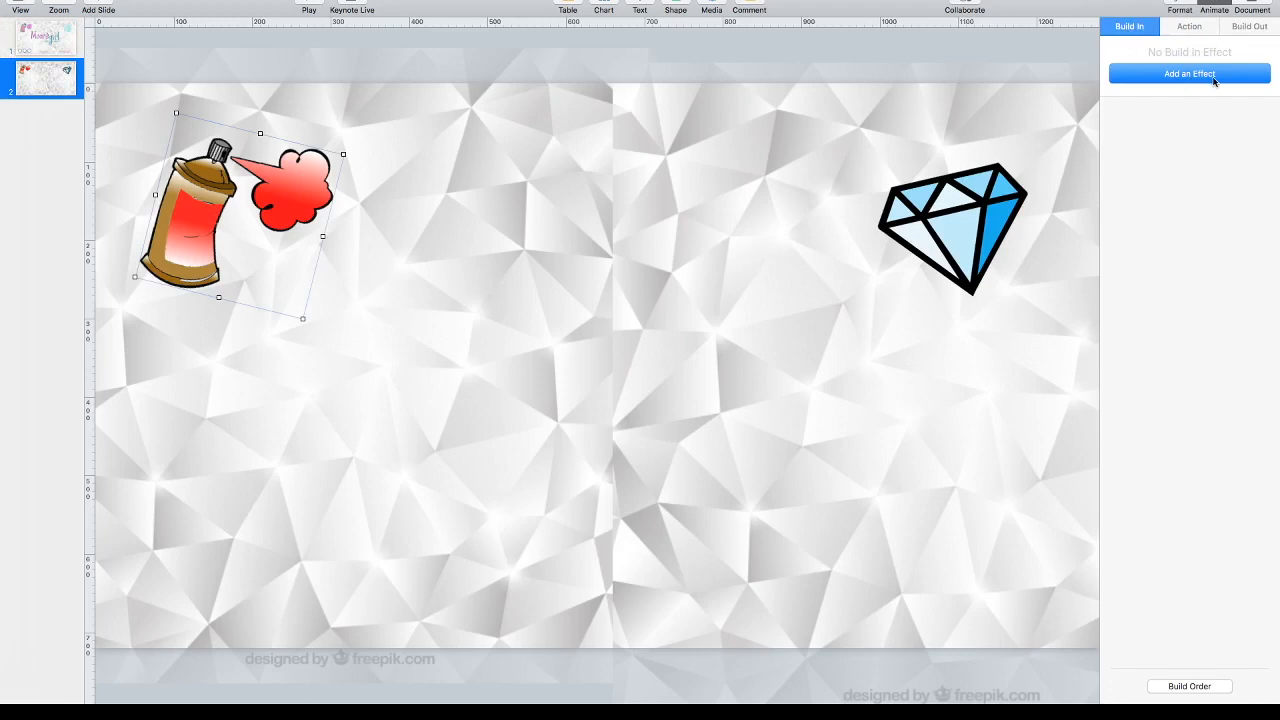
{"action": "left_click", "coordinate": [1214, 81]}
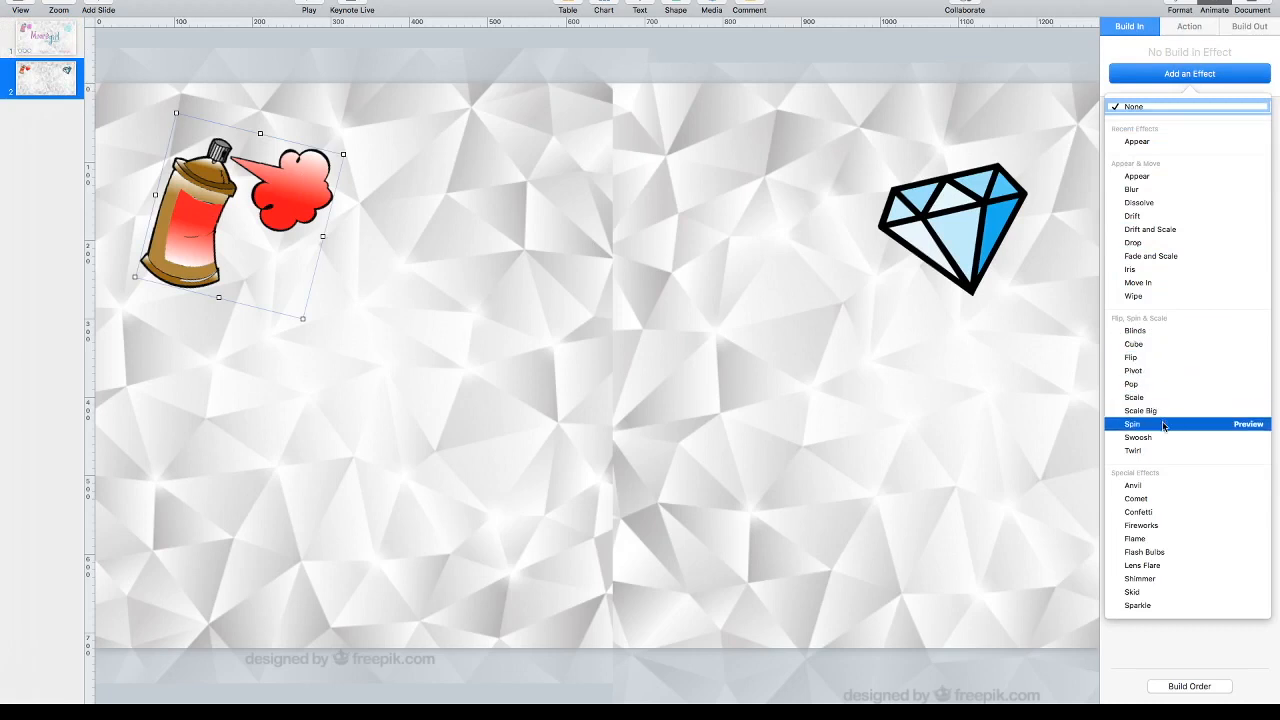
{"action": "left_click", "coordinate": [1163, 592]}
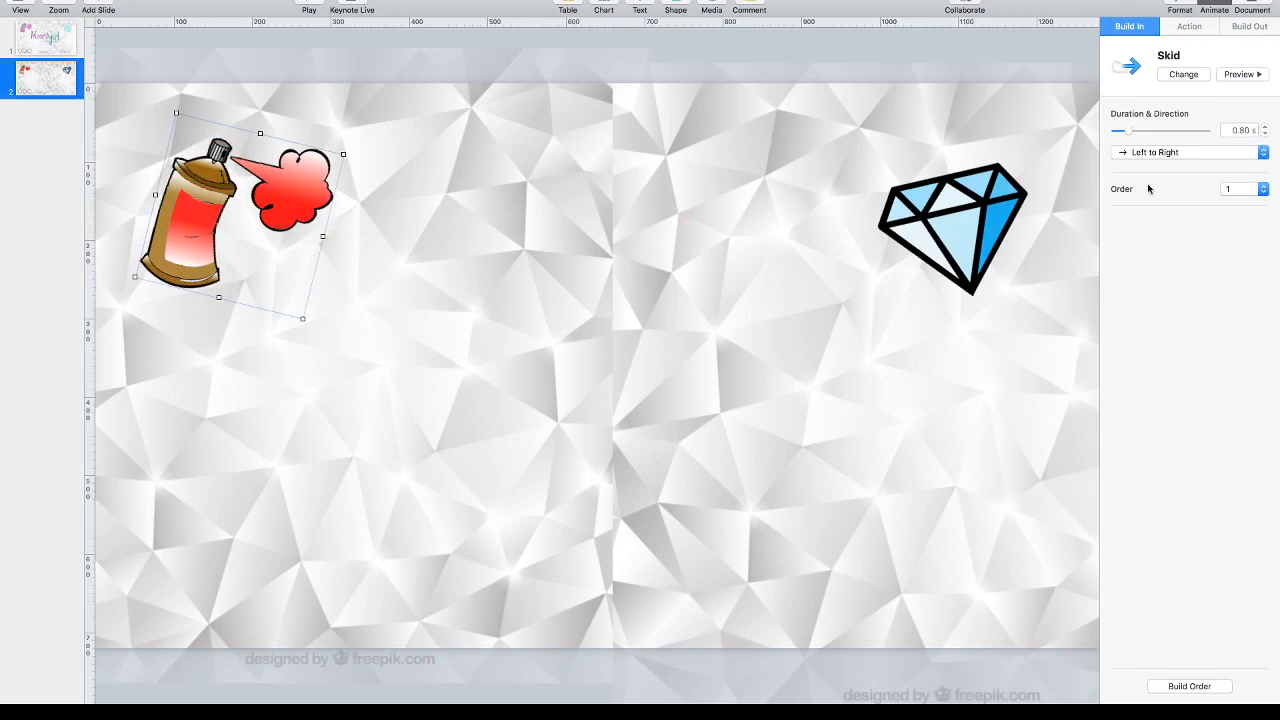
{"action": "left_click", "coordinate": [1238, 74]}
Step: Preview the build-in effect of the diamond on slide 1
{"action": "left_click", "coordinate": [952, 210]}
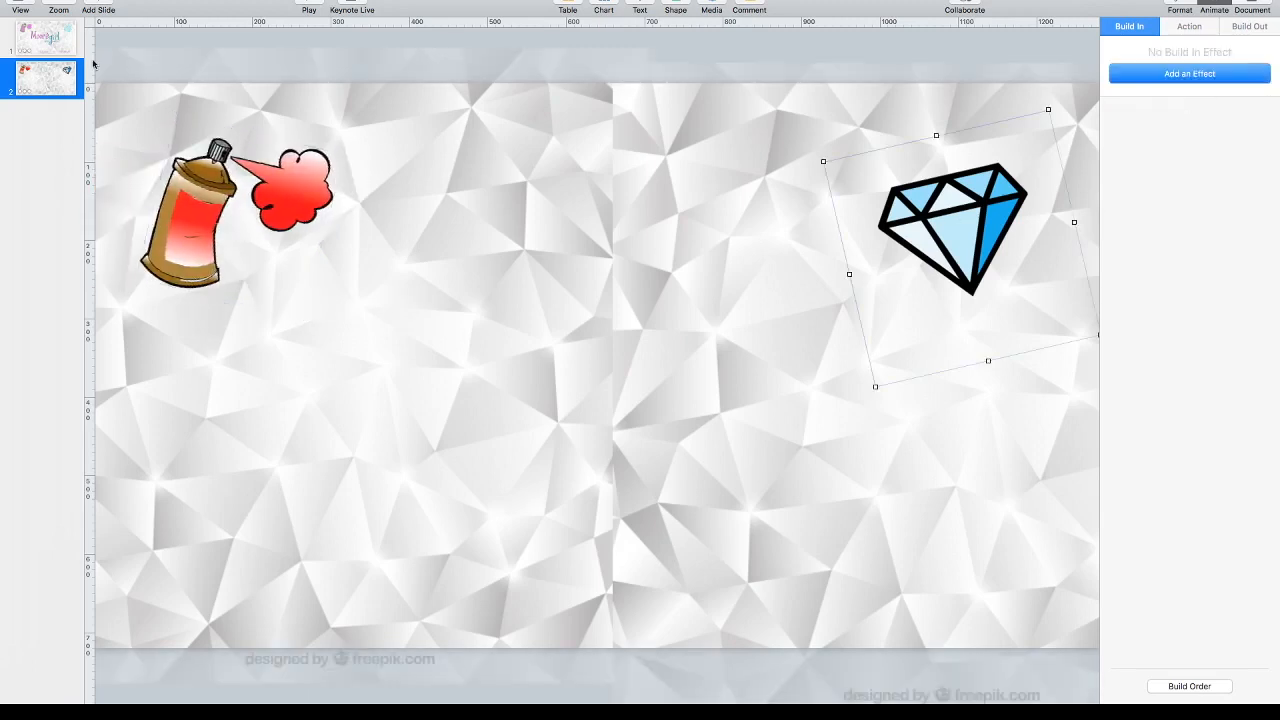
{"action": "left_click", "coordinate": [63, 50]}
{"action": "left_click", "coordinate": [966, 234]}
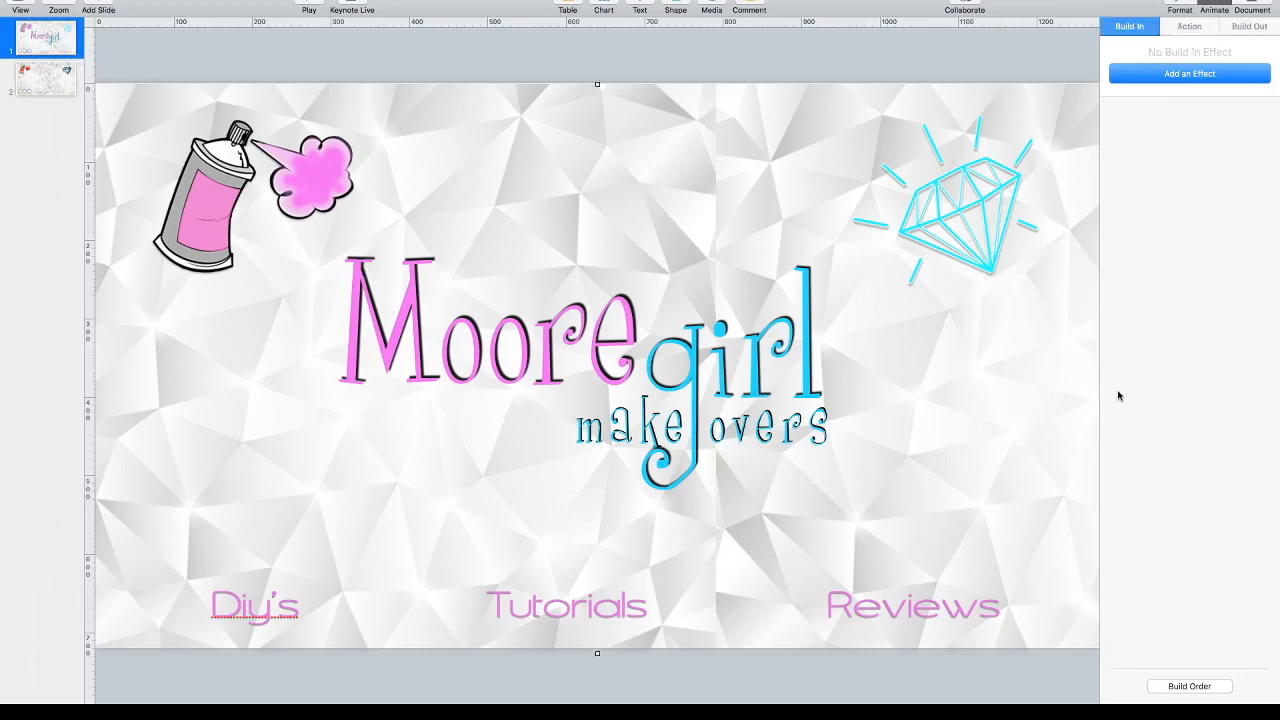
{"action": "left_click", "coordinate": [979, 178]}
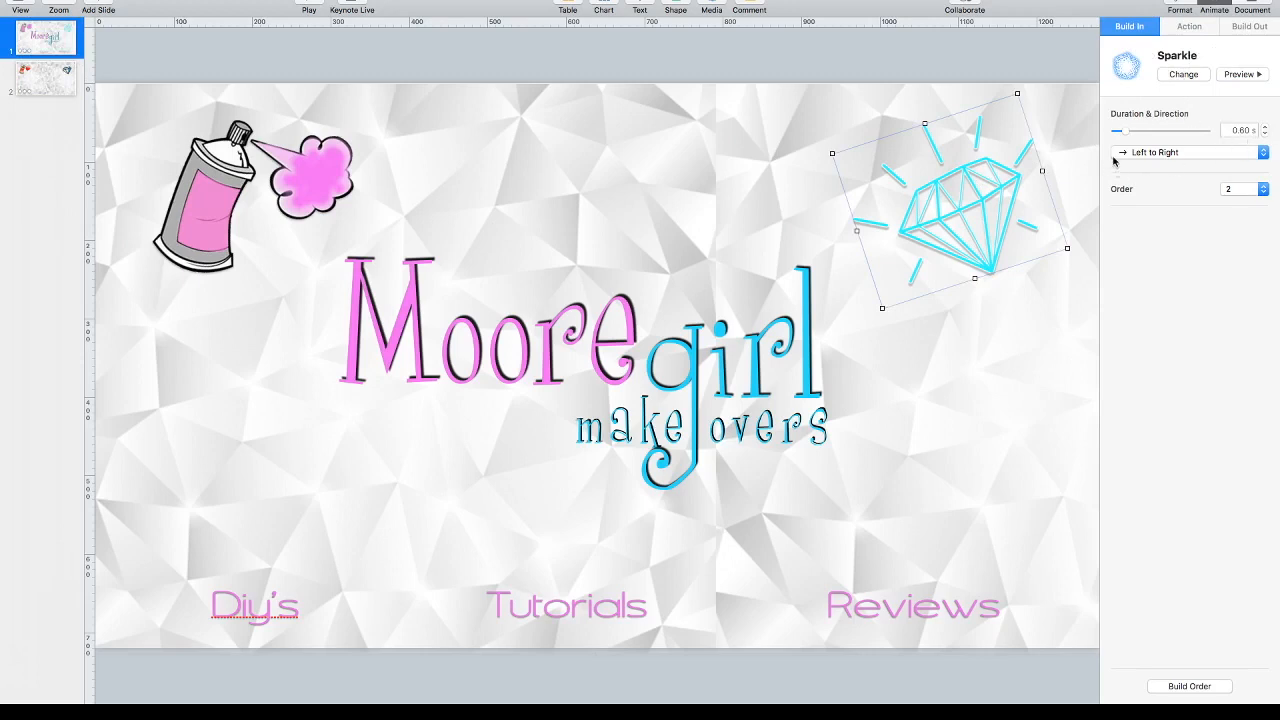
{"action": "left_click", "coordinate": [1257, 77]}
Step: Add a Sparkle build-in to slide 2's diamond, set its duration to 0.80 s, and preview the effect
{"action": "left_click", "coordinate": [46, 78]}
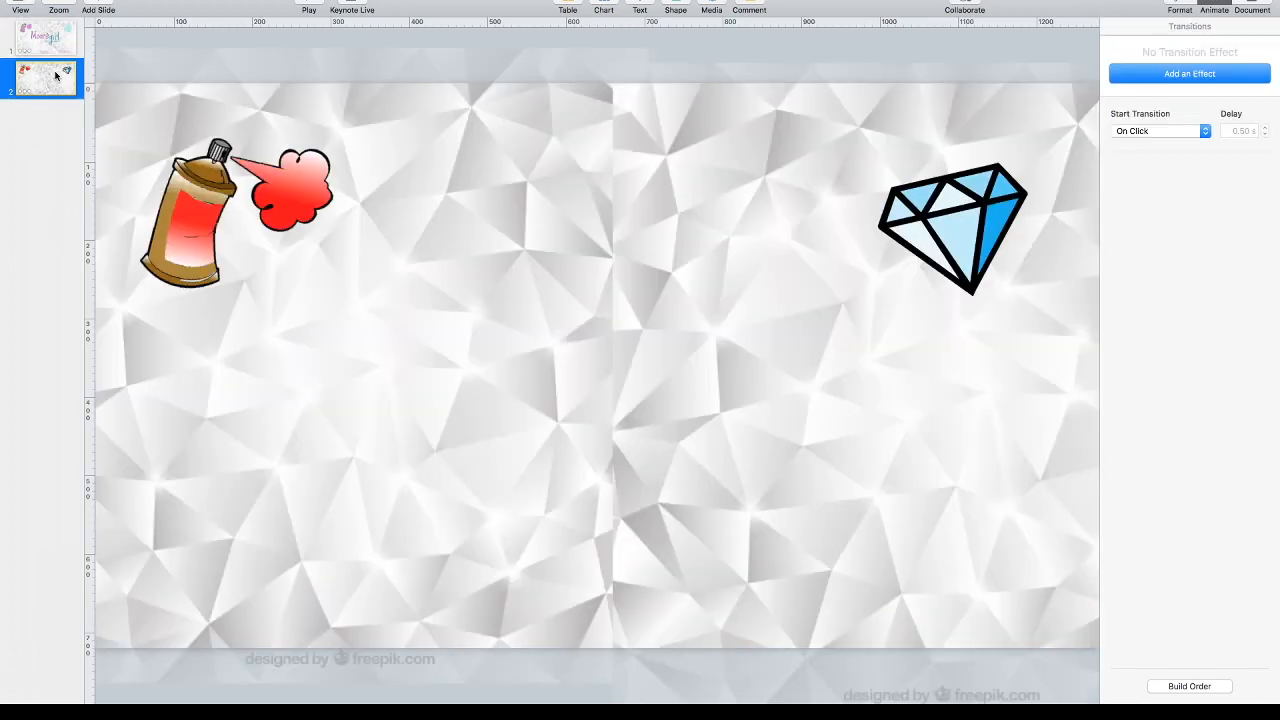
{"action": "left_click", "coordinate": [955, 220]}
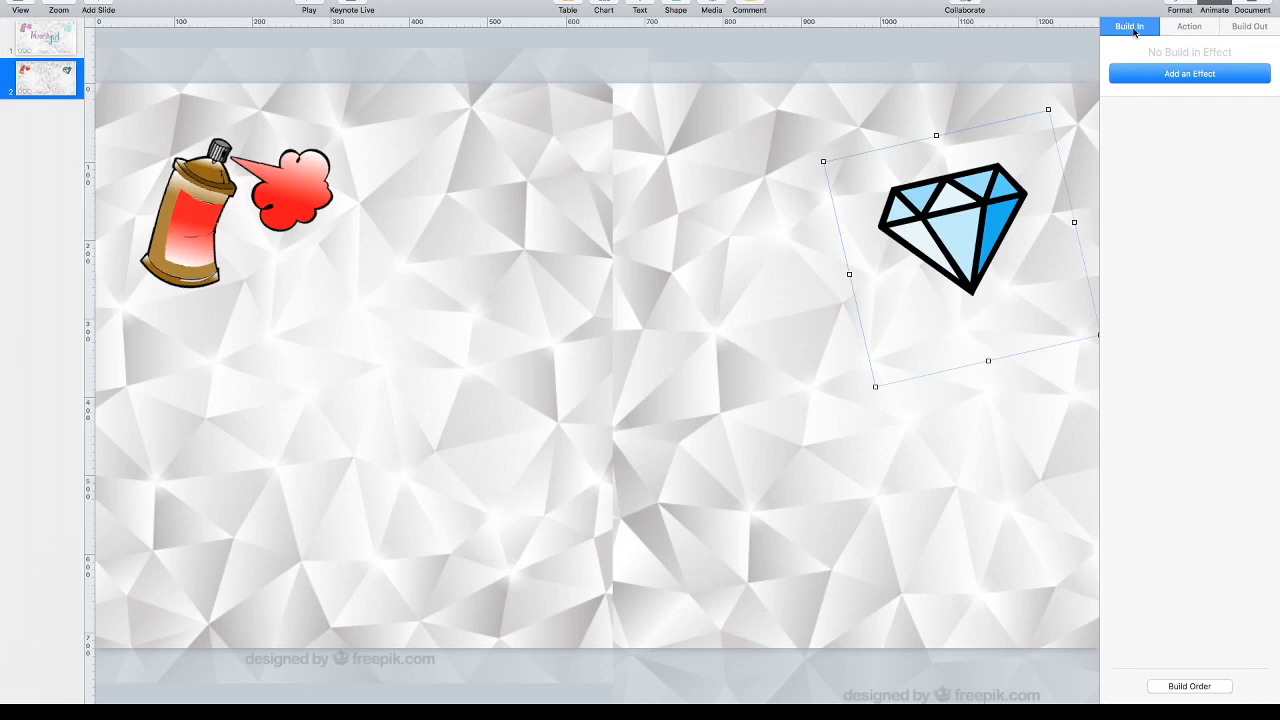
{"action": "left_click", "coordinate": [1191, 82]}
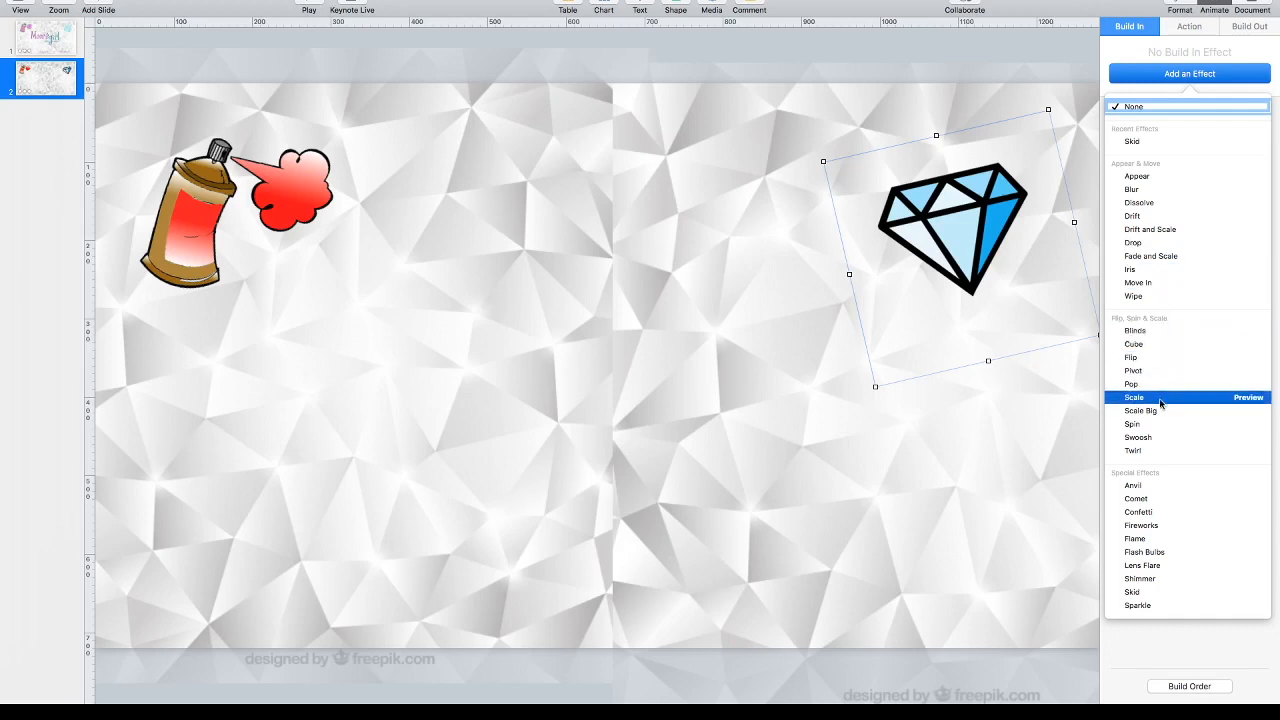
{"action": "left_click", "coordinate": [1170, 605]}
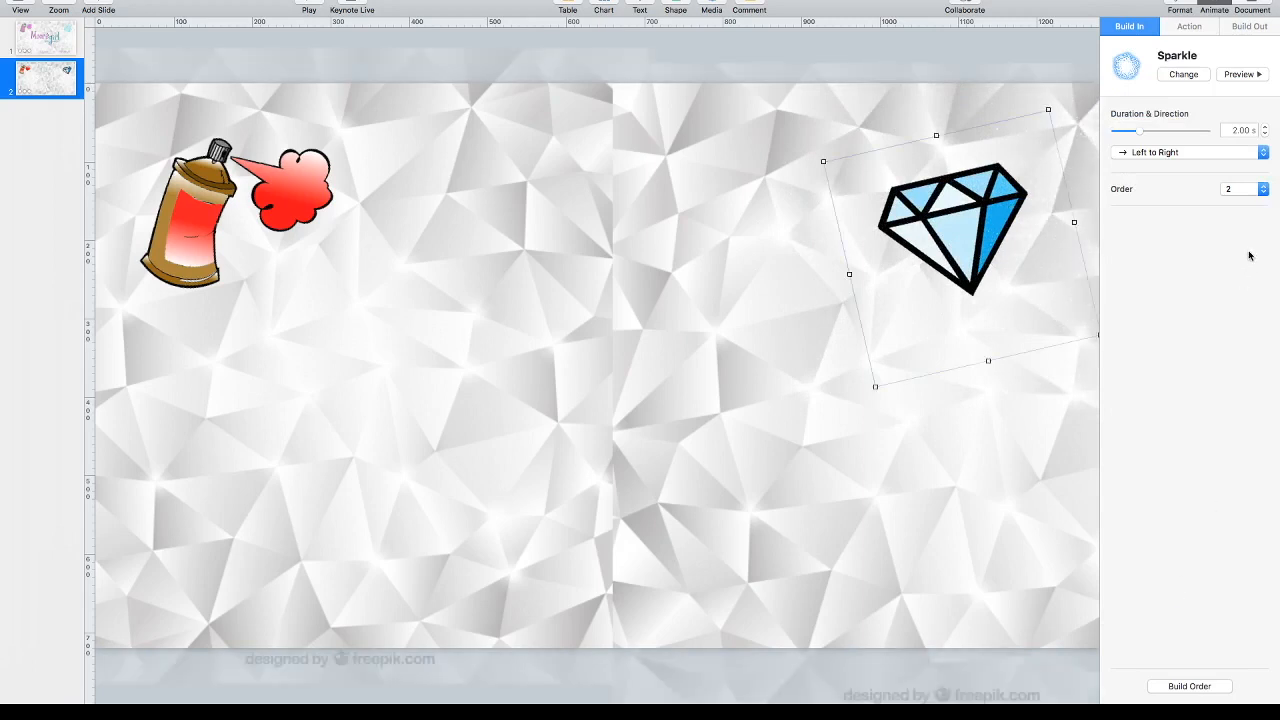
{"action": "left_click", "coordinate": [1238, 75]}
{"action": "left_click", "coordinate": [1240, 77]}
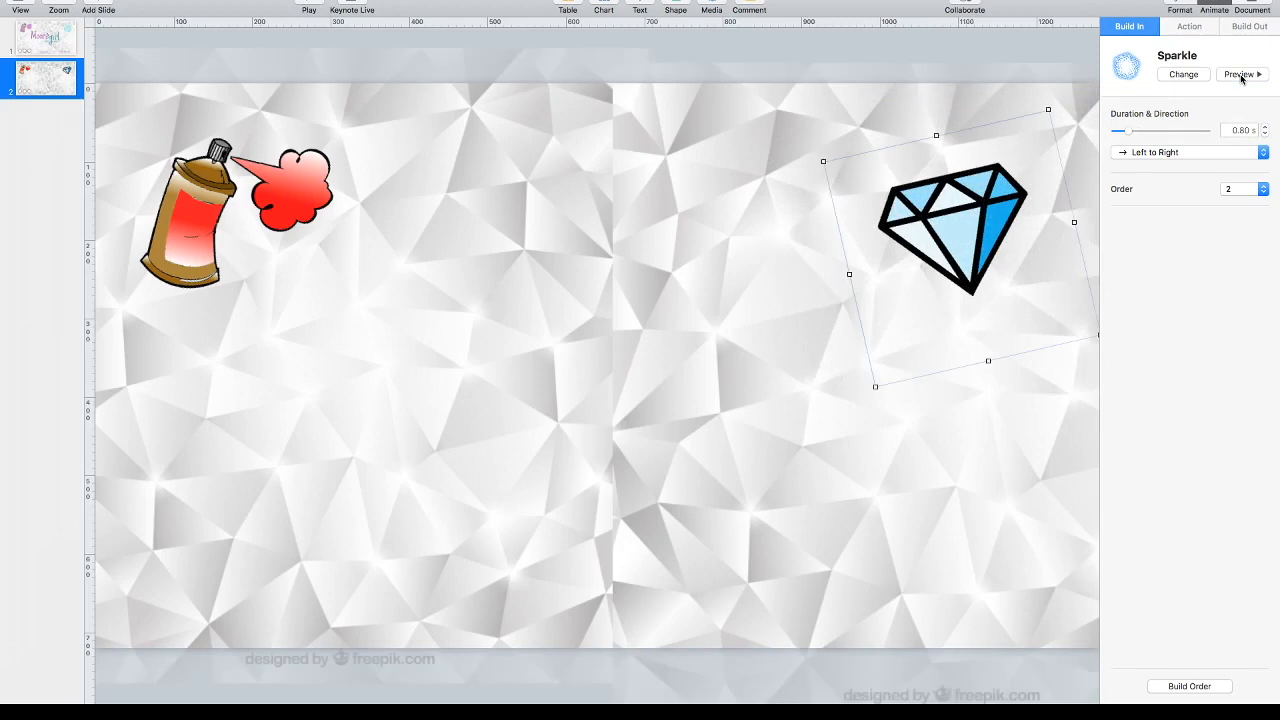
{"action": "left_click", "coordinate": [1240, 76]}
Step: Play the slideshow, compare both slides, and preview the build-in of the Moore title on slide 1
{"action": "left_click", "coordinate": [309, 5]}
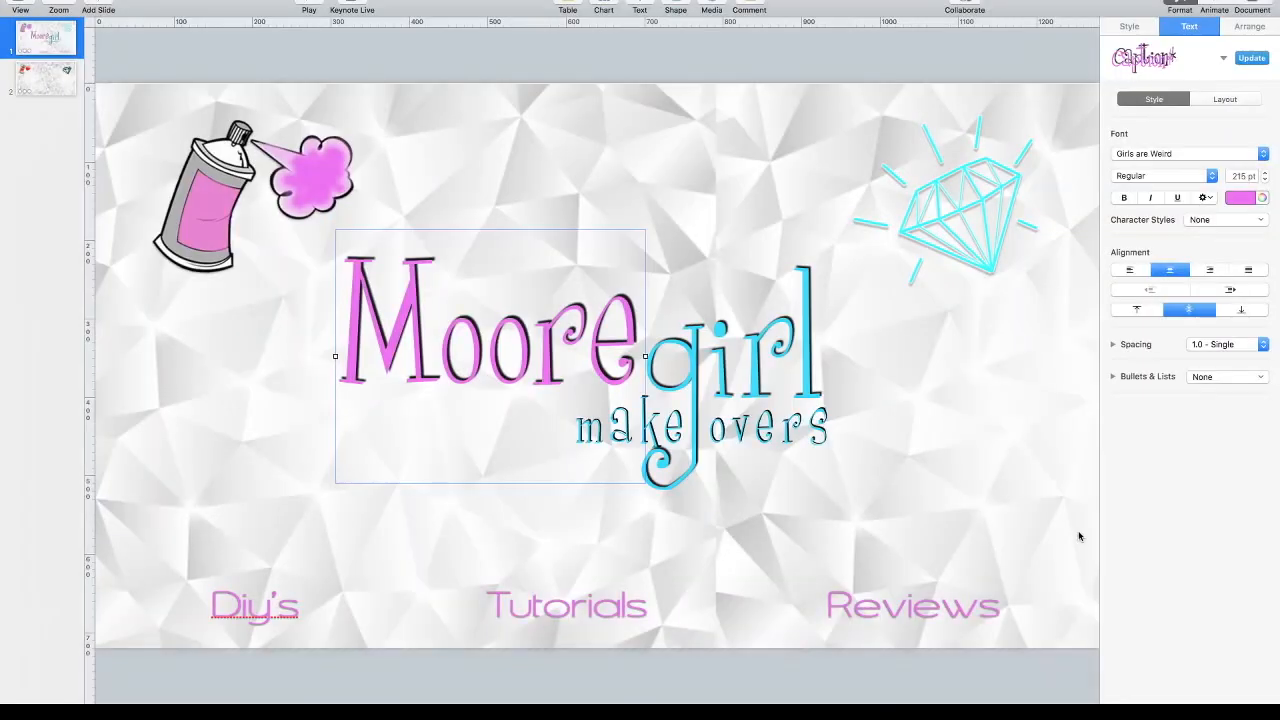
{"action": "left_click", "coordinate": [52, 42]}
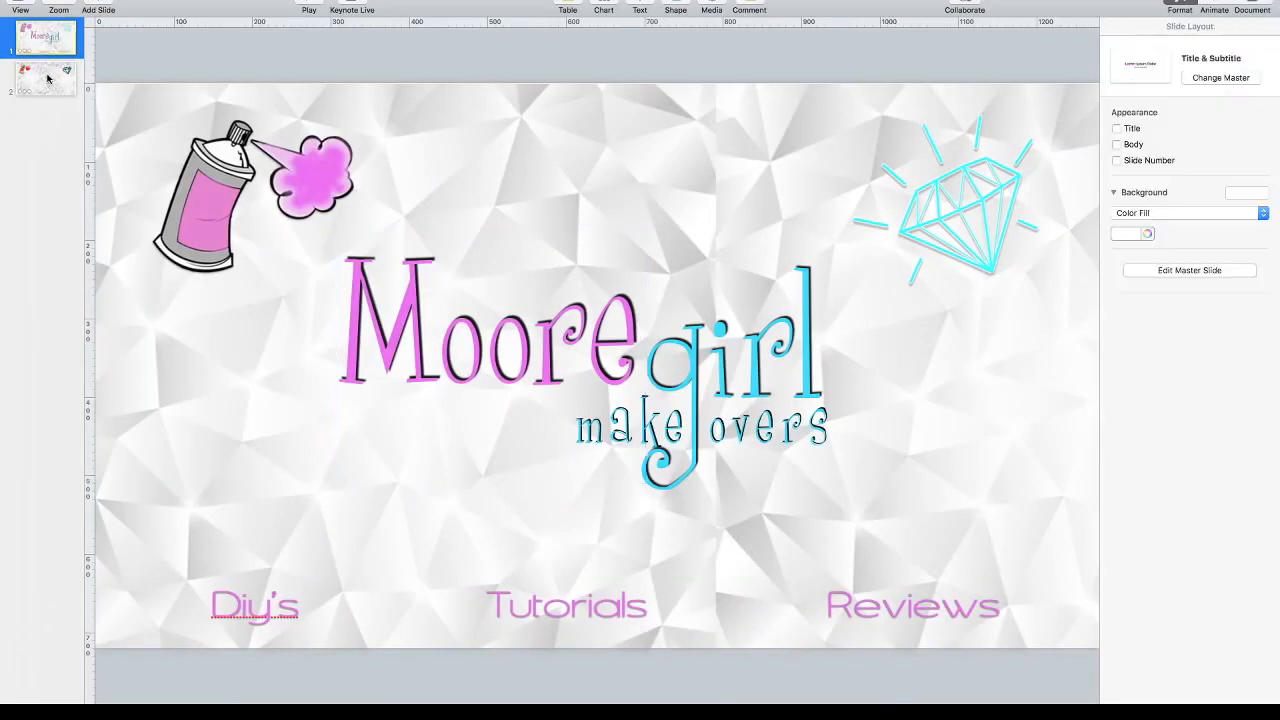
{"action": "left_click", "coordinate": [47, 78]}
{"action": "left_click", "coordinate": [50, 38]}
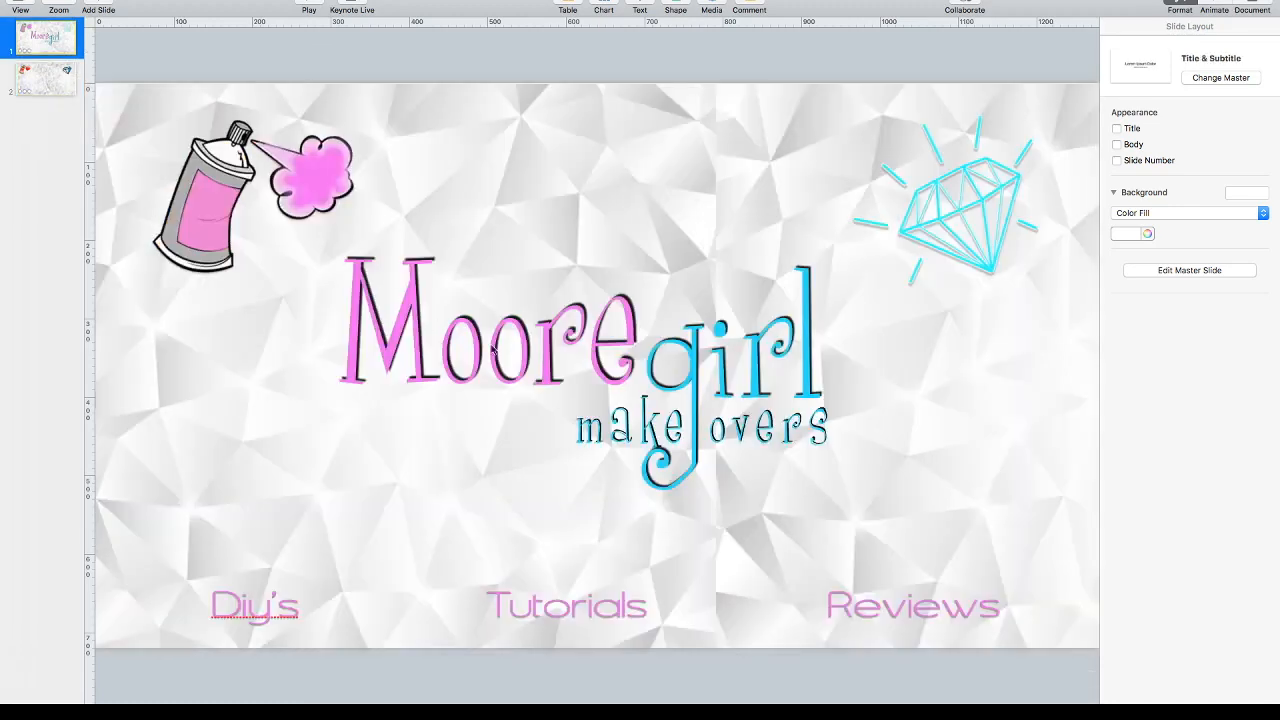
{"action": "left_click", "coordinate": [482, 345]}
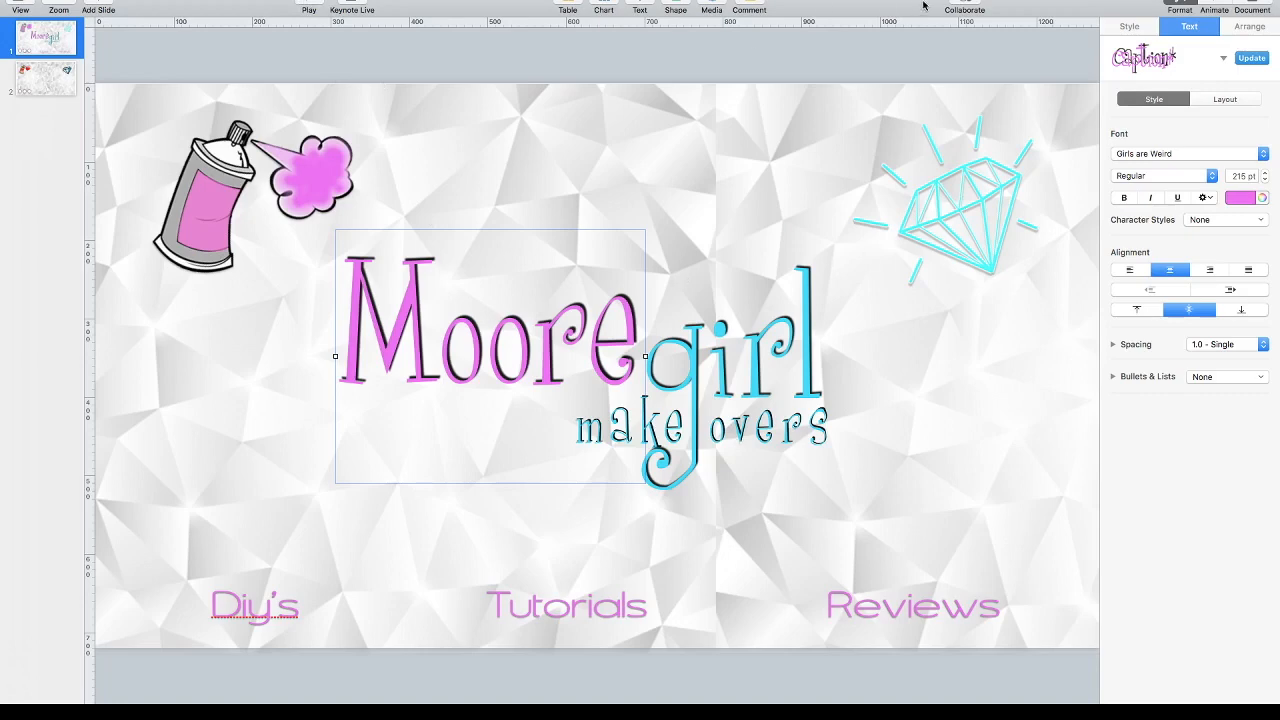
{"action": "left_click", "coordinate": [1216, 9]}
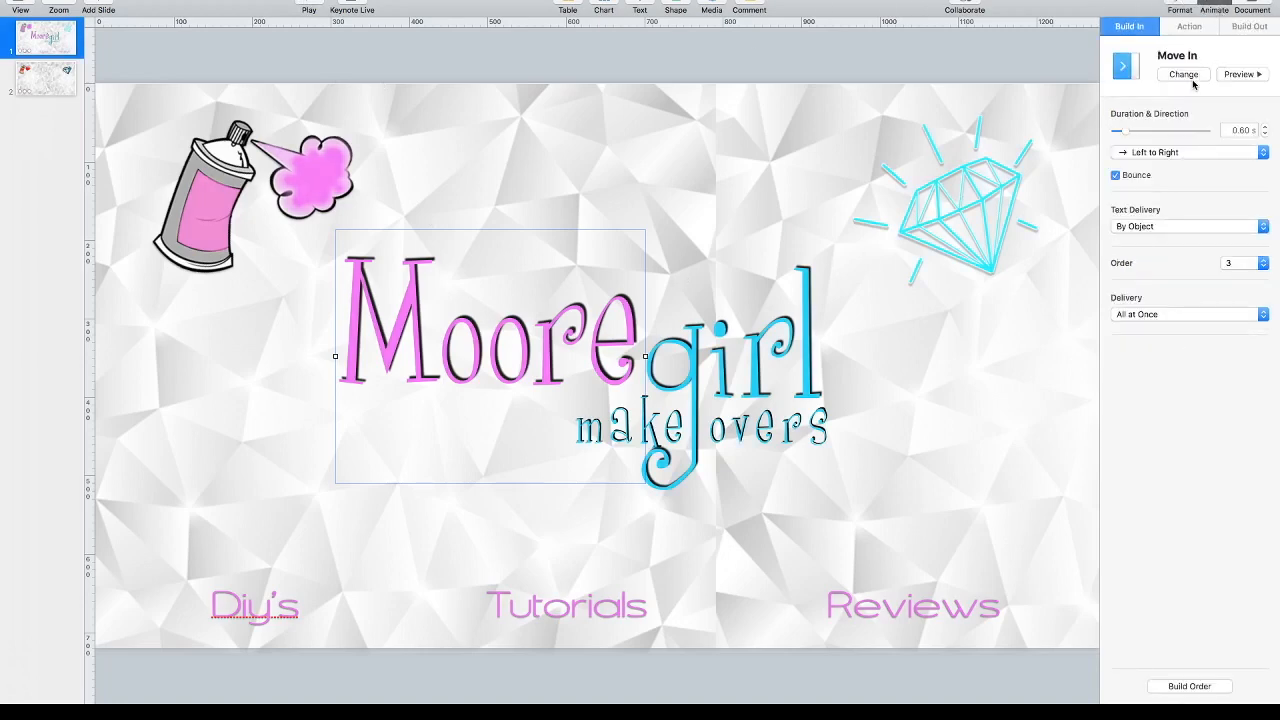
{"action": "left_click", "coordinate": [1258, 75]}
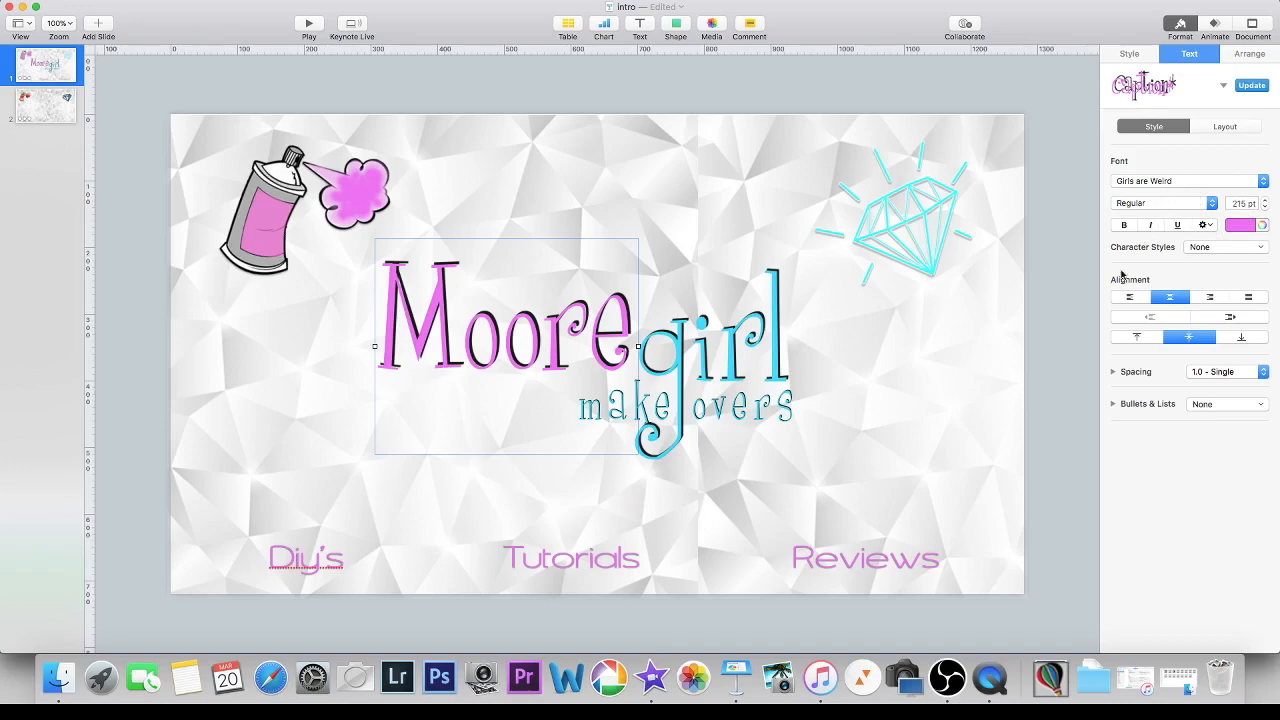
Step: Add a text box reading "Moore" to the middle of slide 2
{"action": "left_click", "coordinate": [44, 109]}
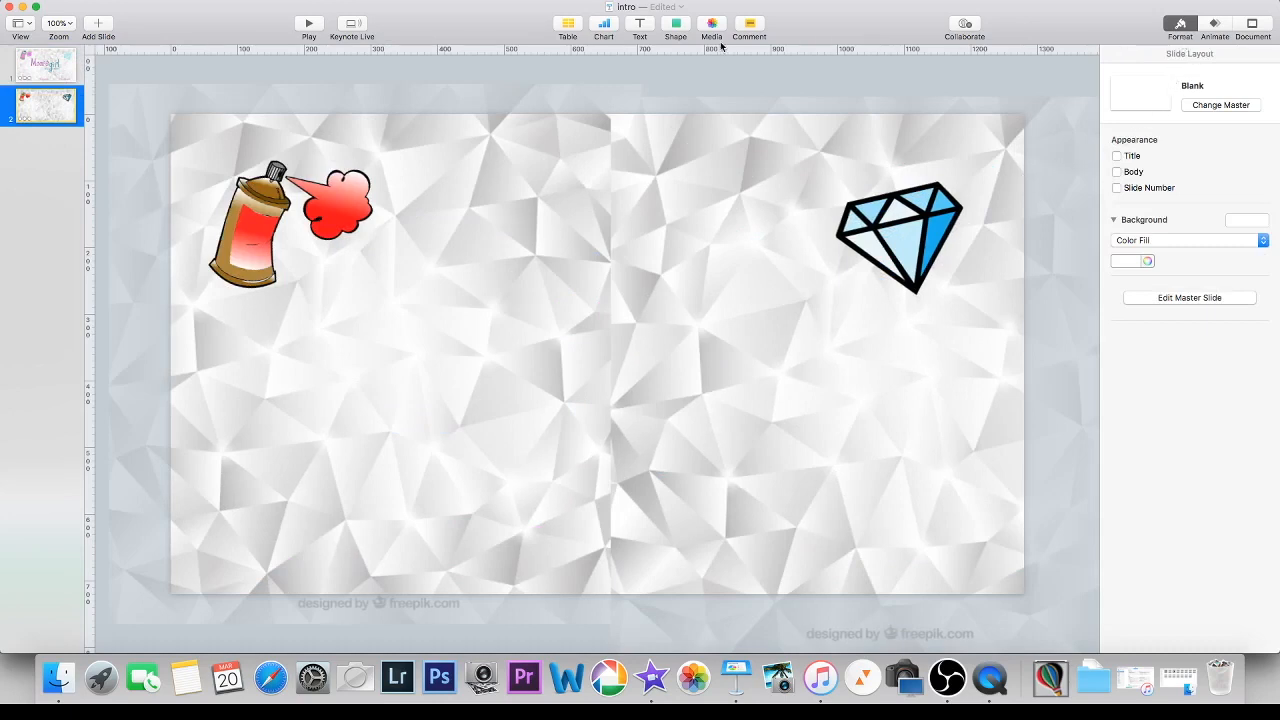
{"action": "left_click", "coordinate": [641, 27]}
{"action": "double_click", "coordinate": [604, 358]}
{"action": "key", "text": "BackSpace"}
{"action": "type", "text": "Moore"}
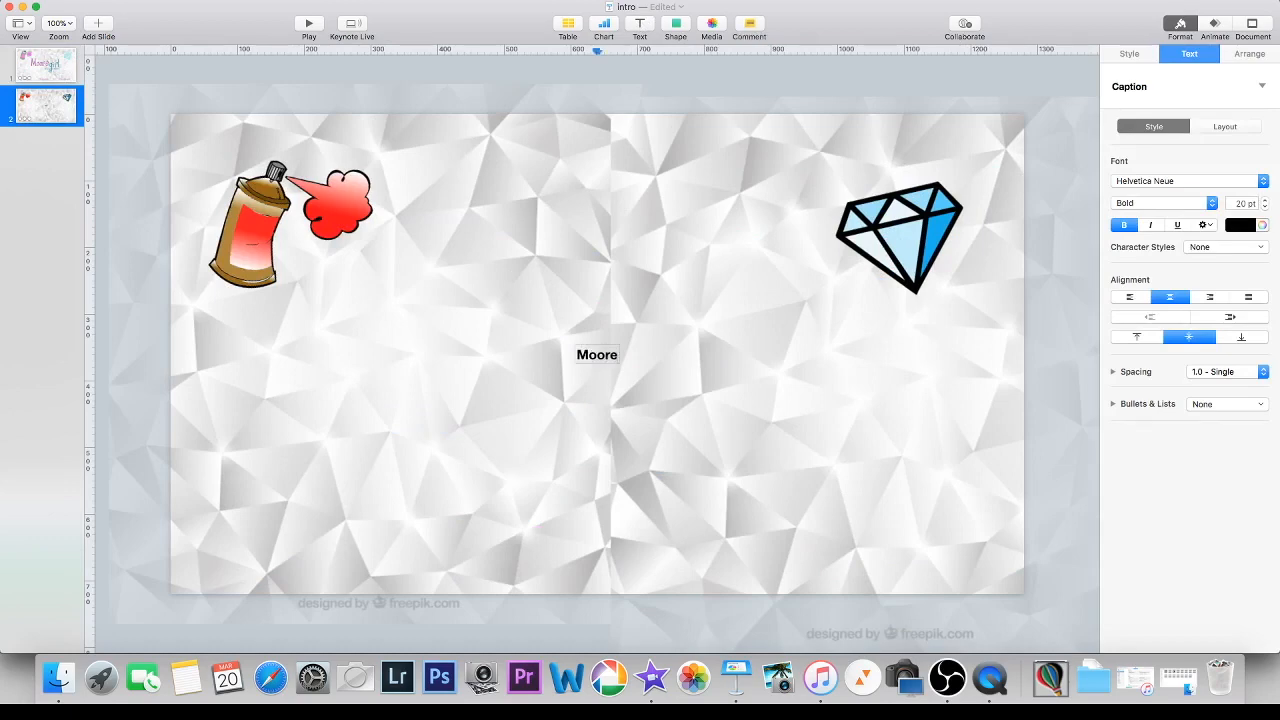
Step: Format the Moore text at 215 pt in the Girls are Weird font
{"action": "double_click", "coordinate": [607, 357]}
{"action": "left_click_drag", "start_coordinate": [1249, 203], "coordinate": [1229, 203]}
{"action": "type", "text": "215"}
{"action": "key", "text": "Return"}
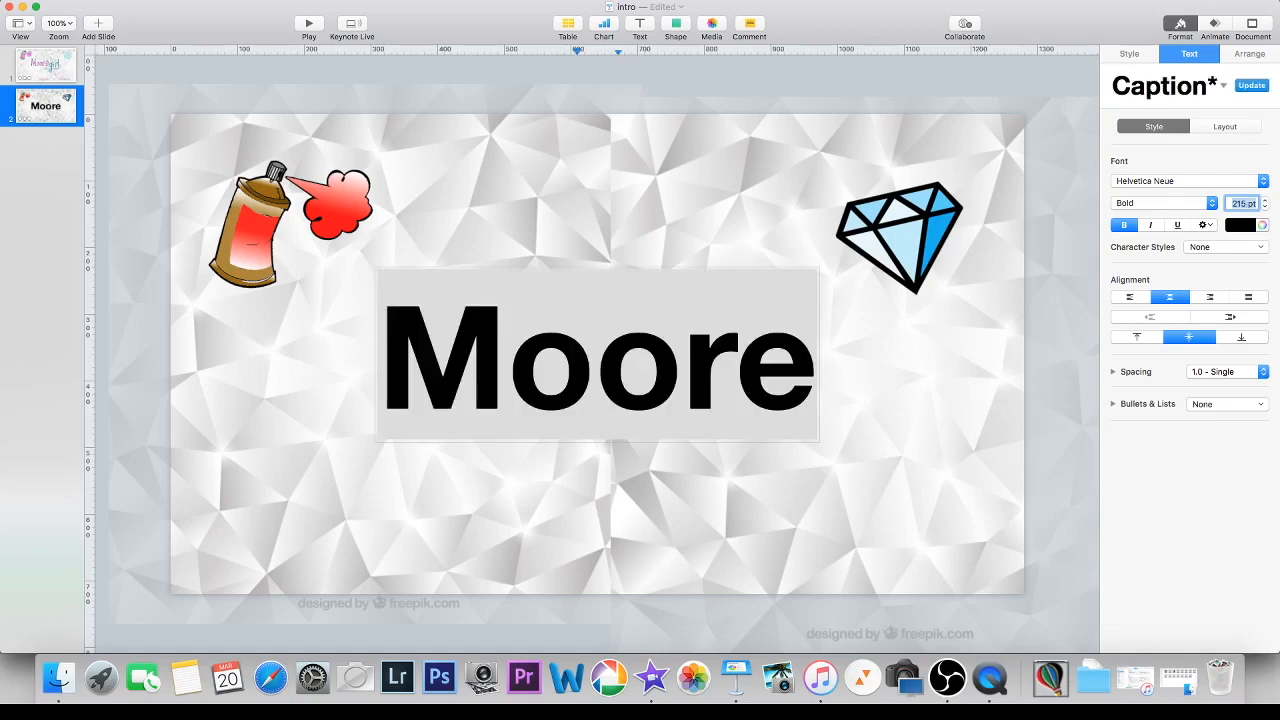
{"action": "left_click", "coordinate": [1263, 181]}
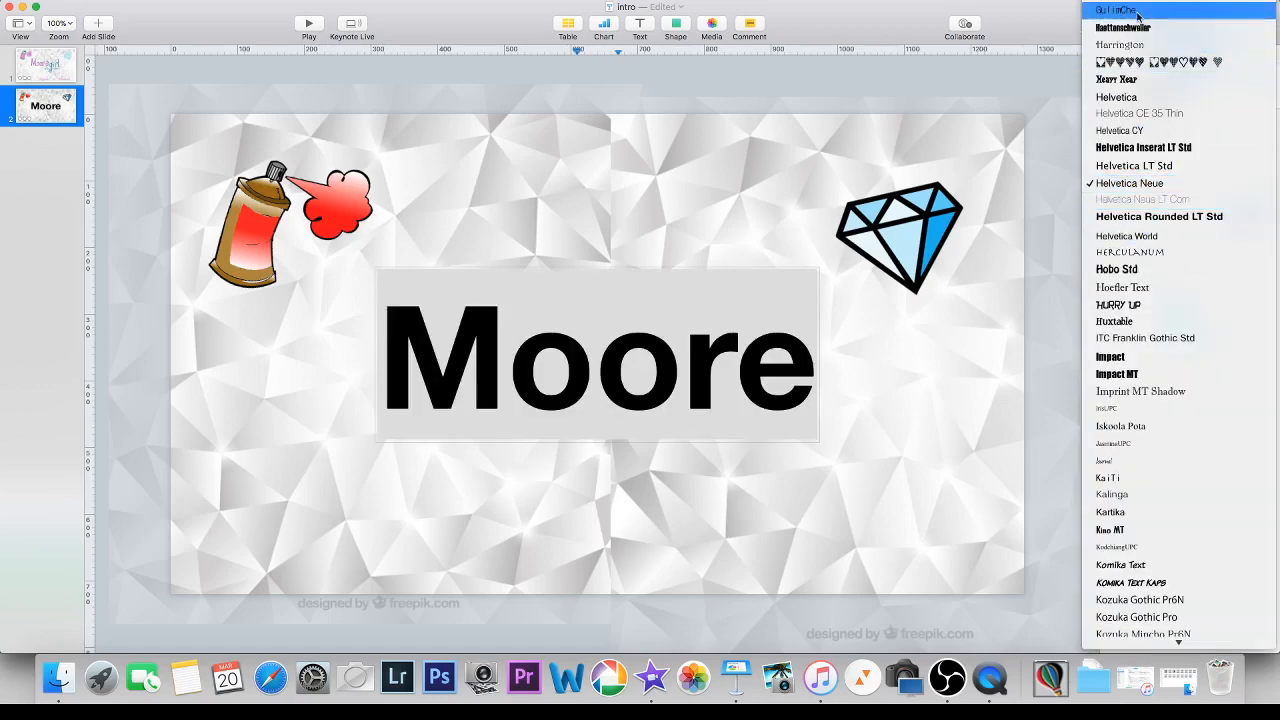
{"action": "scroll", "coordinate": [1135, 27], "scroll_direction": "up", "scroll_amount": 3}
{"action": "scroll", "coordinate": [1135, 36], "scroll_direction": "up", "scroll_amount": 5}
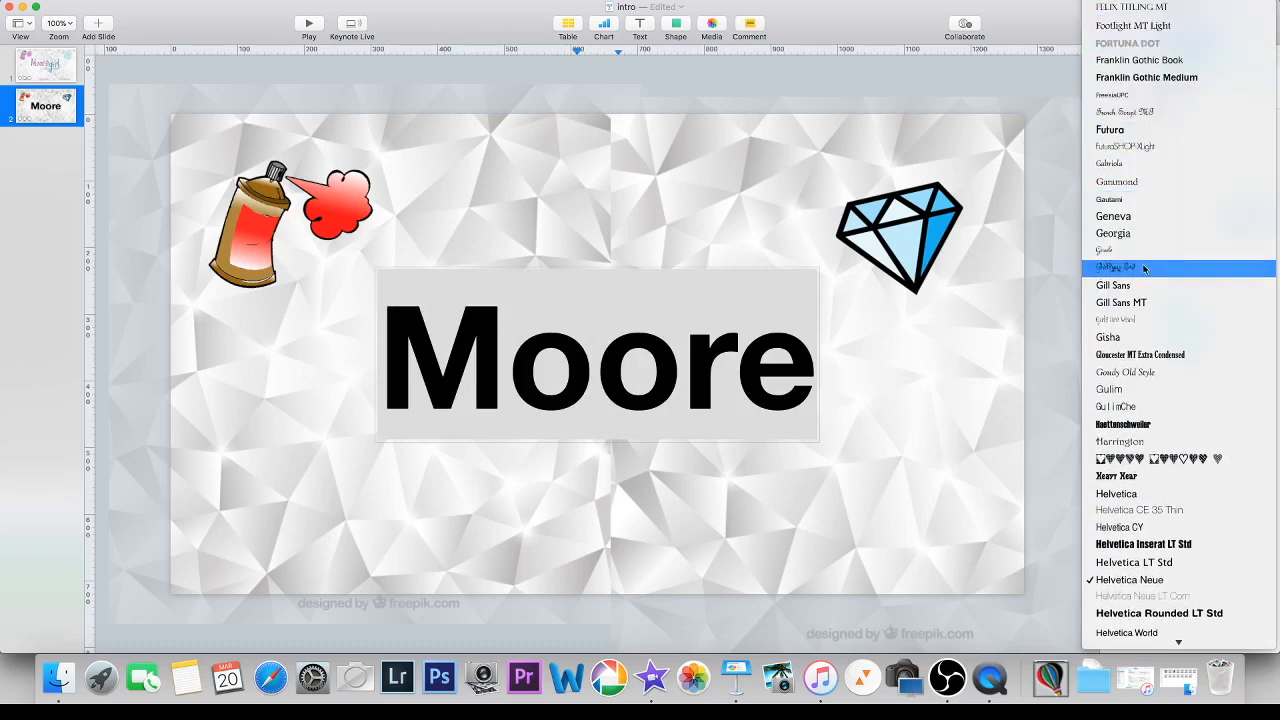
{"action": "left_click", "coordinate": [1143, 321]}
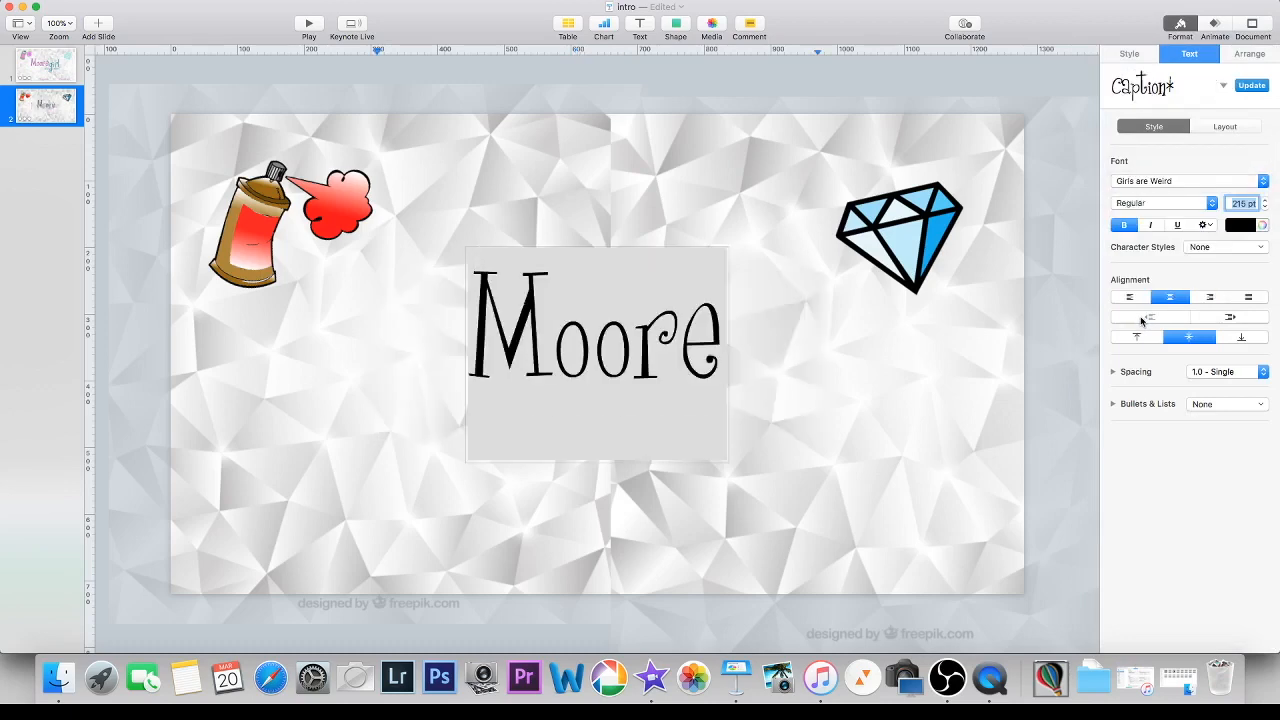
Step: Color the Moore text with the saved pink swatch, and close the Colors window
{"action": "left_click", "coordinate": [1244, 227]}
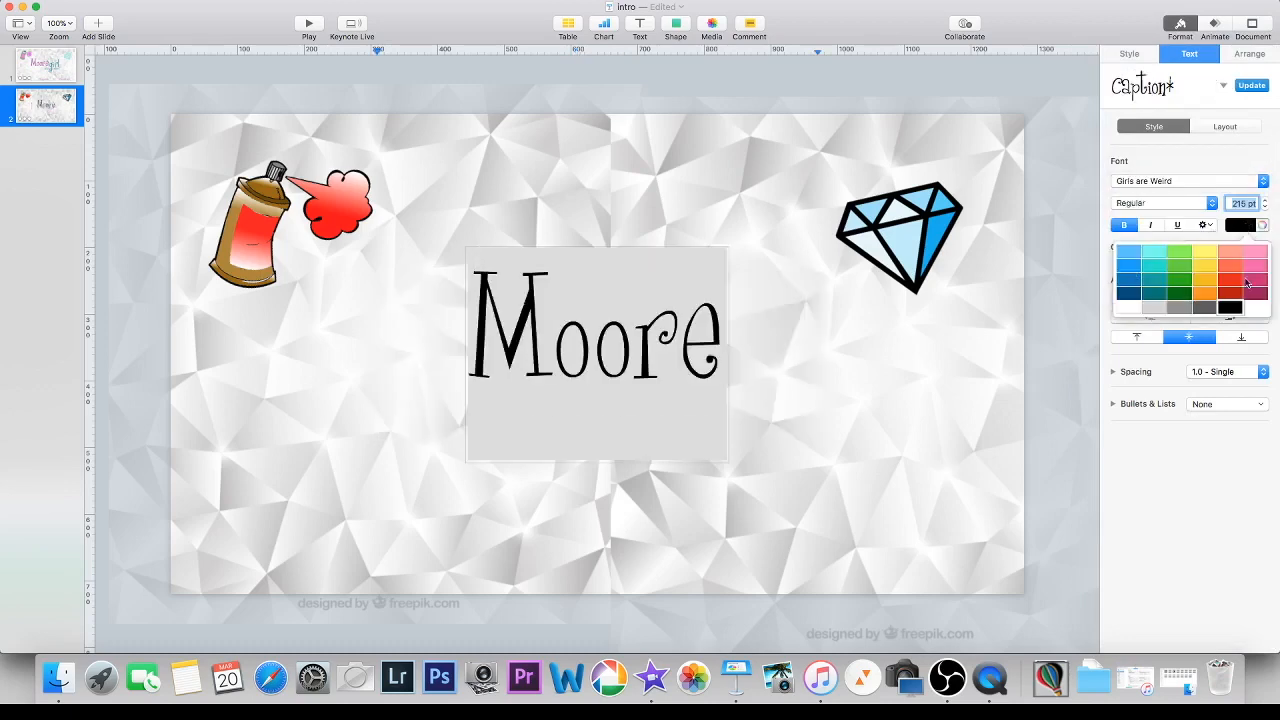
{"action": "left_click", "coordinate": [1263, 227]}
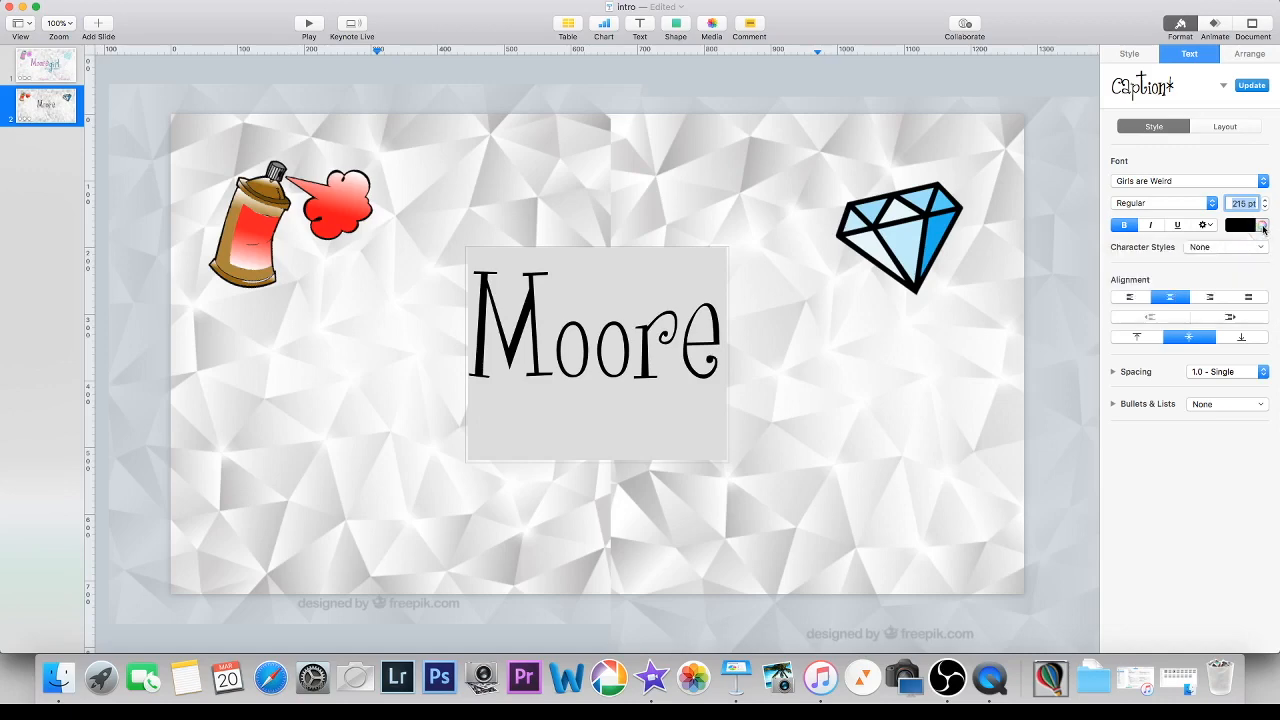
{"action": "left_click", "coordinate": [1263, 227]}
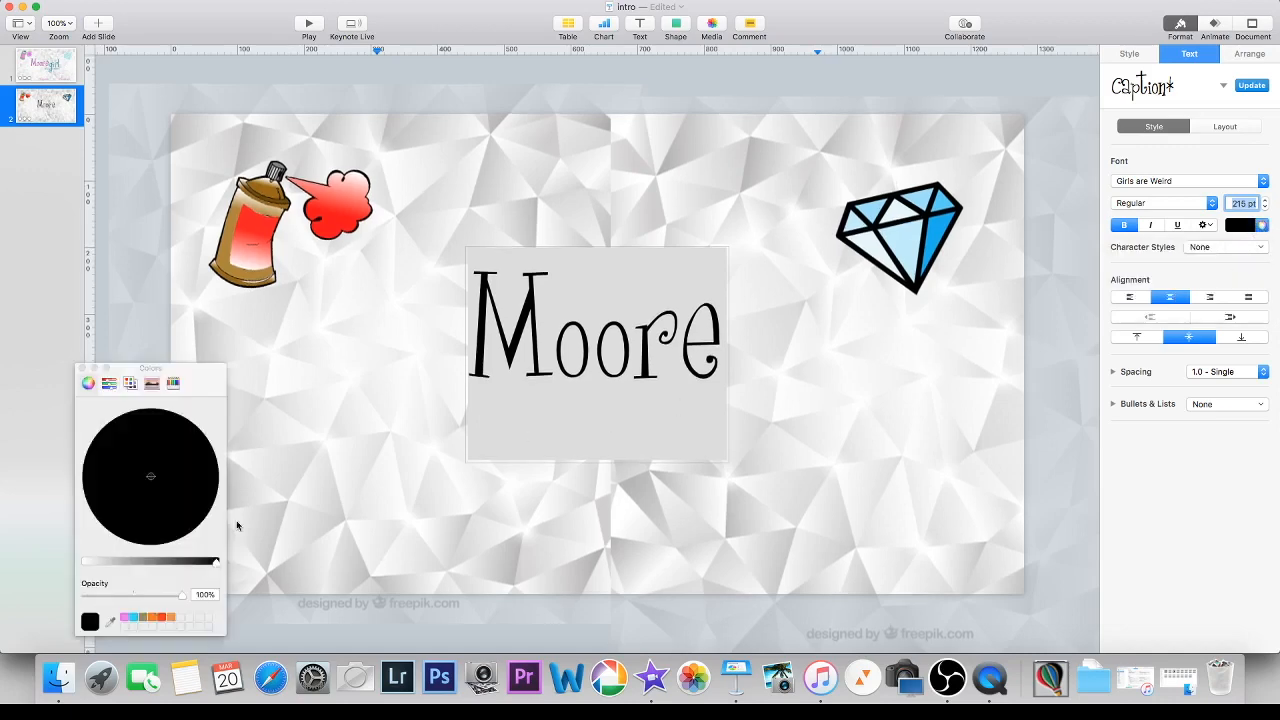
{"action": "left_click", "coordinate": [144, 618]}
{"action": "left_click", "coordinate": [179, 487]}
{"action": "left_click", "coordinate": [147, 477]}
{"action": "left_click", "coordinate": [117, 458]}
{"action": "left_click", "coordinate": [124, 618]}
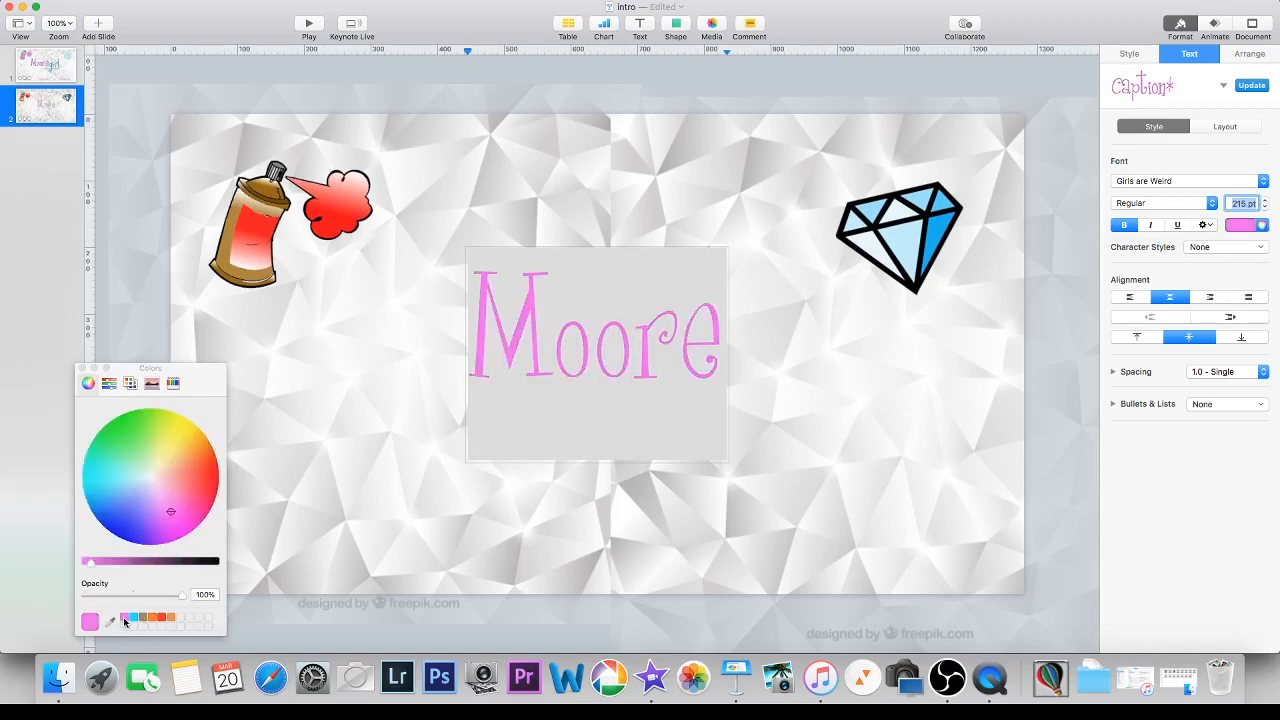
{"action": "left_click", "coordinate": [422, 503]}
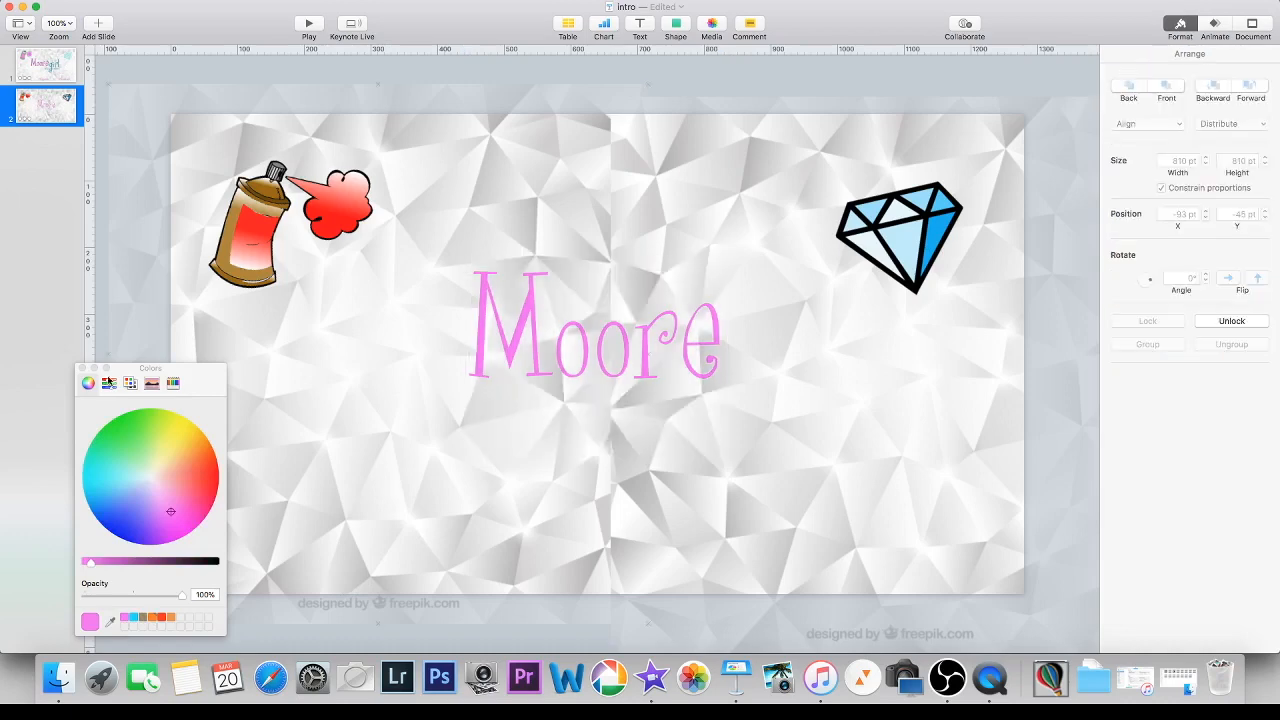
{"action": "left_click", "coordinate": [83, 369]}
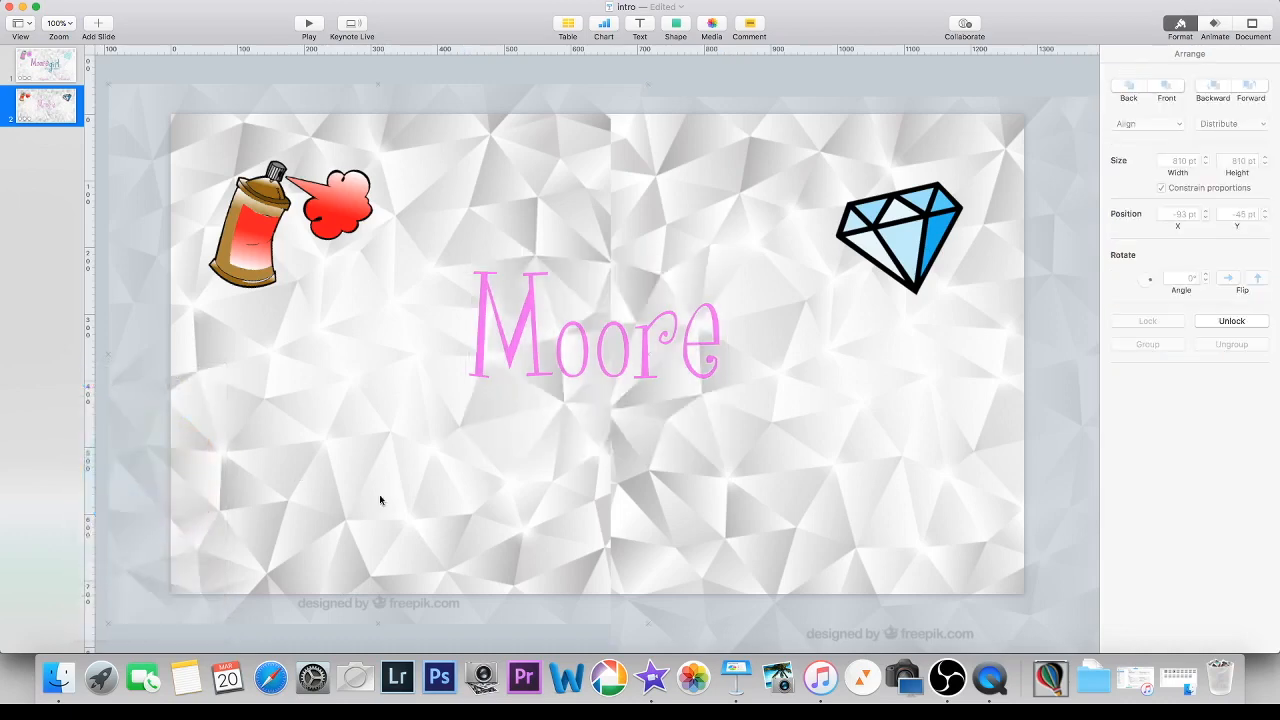
Step: Move the Moore text towards the left half of the slide and give it a drop shadow
{"action": "left_click", "coordinate": [546, 380]}
{"action": "left_click_drag", "start_coordinate": [546, 380], "coordinate": [418, 351]}
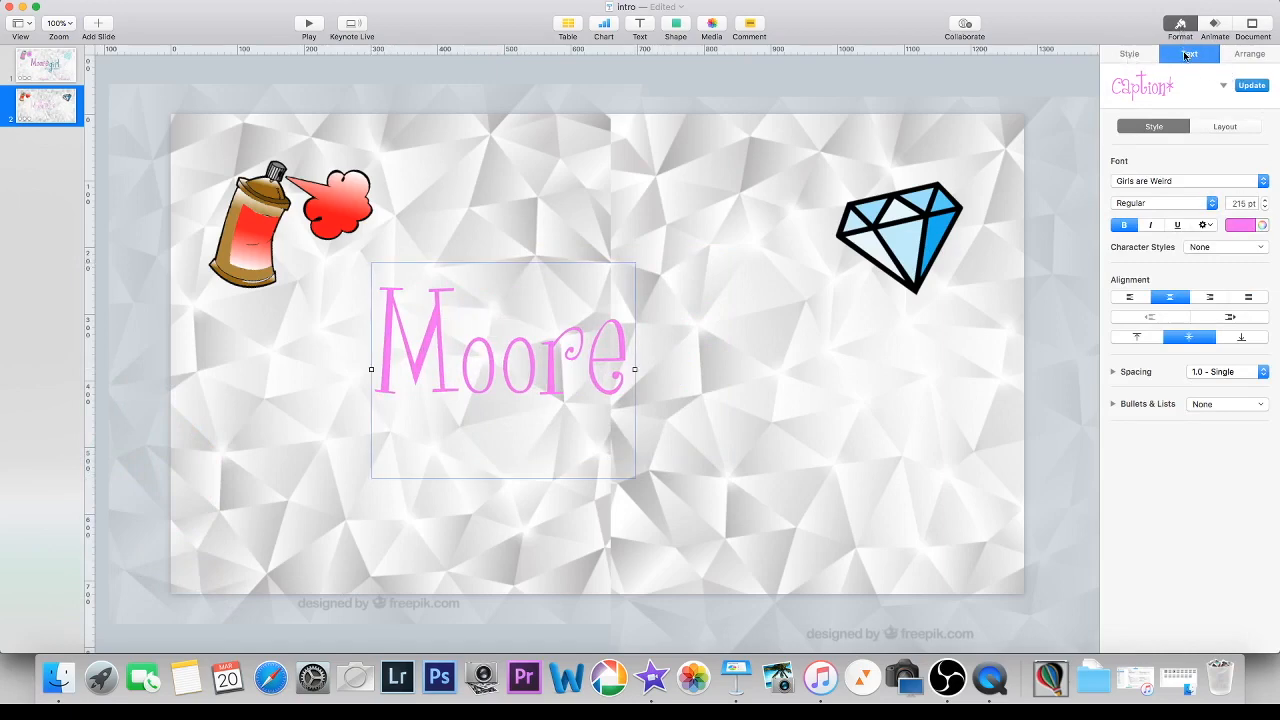
{"action": "left_click", "coordinate": [1128, 58]}
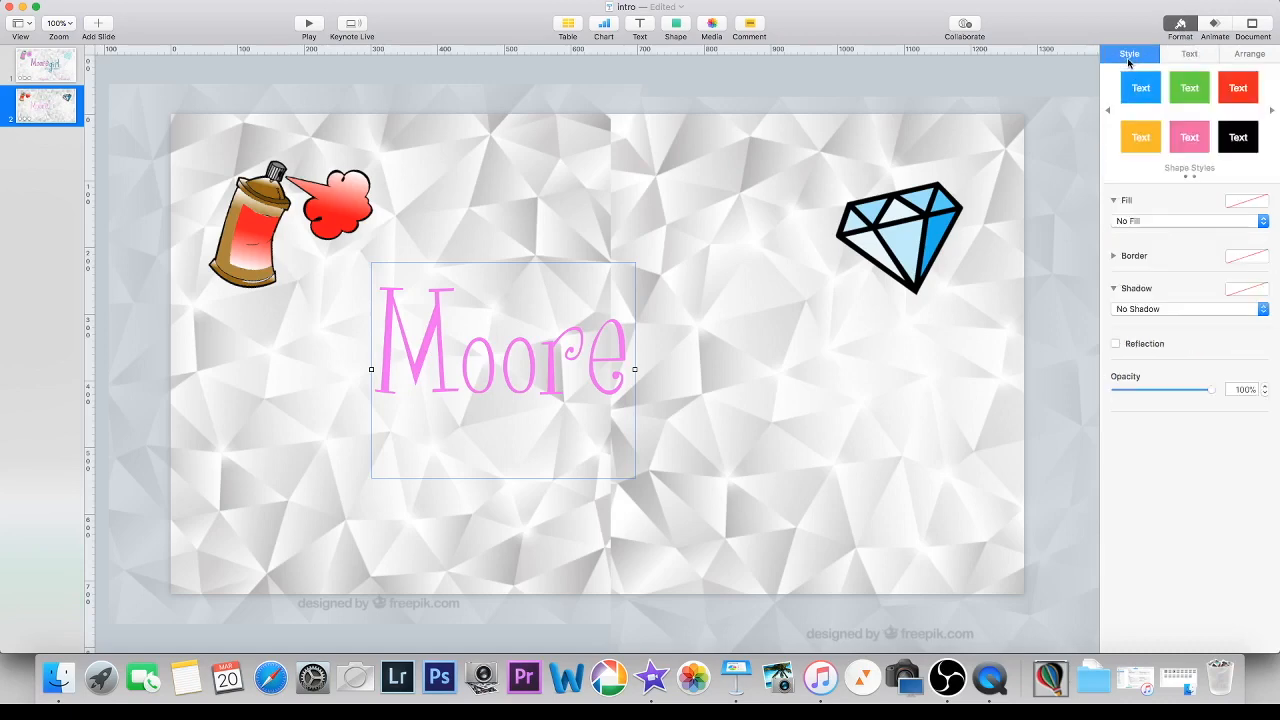
{"action": "left_click", "coordinate": [1266, 309]}
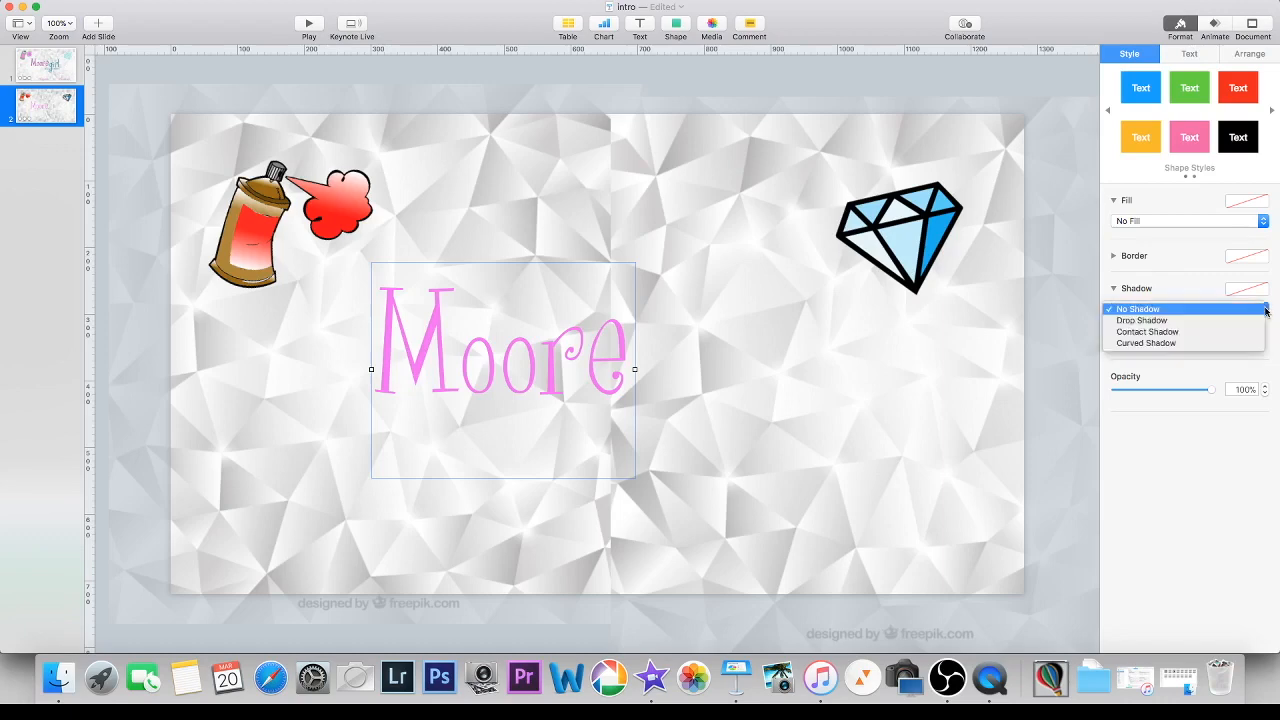
{"action": "left_click", "coordinate": [1249, 322]}
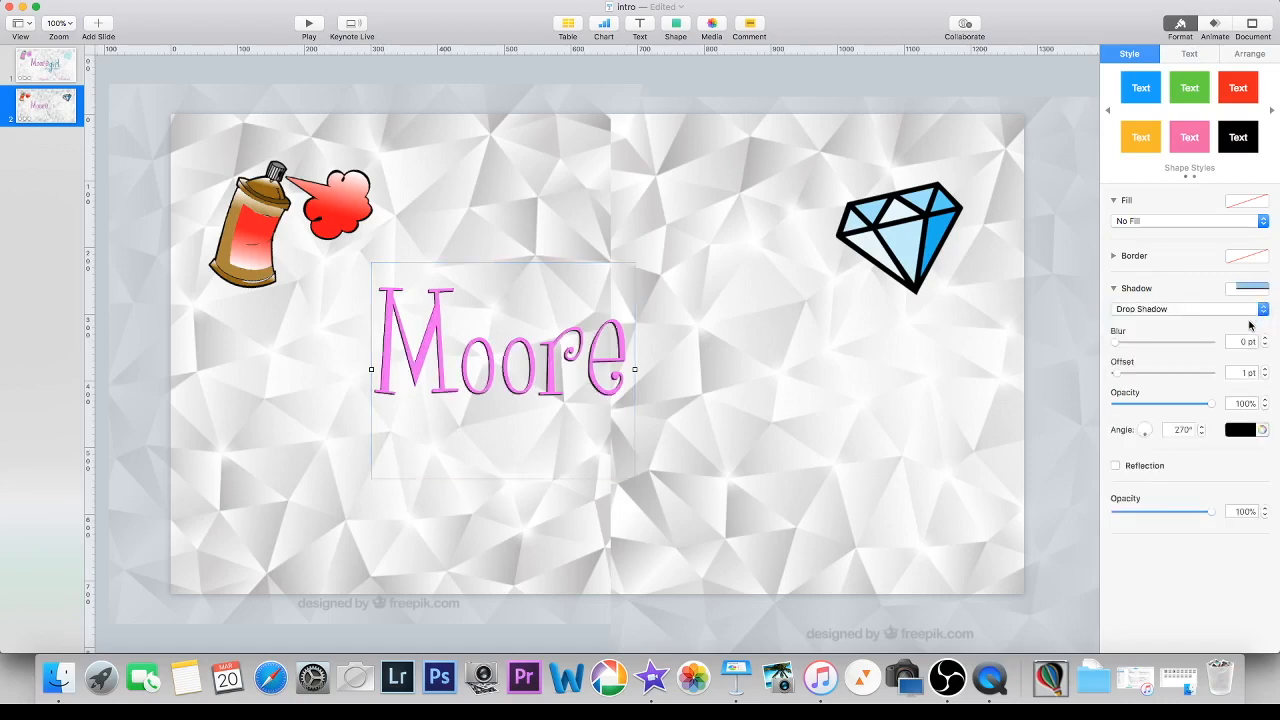
{"action": "left_click", "coordinate": [756, 359]}
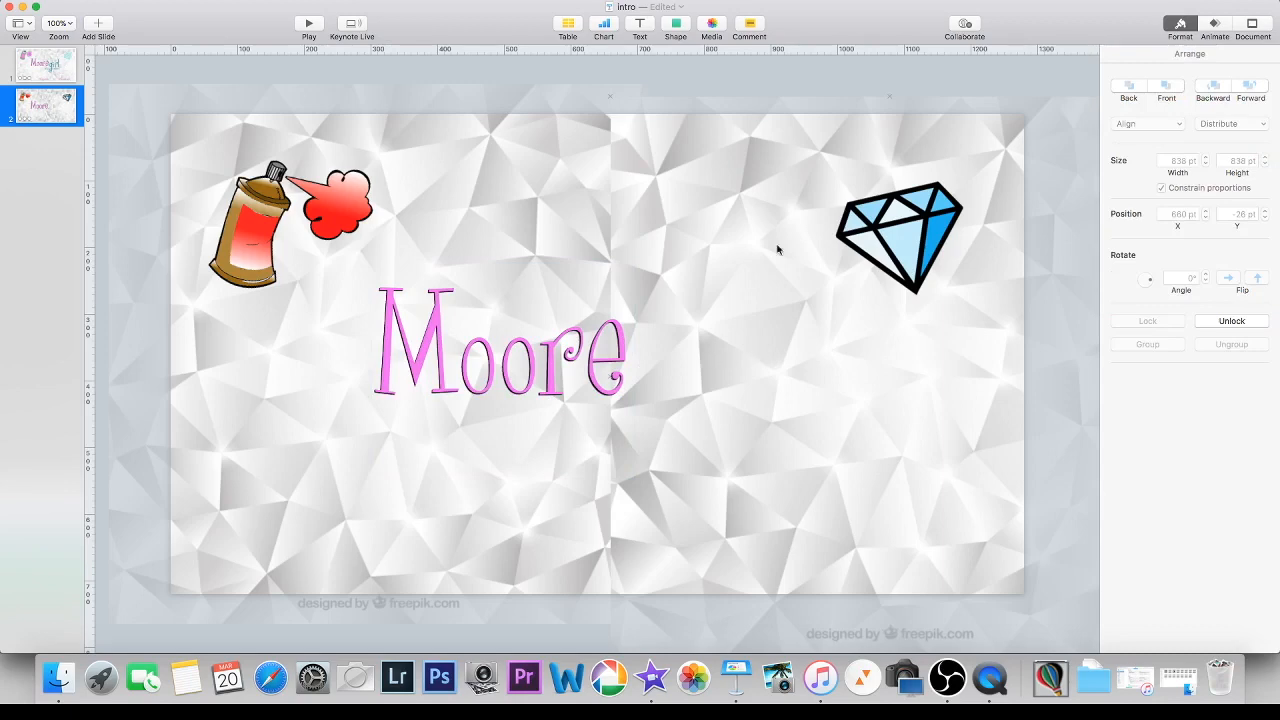
Step: Add a text box reading "girl" to the right of Moore and format it at 215 pt in Girls are Weird
{"action": "left_click", "coordinate": [643, 26]}
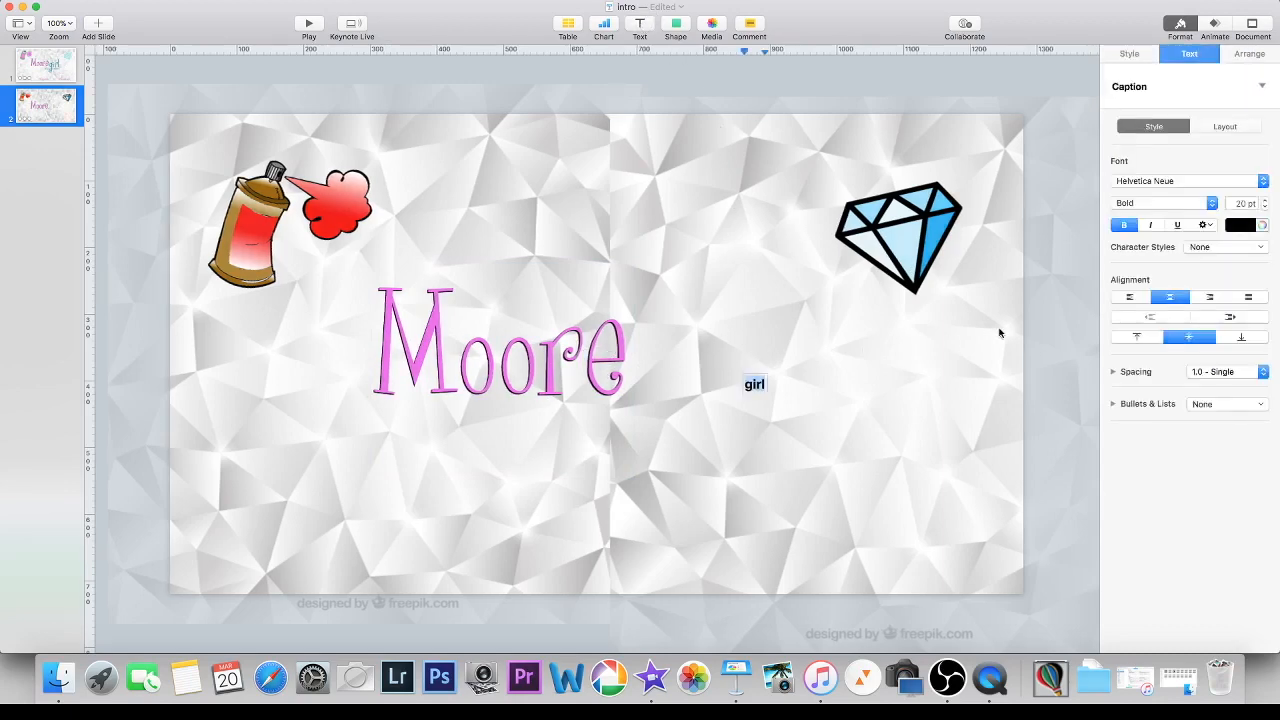
{"action": "left_click", "coordinate": [1232, 204]}
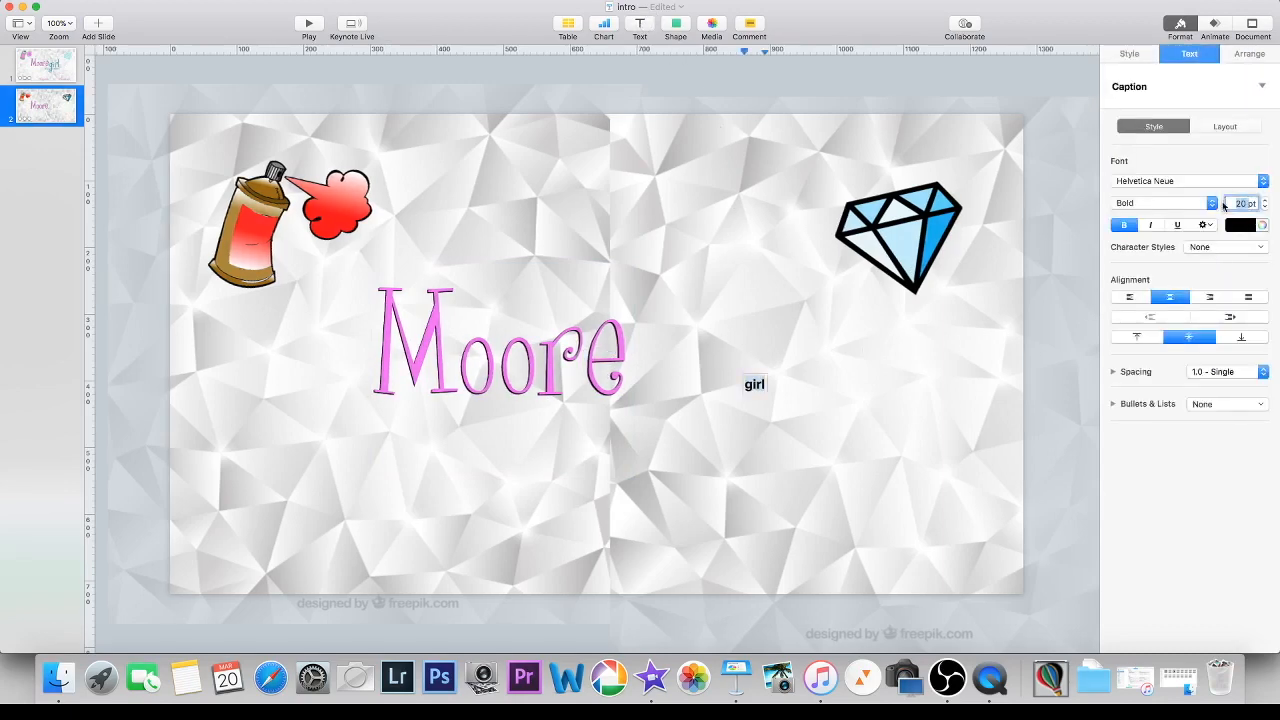
{"action": "type", "text": "21"}
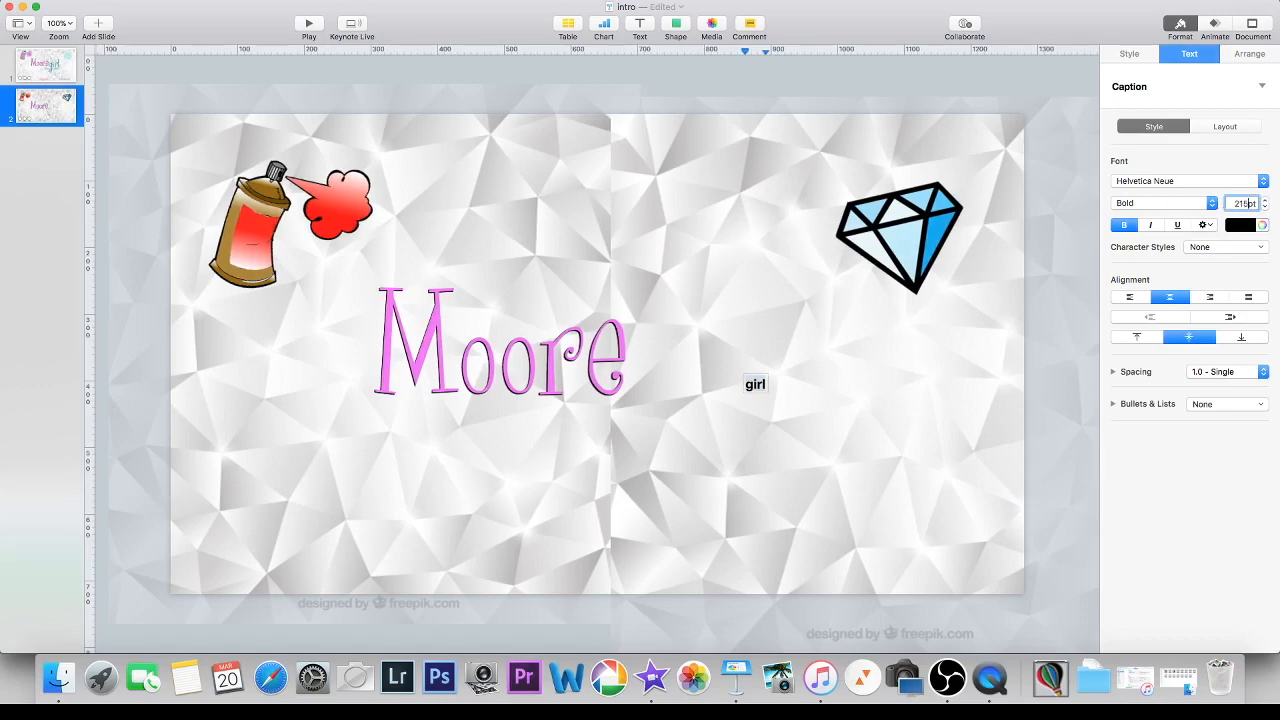
{"action": "type", "text": "5"}
{"action": "key", "text": "Return"}
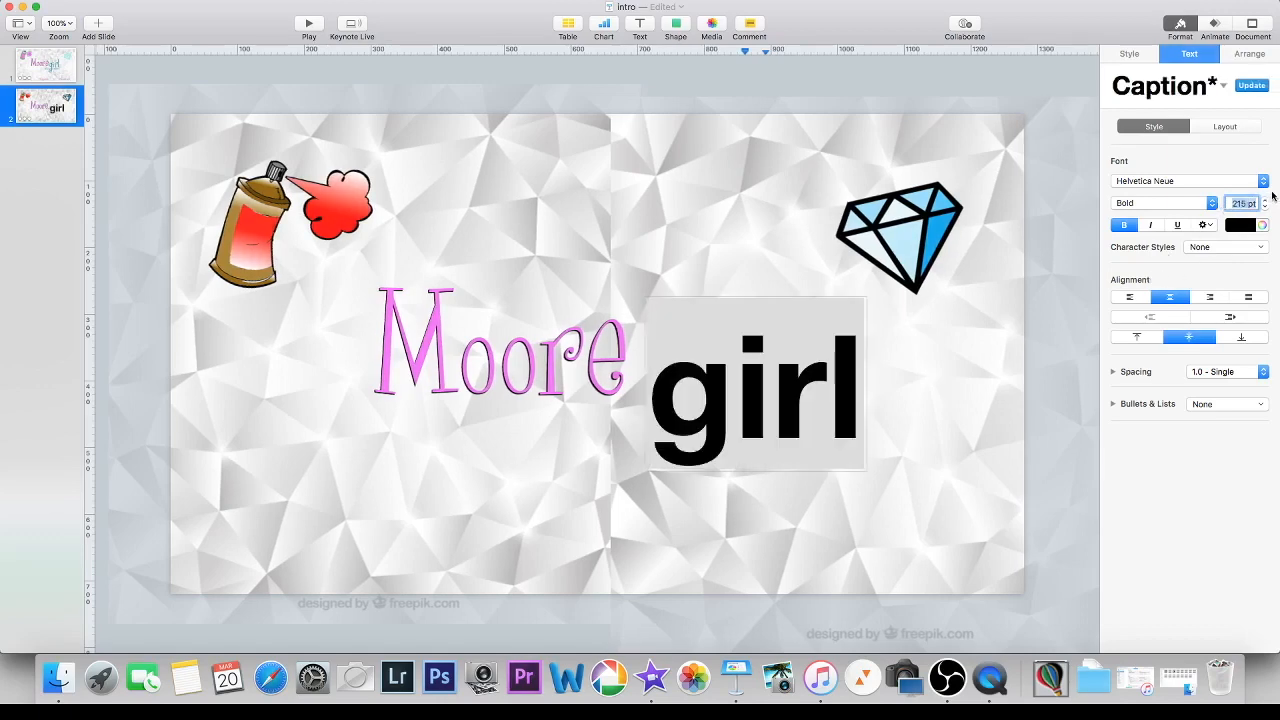
{"action": "left_click", "coordinate": [1263, 182]}
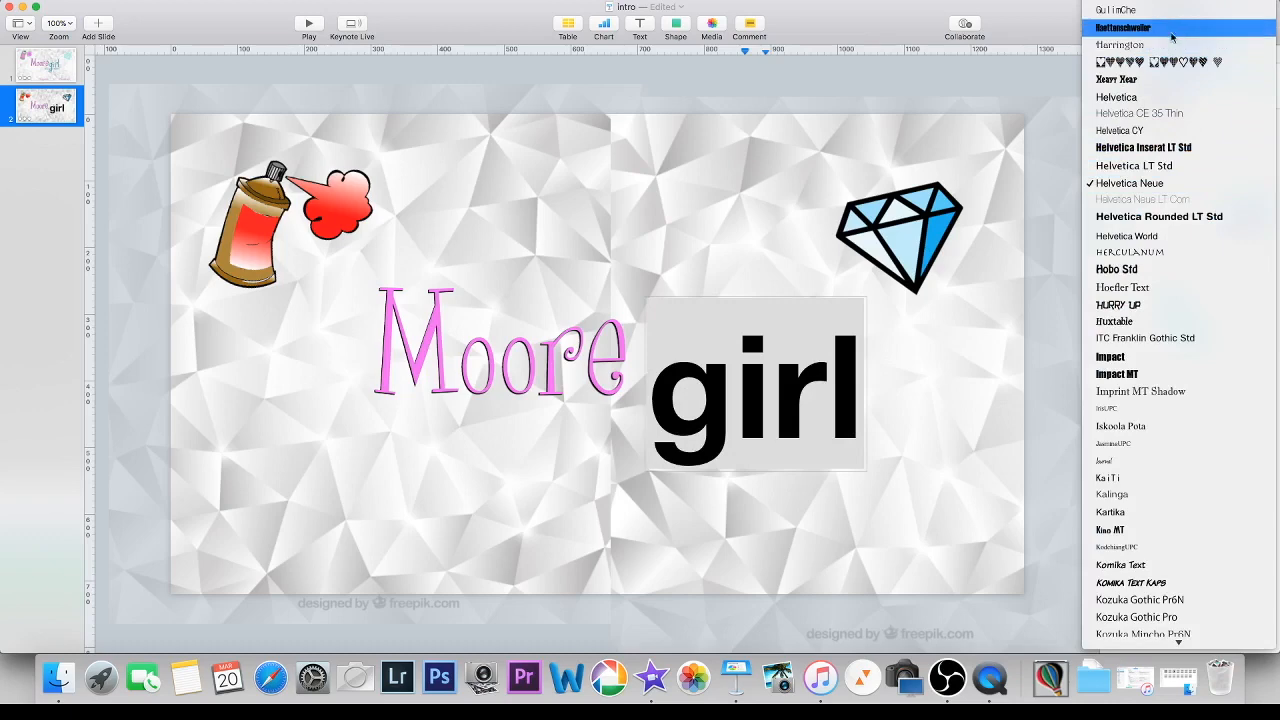
{"action": "scroll", "coordinate": [1172, 37], "scroll_direction": "up", "scroll_amount": 5}
{"action": "scroll", "coordinate": [1170, 130], "scroll_direction": "up", "scroll_amount": 1}
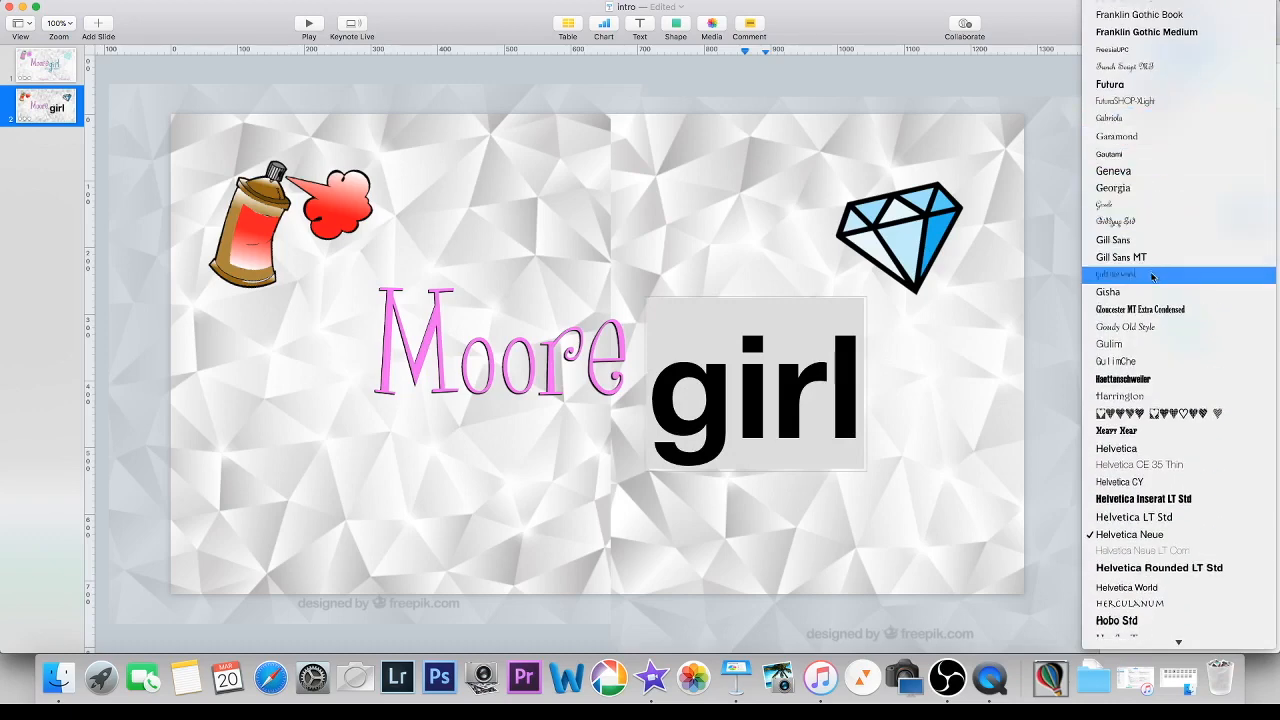
{"action": "left_click", "coordinate": [1152, 275]}
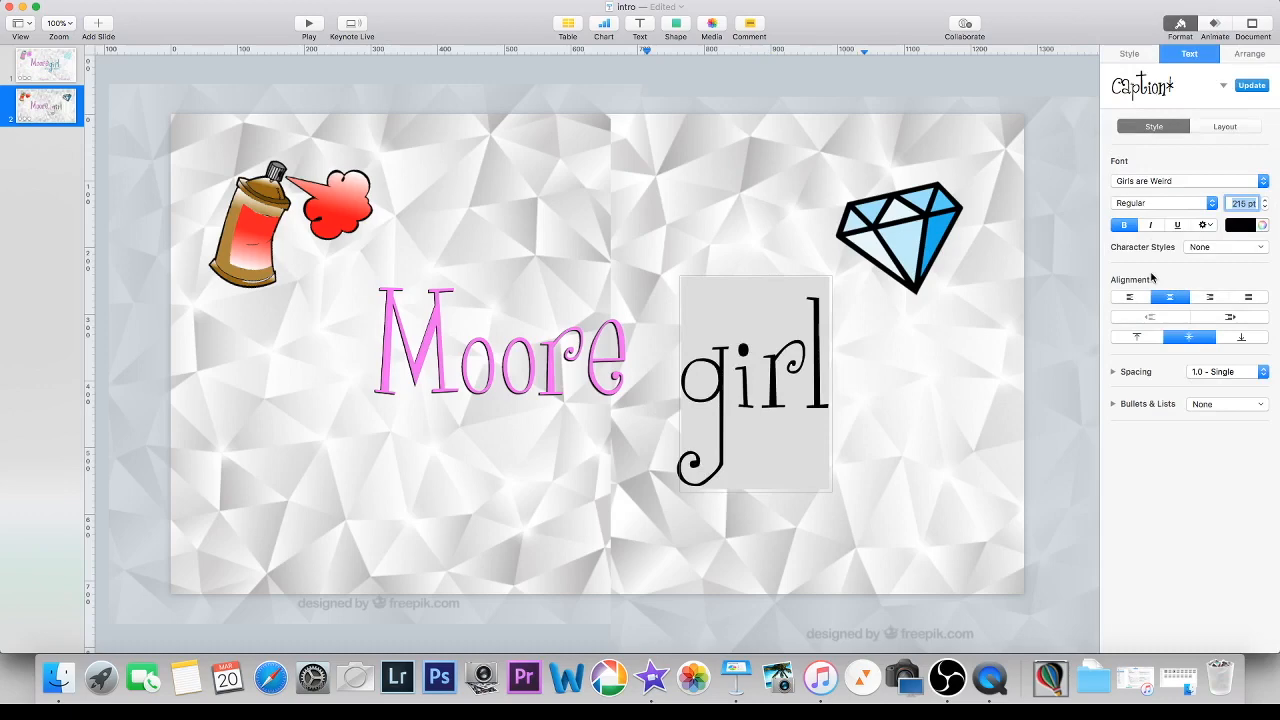
Step: Color the girl text with the saved light blue swatch, and close the Colors window
{"action": "left_click", "coordinate": [1262, 226]}
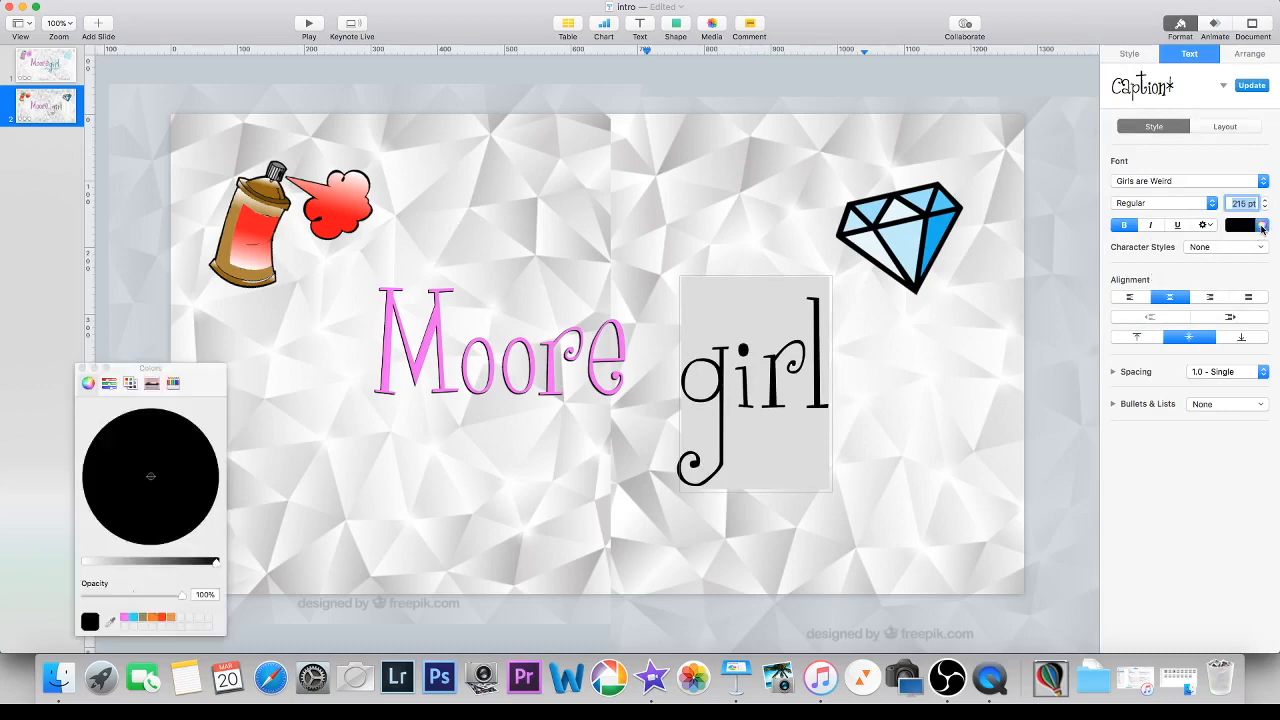
{"action": "left_click", "coordinate": [133, 618]}
{"action": "left_click", "coordinate": [520, 472]}
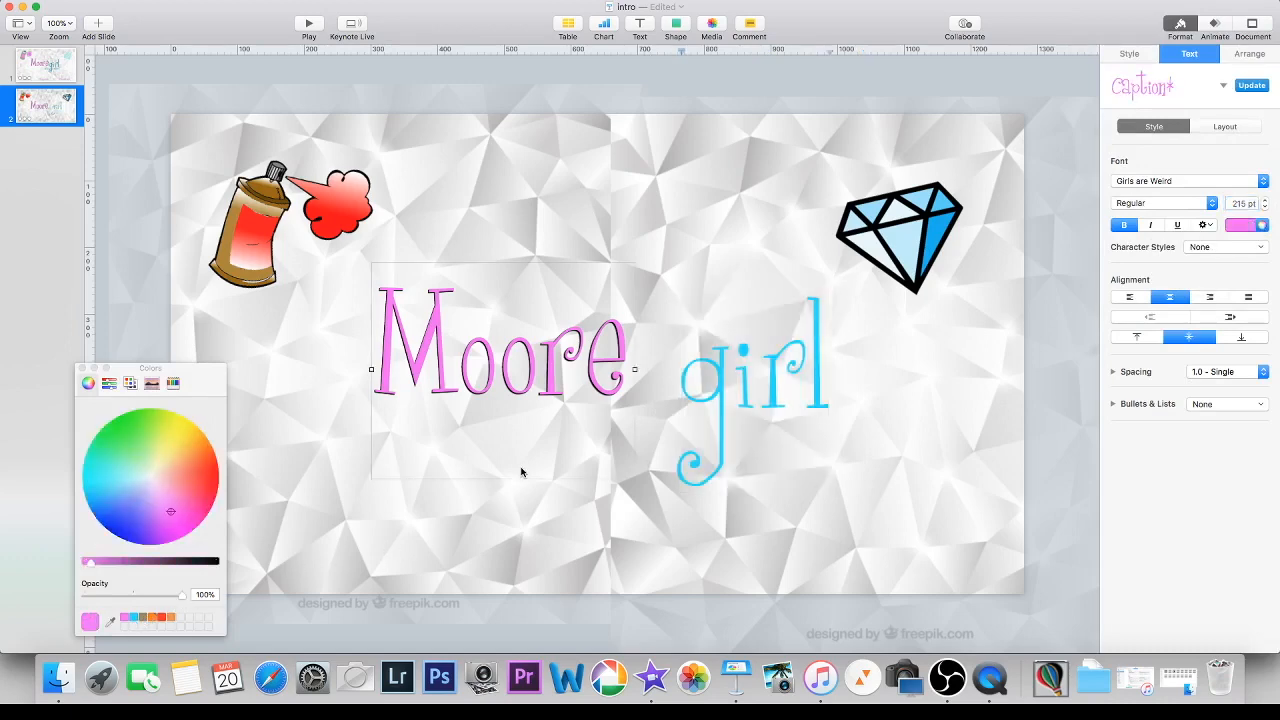
{"action": "left_click", "coordinate": [83, 369]}
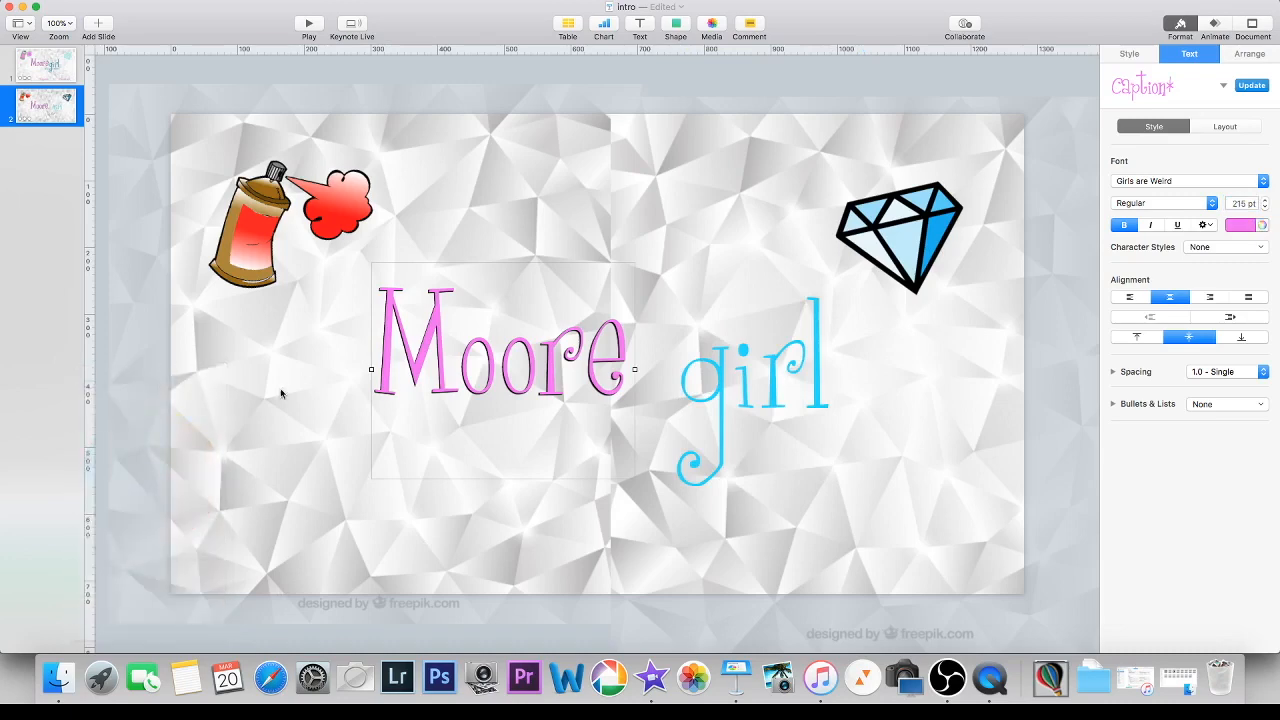
Step: Move the girl text directly beside Moore, to about x 699 pt, y 231 pt
{"action": "left_click", "coordinate": [712, 368]}
{"action": "double_click", "coordinate": [712, 368]}
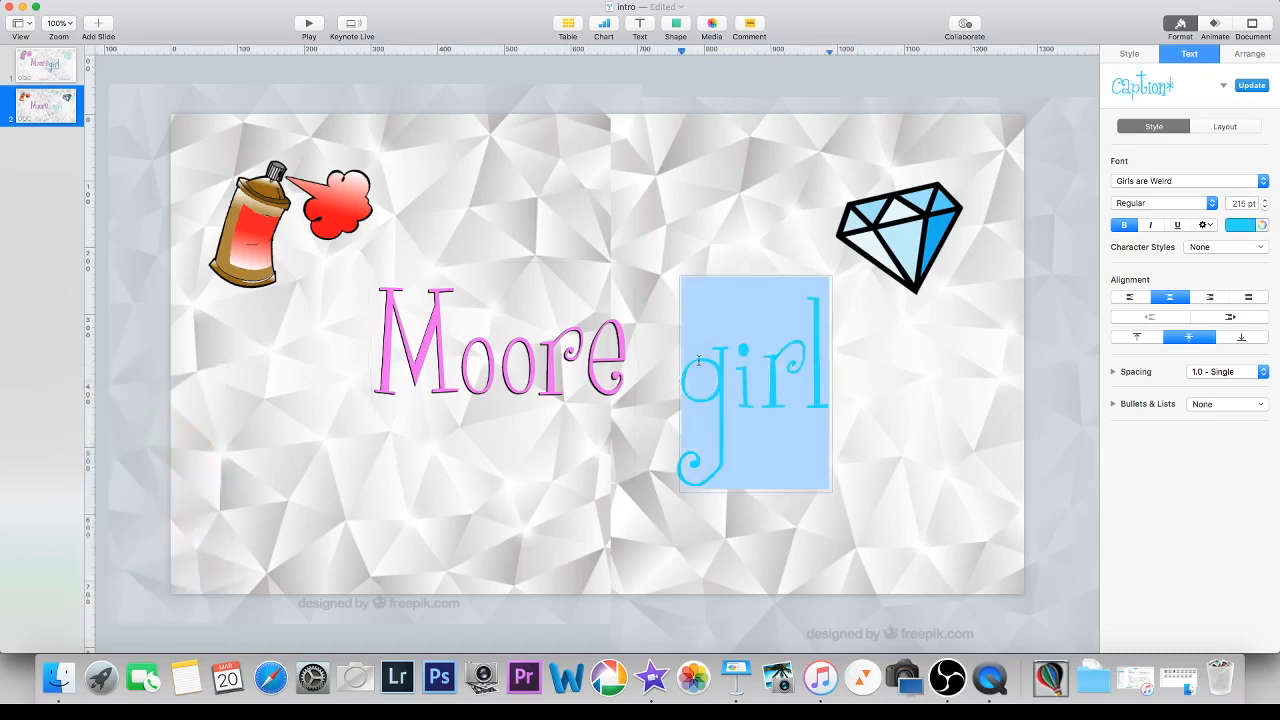
{"action": "left_click", "coordinate": [712, 367]}
{"action": "left_click_drag", "start_coordinate": [721, 366], "coordinate": [680, 359]}
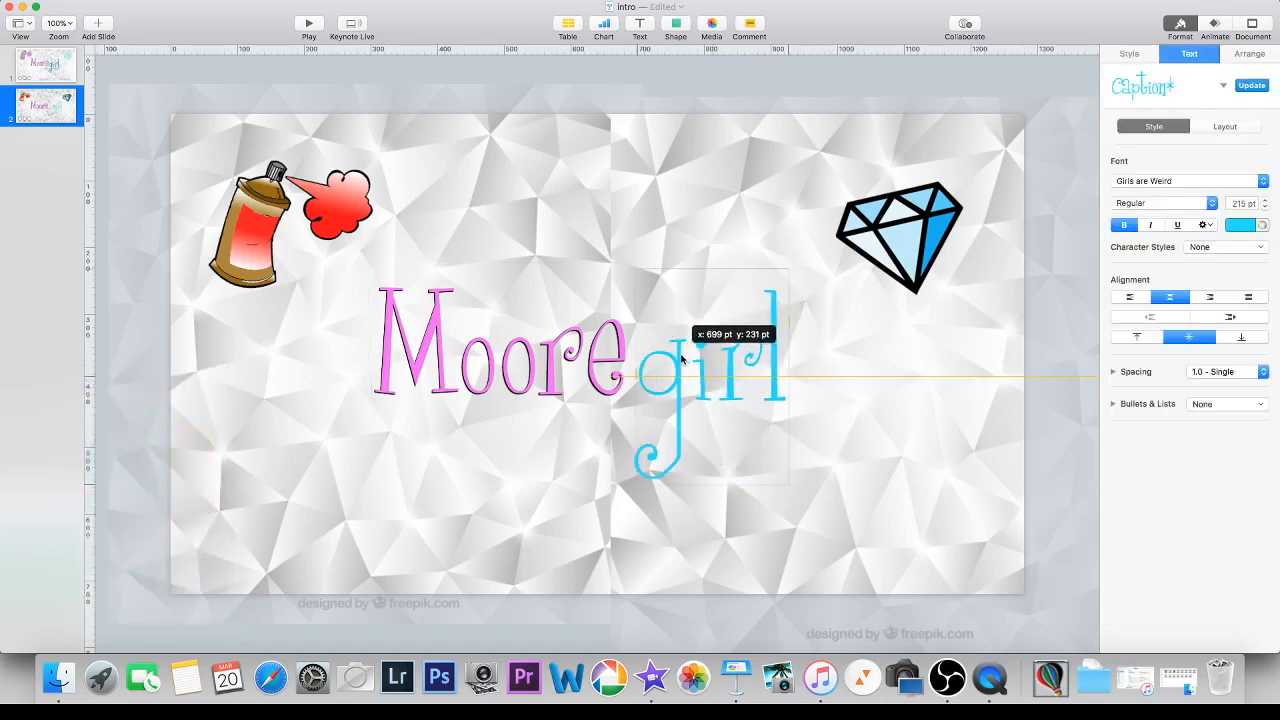
Step: Compare the title with slide 1, then raise Moore slightly on slide 2 and move girl up to about y 206 pt
{"action": "left_click", "coordinate": [76, 64]}
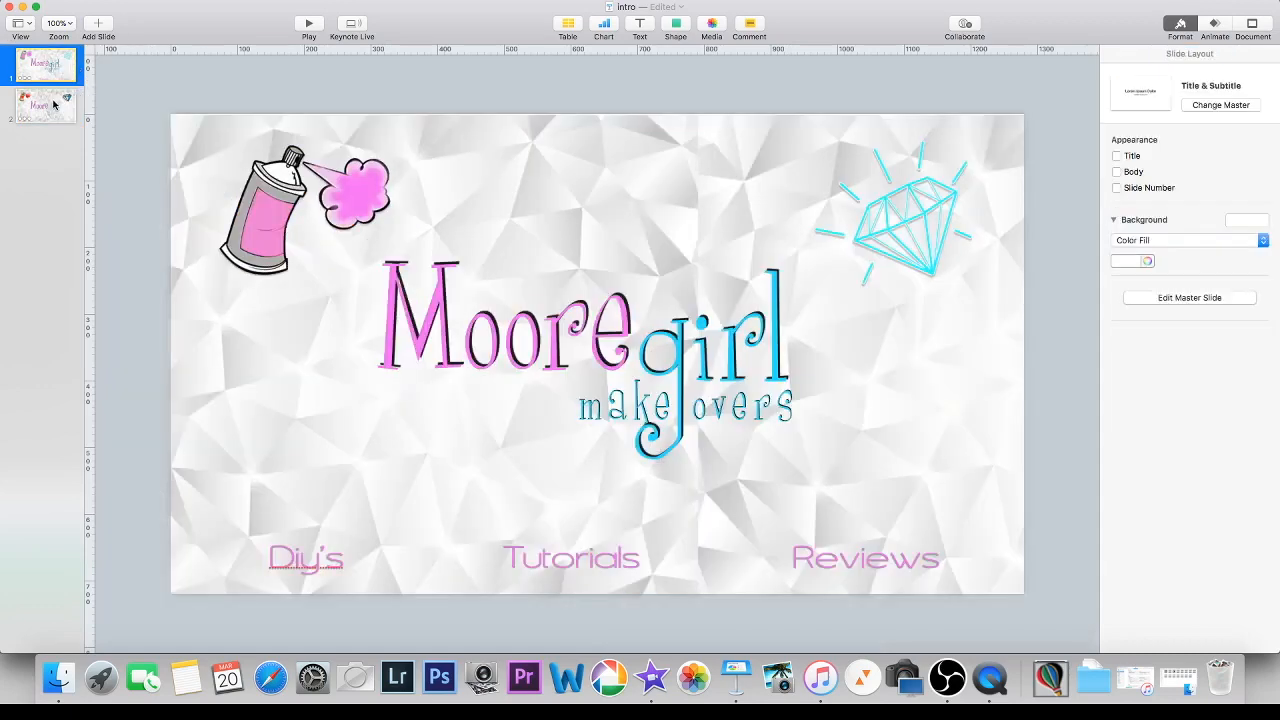
{"action": "left_click", "coordinate": [54, 106]}
{"action": "left_click", "coordinate": [49, 65]}
{"action": "left_click", "coordinate": [49, 98]}
{"action": "left_click_drag", "start_coordinate": [407, 349], "coordinate": [407, 338]}
{"action": "left_click_drag", "start_coordinate": [683, 375], "coordinate": [683, 355]}
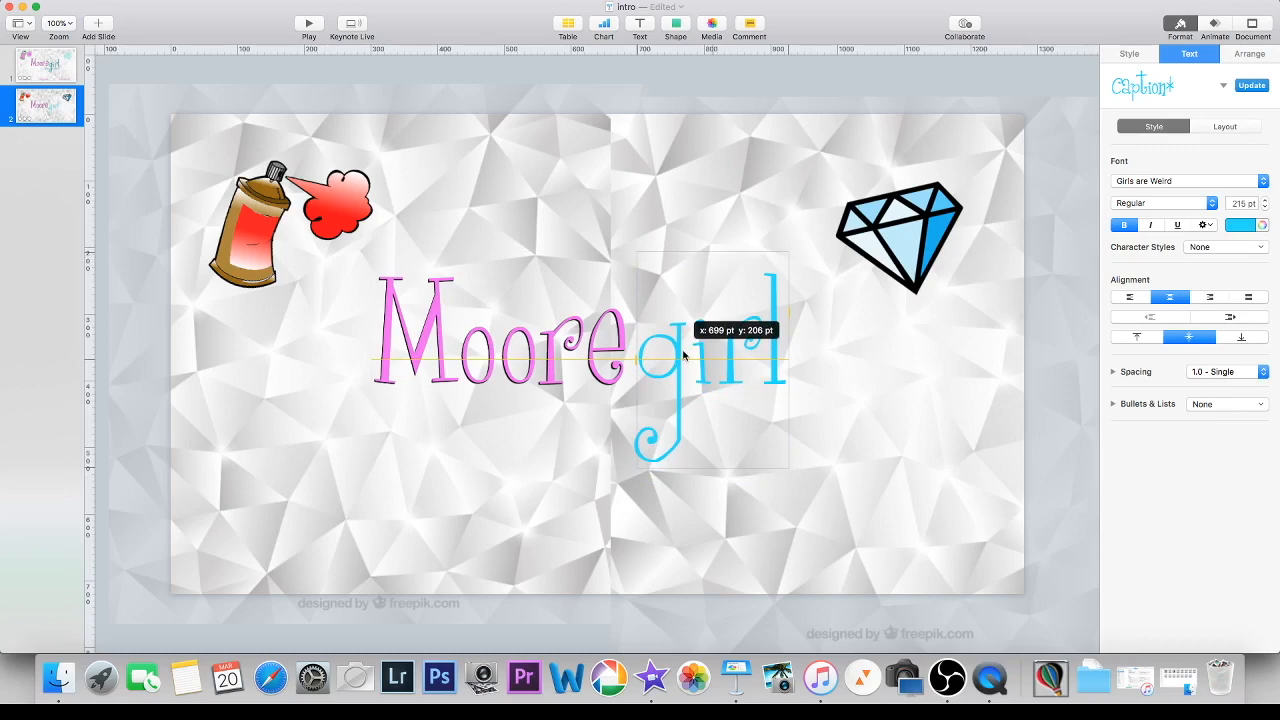
{"action": "left_click_drag", "start_coordinate": [683, 355], "coordinate": [683, 356]}
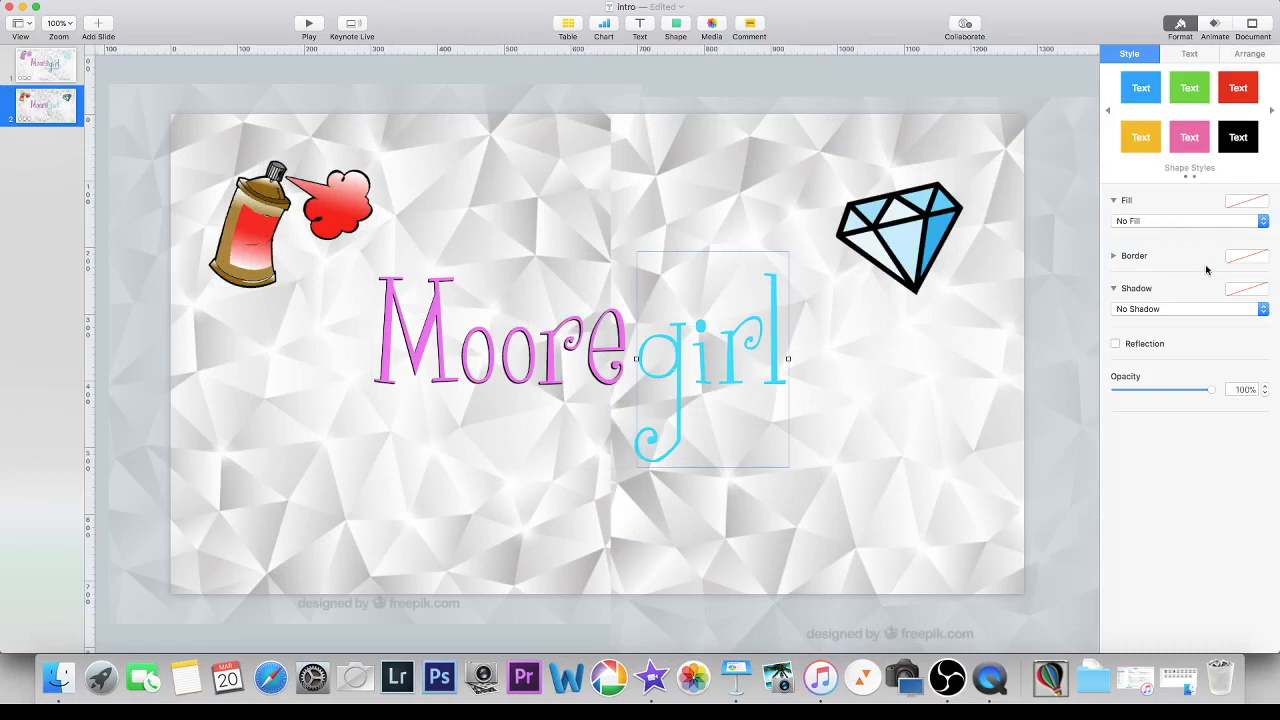
Step: Apply a drop shadow to the girl text and deselect it
{"action": "left_click", "coordinate": [1259, 311]}
{"action": "left_click", "coordinate": [1253, 319]}
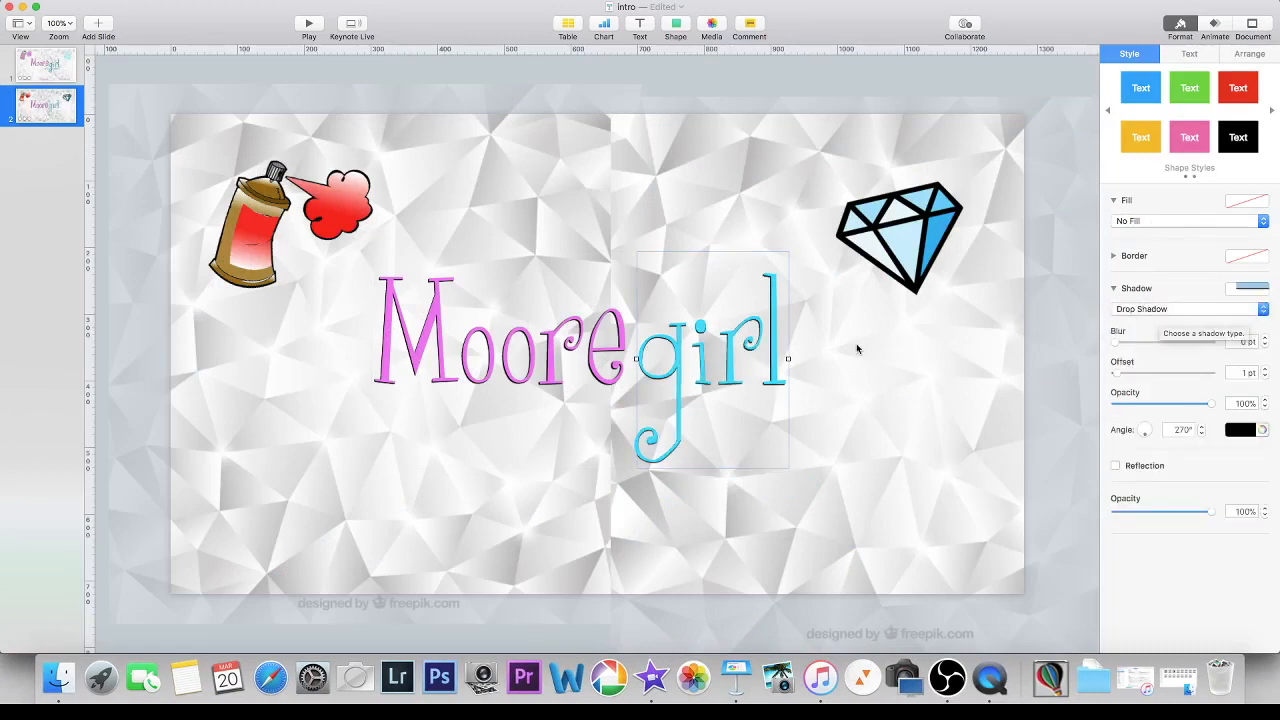
{"action": "left_click", "coordinate": [866, 440]}
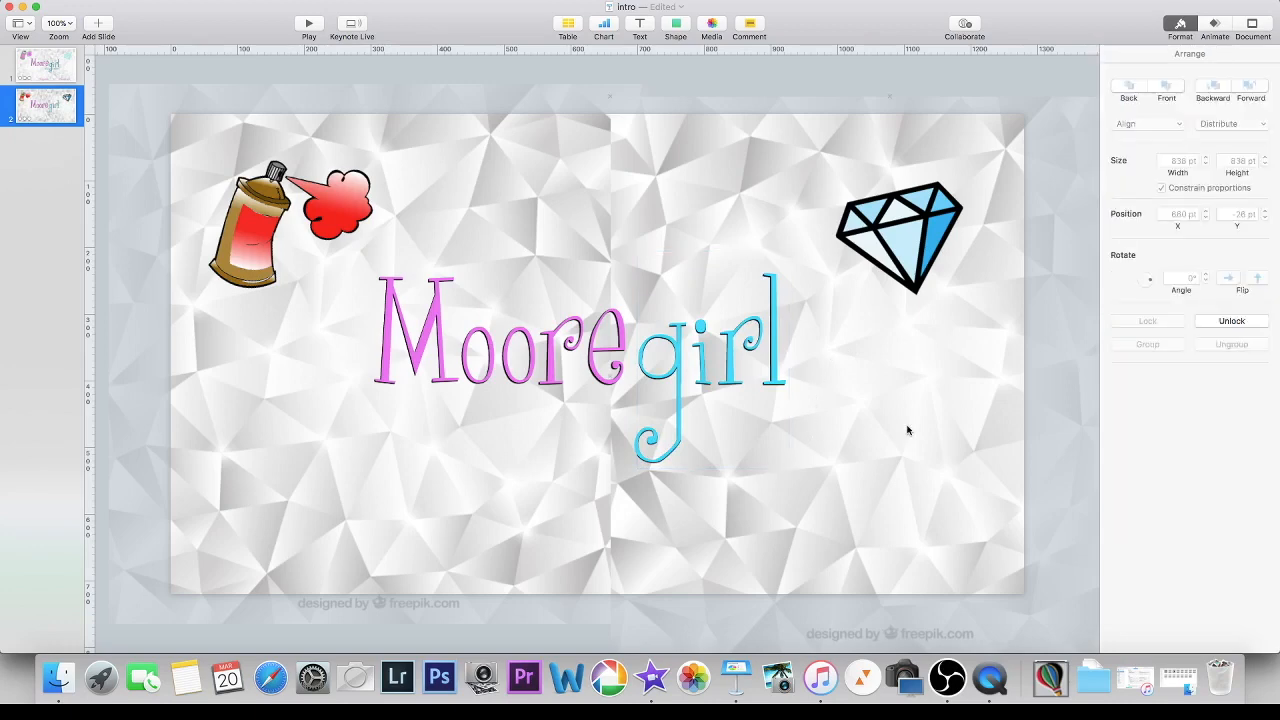
Step: Add a text box reading "makeovers" below the girl text
{"action": "left_click", "coordinate": [641, 24]}
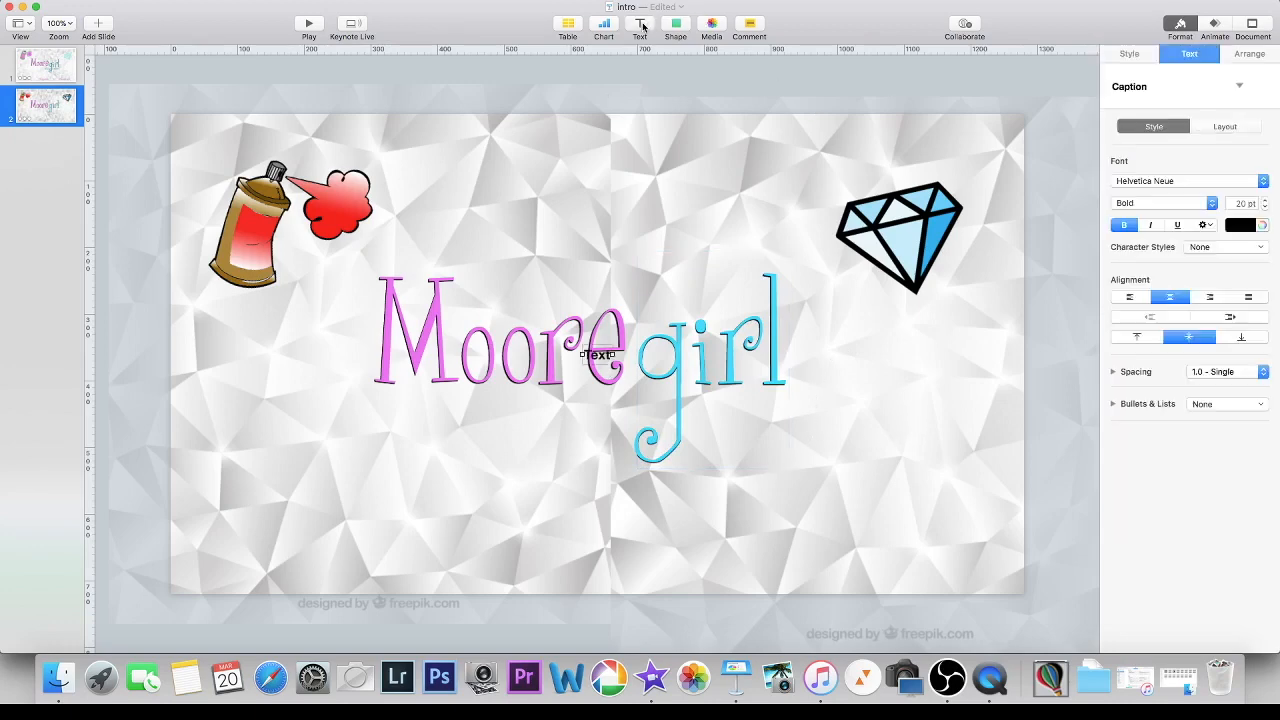
{"action": "left_click_drag", "start_coordinate": [600, 356], "coordinate": [740, 496]}
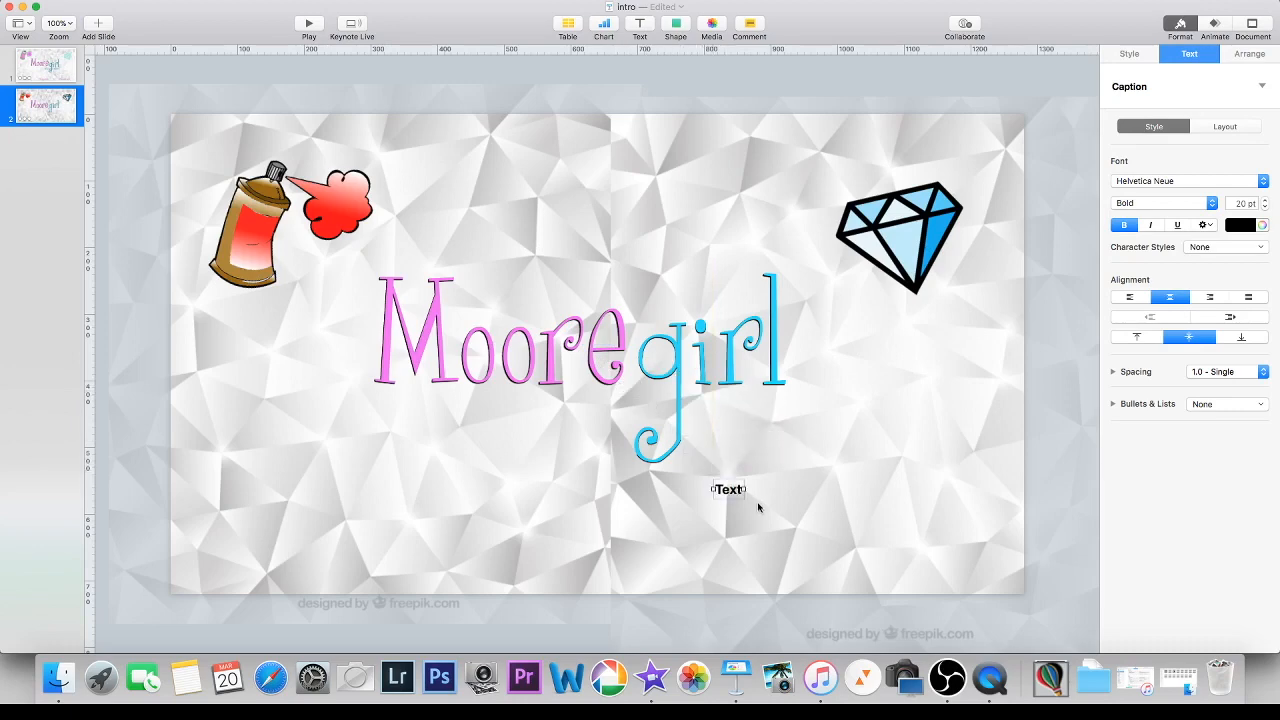
{"action": "double_click", "coordinate": [729, 493]}
{"action": "type", "text": "Ma"}
{"action": "key", "text": "BackSpace"}
{"action": "key", "text": "BackSpace"}
{"action": "type", "text": "makeovers"}
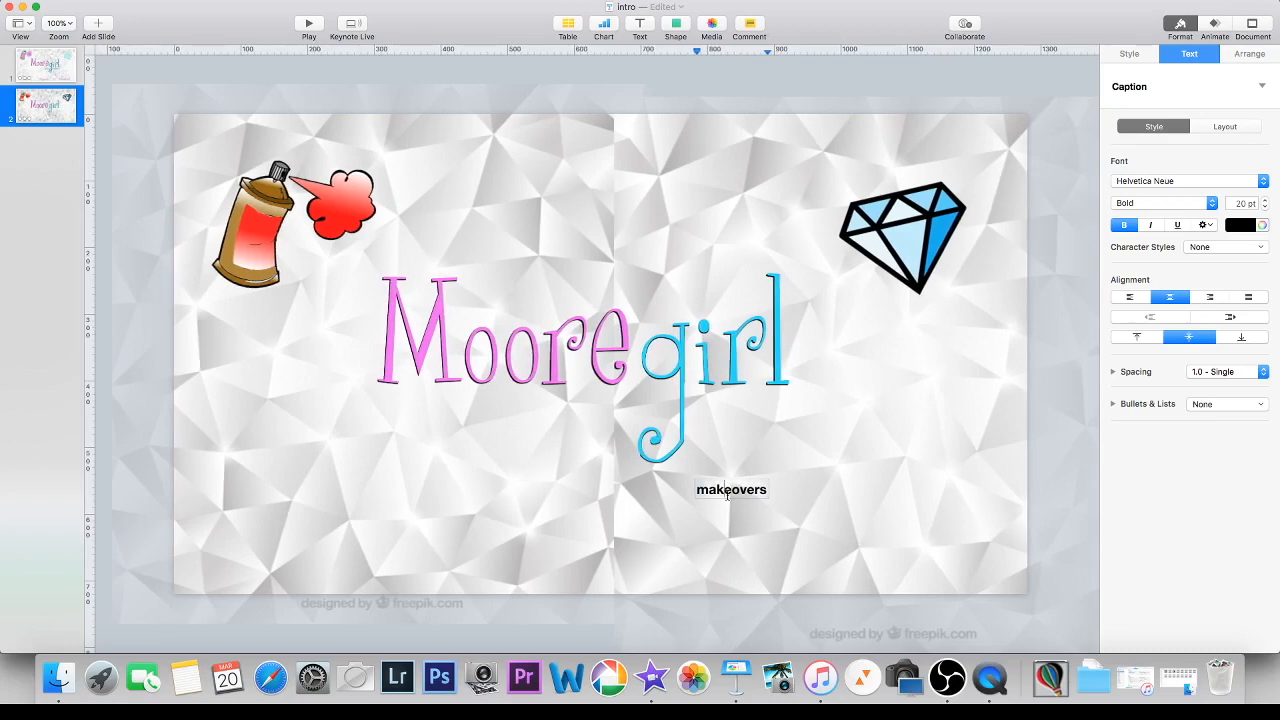
Step: Format the makeovers text at 78 pt in the Girls are Weird font
{"action": "key", "text": "super+a"}
{"action": "left_click", "coordinate": [1226, 203]}
{"action": "type", "text": "7"}
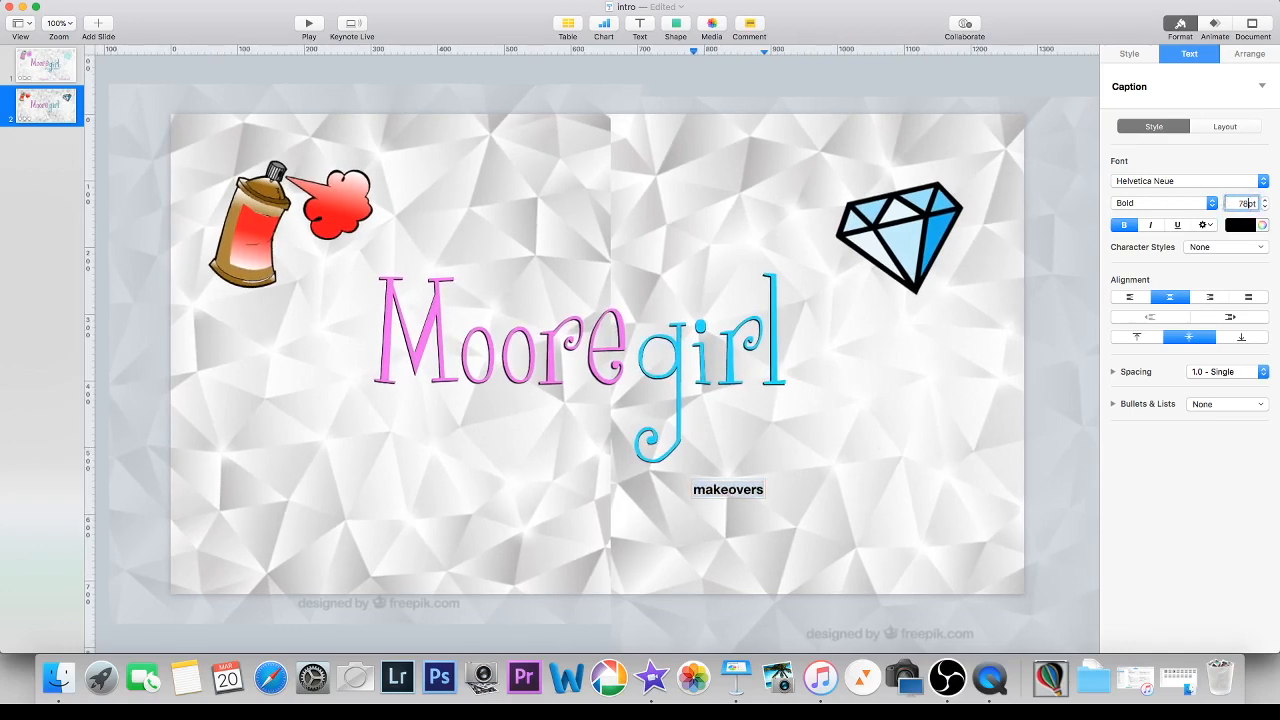
{"action": "key", "text": "Return"}
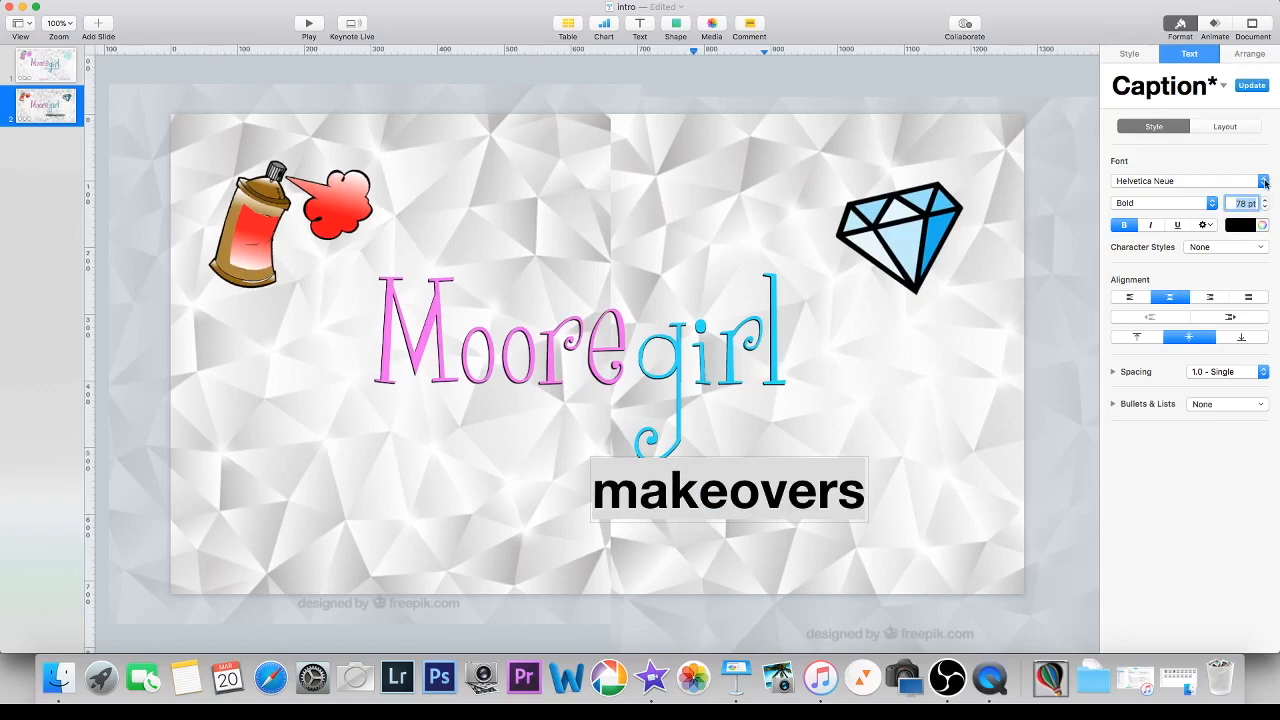
{"action": "left_click", "coordinate": [1264, 181]}
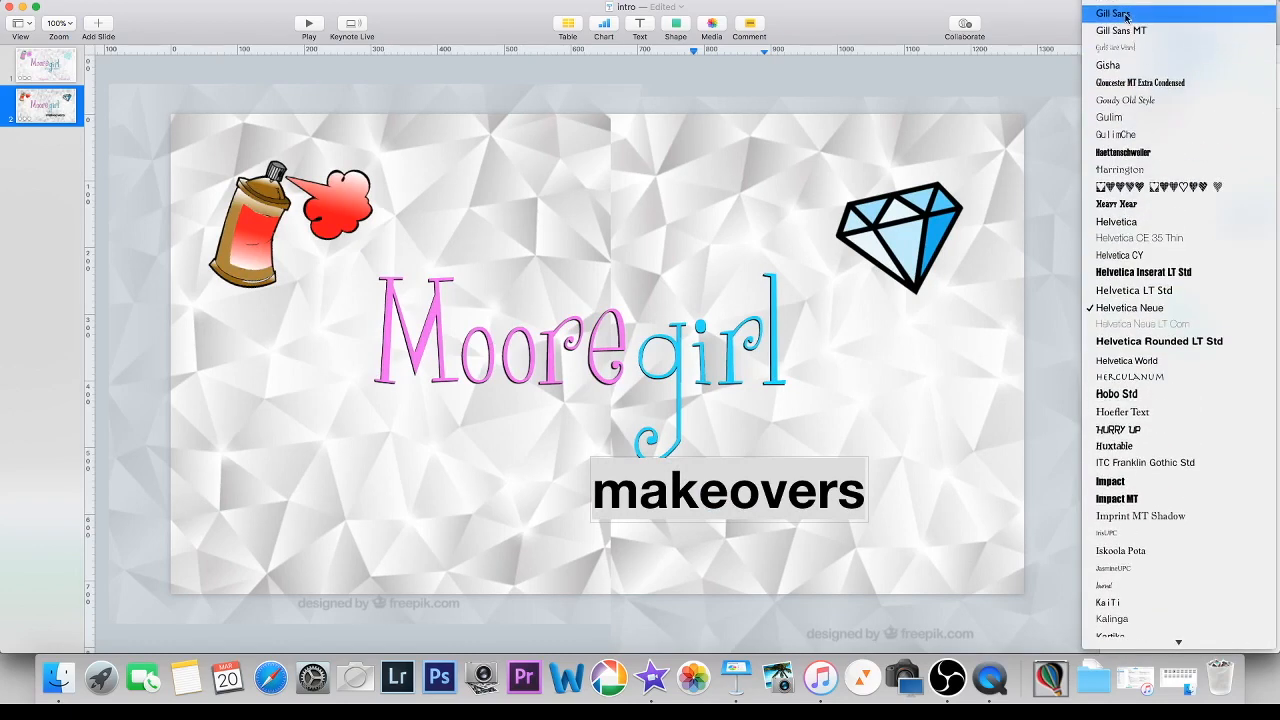
{"action": "left_click", "coordinate": [1137, 119]}
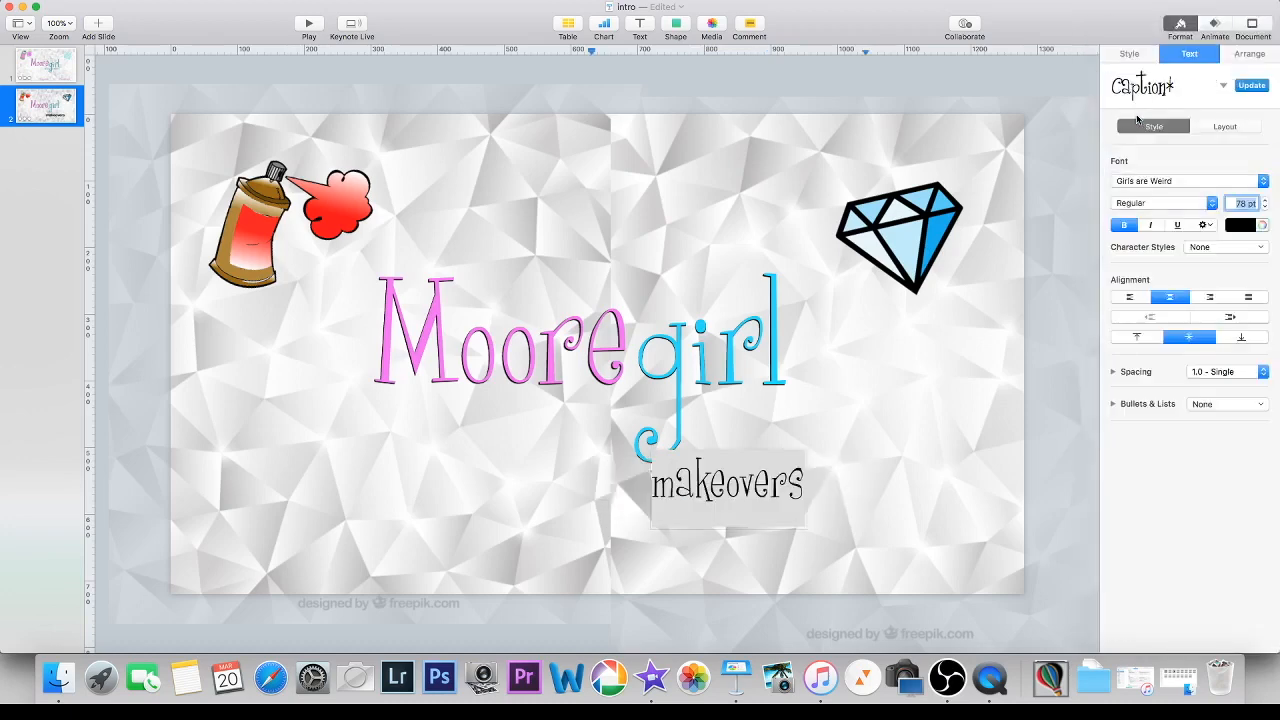
Step: Color the makeovers text with the saved light blue swatch, and close the Colors window
{"action": "left_click", "coordinate": [1262, 227]}
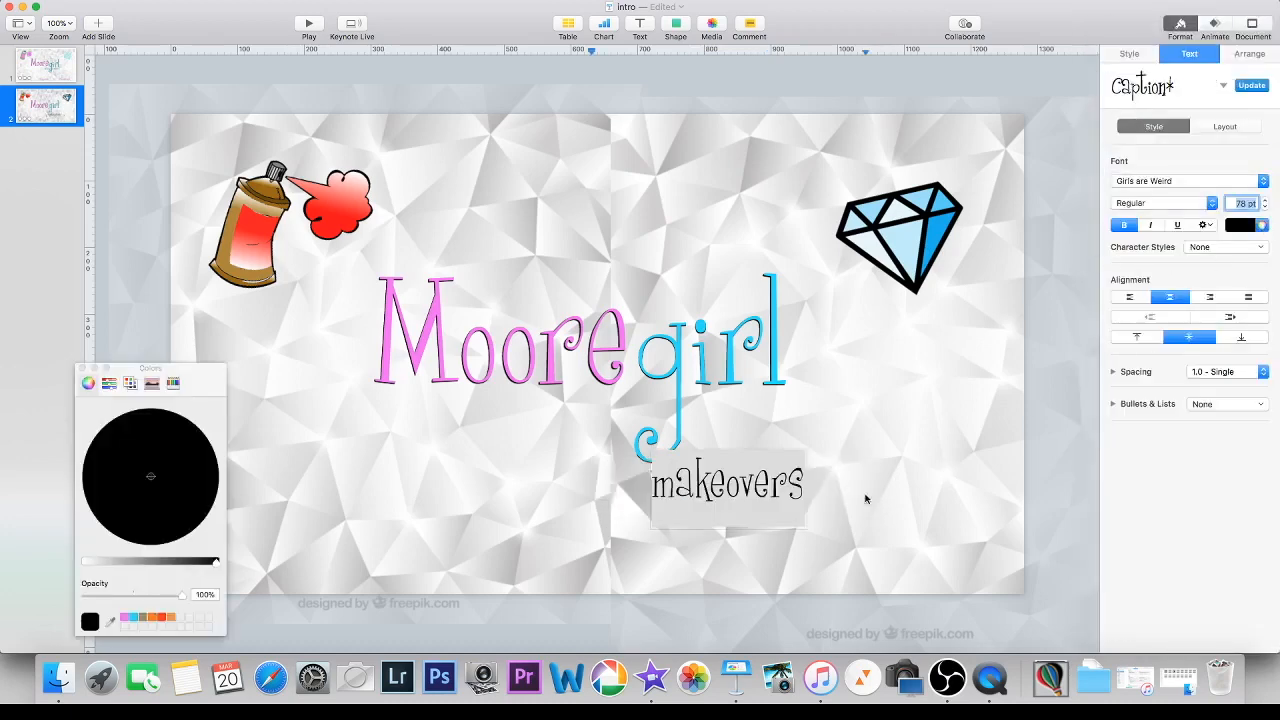
{"action": "left_click", "coordinate": [134, 619]}
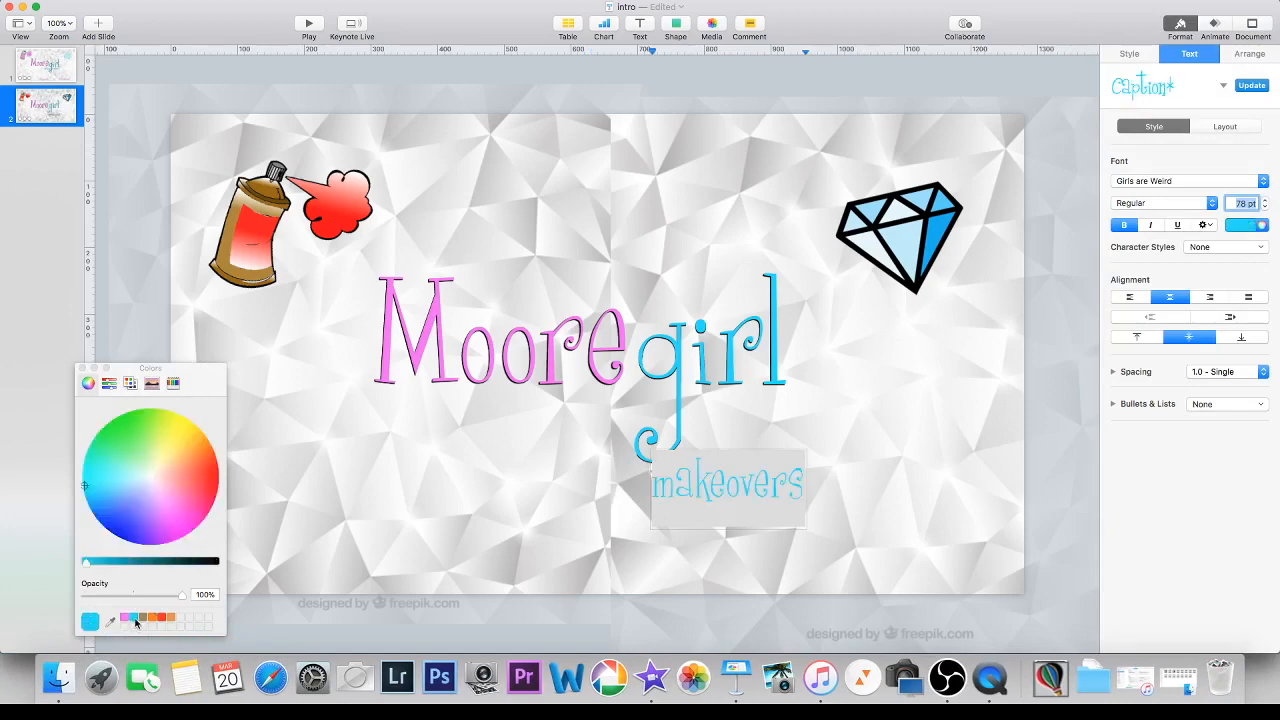
{"action": "left_click", "coordinate": [580, 511]}
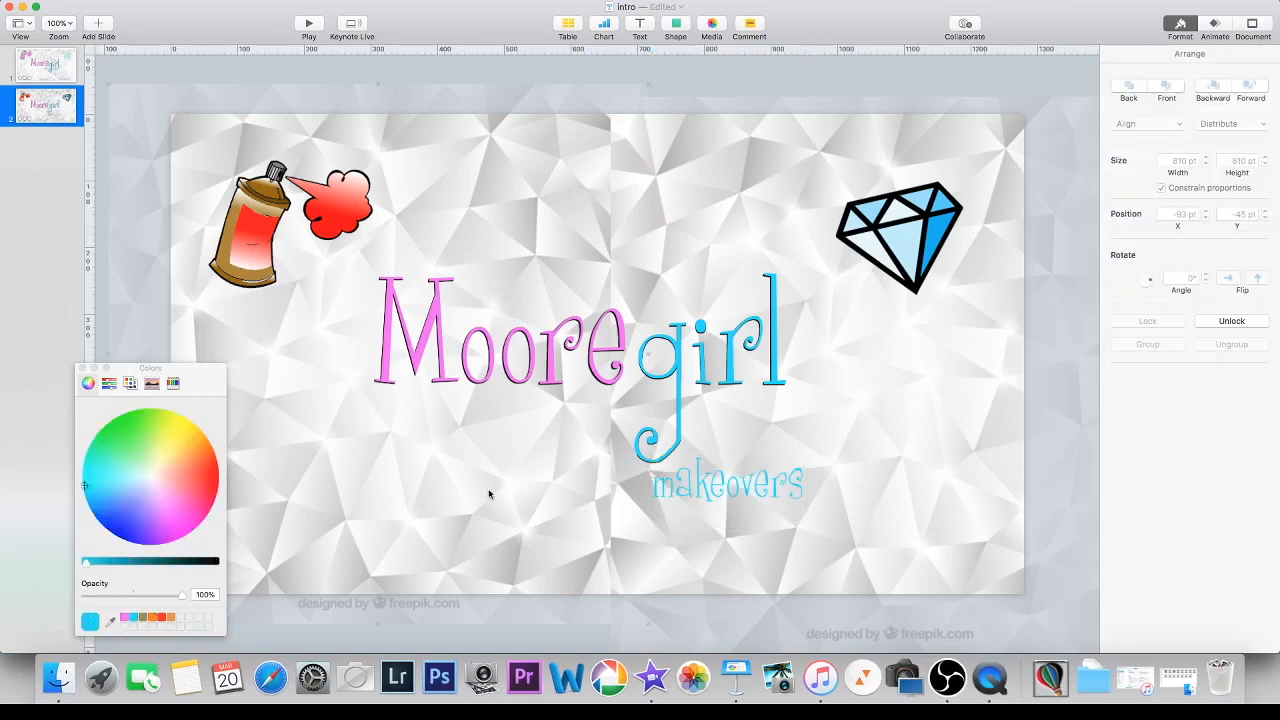
{"action": "left_click", "coordinate": [83, 370]}
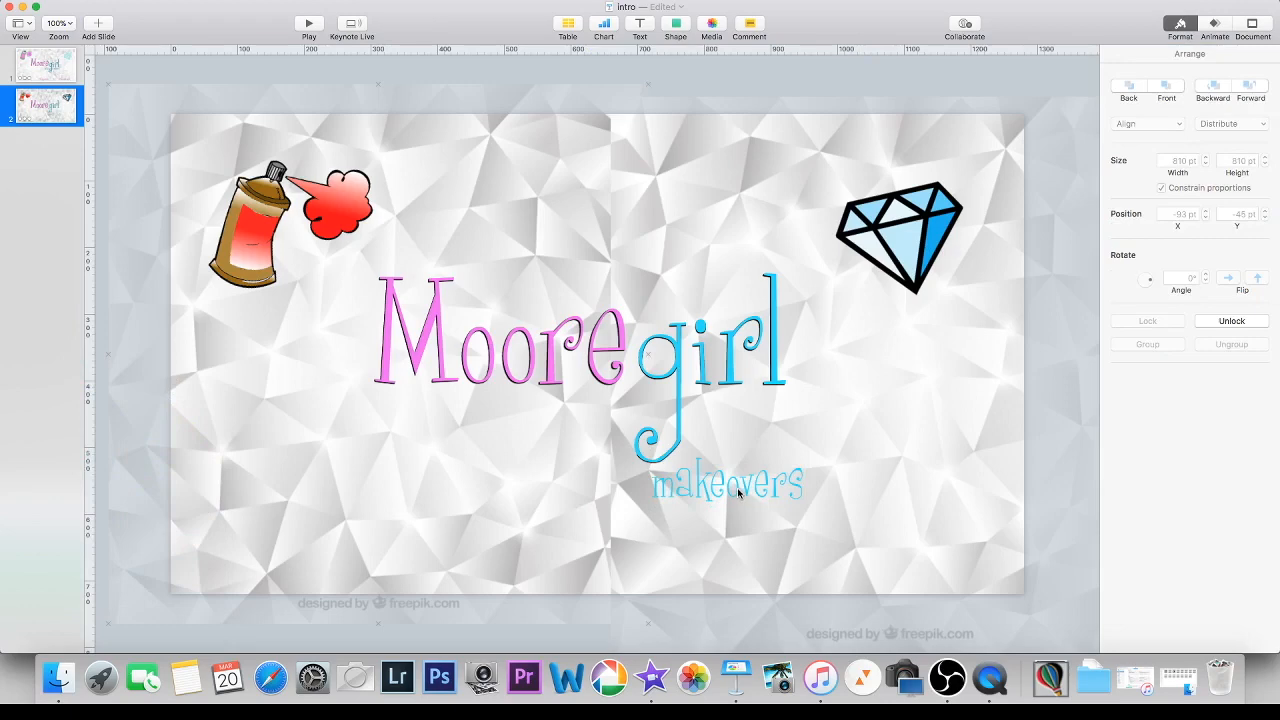
Step: Check how the makeovers lettering is arranged on slide 1, and return to slide 2
{"action": "left_click", "coordinate": [738, 493]}
{"action": "left_click", "coordinate": [27, 74]}
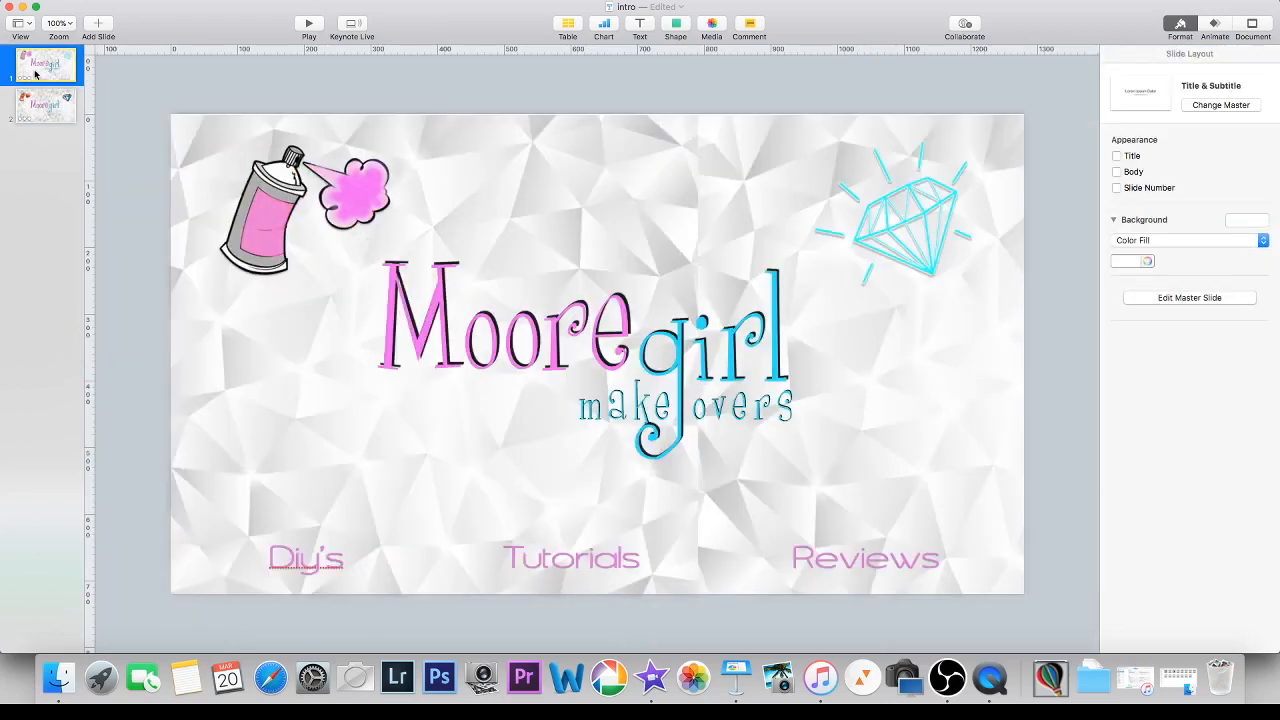
{"action": "left_click", "coordinate": [74, 107]}
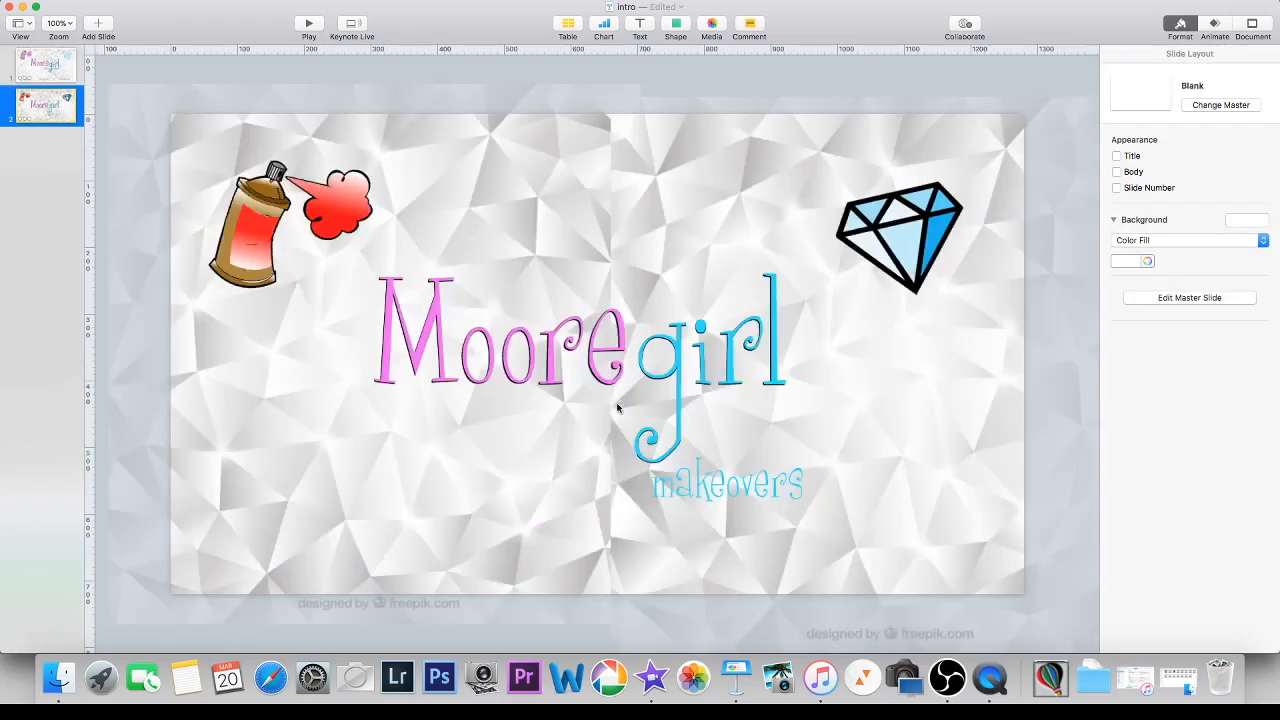
Step: Add a drop shadow to the makeovers text and set the shadow's opacity to 64%
{"action": "left_click", "coordinate": [700, 467]}
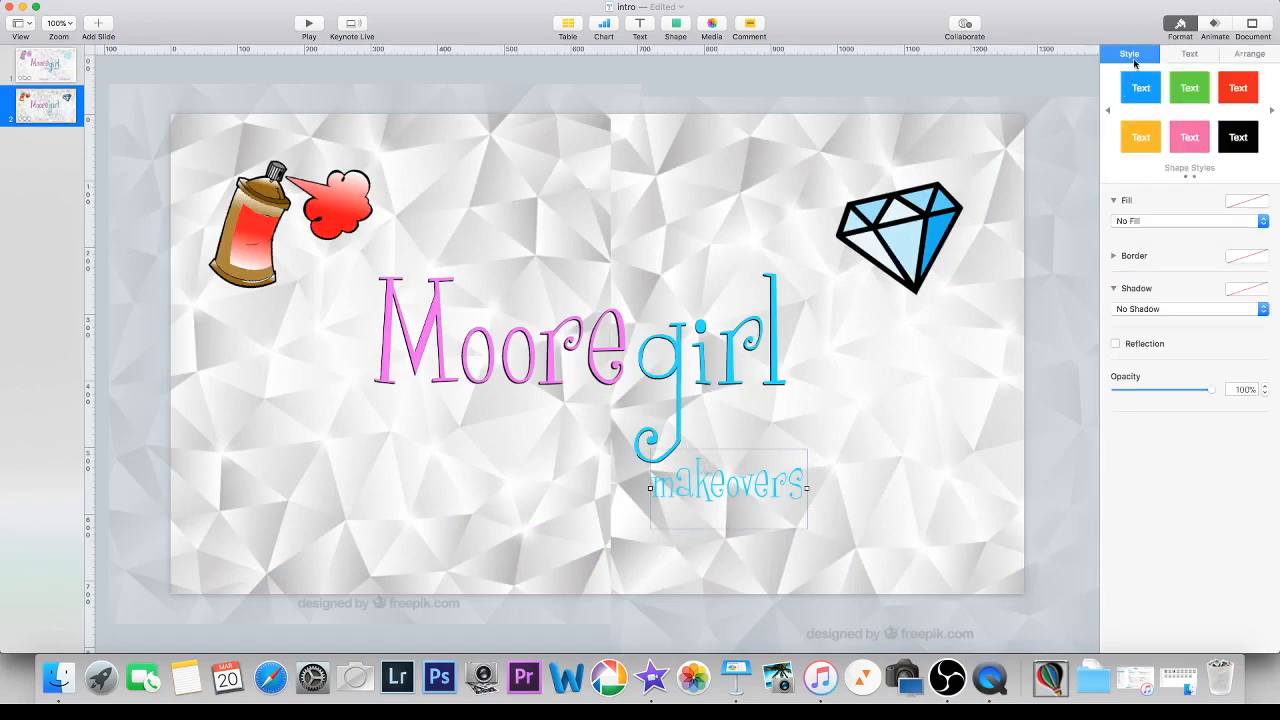
{"action": "left_click", "coordinate": [1264, 310]}
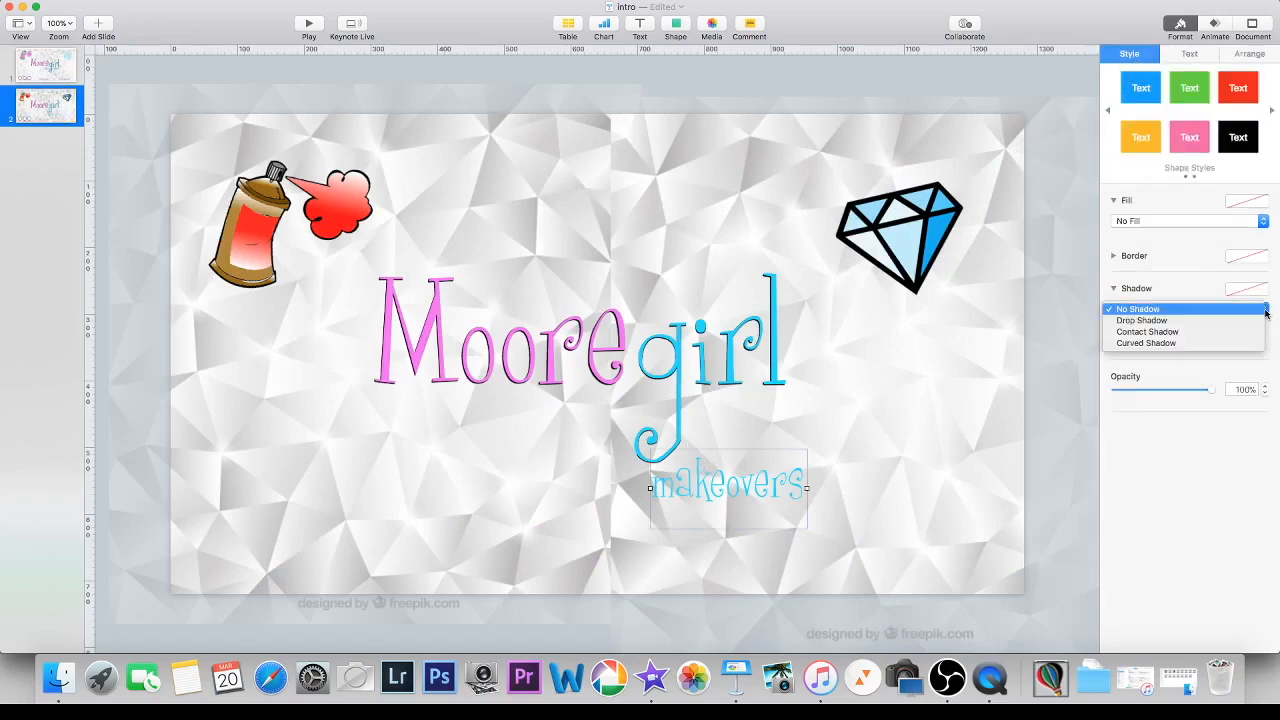
{"action": "left_click", "coordinate": [1246, 321]}
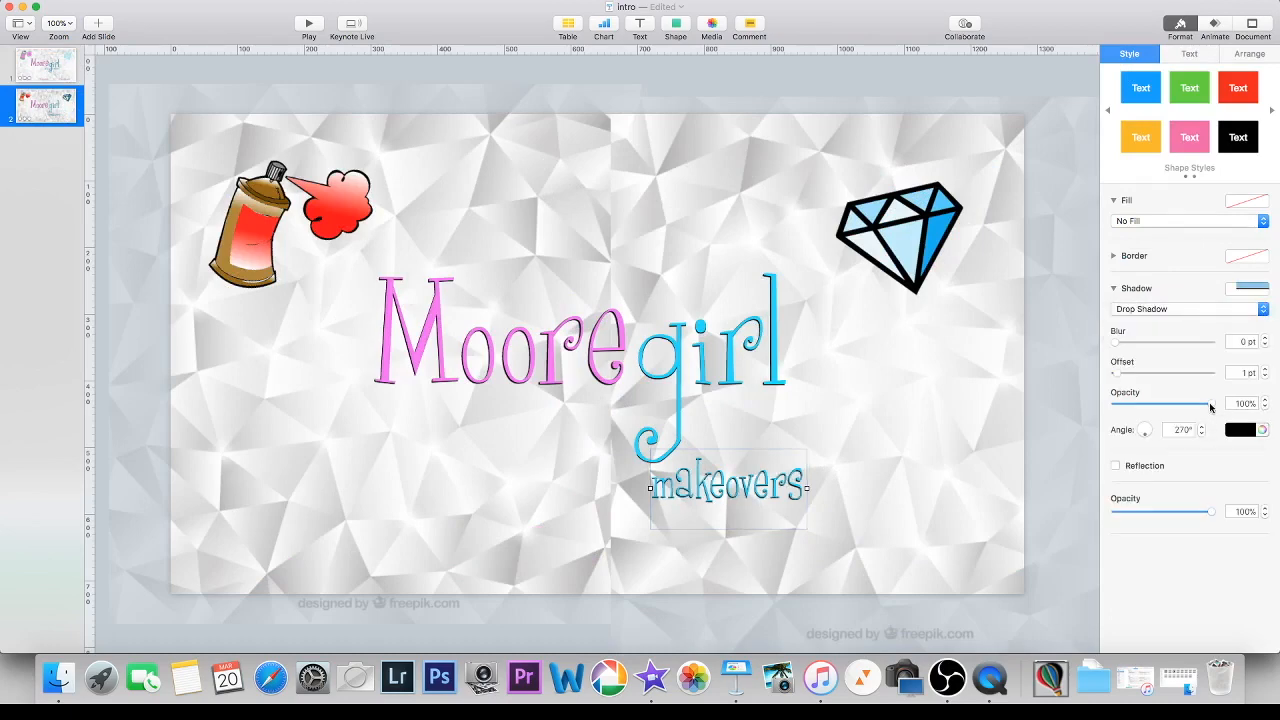
{"action": "left_click_drag", "start_coordinate": [1210, 406], "coordinate": [1181, 408]}
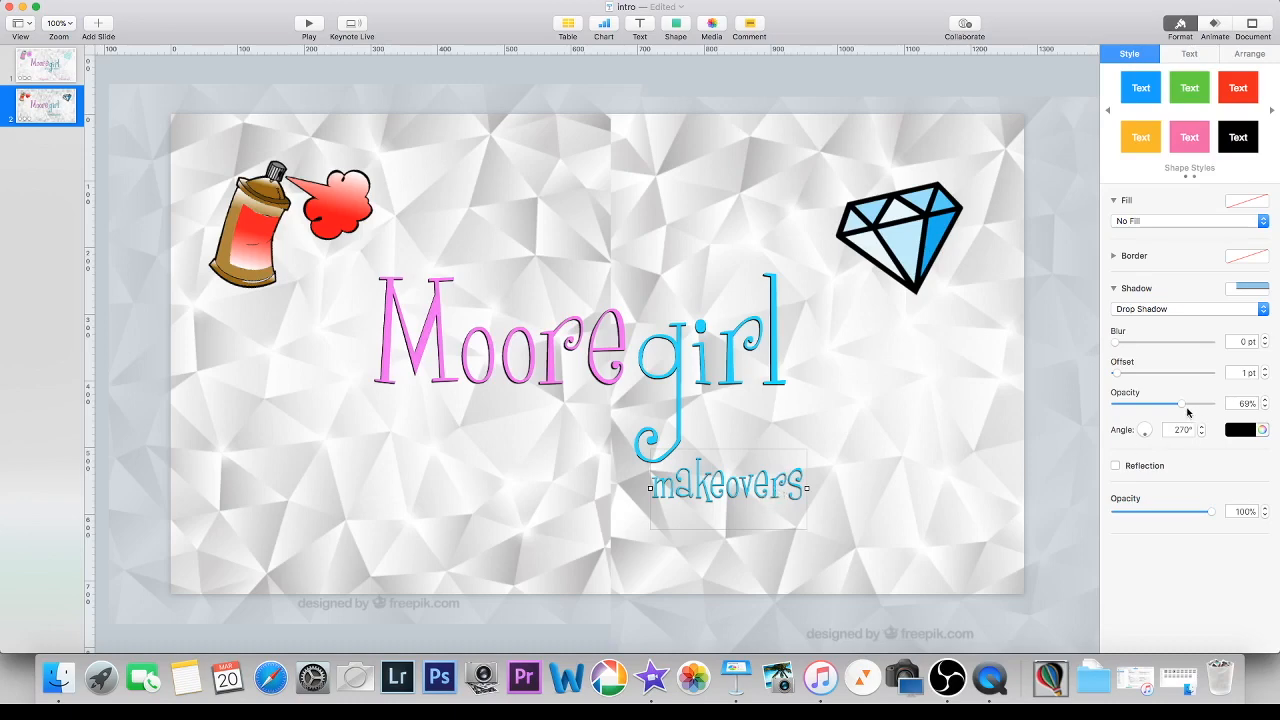
{"action": "left_click", "coordinate": [820, 438]}
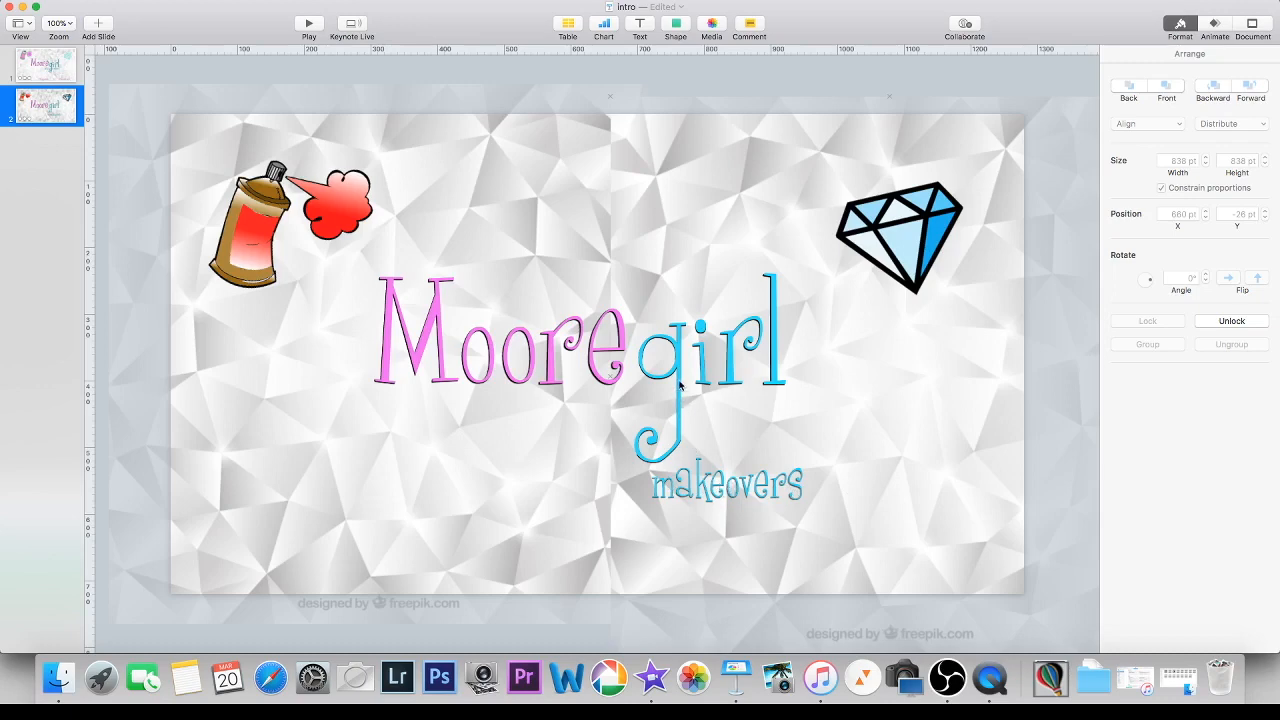
Step: Set the makeovers text's character spacing to 14% and move it up across the tail of the g, just below the title
{"action": "double_click", "coordinate": [716, 484]}
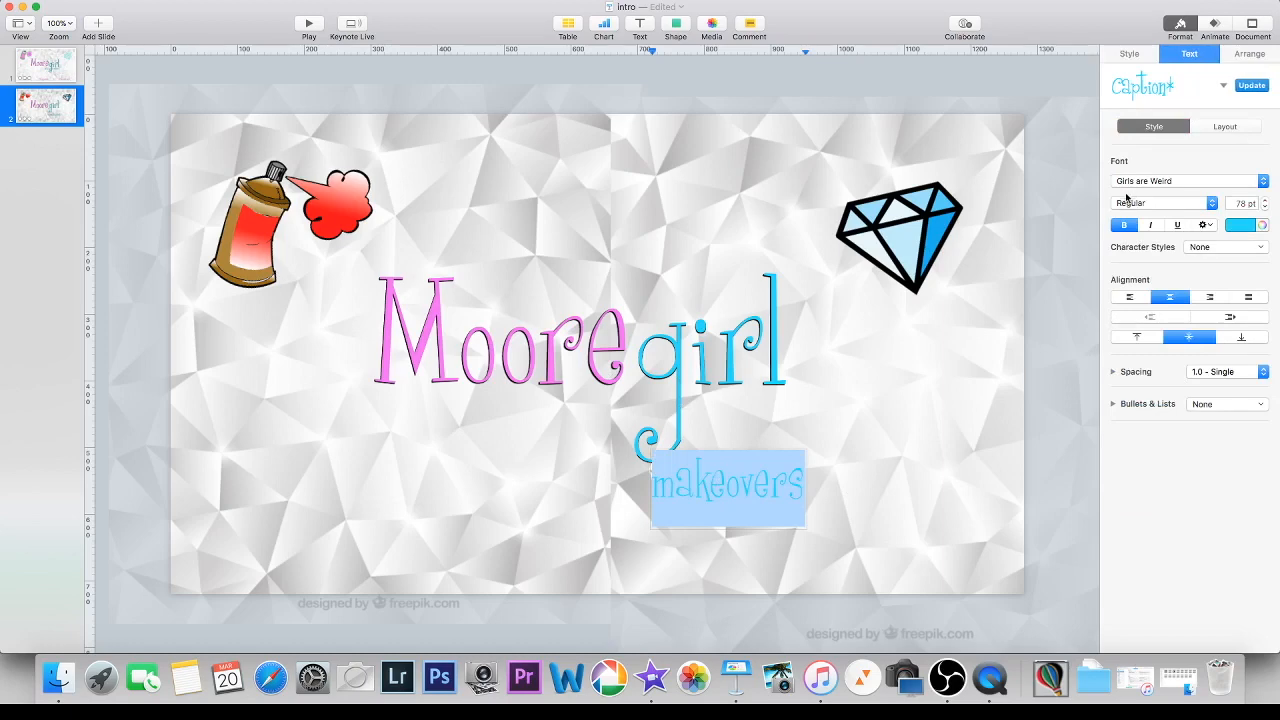
{"action": "left_click", "coordinate": [1206, 225]}
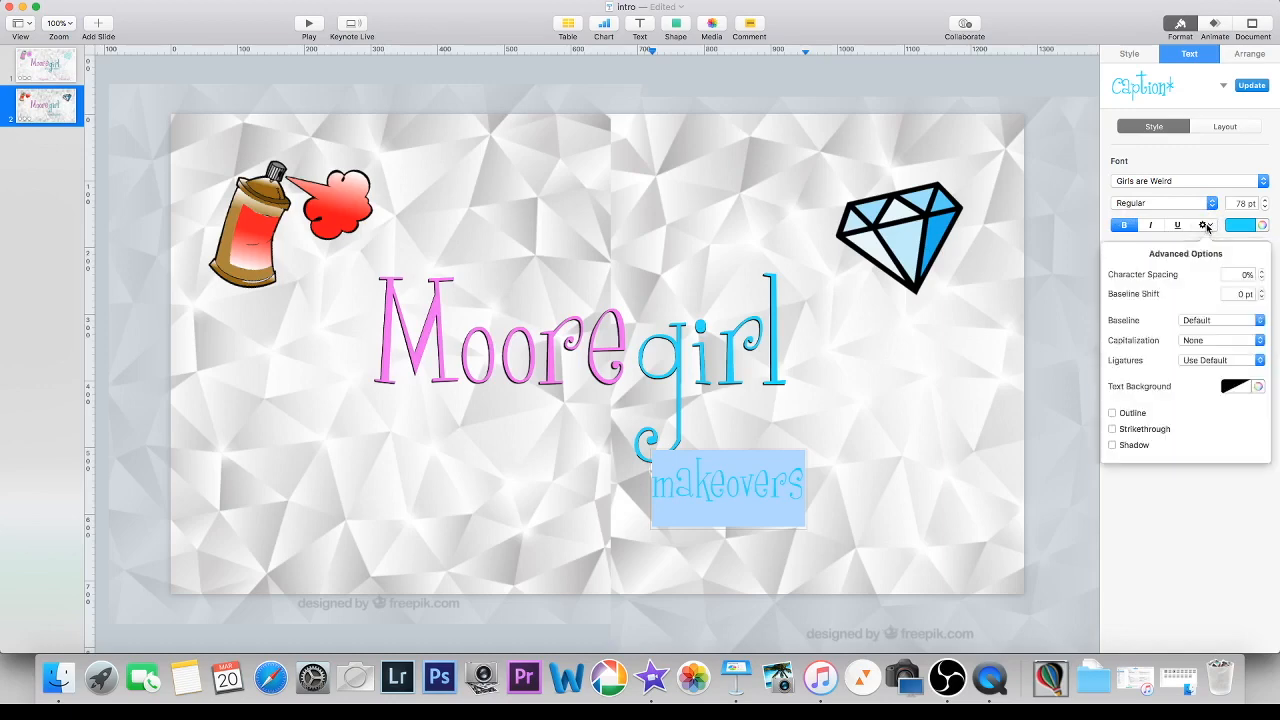
{"action": "left_click", "coordinate": [1262, 271]}
{"action": "left_click", "coordinate": [1262, 271]}
{"action": "left_click", "coordinate": [1262, 271]}
{"action": "left_click", "coordinate": [1262, 271]}
{"action": "left_click", "coordinate": [1262, 272]}
{"action": "left_click", "coordinate": [1262, 272]}
{"action": "left_click", "coordinate": [1262, 272]}
{"action": "left_click", "coordinate": [1262, 272]}
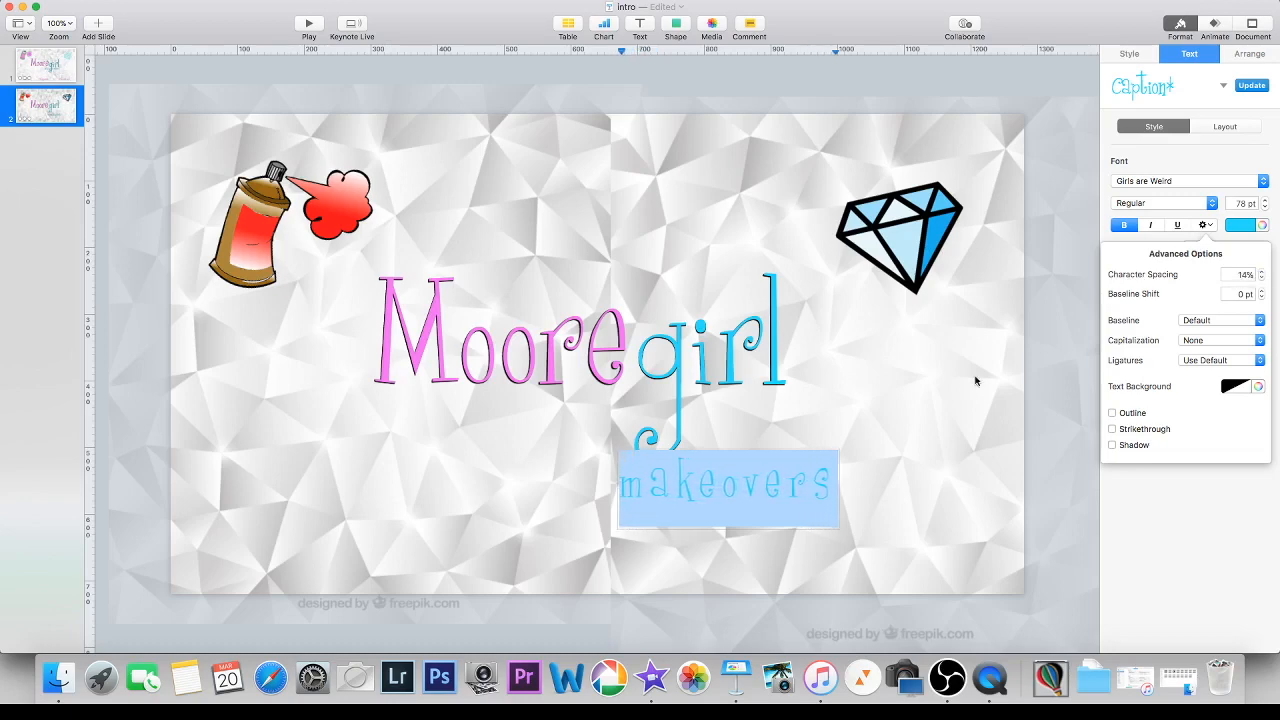
{"action": "left_click", "coordinate": [905, 405]}
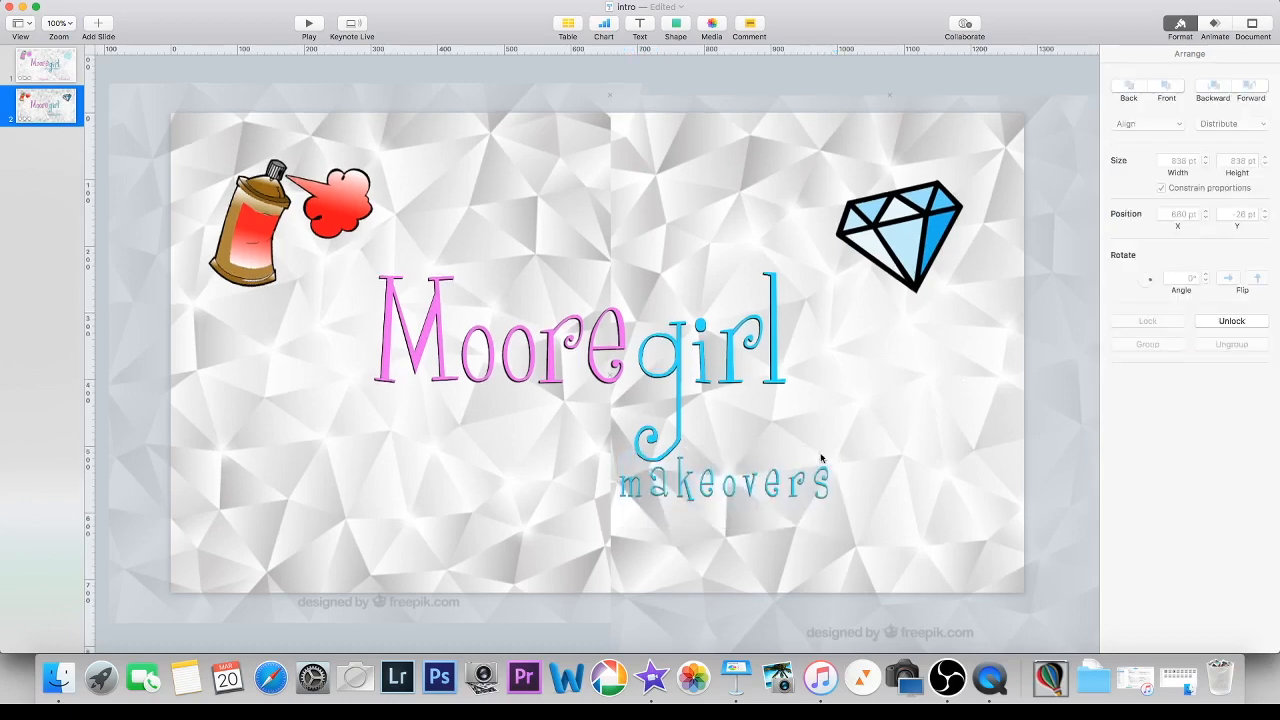
{"action": "left_click_drag", "start_coordinate": [790, 490], "coordinate": [749, 415]}
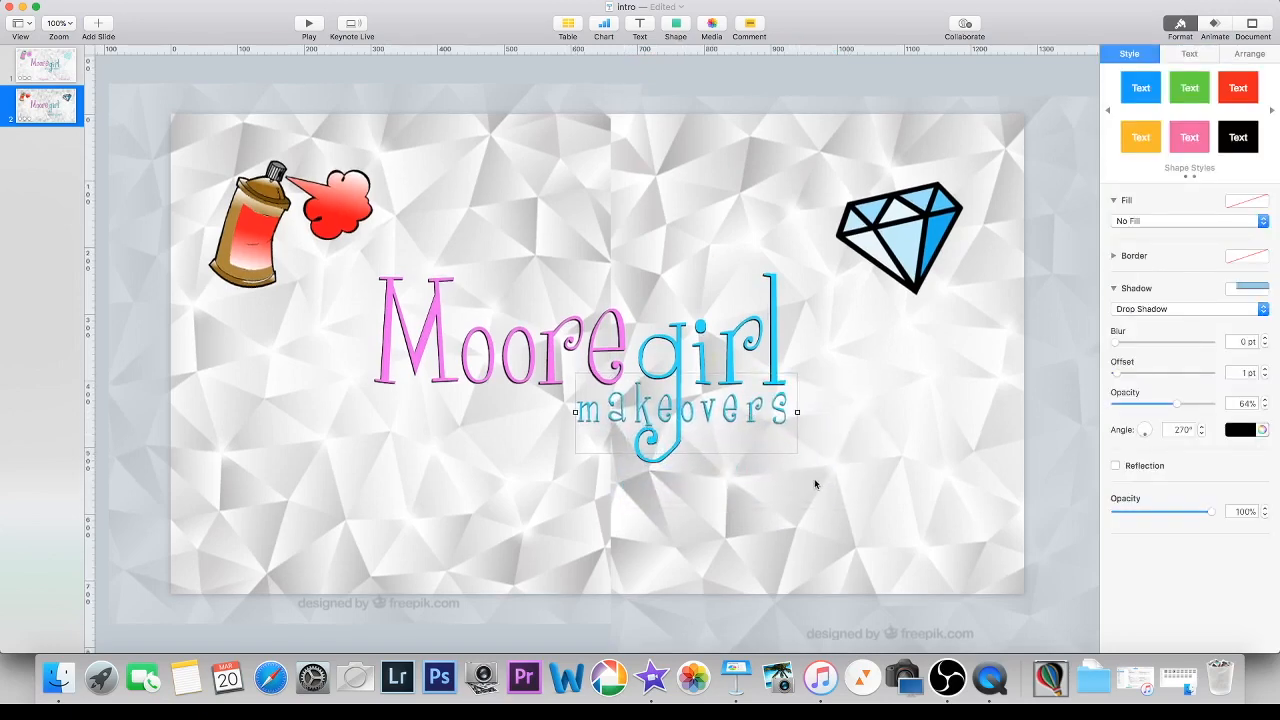
Step: Reduce the makeovers text's character spacing to 11%
{"action": "double_click", "coordinate": [706, 418]}
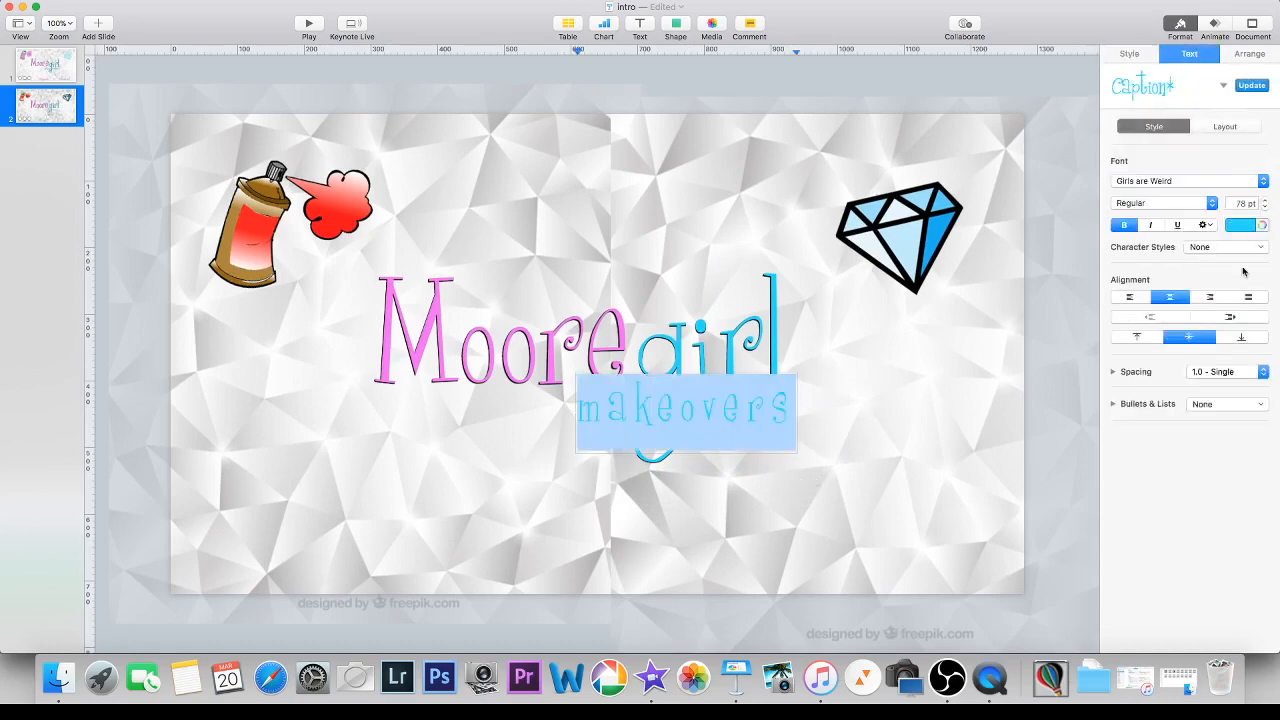
{"action": "left_click", "coordinate": [1207, 226]}
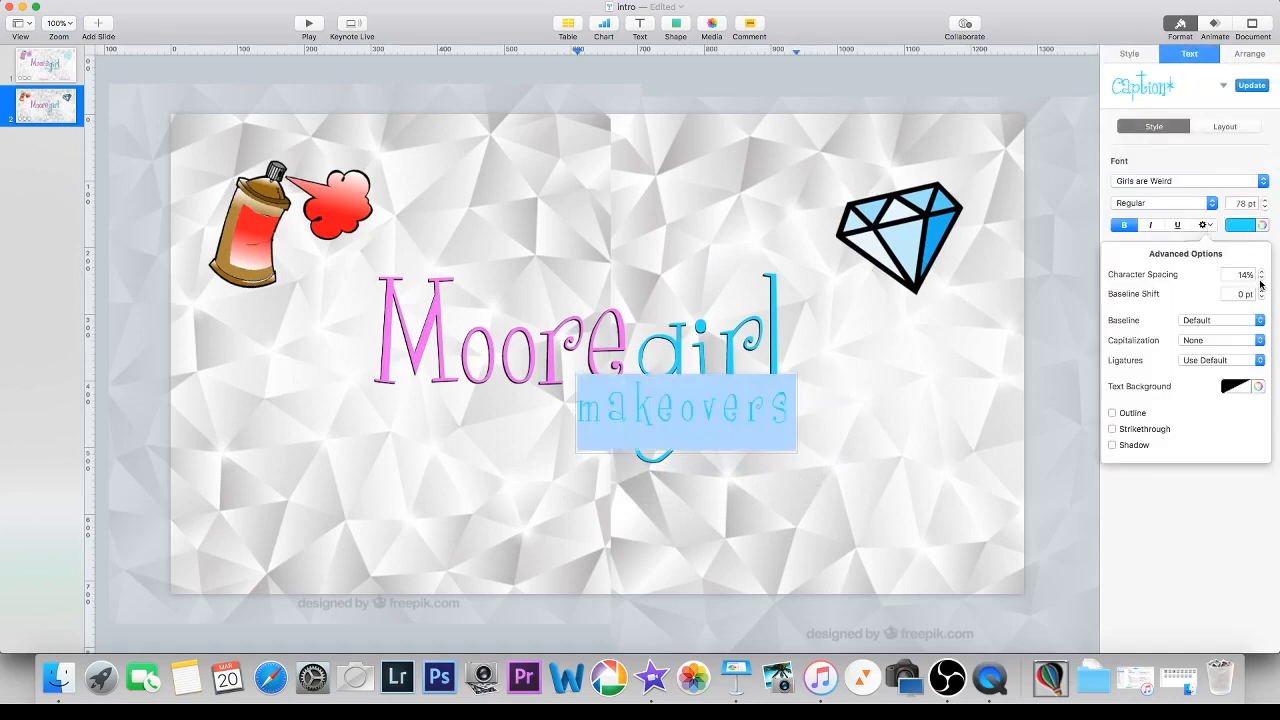
{"action": "left_click", "coordinate": [1262, 281]}
{"action": "left_click", "coordinate": [1262, 281]}
{"action": "left_click", "coordinate": [1262, 281]}
{"action": "left_click", "coordinate": [1190, 513]}
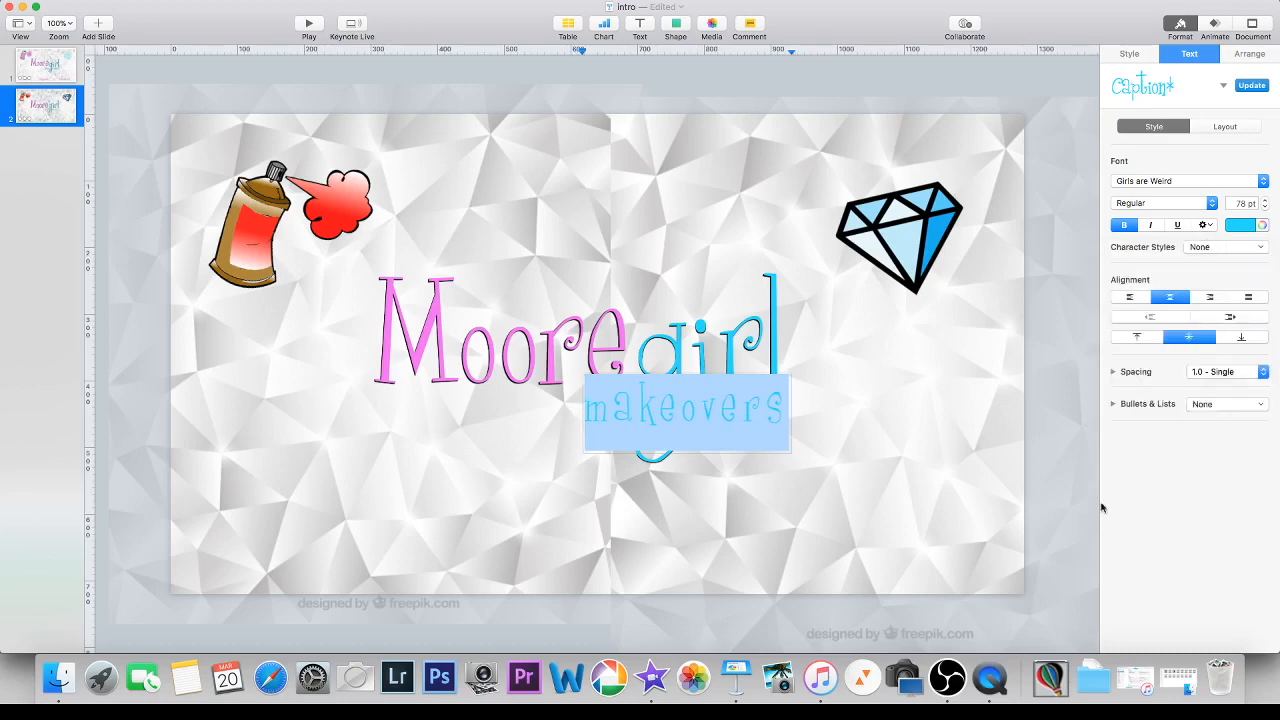
{"action": "left_click", "coordinate": [781, 462]}
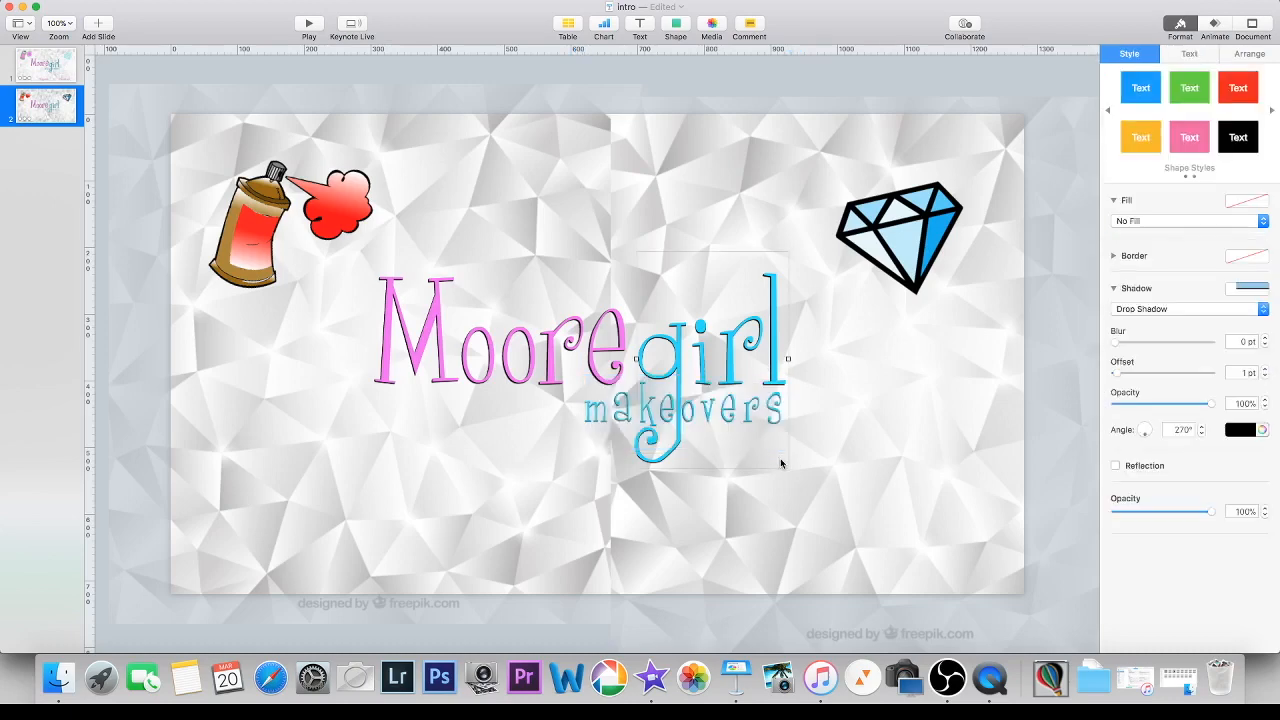
Step: Compare the makeovers lettering with slide 1, and set its character spacing on slide 2 to 14%
{"action": "left_click", "coordinate": [38, 64]}
{"action": "left_click", "coordinate": [57, 108]}
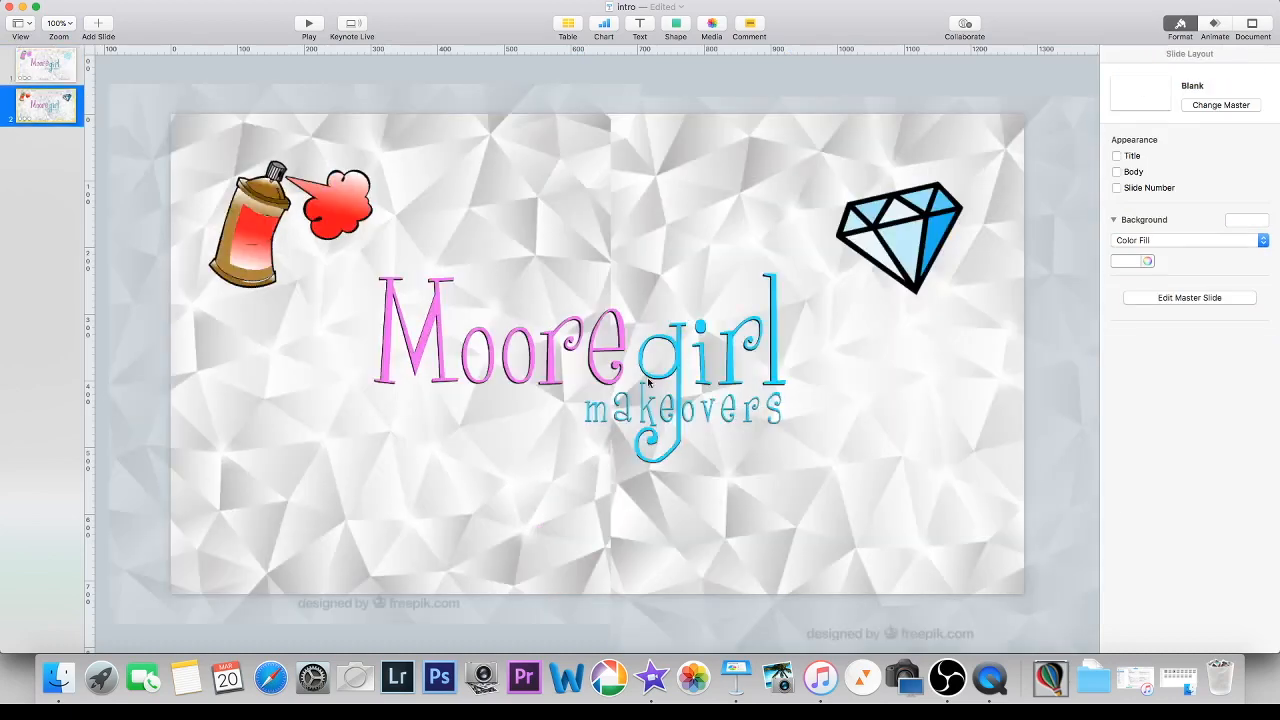
{"action": "double_click", "coordinate": [736, 421]}
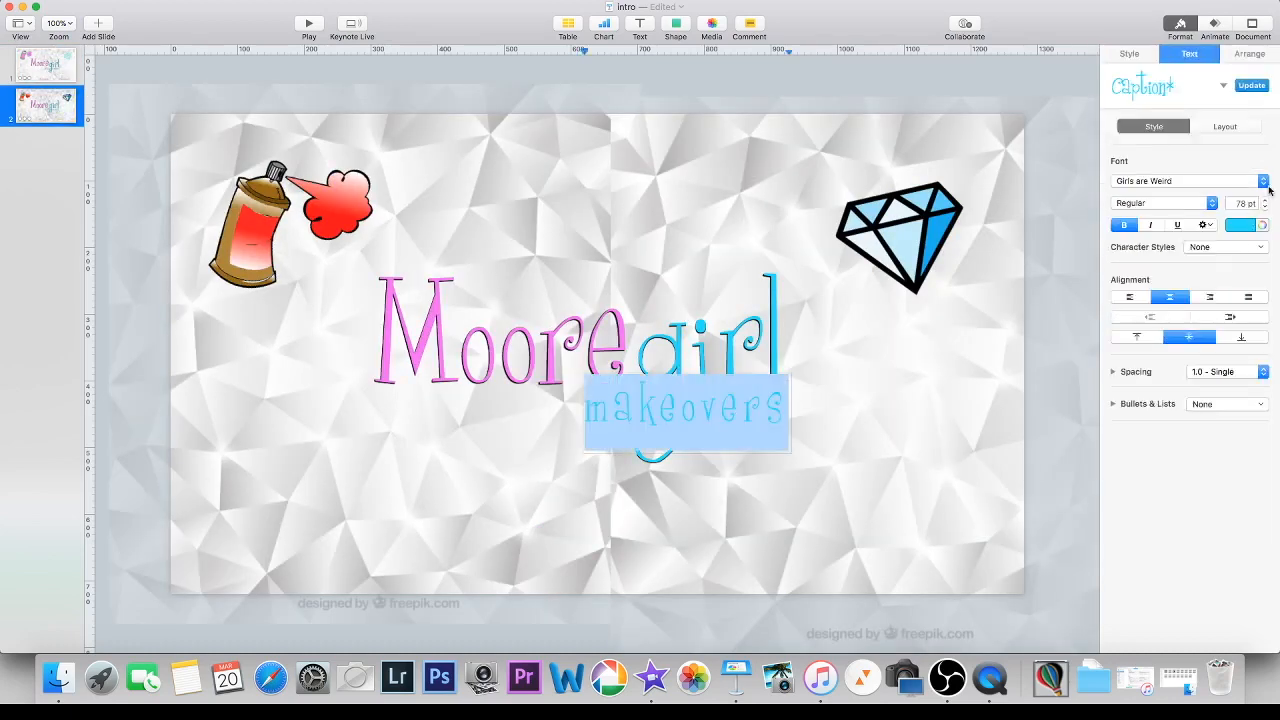
{"action": "left_click", "coordinate": [1212, 226]}
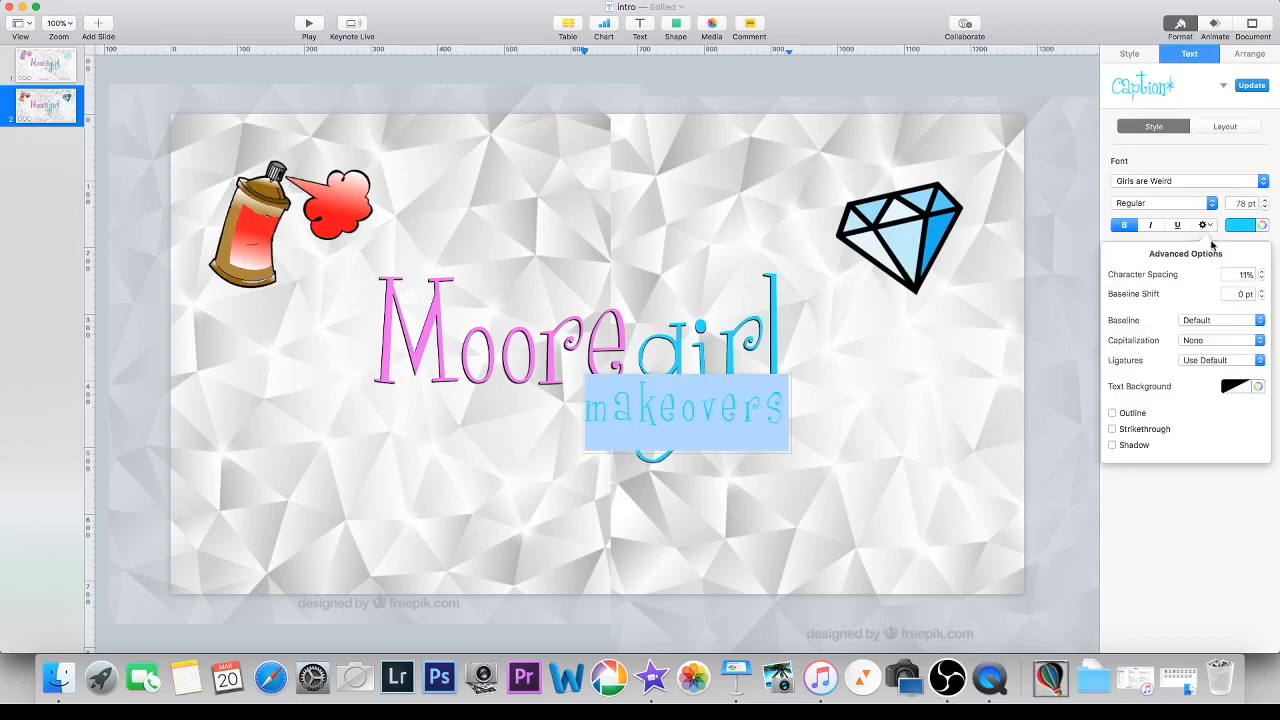
{"action": "left_click", "coordinate": [1263, 271]}
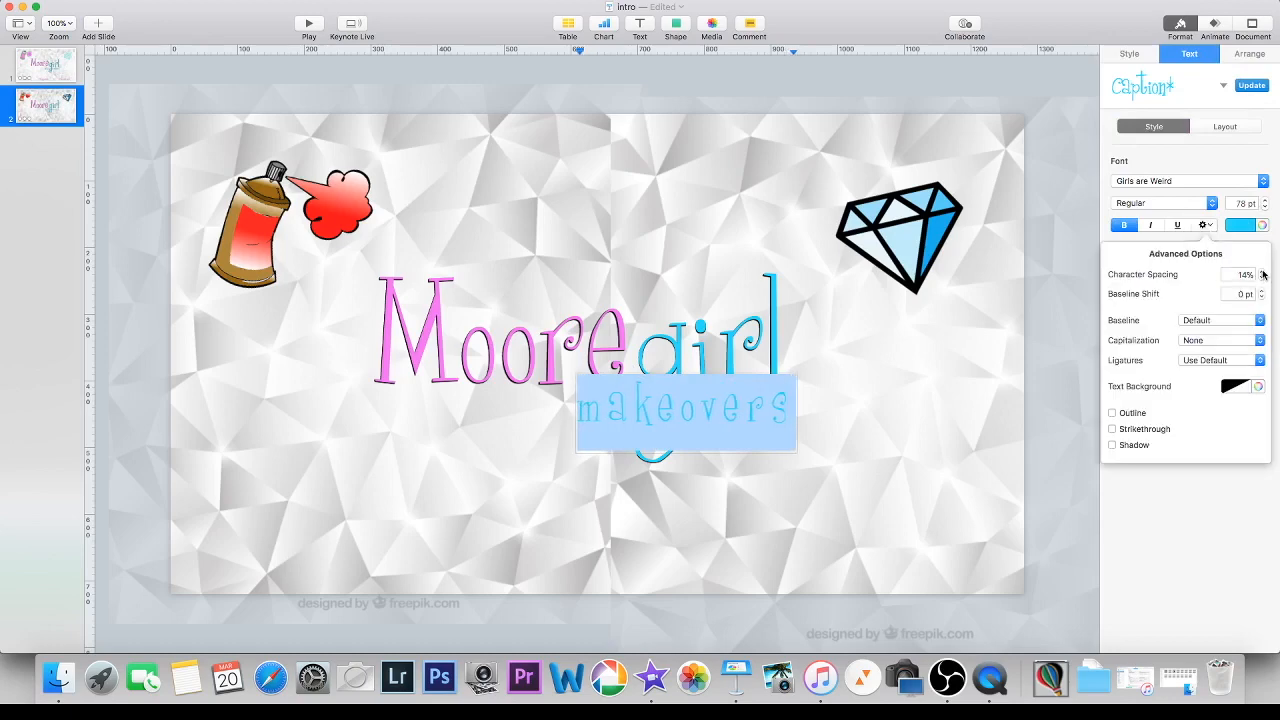
{"action": "left_click", "coordinate": [931, 344]}
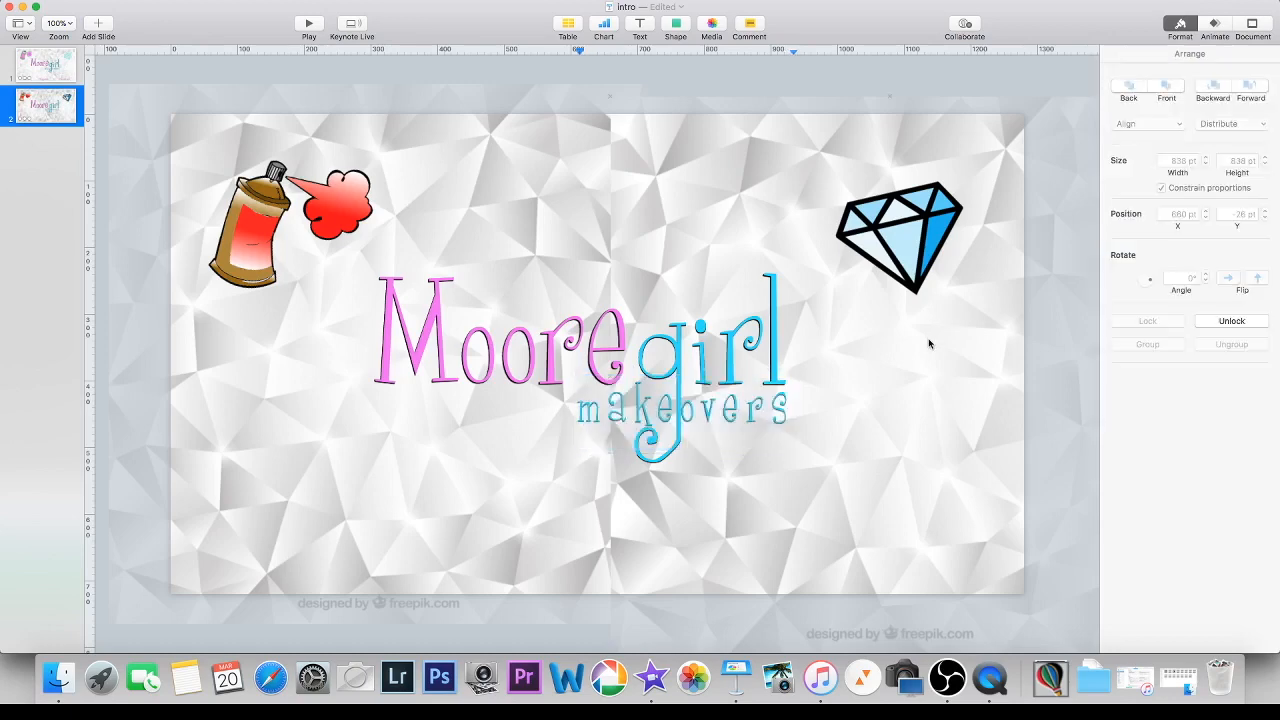
Step: Check the makeovers width on slide 1 again, and widen the text's character spacing on slide 2 slightly beyond 14%
{"action": "left_click", "coordinate": [782, 414]}
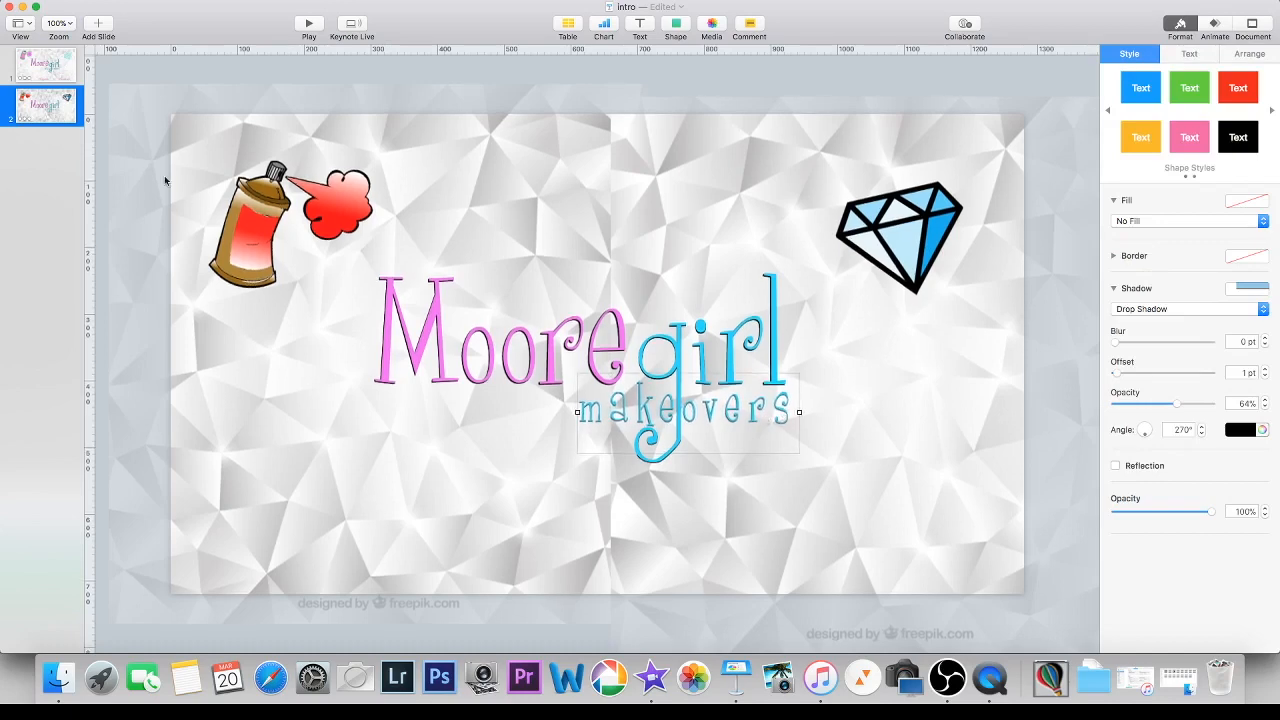
{"action": "left_click", "coordinate": [59, 72]}
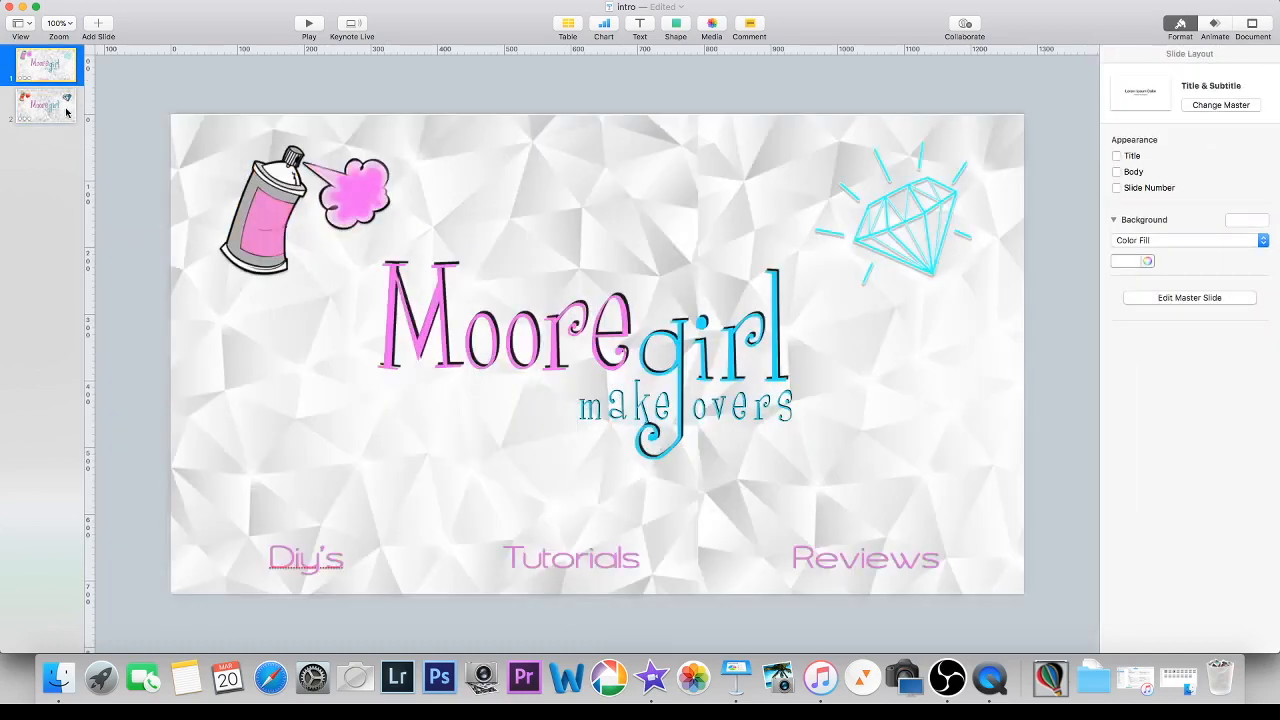
{"action": "left_click", "coordinate": [70, 118]}
{"action": "double_click", "coordinate": [690, 409]}
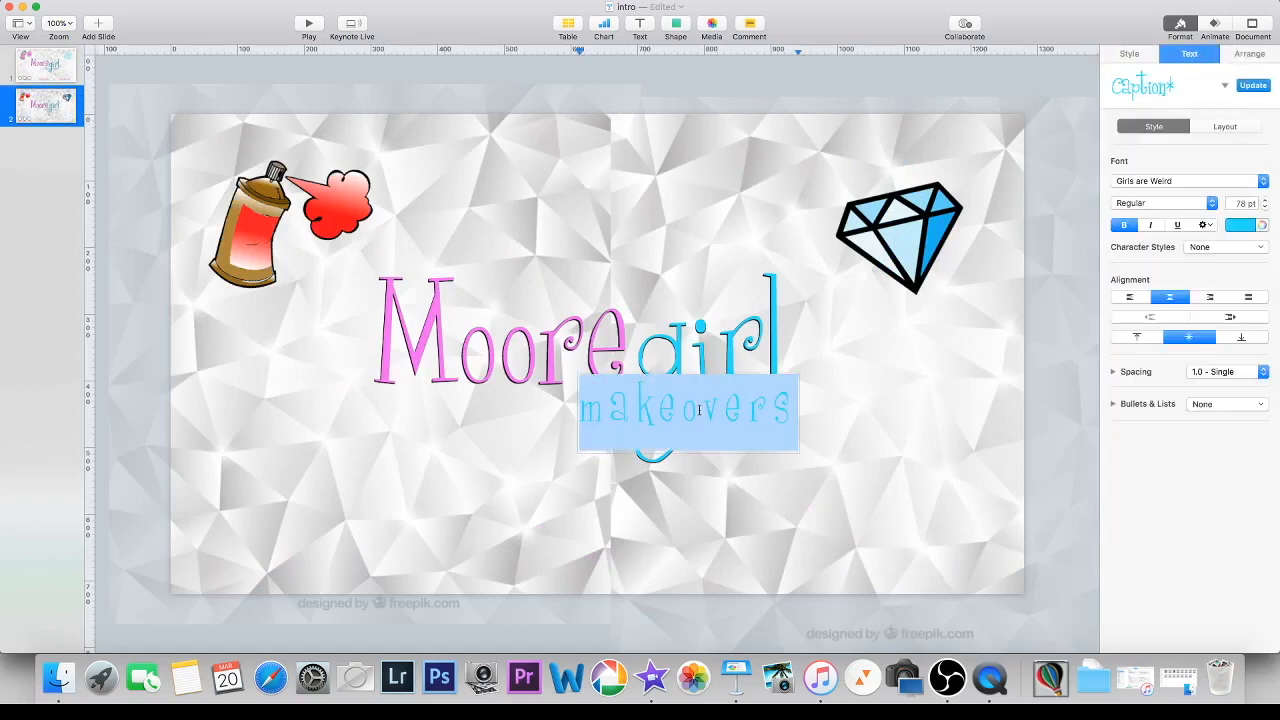
{"action": "left_click", "coordinate": [1206, 225]}
{"action": "left_click", "coordinate": [1262, 271]}
{"action": "left_click", "coordinate": [1262, 271]}
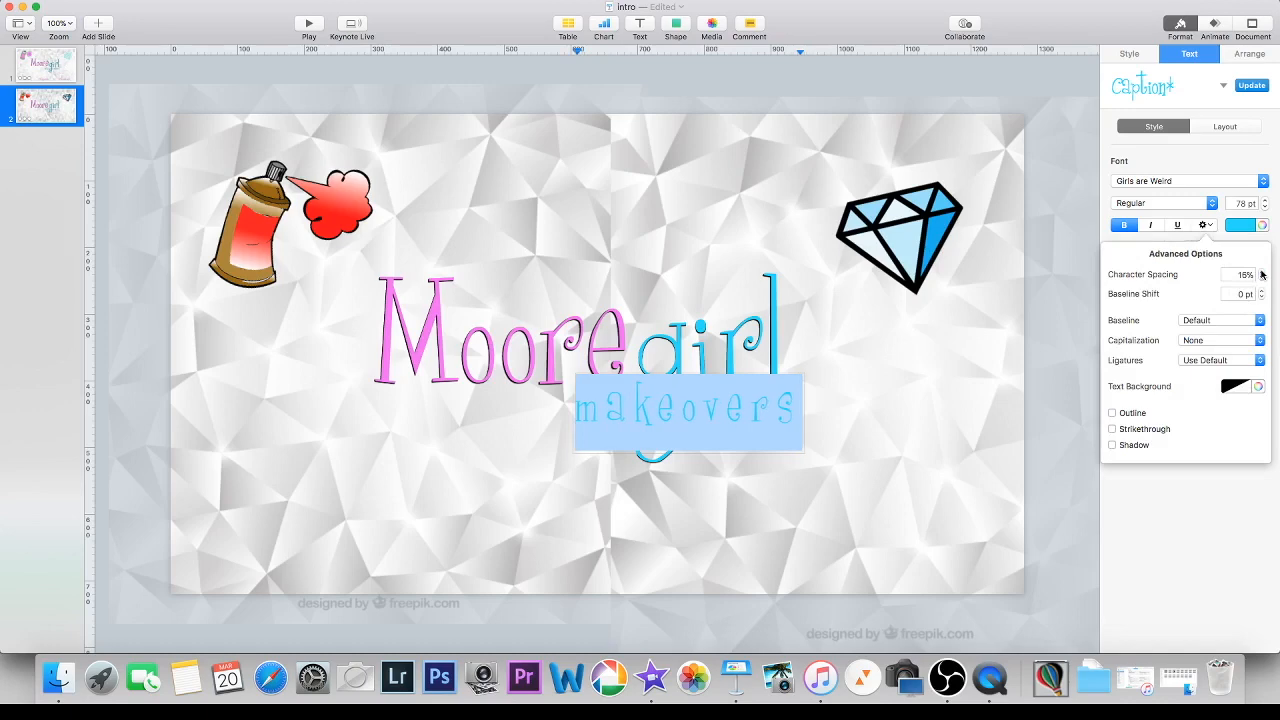
{"action": "left_click", "coordinate": [926, 362]}
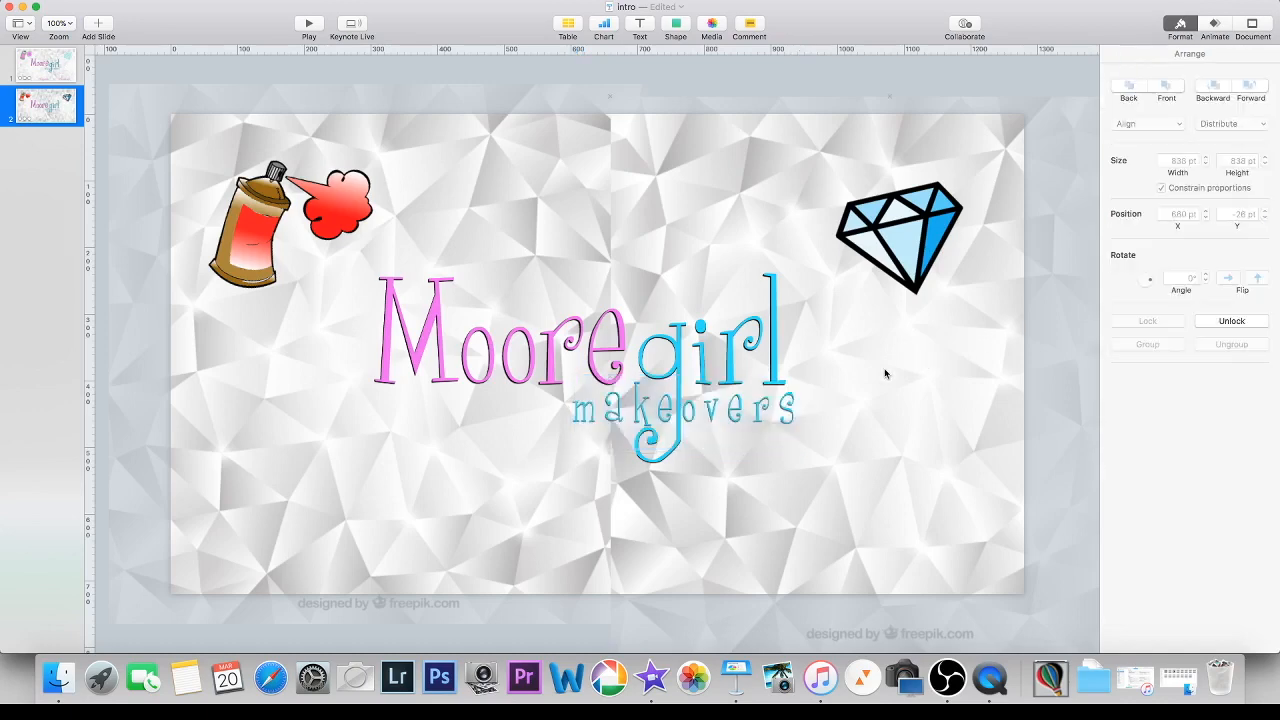
Step: Nudge the makeovers text slightly right and down, and compare its placement with slide 1
{"action": "left_click", "coordinate": [770, 416]}
{"action": "key", "text": "Right"}
{"action": "key", "text": "Down"}
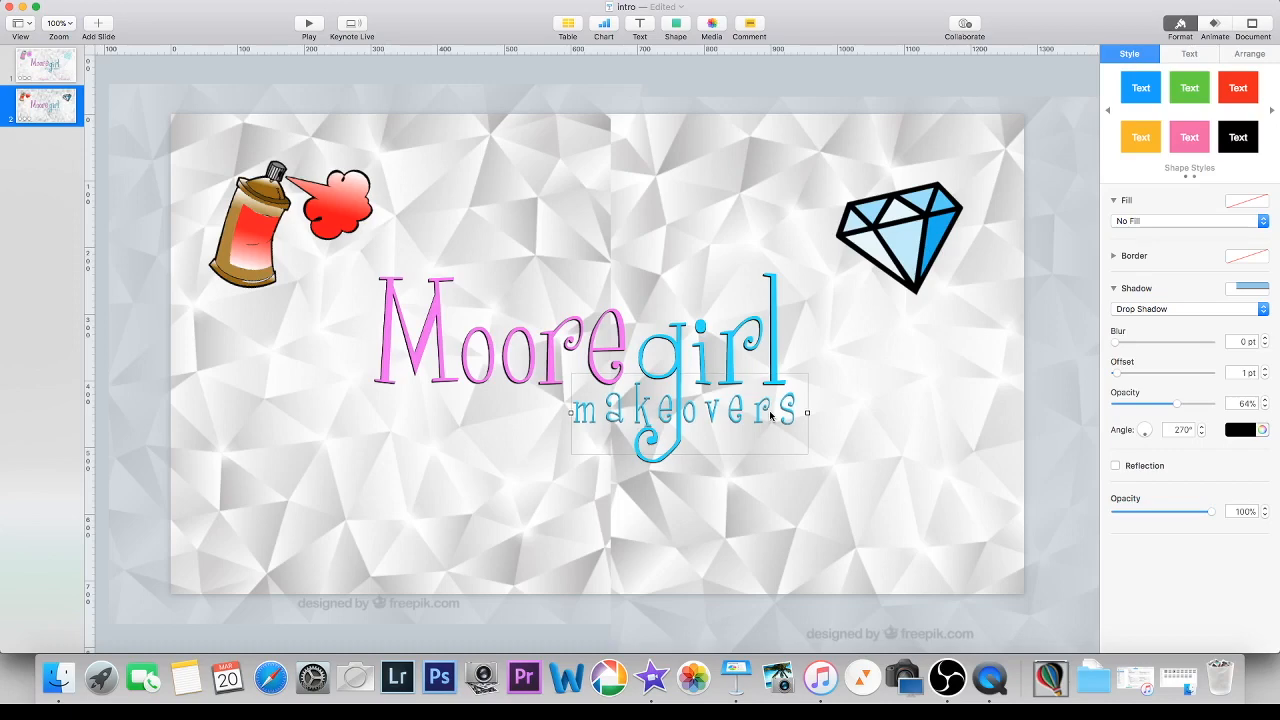
{"action": "left_click", "coordinate": [774, 494]}
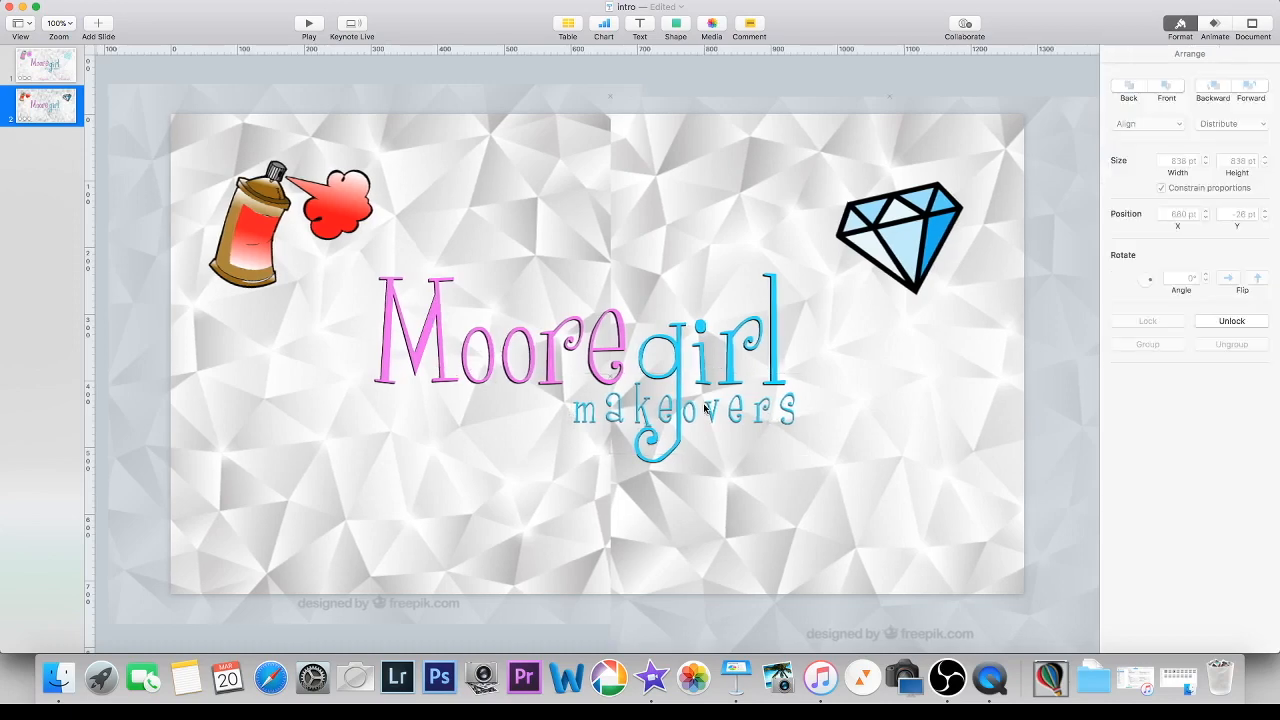
{"action": "left_click", "coordinate": [56, 73]}
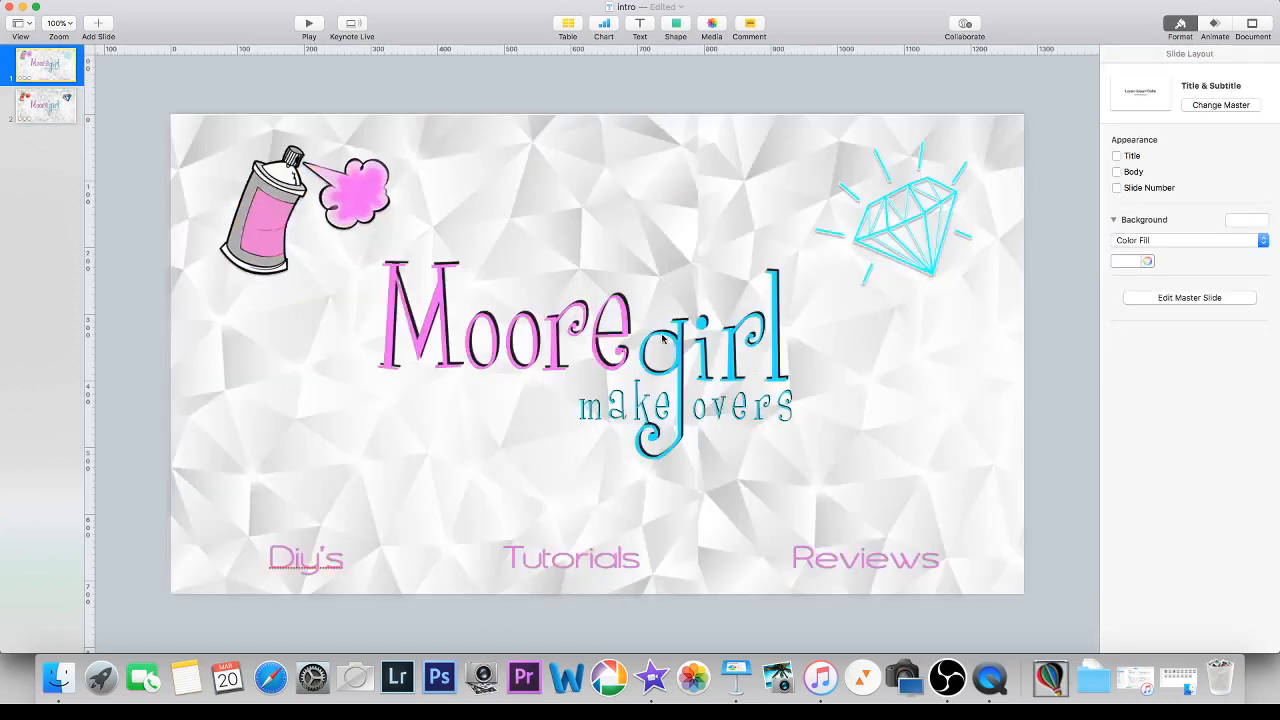
{"action": "left_click", "coordinate": [58, 102]}
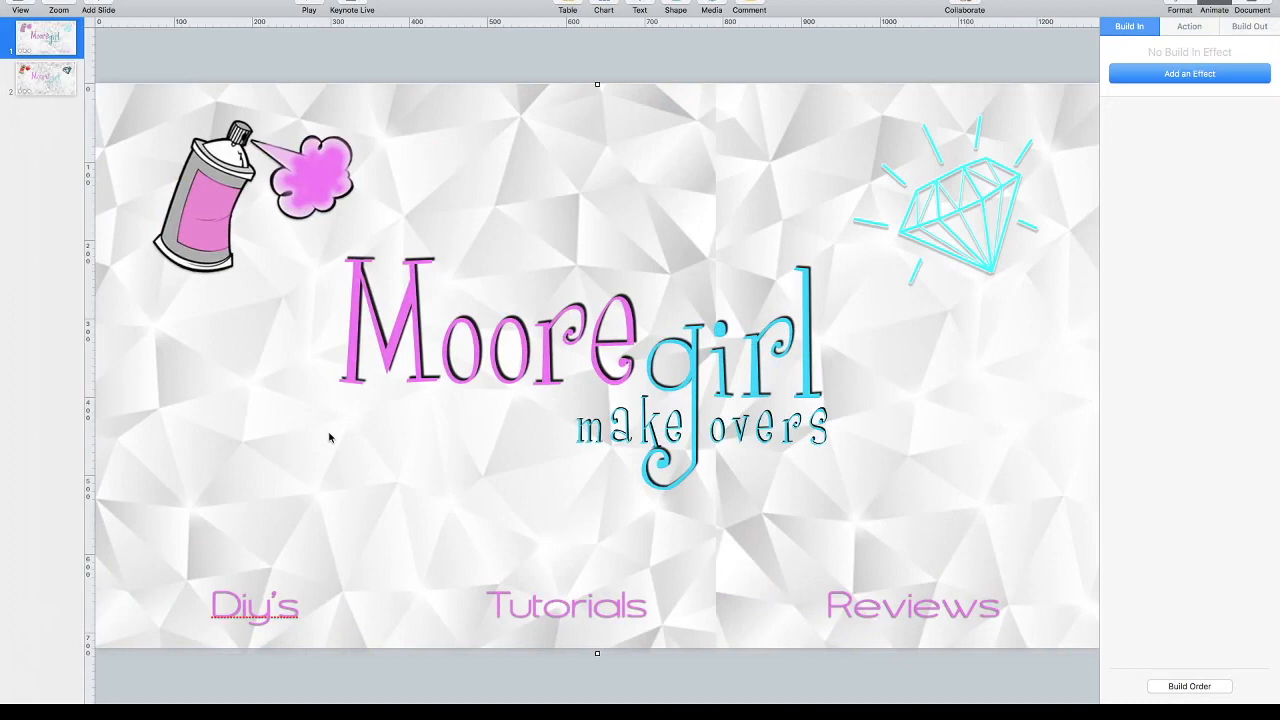
Step: Examine the build-in effects of the Moore, girl and makeovers texts on slide 1, previewing the effect on Moore
{"action": "left_click", "coordinate": [457, 379]}
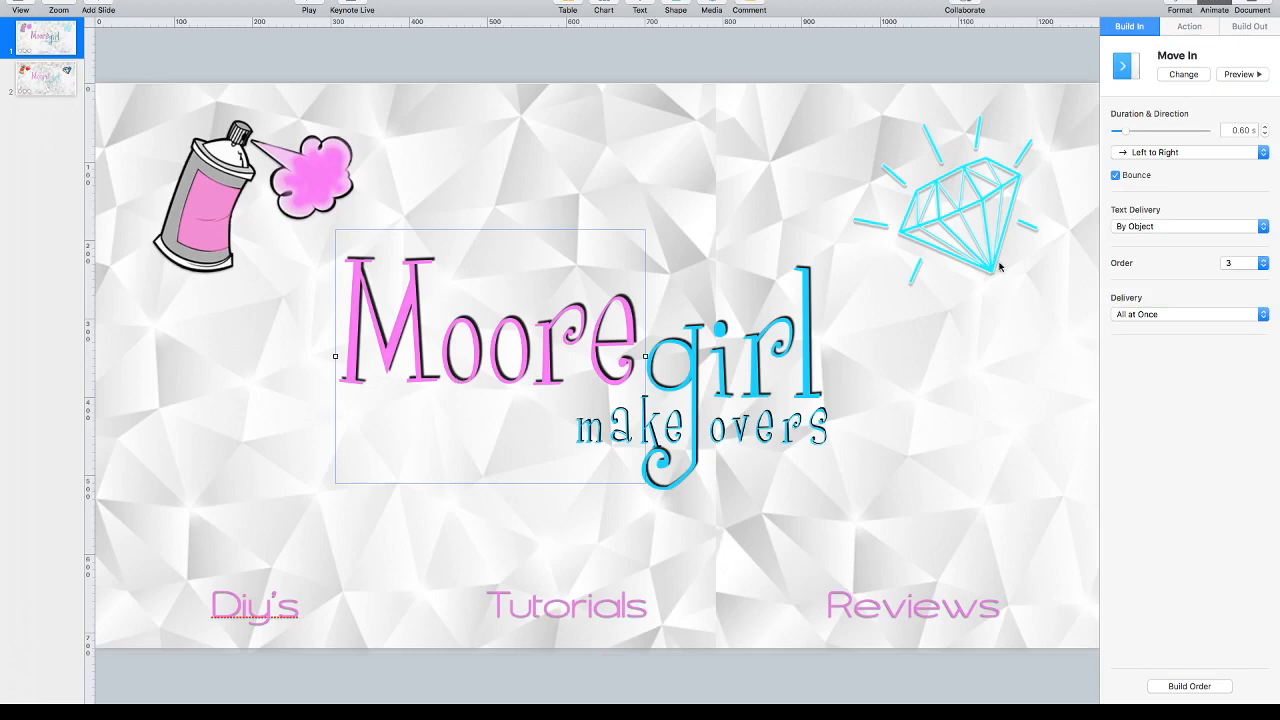
{"action": "left_click", "coordinate": [1212, 6]}
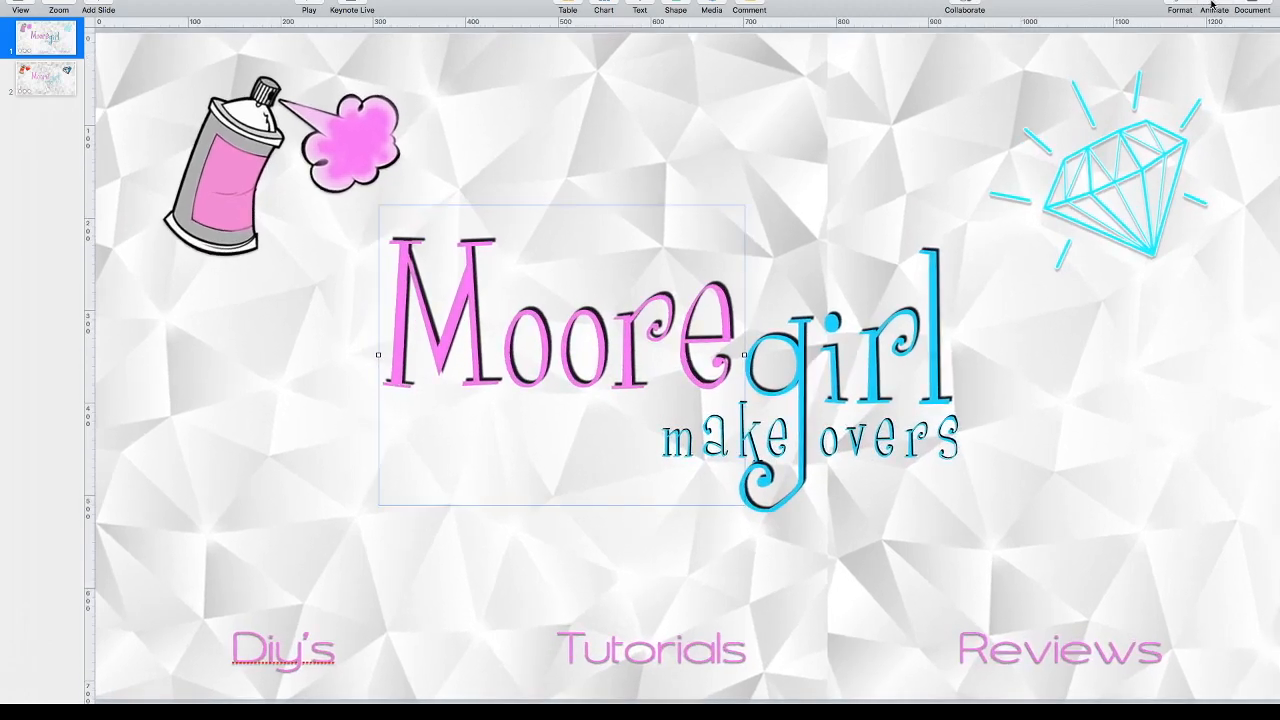
{"action": "left_click", "coordinate": [1212, 6]}
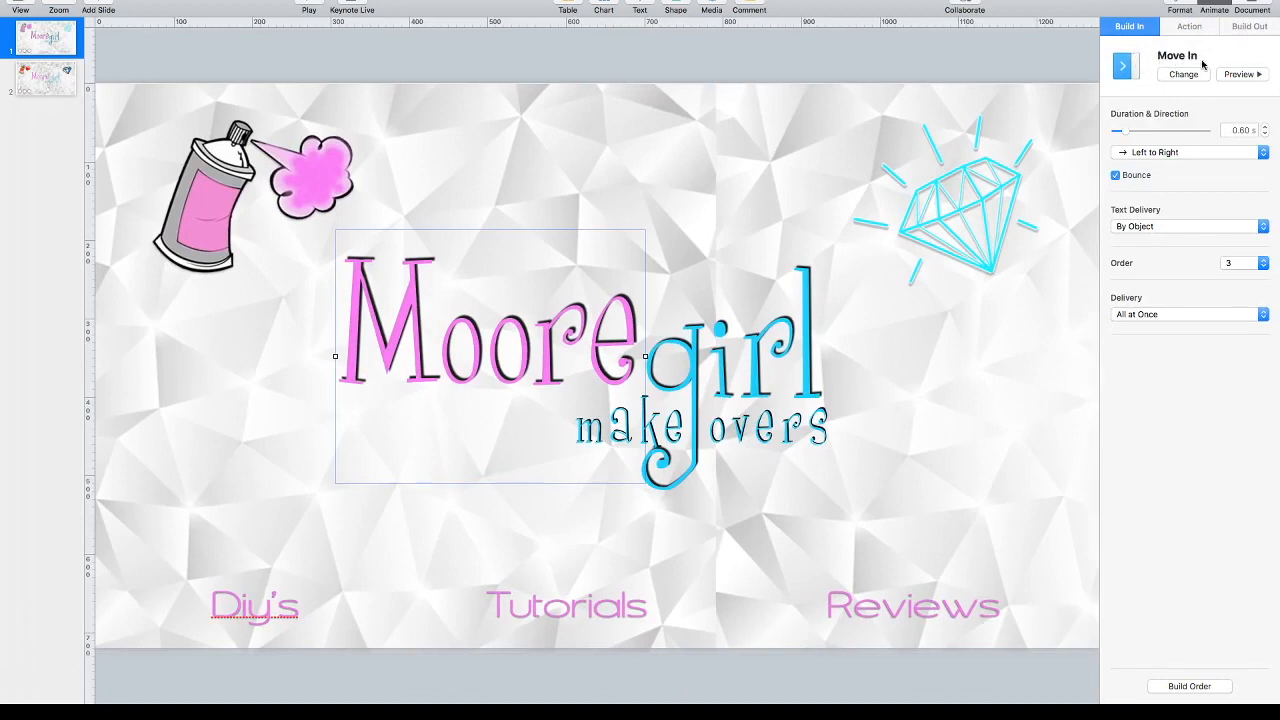
{"action": "left_click", "coordinate": [1244, 76]}
{"action": "left_click", "coordinate": [781, 343]}
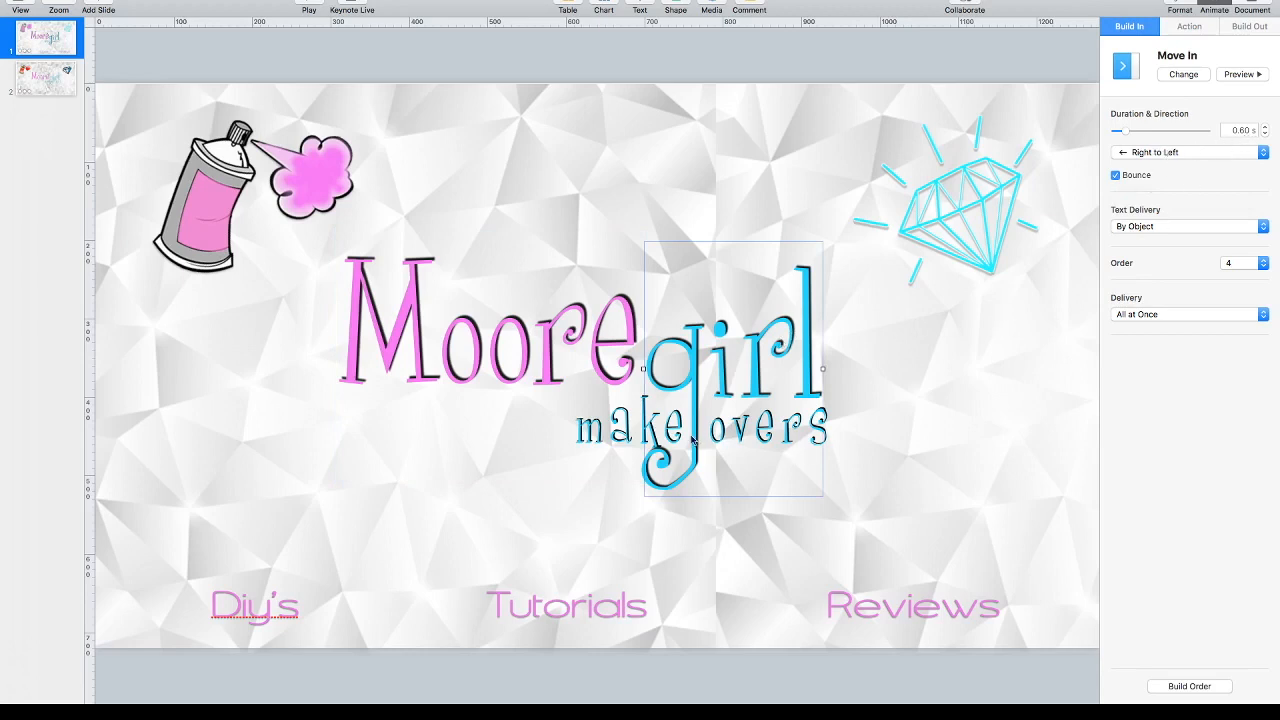
{"action": "left_click", "coordinate": [600, 433]}
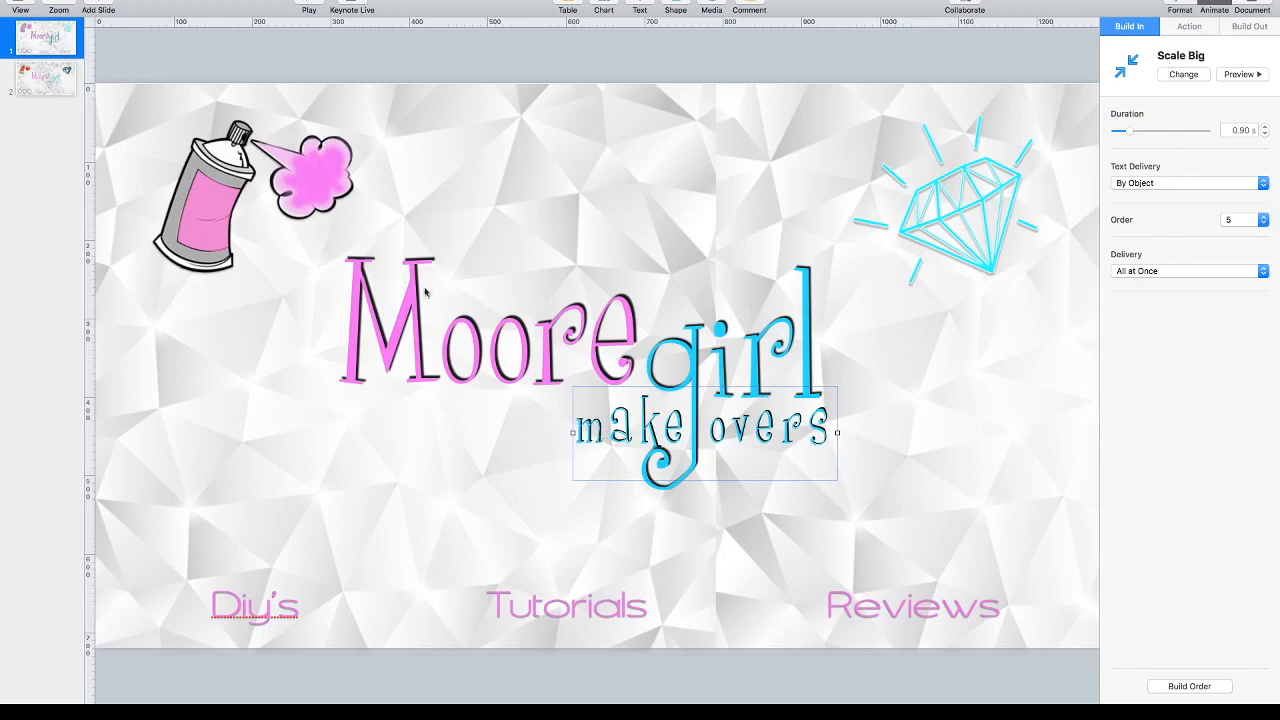
{"action": "left_click", "coordinate": [456, 322]}
Step: Add a Move In build-in effect to the Moore text on slide 2 and preview it
{"action": "left_click", "coordinate": [60, 78]}
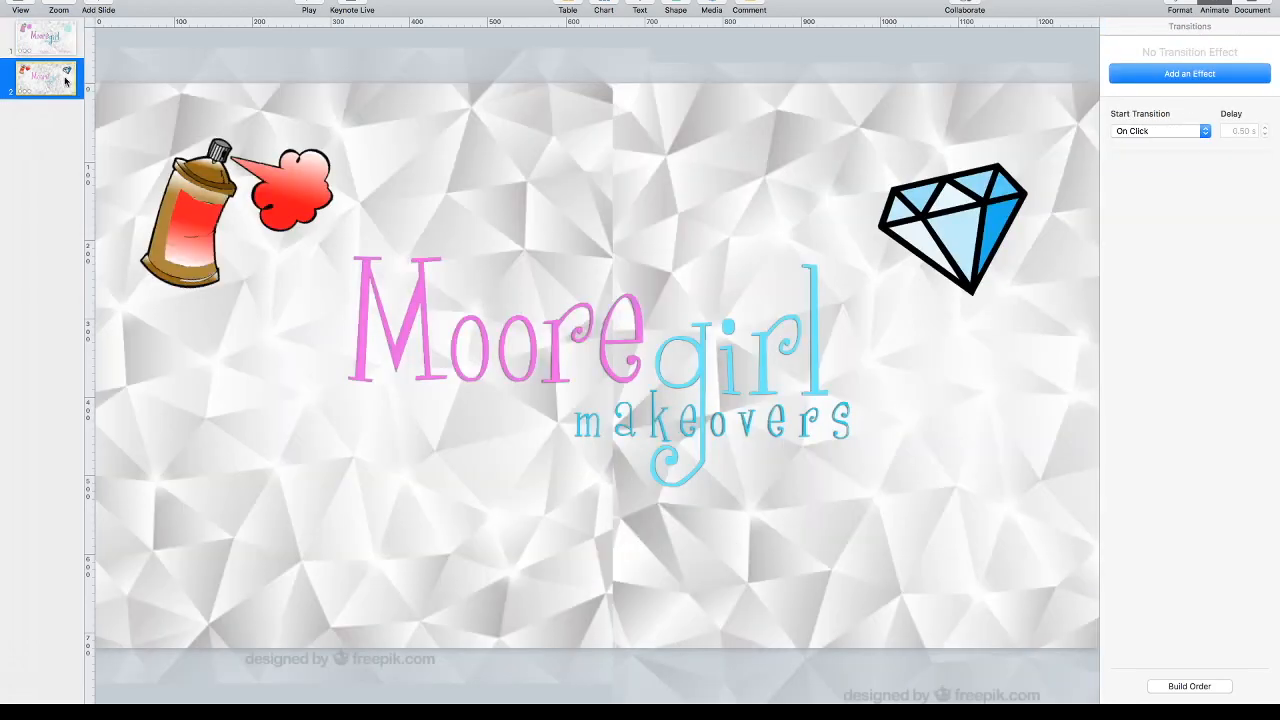
{"action": "left_click", "coordinate": [445, 342]}
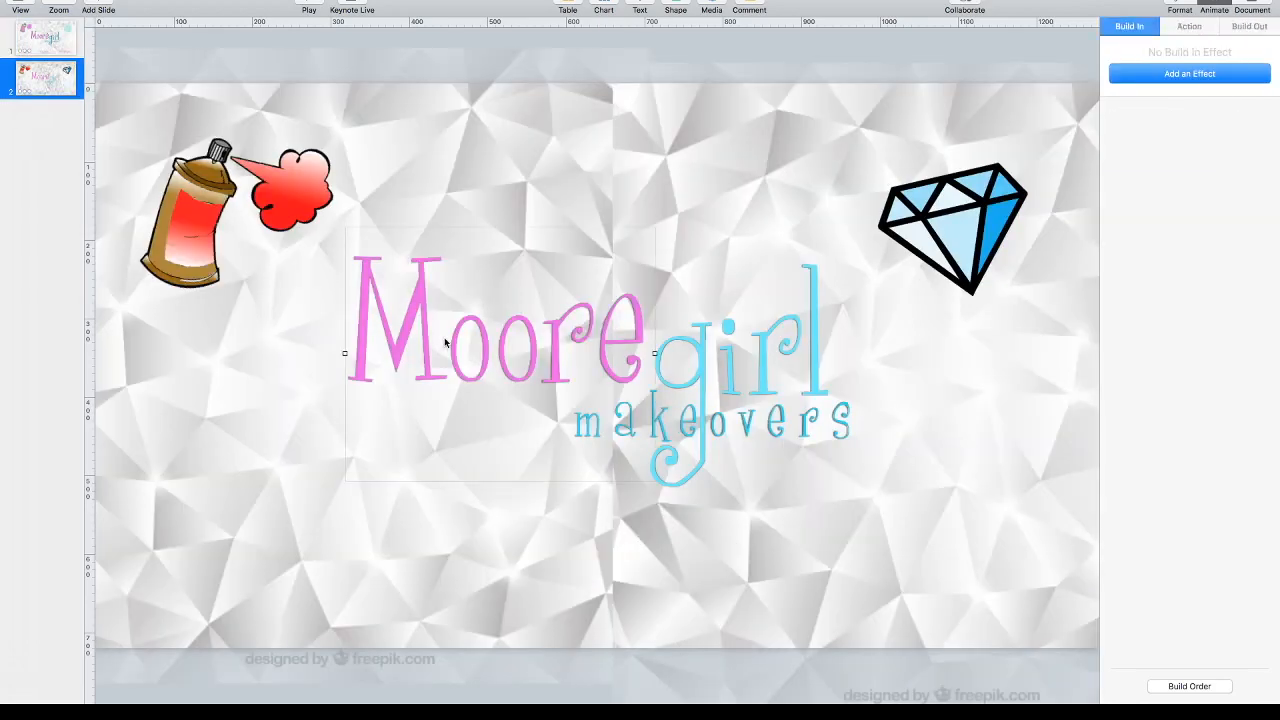
{"action": "left_click", "coordinate": [1182, 8]}
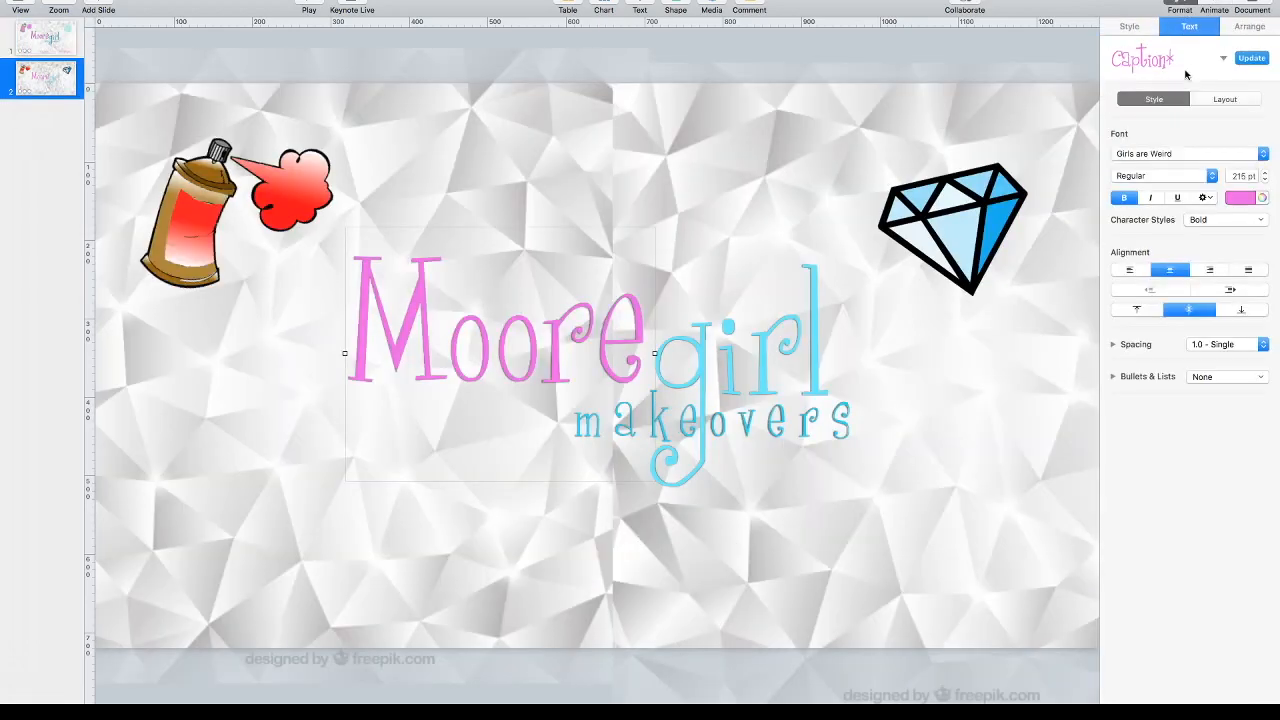
{"action": "left_click", "coordinate": [1214, 8]}
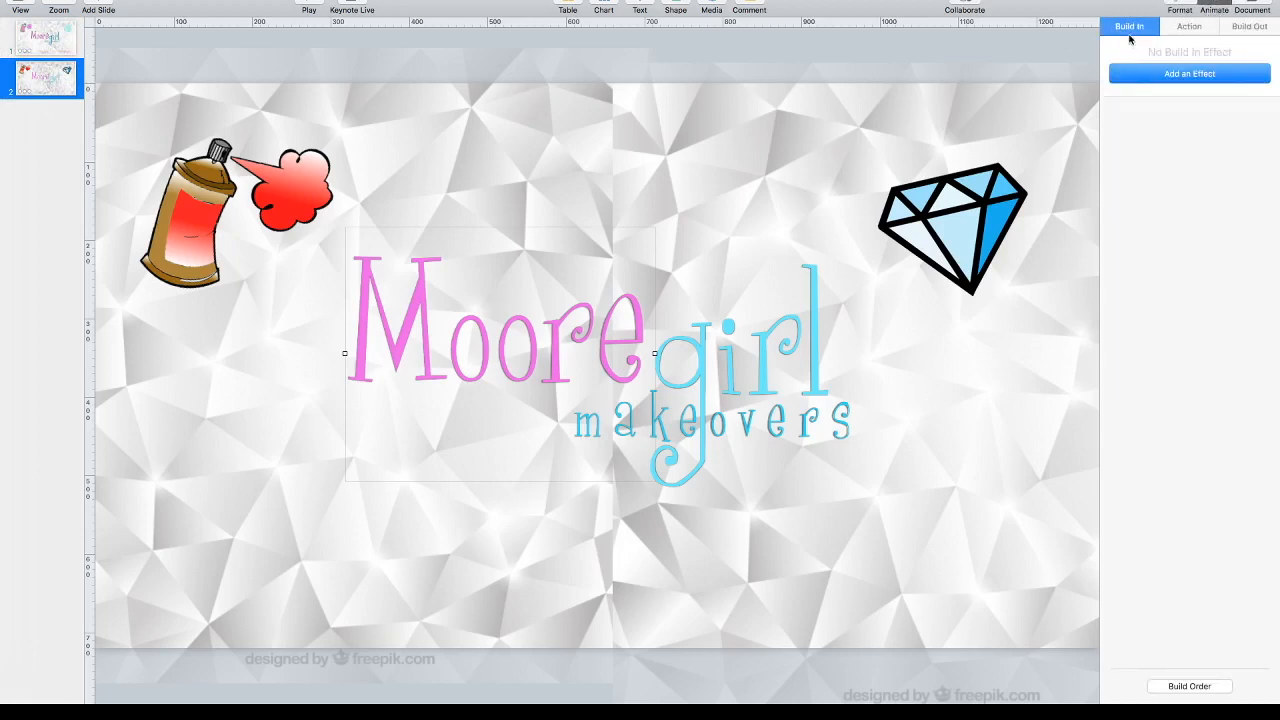
{"action": "left_click", "coordinate": [1173, 78]}
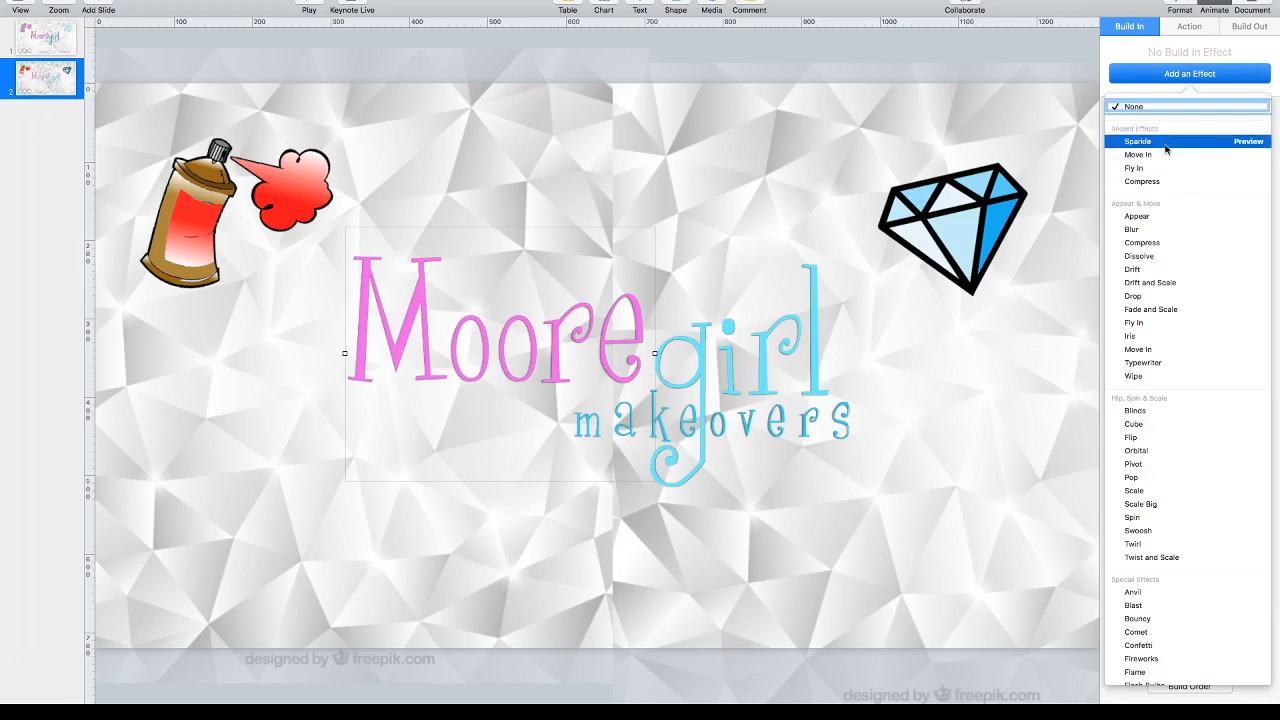
{"action": "left_click", "coordinate": [1166, 155]}
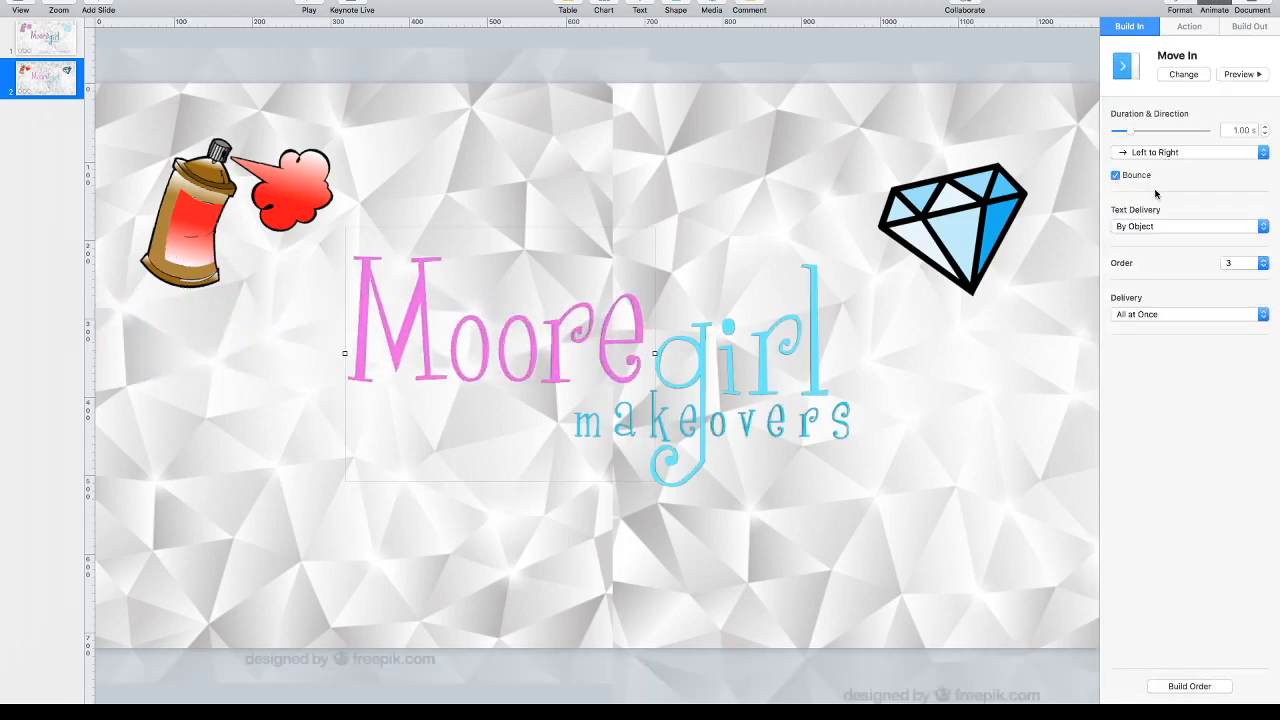
{"action": "left_click", "coordinate": [1245, 77]}
{"action": "left_click", "coordinate": [1243, 75]}
Step: Give the girl text a Move In build-in effect running Right to Left with a 0.60 s duration, and preview it
{"action": "left_click", "coordinate": [771, 331]}
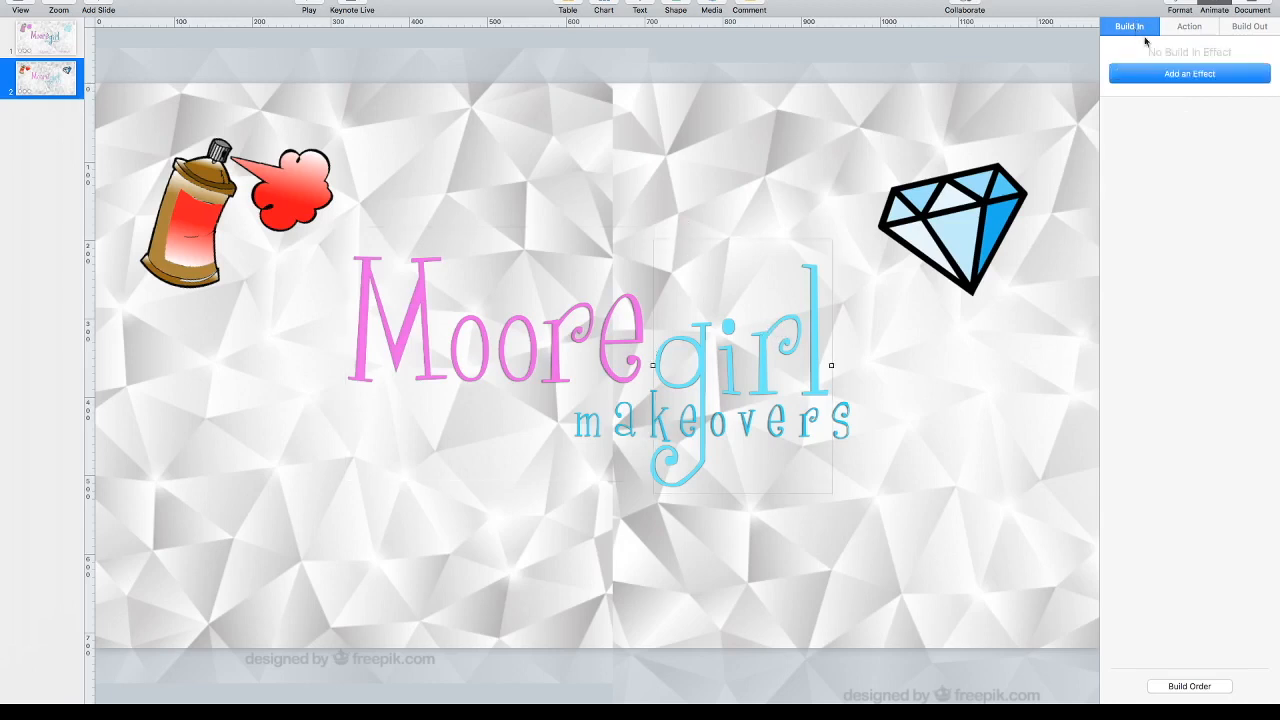
{"action": "left_click", "coordinate": [1171, 77]}
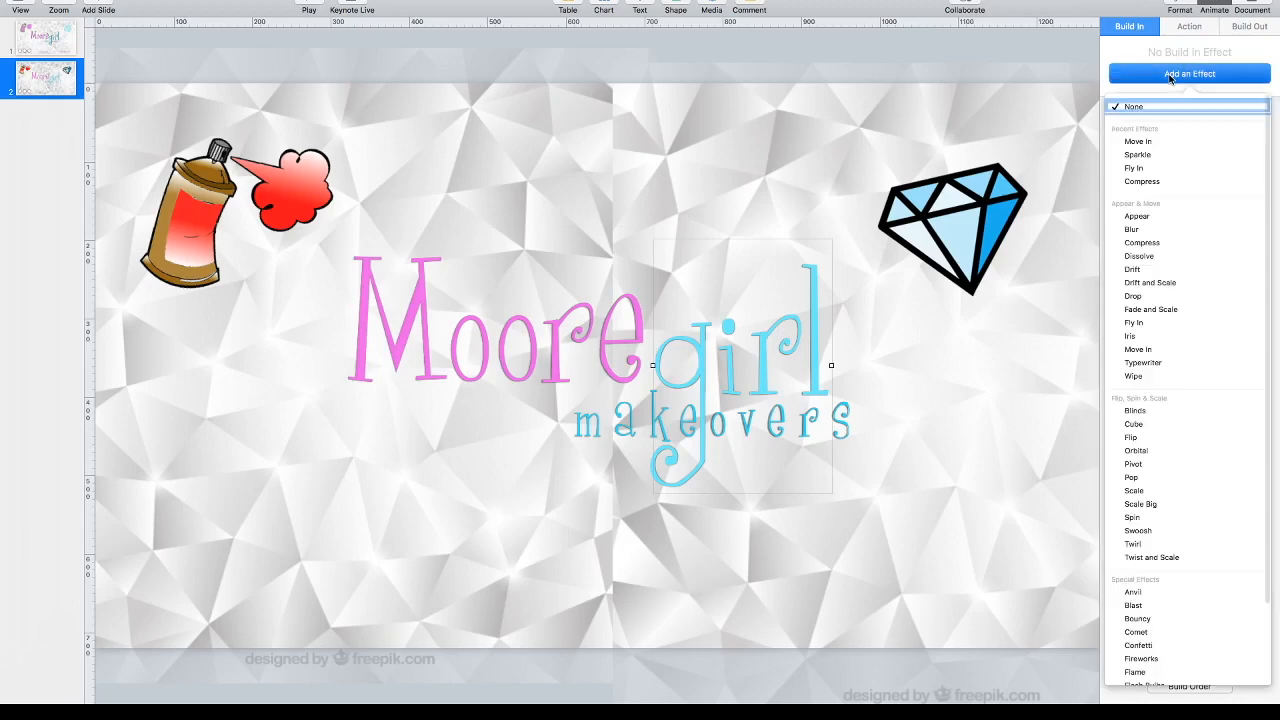
{"action": "left_click", "coordinate": [1161, 147]}
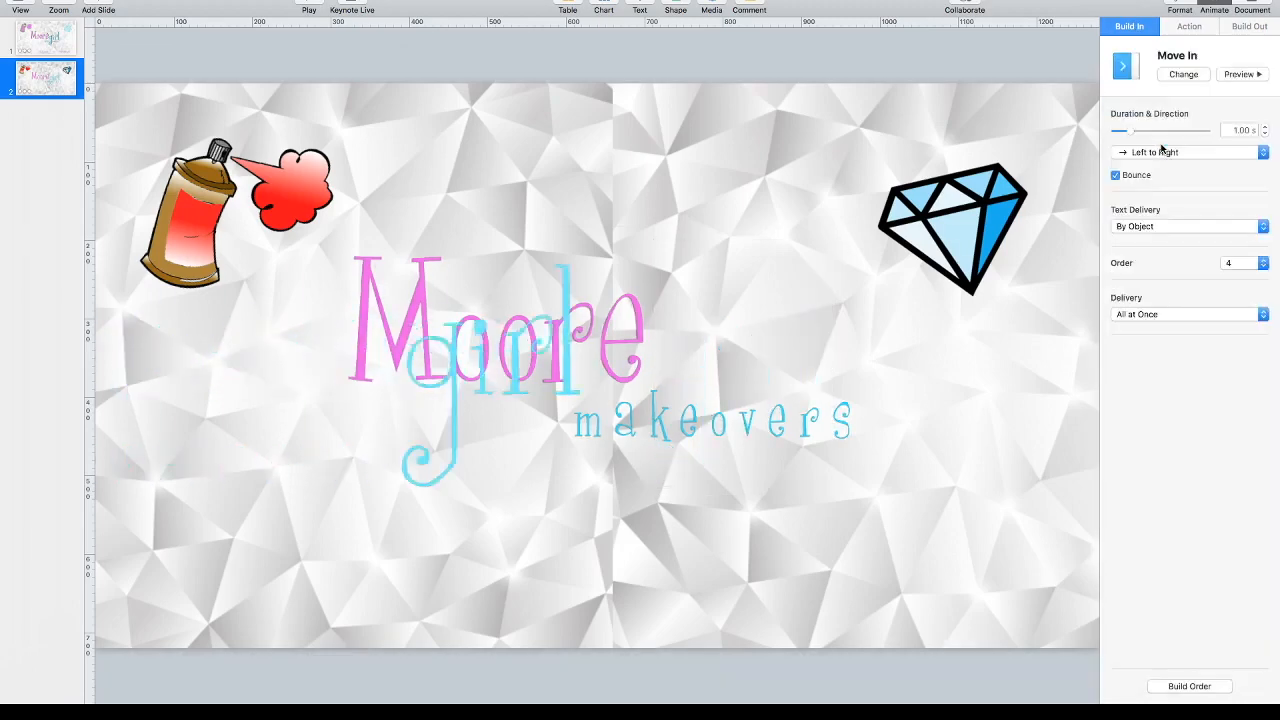
{"action": "left_click", "coordinate": [1264, 156]}
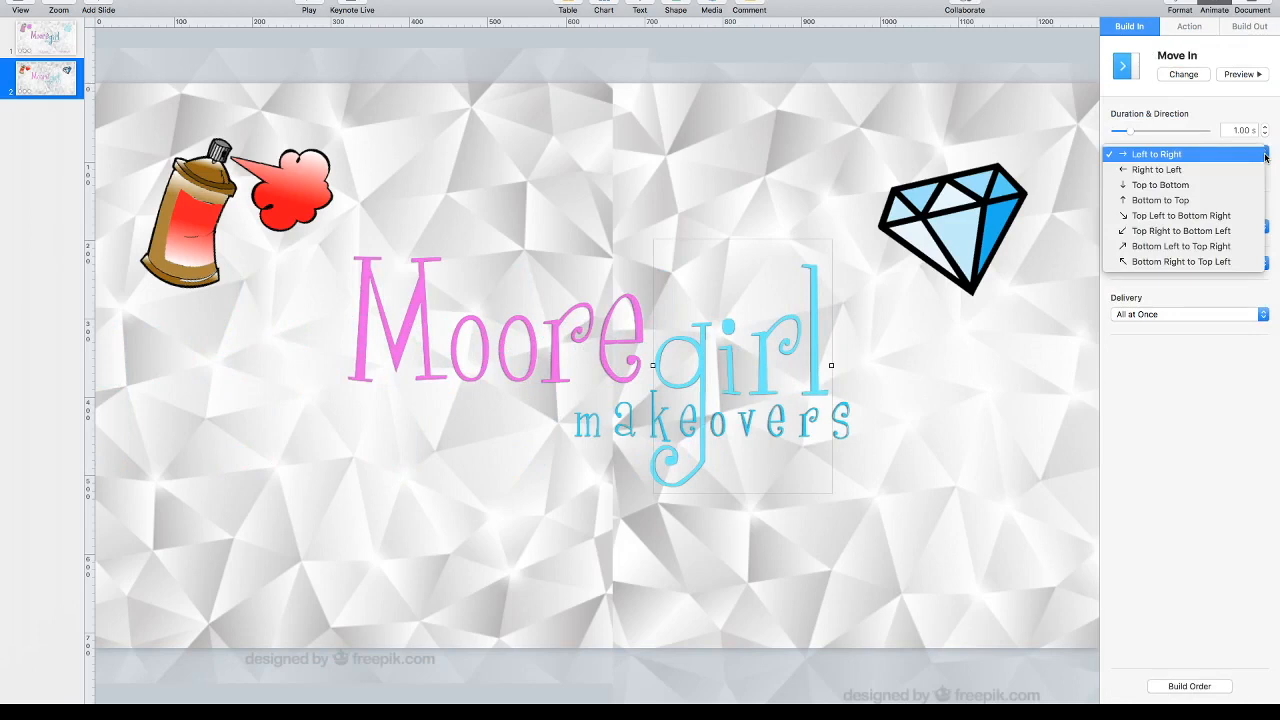
{"action": "left_click", "coordinate": [1248, 172]}
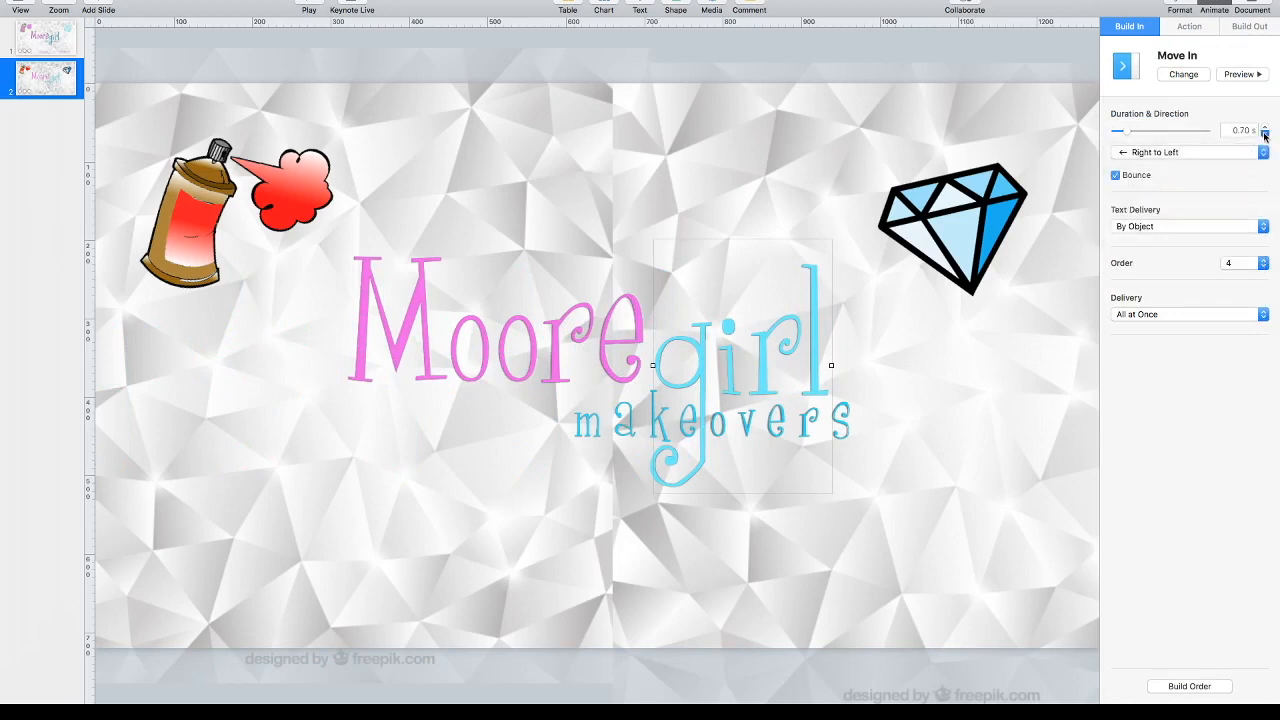
{"action": "left_click", "coordinate": [1249, 76]}
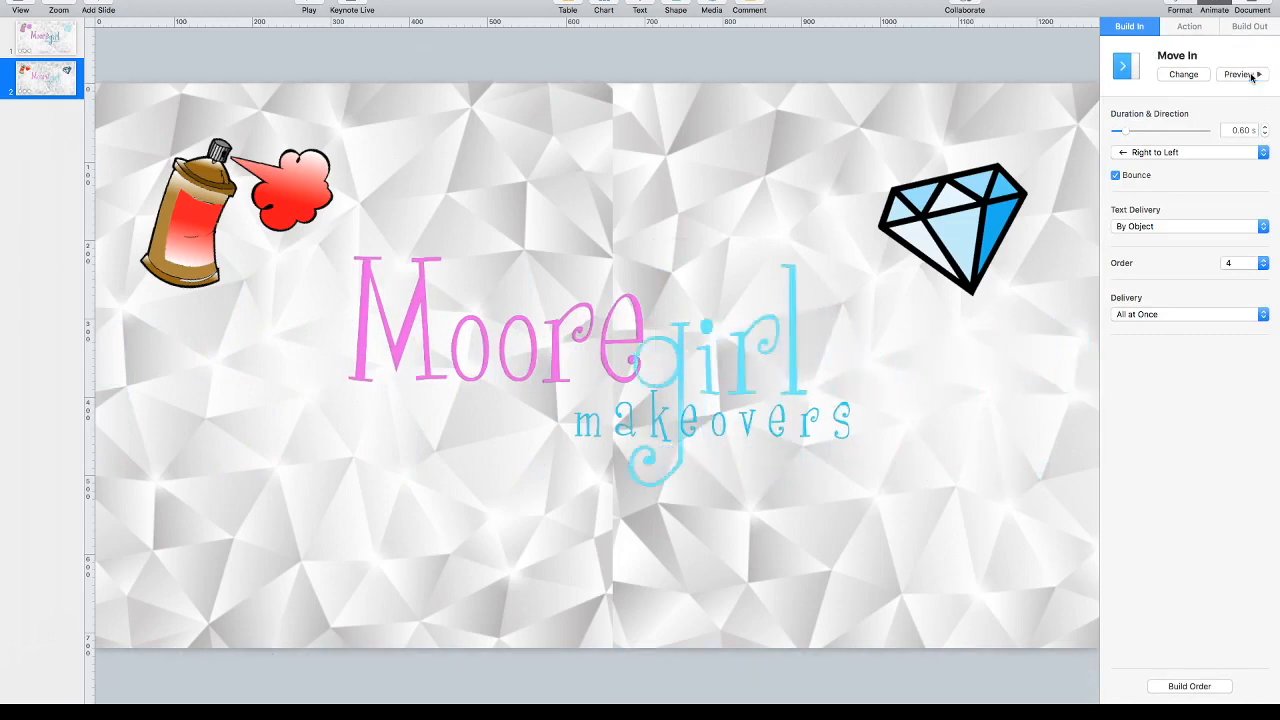
{"action": "left_click", "coordinate": [1249, 76]}
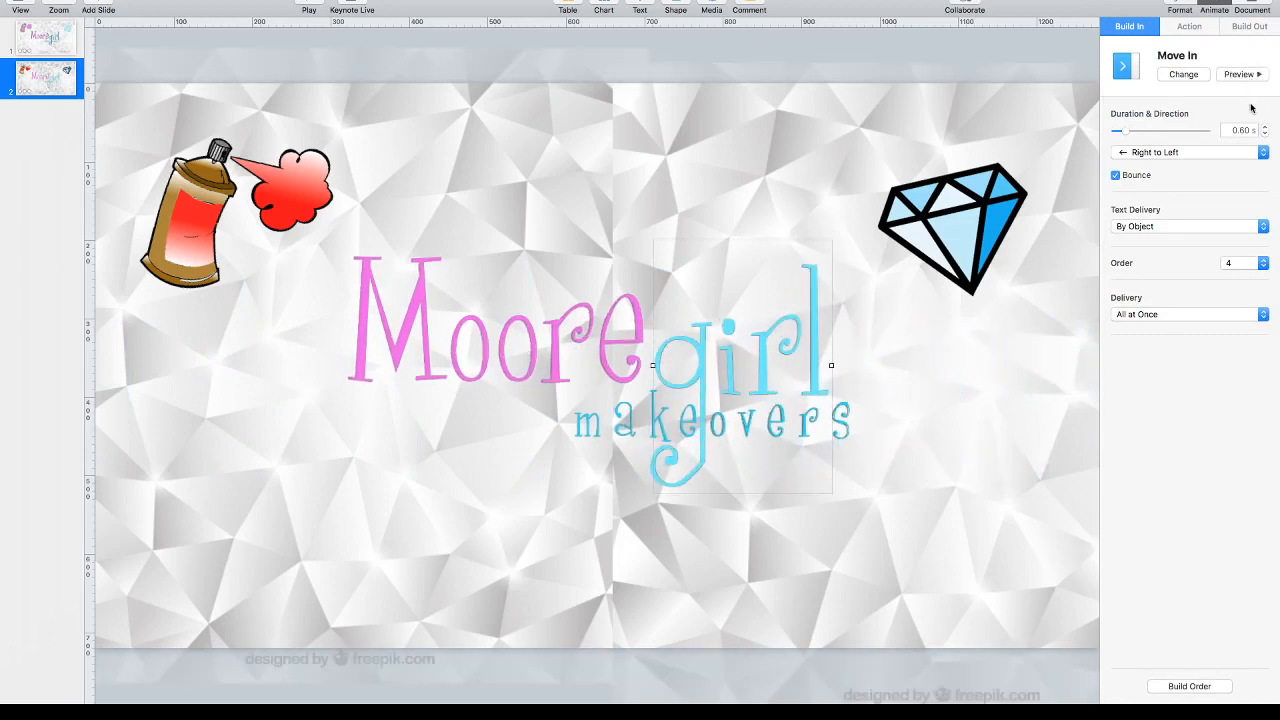
Step: Check the build-in effect and duration of the makeovers text on slide 1
{"action": "left_click", "coordinate": [593, 427]}
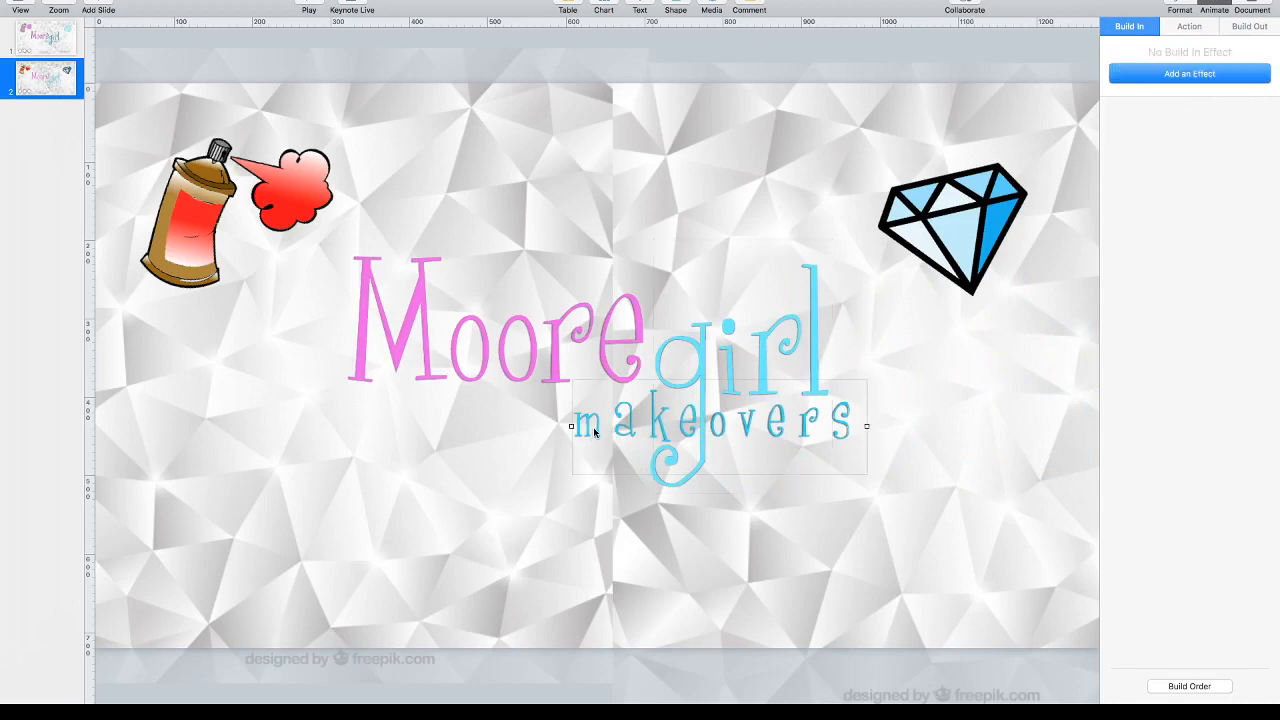
{"action": "left_click", "coordinate": [53, 40]}
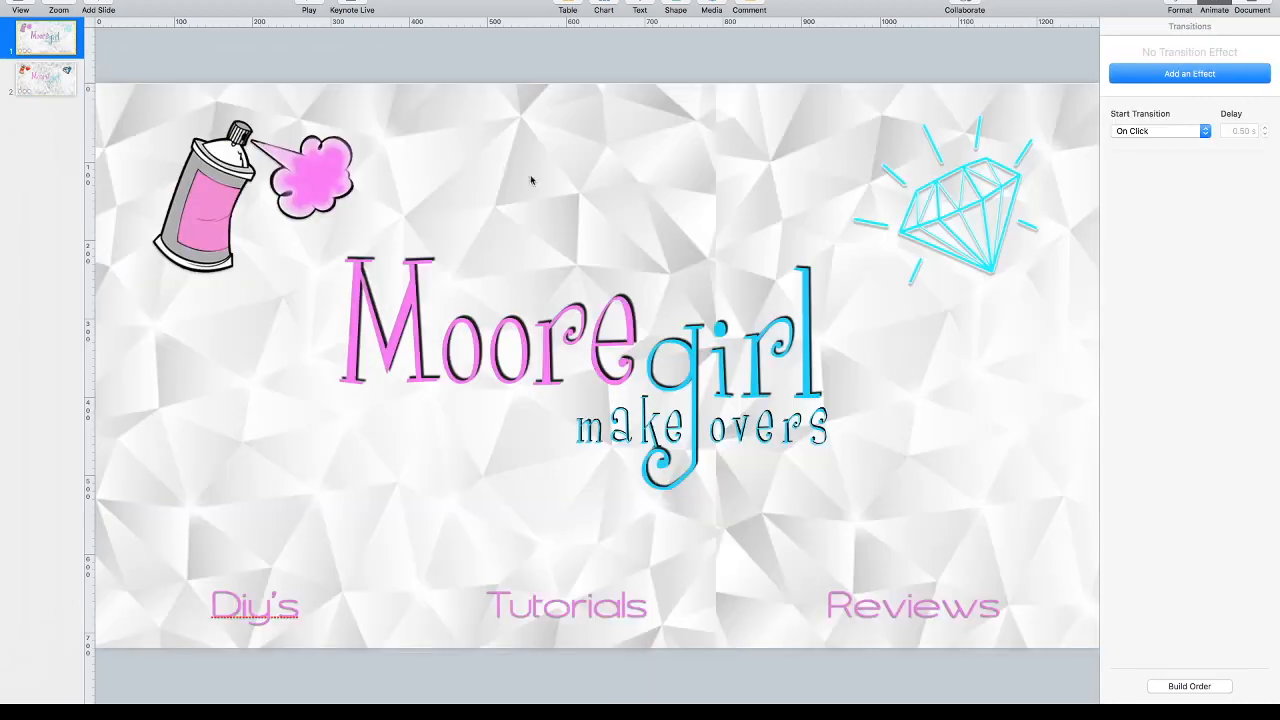
{"action": "left_click", "coordinate": [627, 440]}
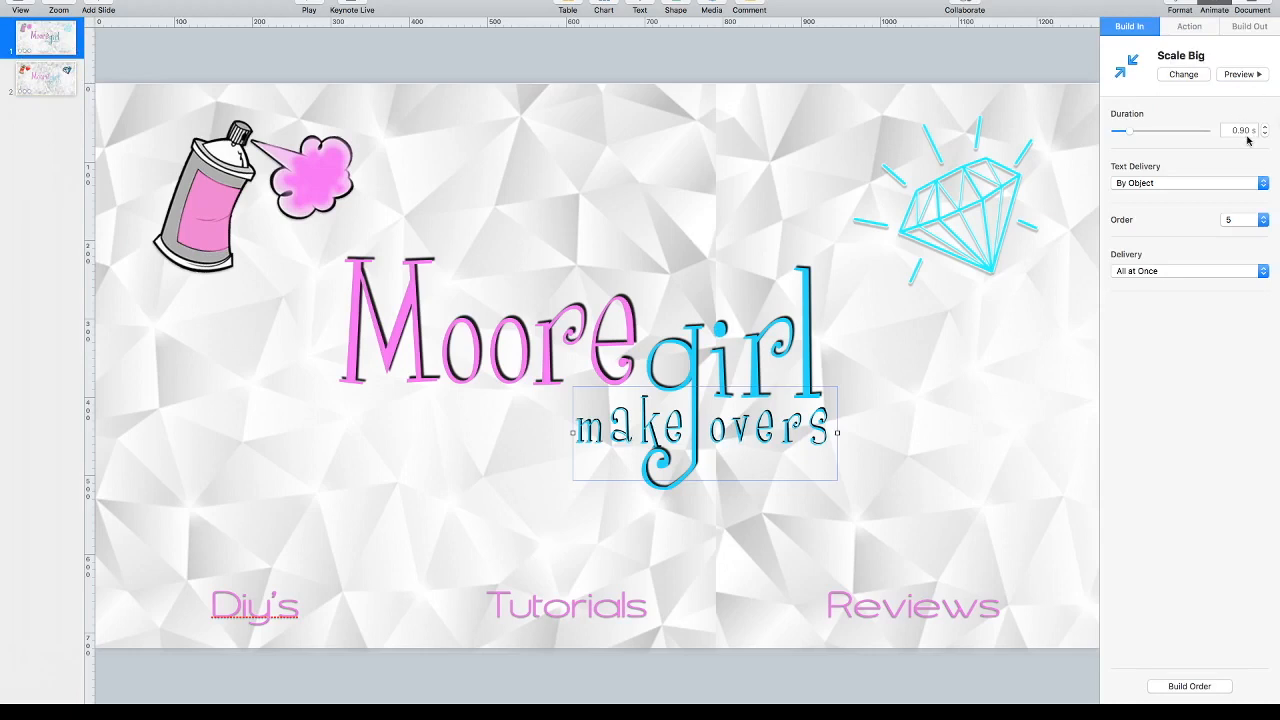
Step: Give the makeovers text on slide 2 a Scale Big build-in effect with a 0.60 s duration, and preview it
{"action": "left_click", "coordinate": [60, 78]}
{"action": "left_click", "coordinate": [635, 420]}
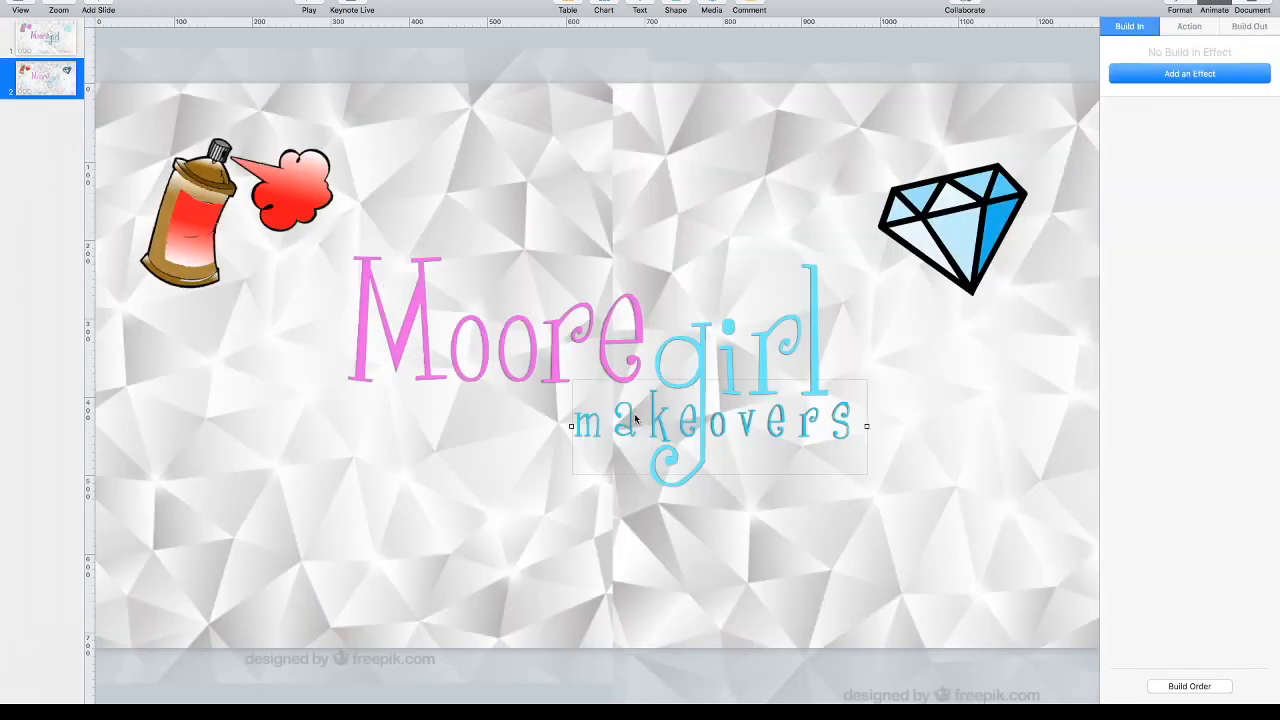
{"action": "left_click", "coordinate": [1213, 5]}
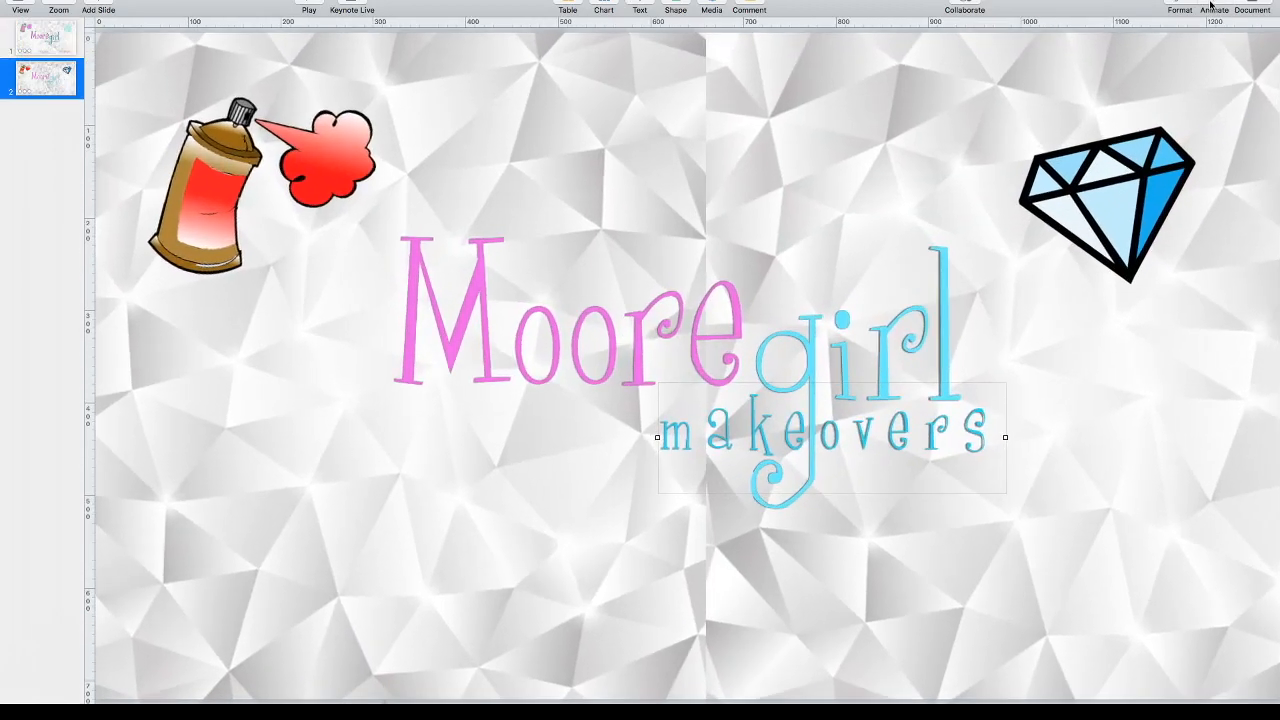
{"action": "left_click", "coordinate": [1213, 5]}
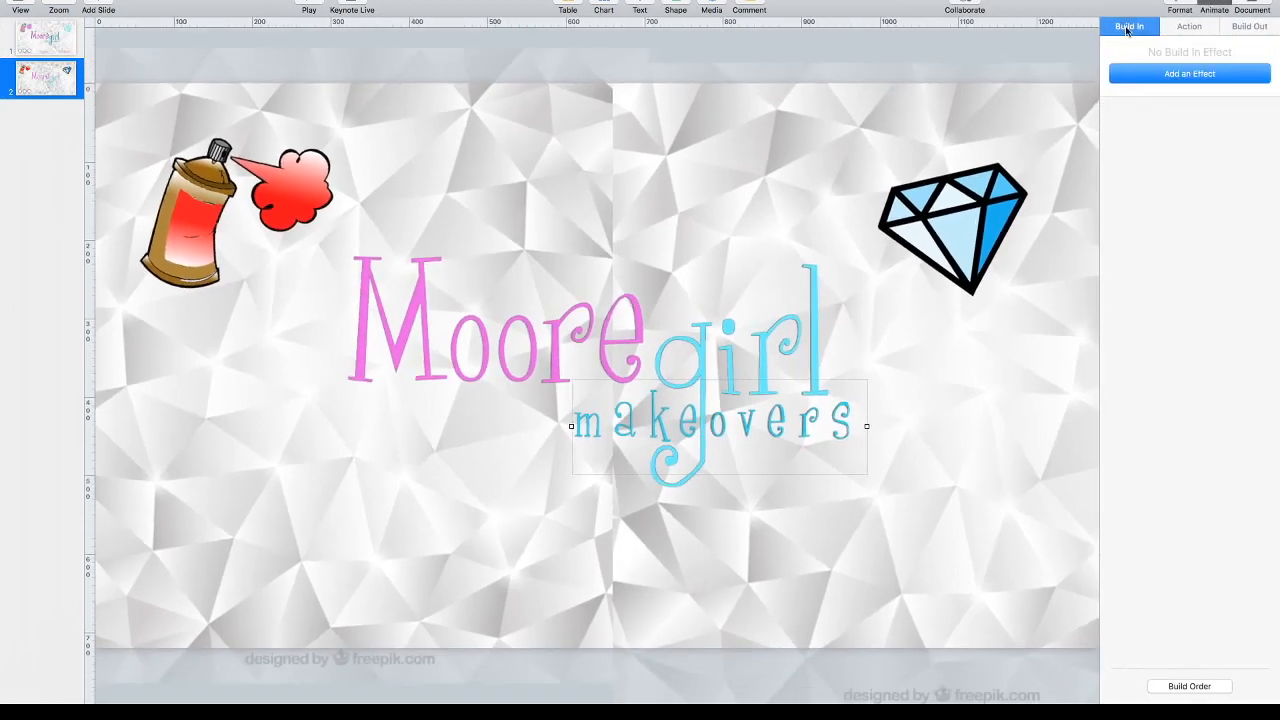
{"action": "left_click", "coordinate": [1181, 77]}
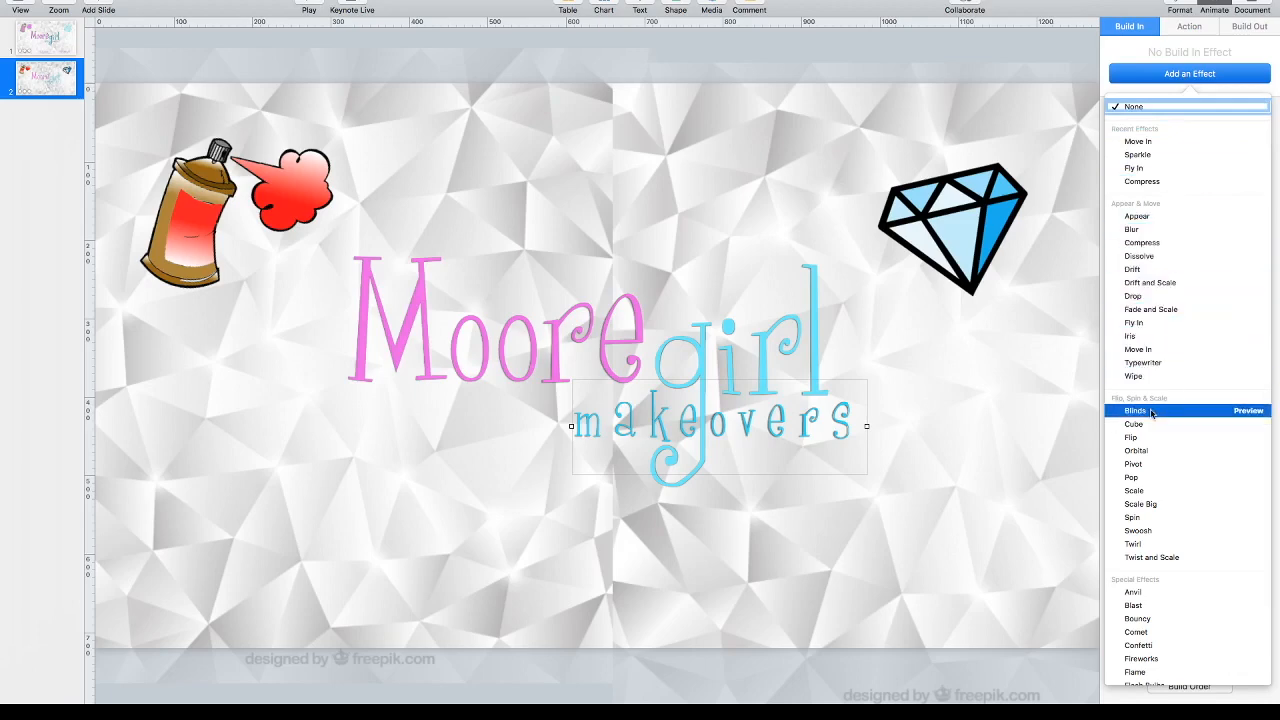
{"action": "scroll", "coordinate": [1160, 450], "scroll_direction": "down", "scroll_amount": 3}
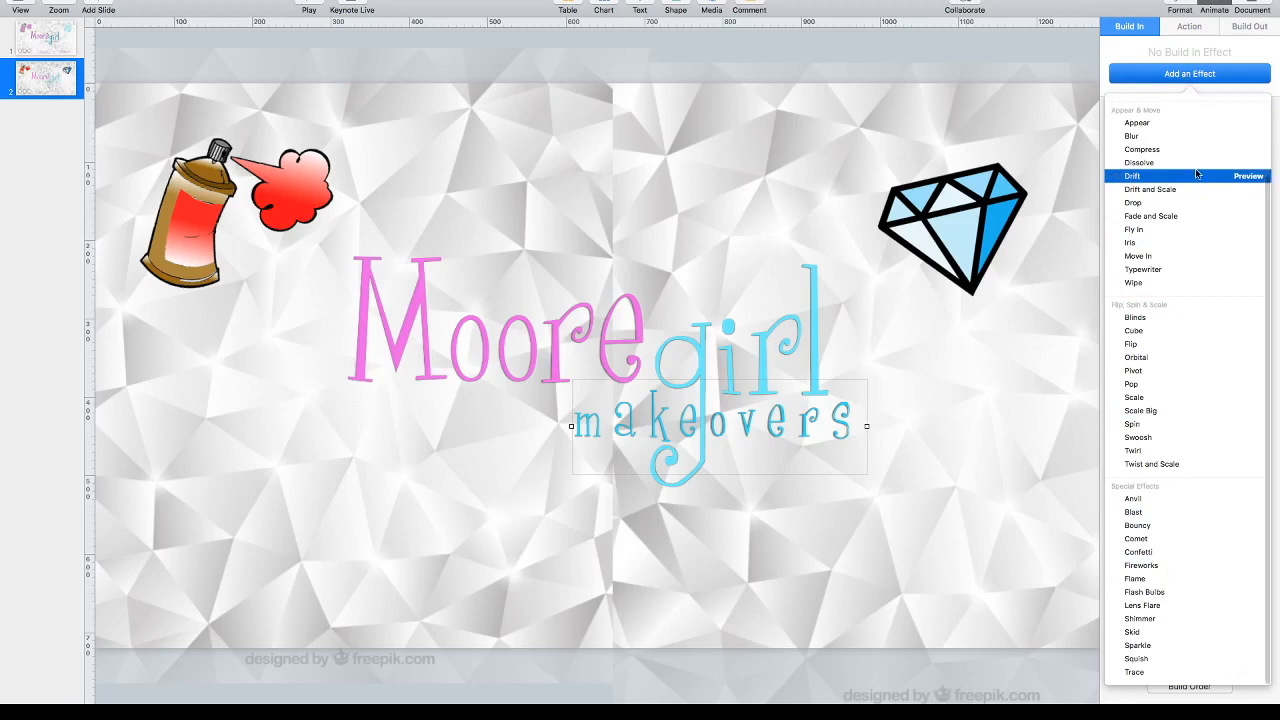
{"action": "scroll", "coordinate": [1196, 173], "scroll_direction": "up", "scroll_amount": 3}
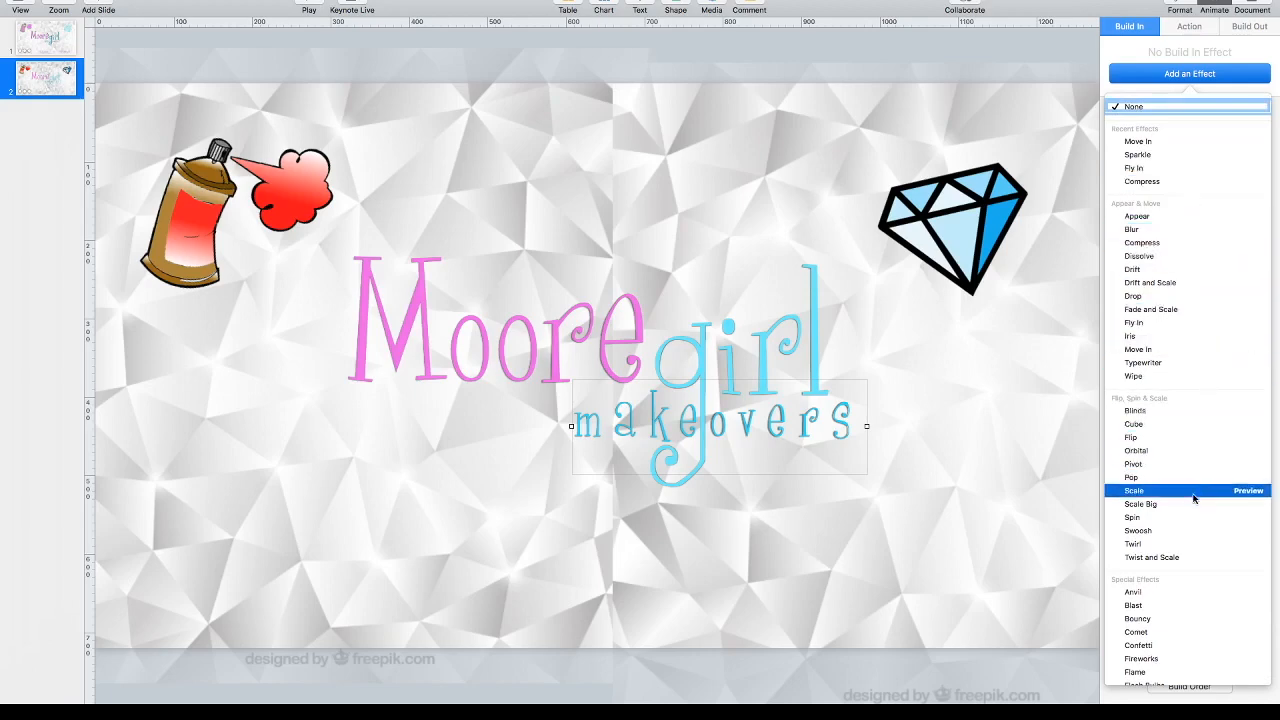
{"action": "left_click", "coordinate": [1141, 504]}
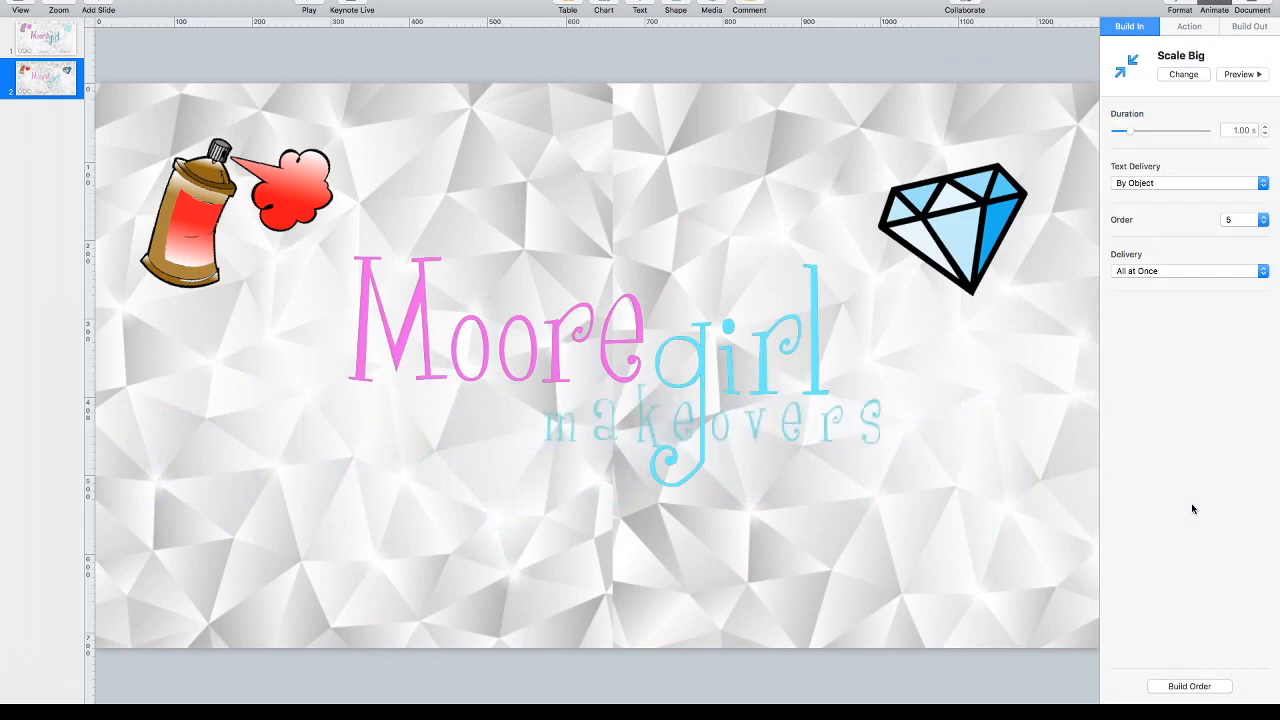
{"action": "left_click", "coordinate": [1240, 75]}
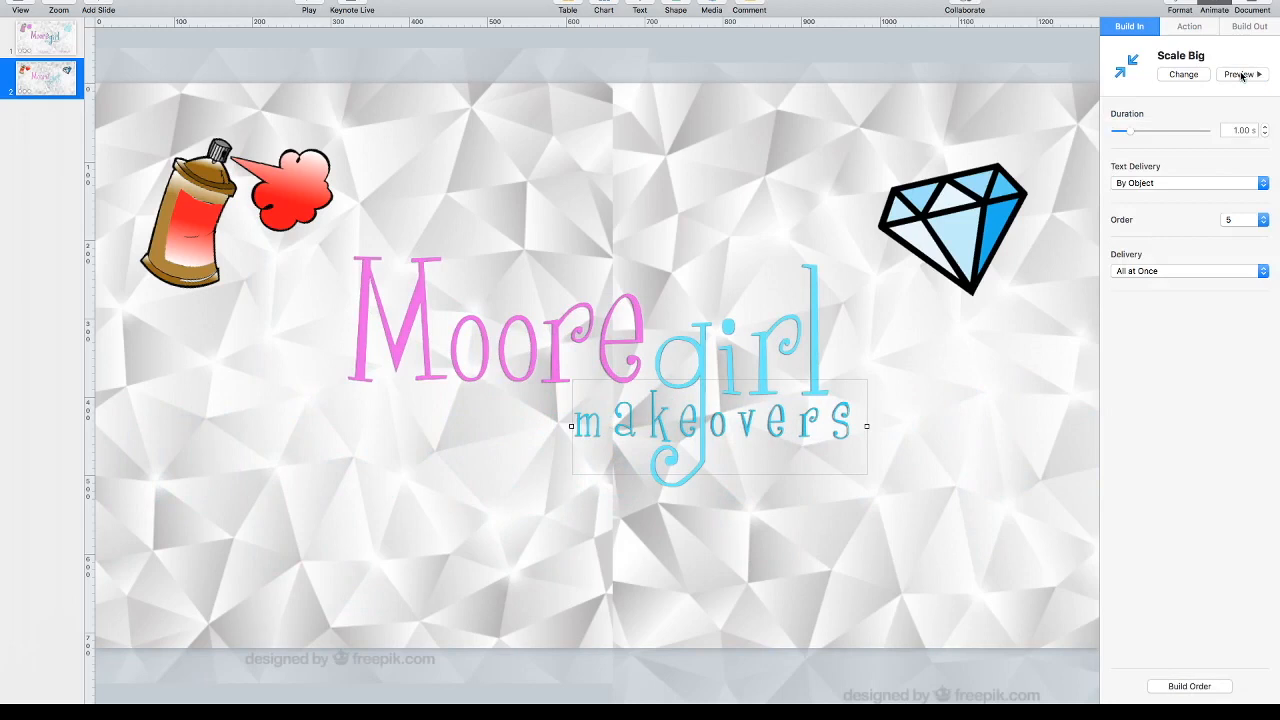
{"action": "left_click", "coordinate": [1265, 135]}
{"action": "left_click", "coordinate": [1243, 76]}
Step: Play slide 2's animation in the slideshow, and examine the build-in and action effects of the makeovers text on slide 1
{"action": "left_click", "coordinate": [310, 4]}
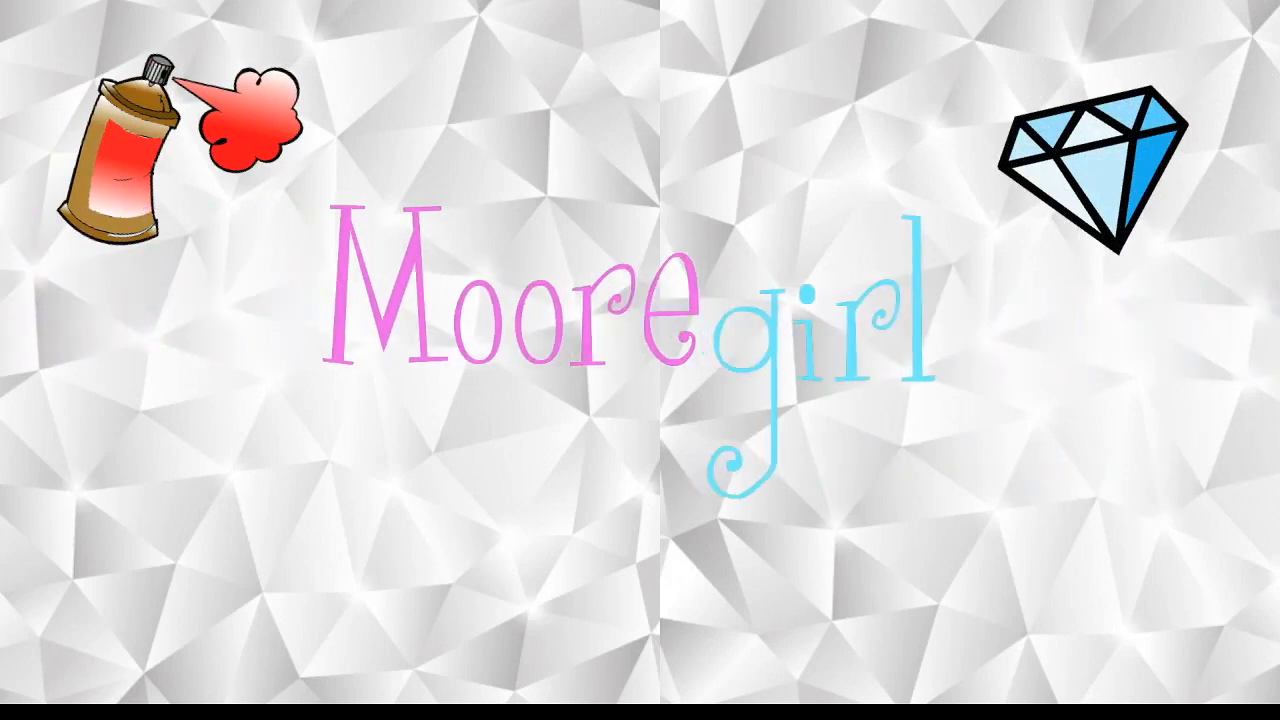
{"action": "key", "text": "Escape"}
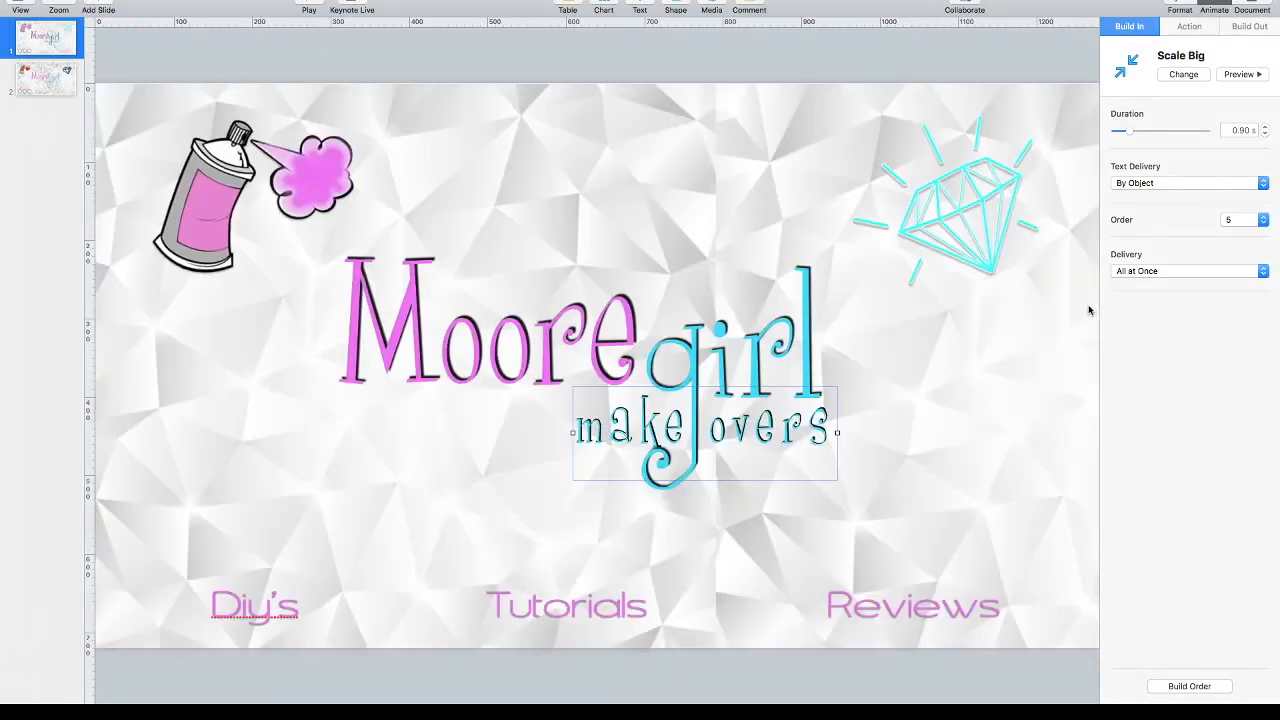
{"action": "left_click", "coordinate": [1248, 76]}
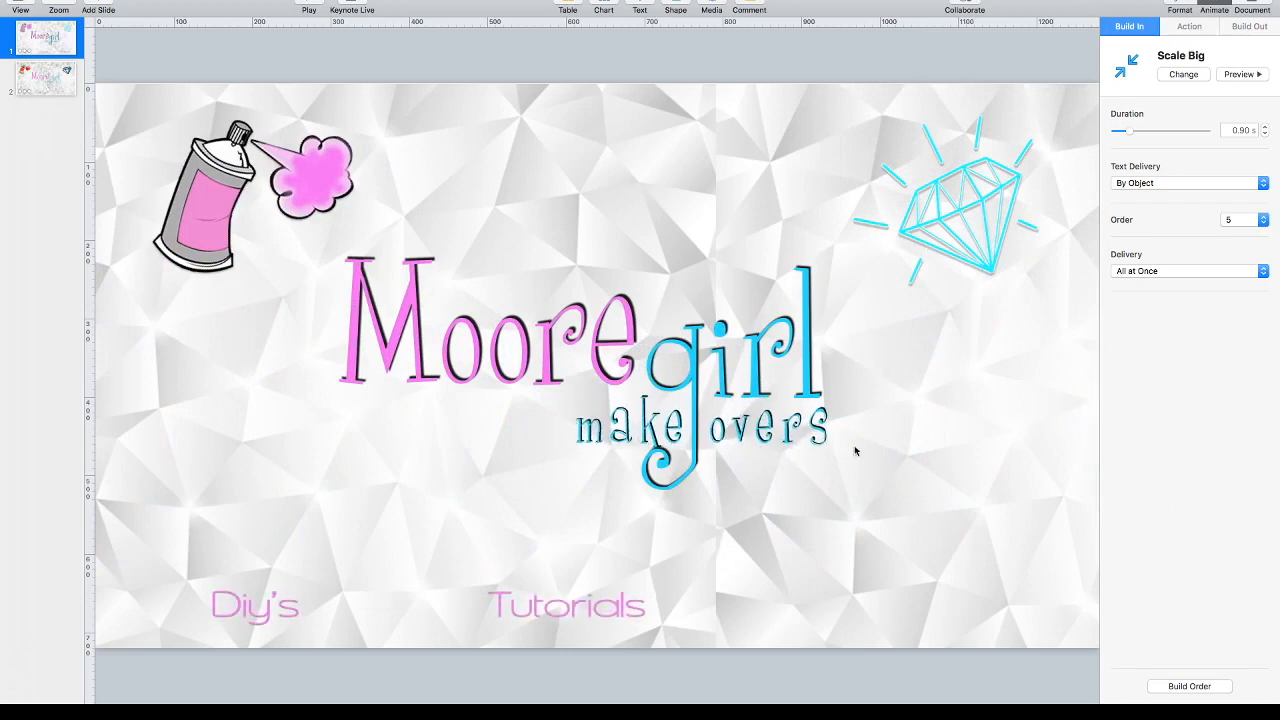
{"action": "left_click", "coordinate": [734, 428]}
{"action": "left_click", "coordinate": [609, 431]}
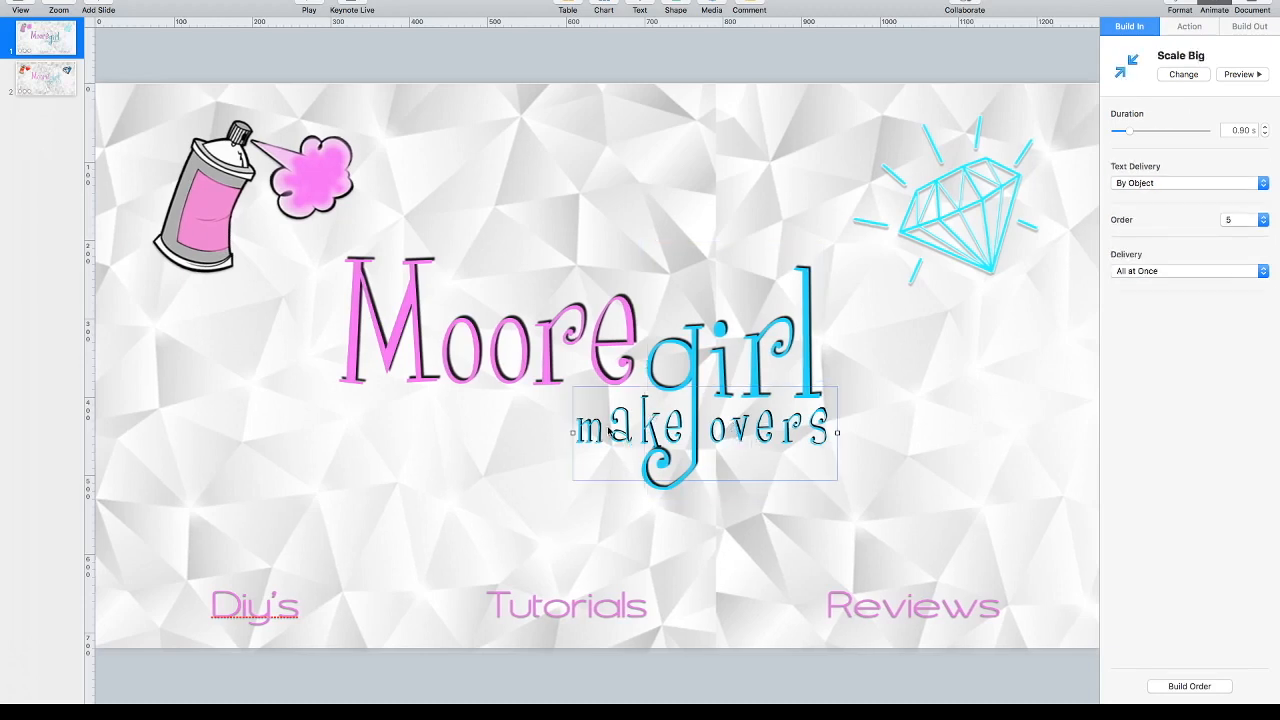
{"action": "left_click", "coordinate": [1189, 27]}
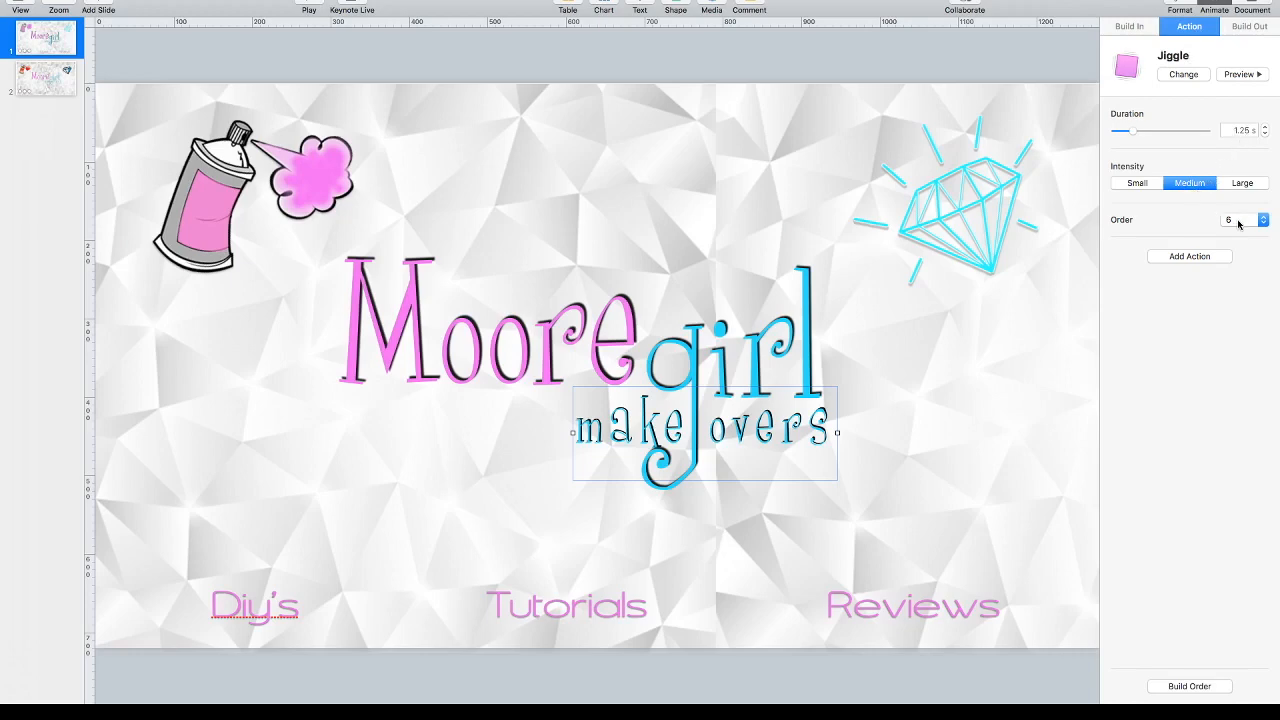
Step: Add a Jiggle action effect to the makeovers text on slide 2 and set its duration to 1.25 s
{"action": "left_click", "coordinate": [60, 80]}
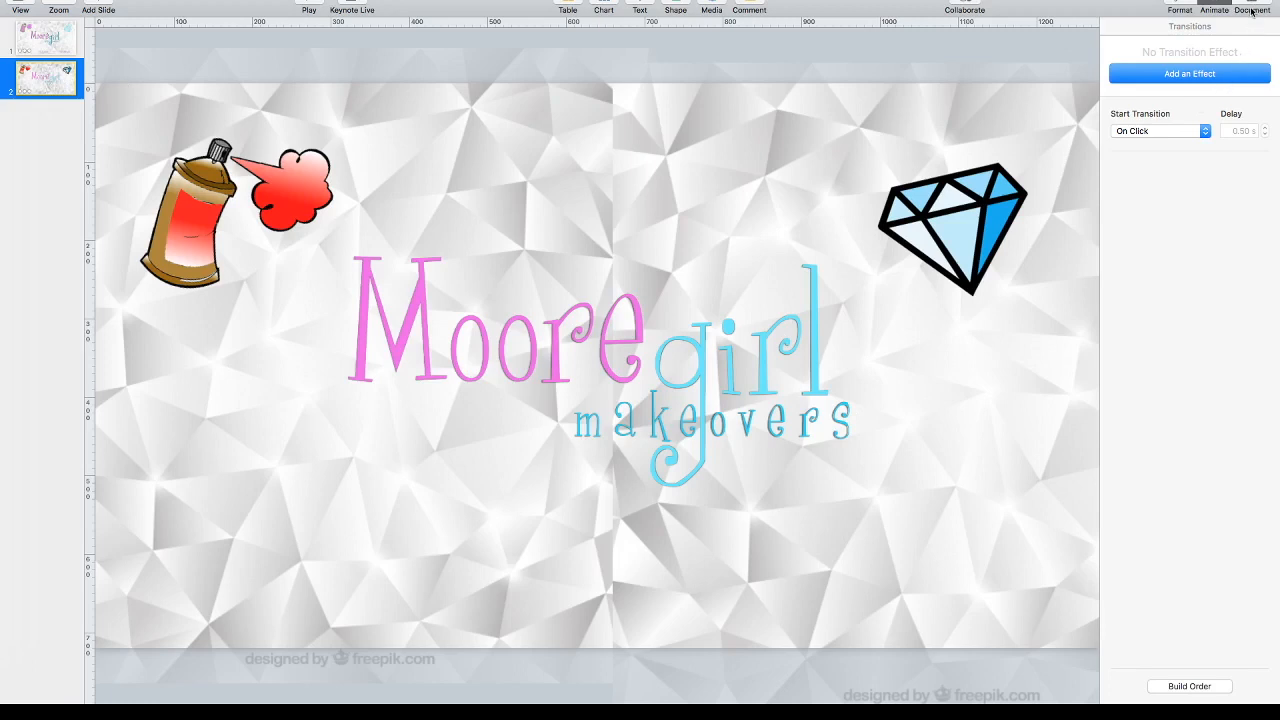
{"action": "left_click", "coordinate": [757, 433]}
{"action": "left_click", "coordinate": [1248, 80]}
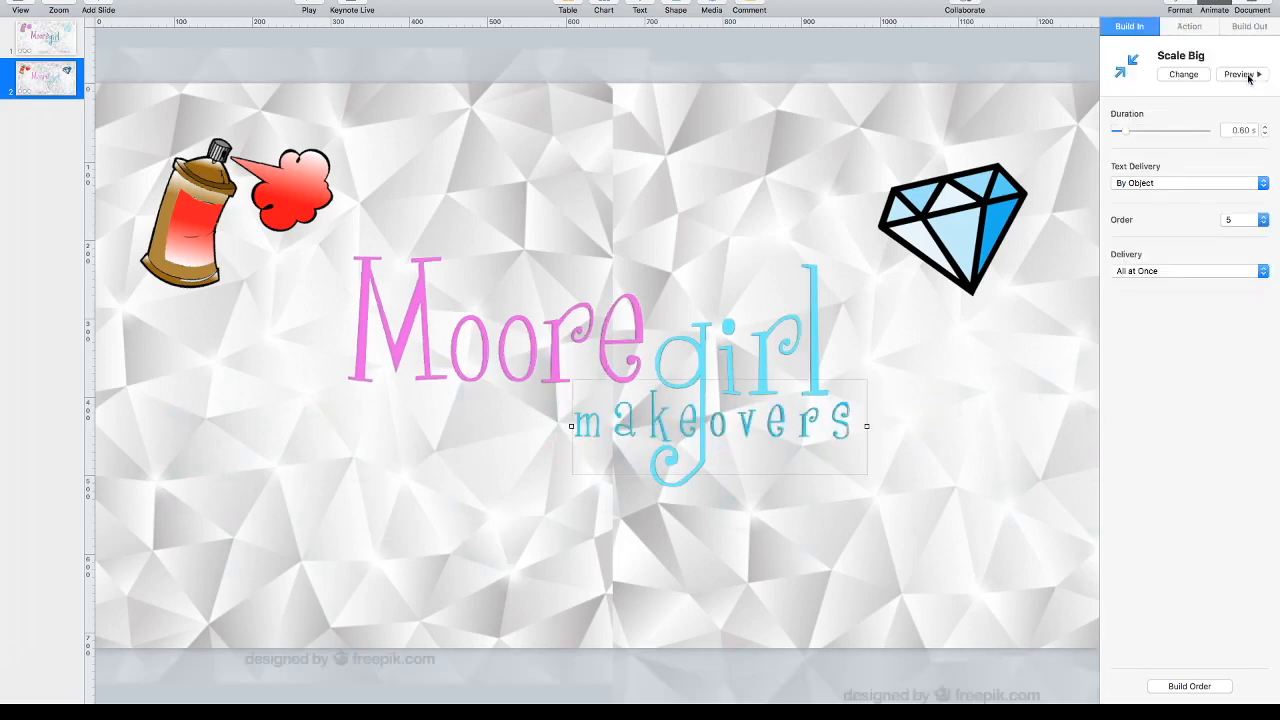
{"action": "left_click", "coordinate": [1189, 28]}
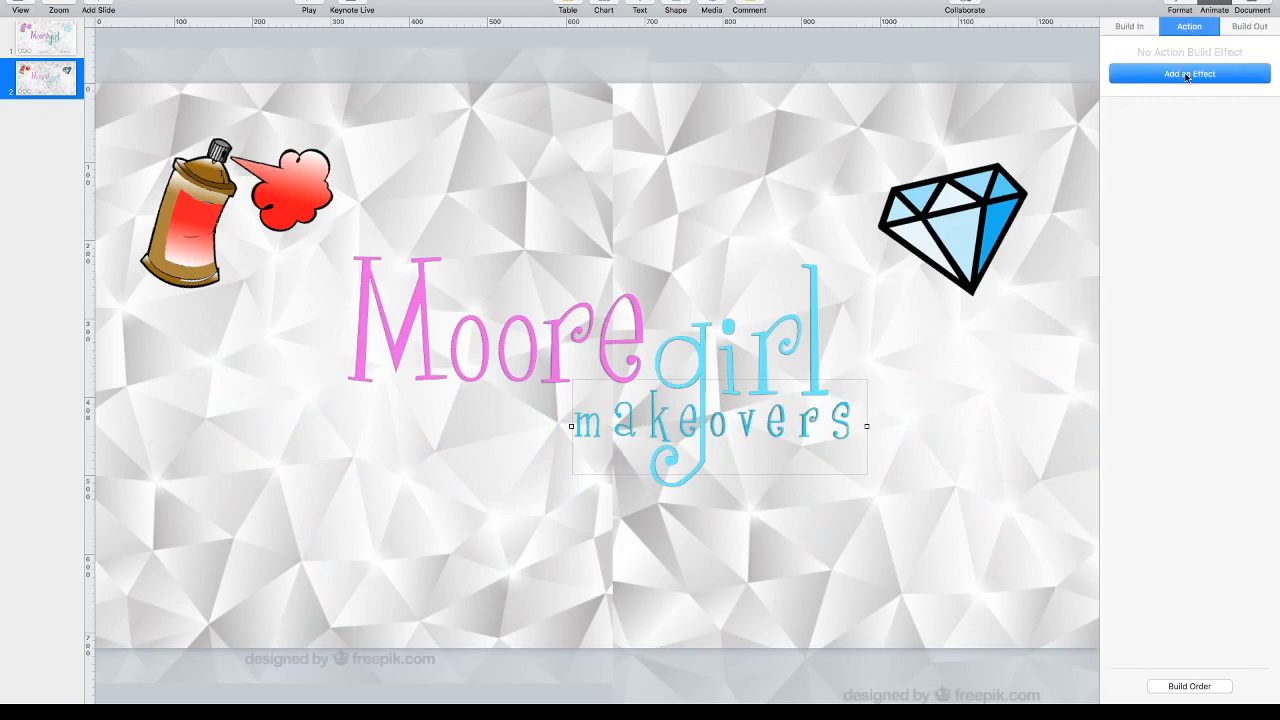
{"action": "left_click", "coordinate": [1187, 75]}
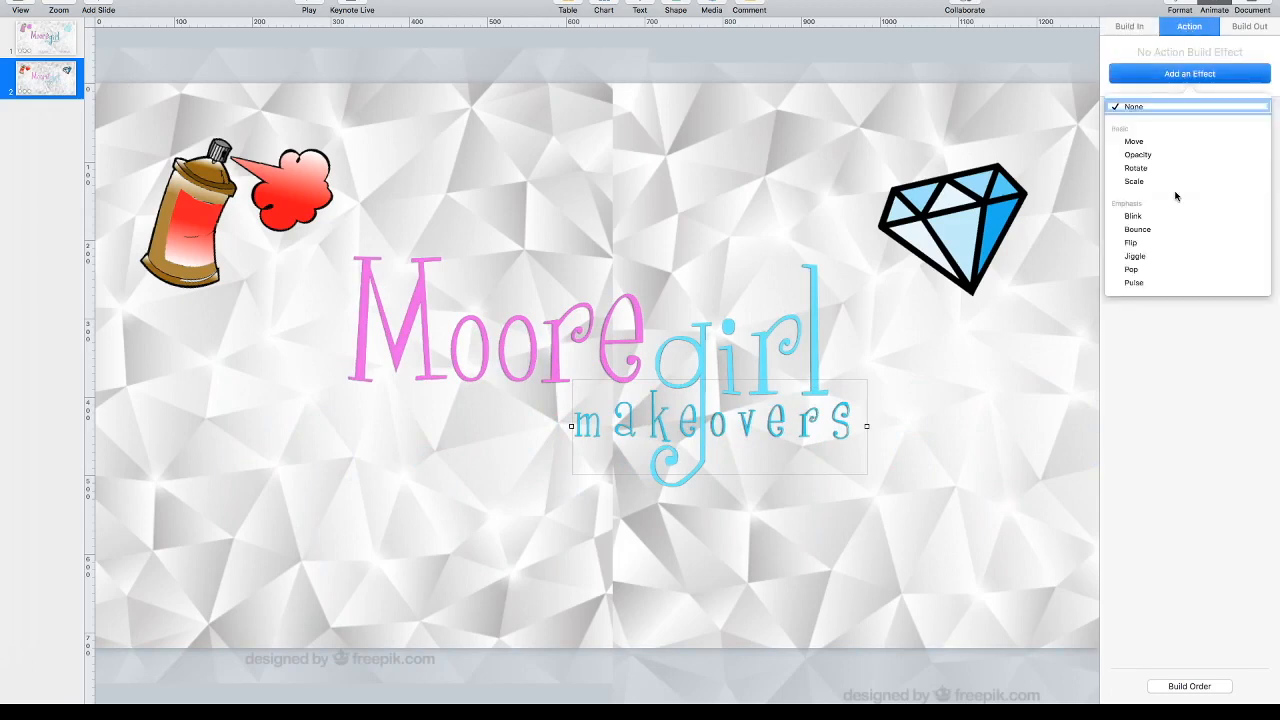
{"action": "left_click", "coordinate": [1155, 256]}
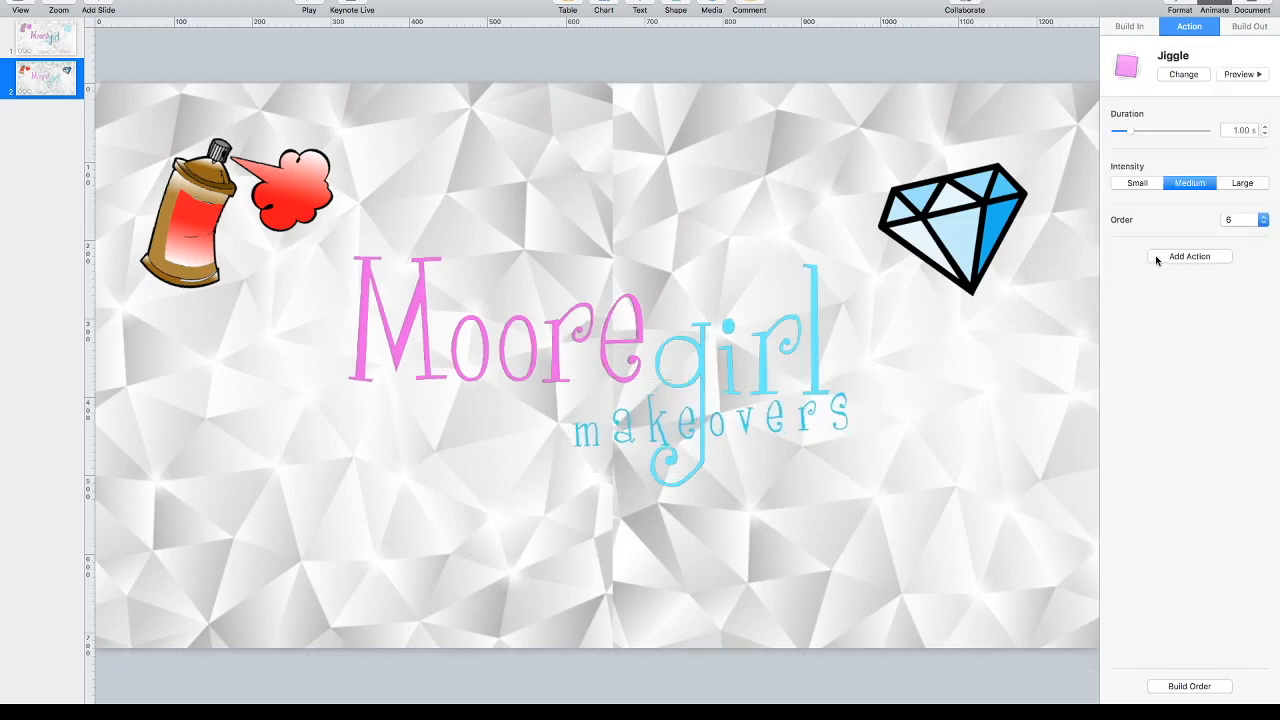
{"action": "left_click", "coordinate": [1264, 127]}
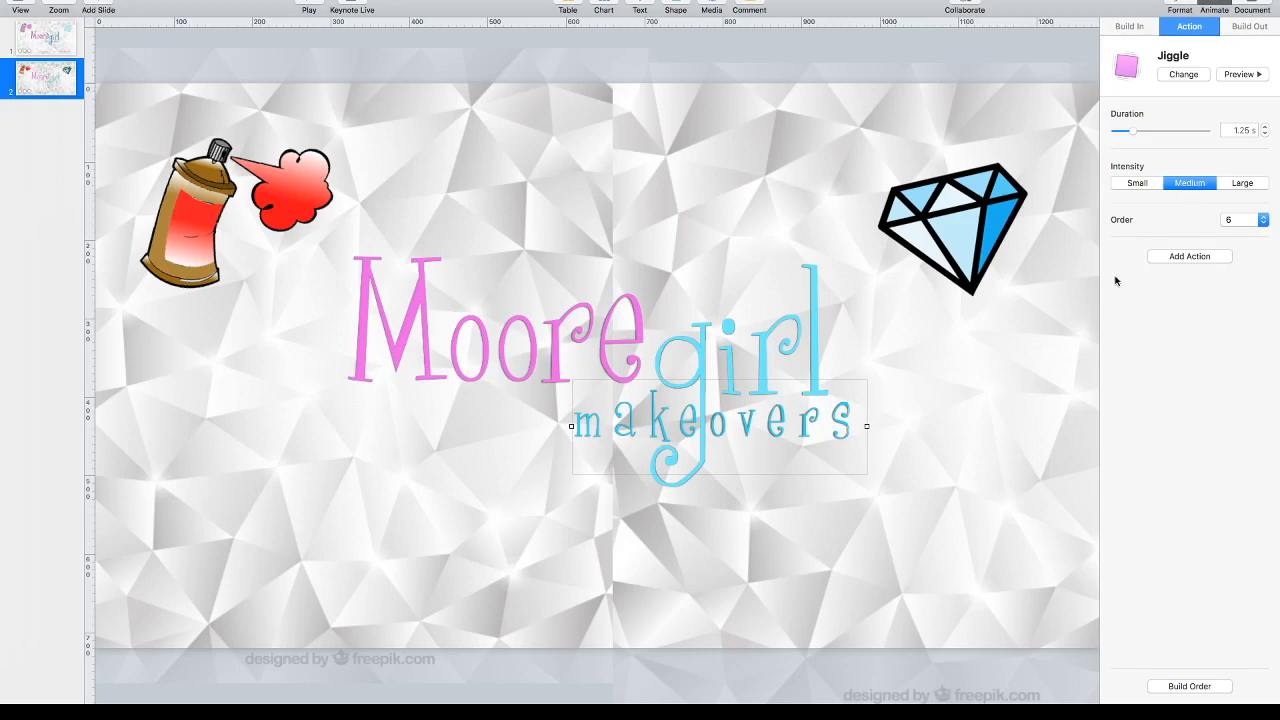
Step: Preview the Jiggle action on slide 2, and check the build-in effects of the Diy's, Tutorials and Reviews captions on slide 1
{"action": "left_click", "coordinate": [1240, 75]}
{"action": "left_click", "coordinate": [56, 32]}
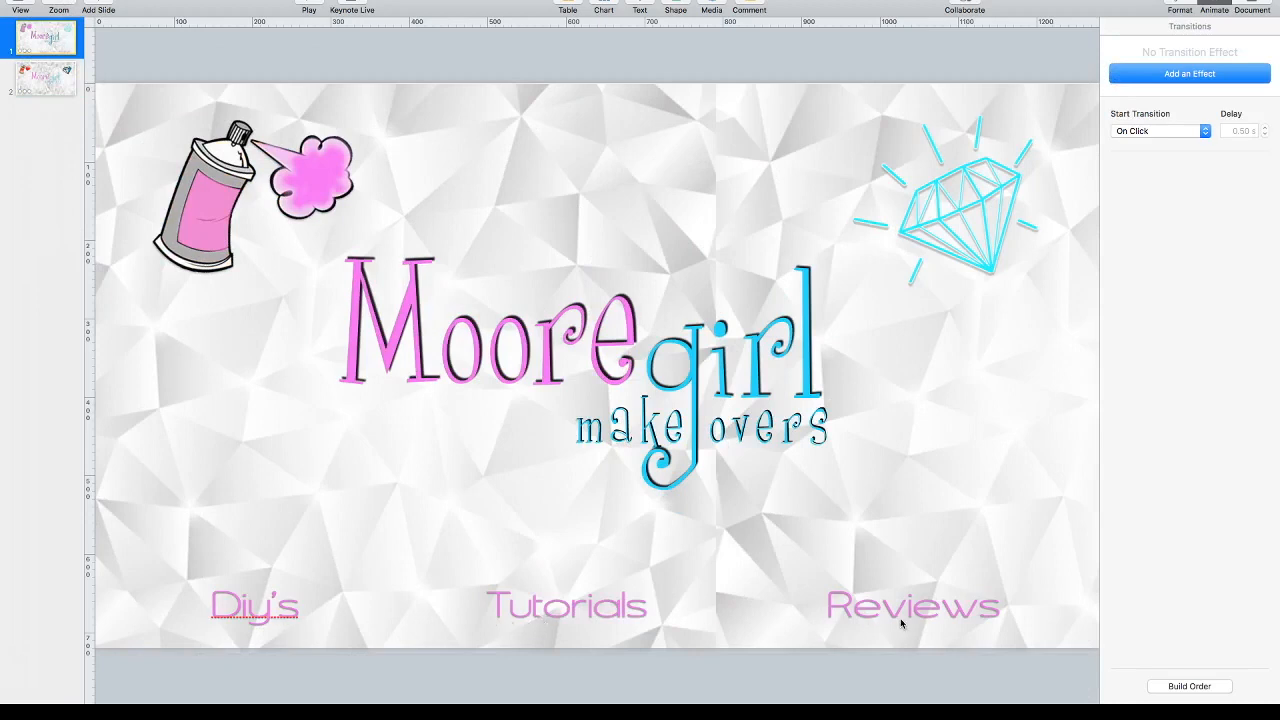
{"action": "left_click", "coordinate": [240, 611]}
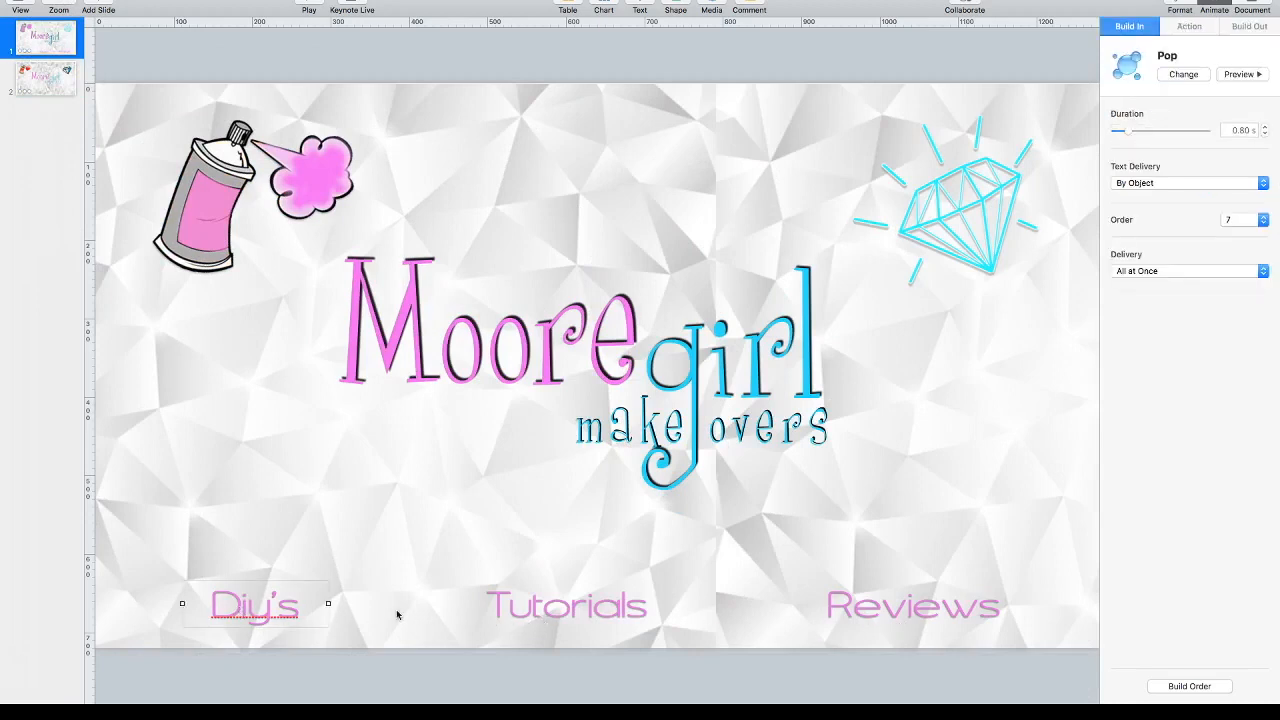
{"action": "left_click", "coordinate": [550, 618]}
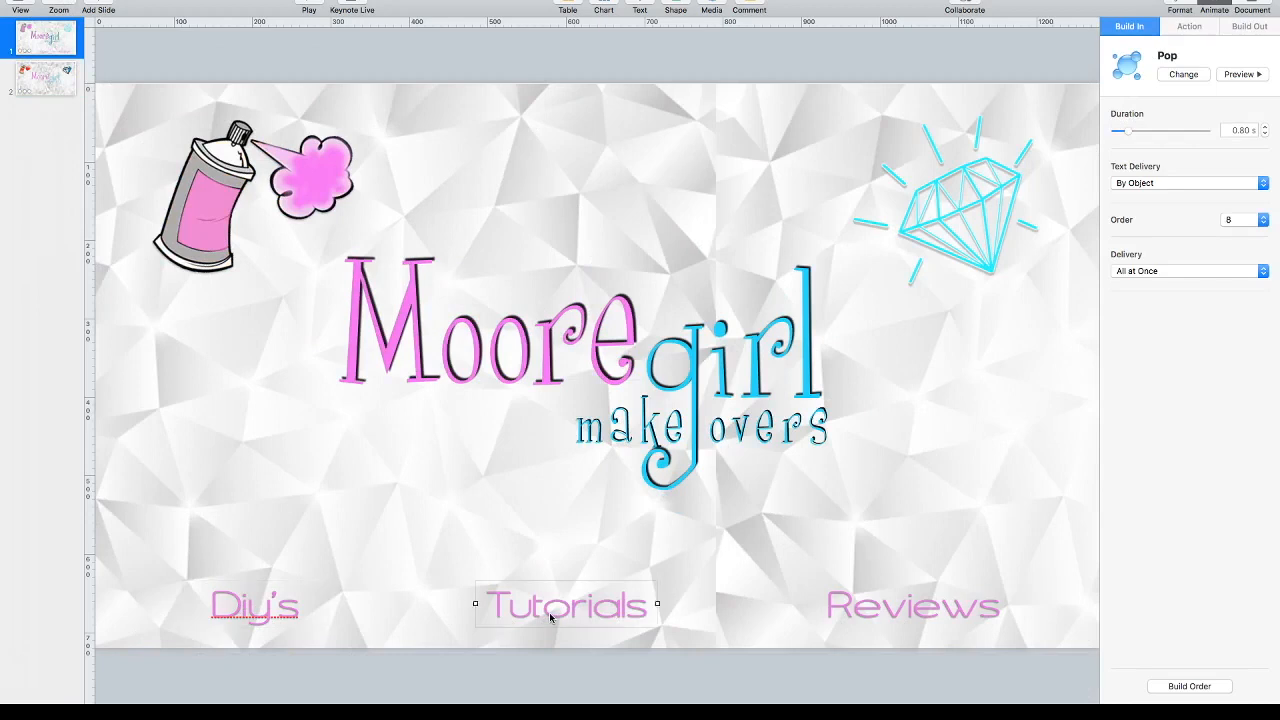
{"action": "left_click", "coordinate": [893, 618]}
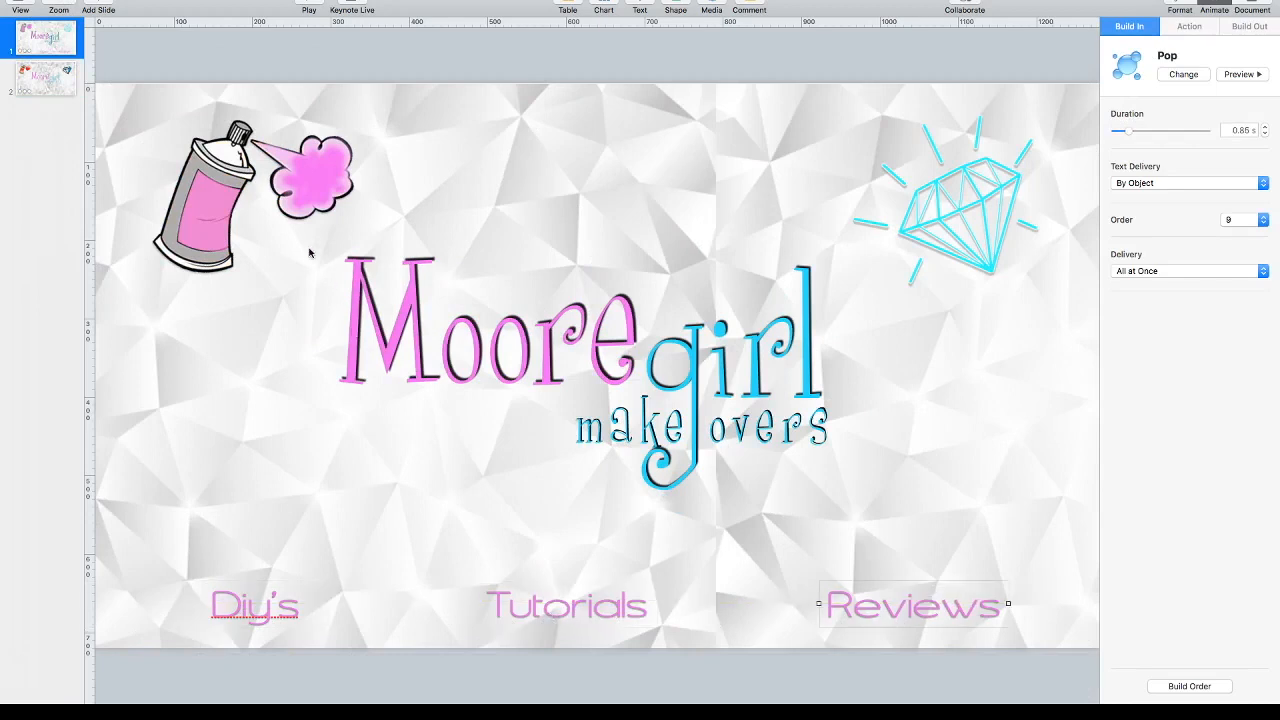
Step: Review the build effects and their order for the spray can, diamond, Moore, girl and makeovers objects on slide 1
{"action": "left_click", "coordinate": [208, 209]}
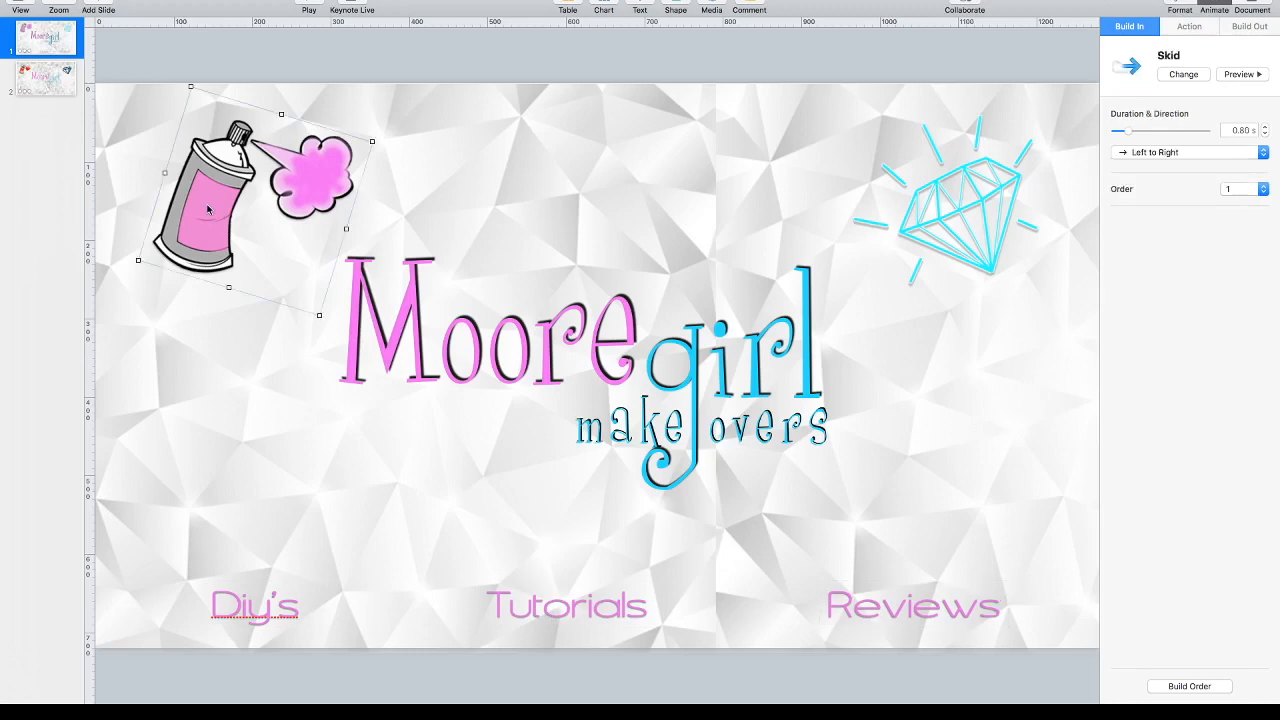
{"action": "left_click", "coordinate": [942, 208]}
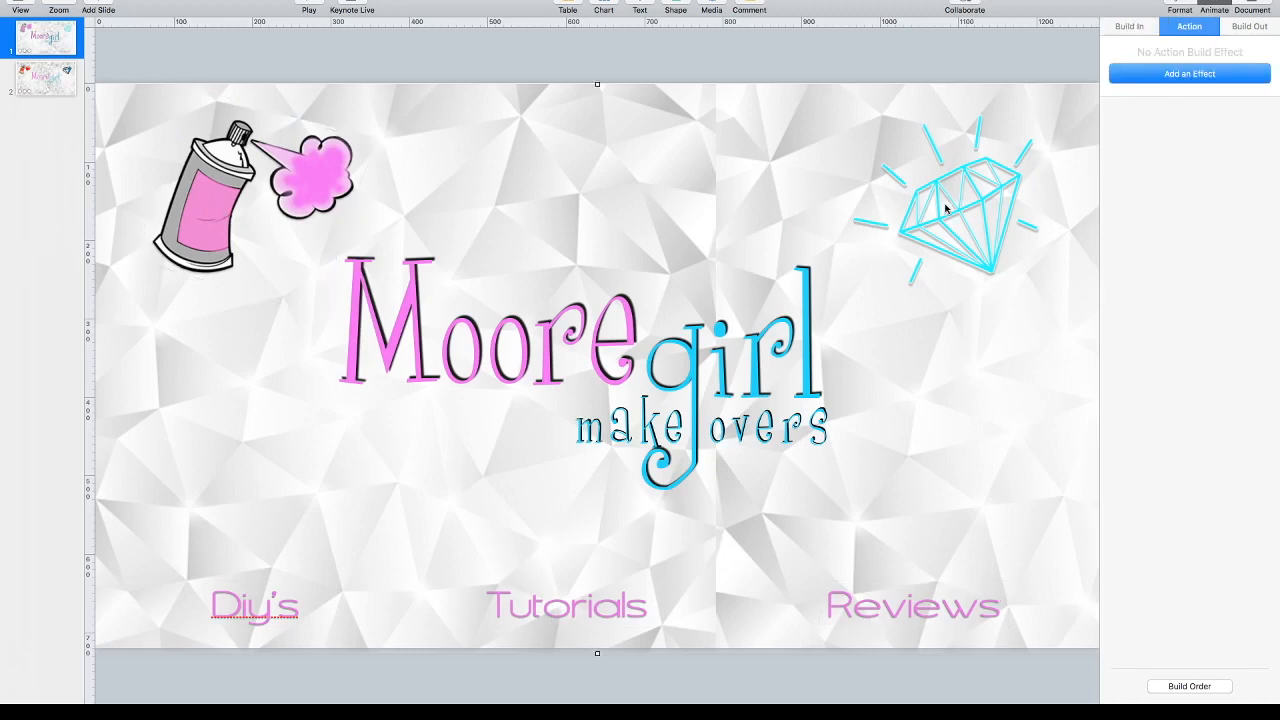
{"action": "left_click", "coordinate": [981, 204]}
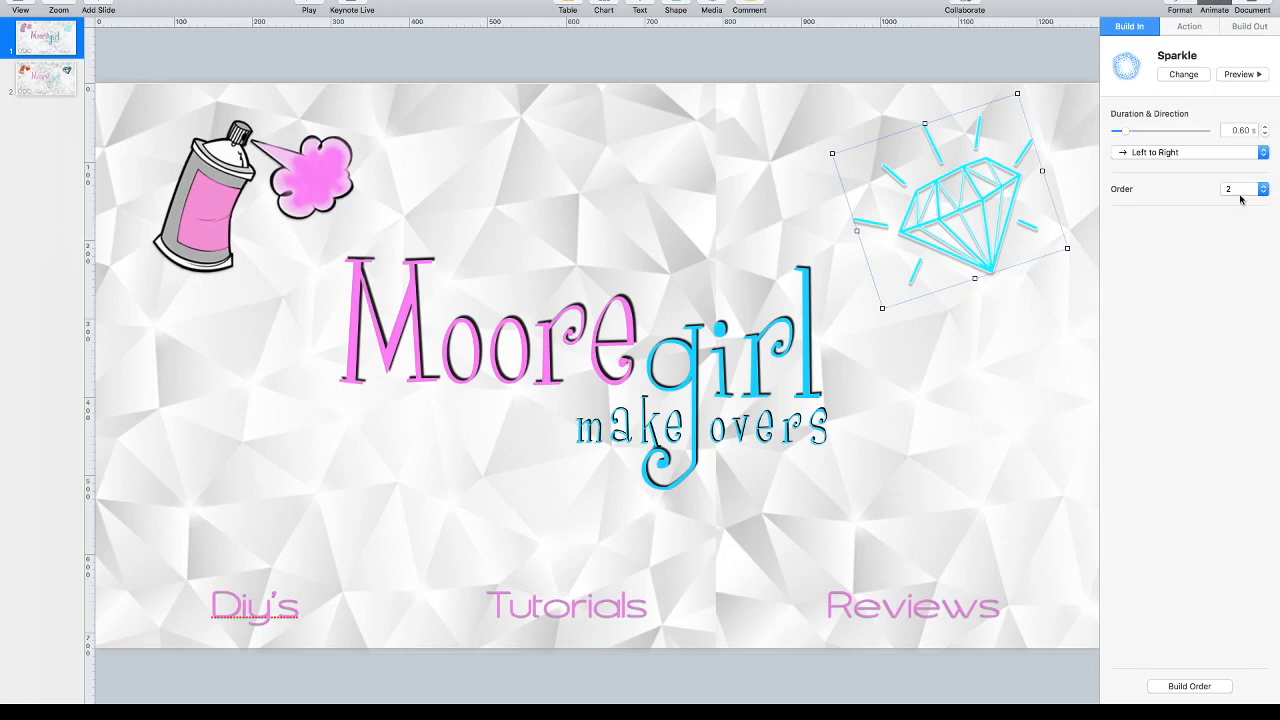
{"action": "left_click", "coordinate": [505, 326]}
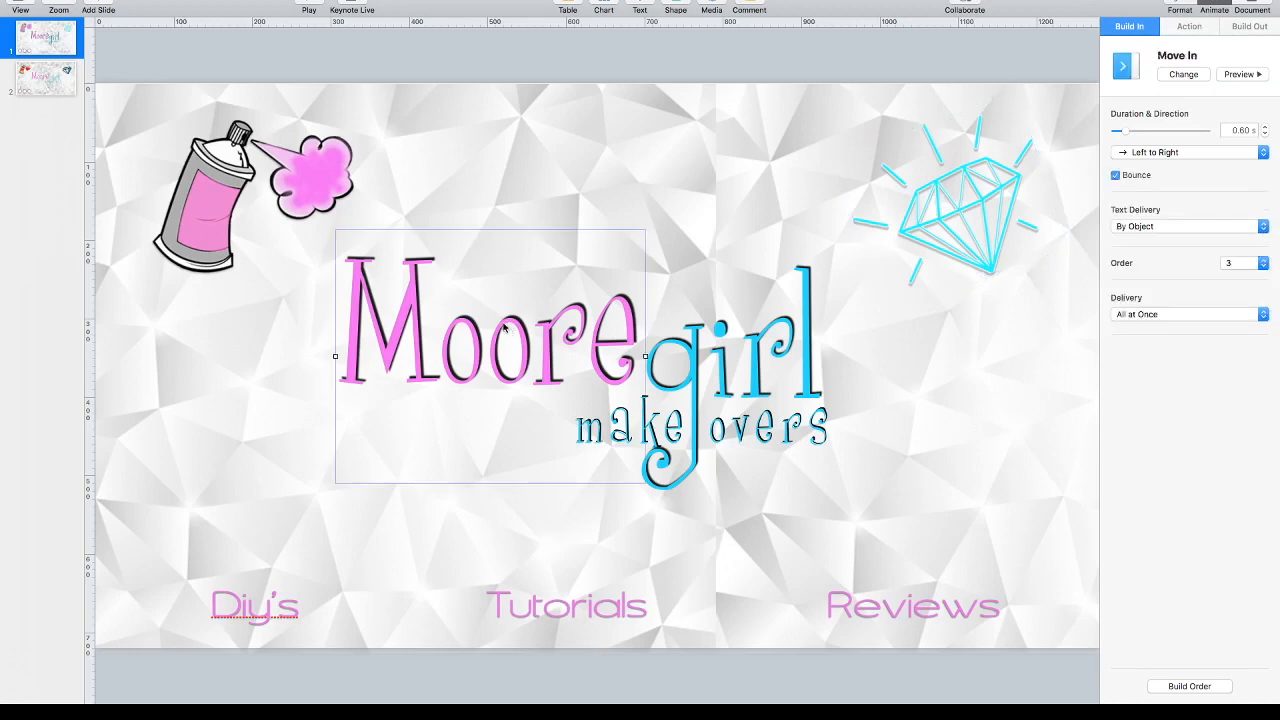
{"action": "left_click", "coordinate": [809, 277]}
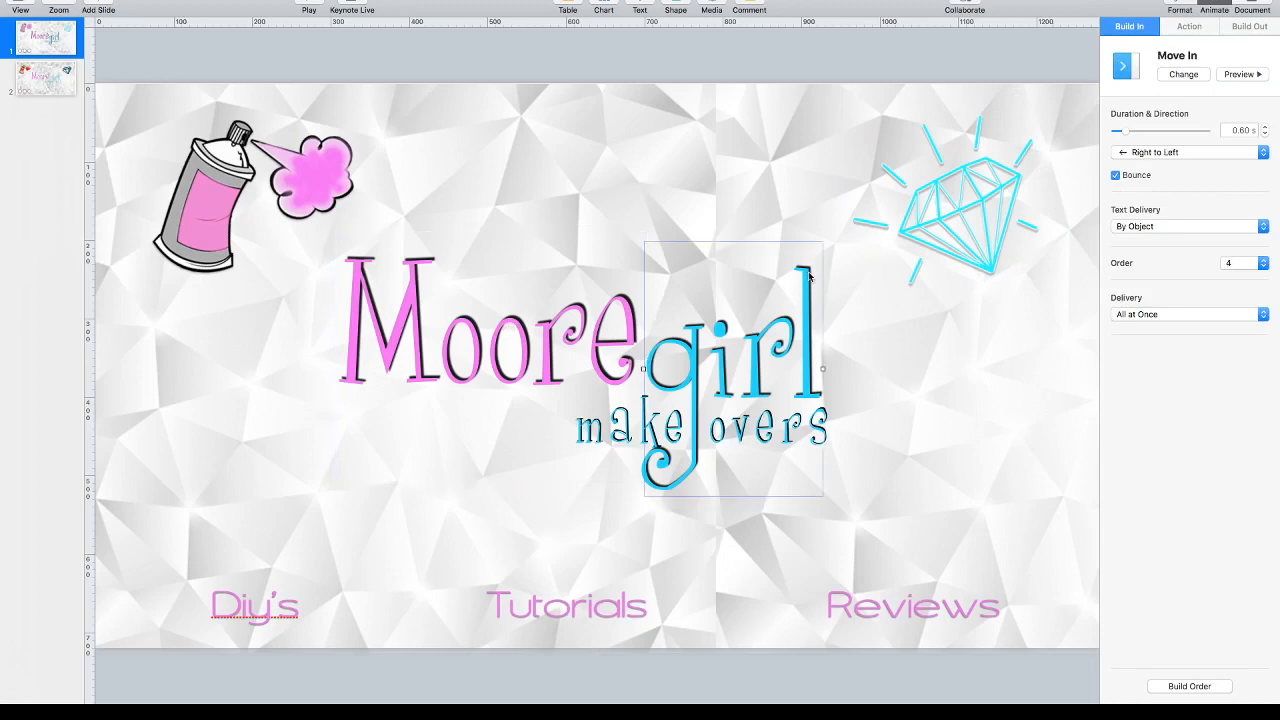
{"action": "left_click", "coordinate": [585, 432]}
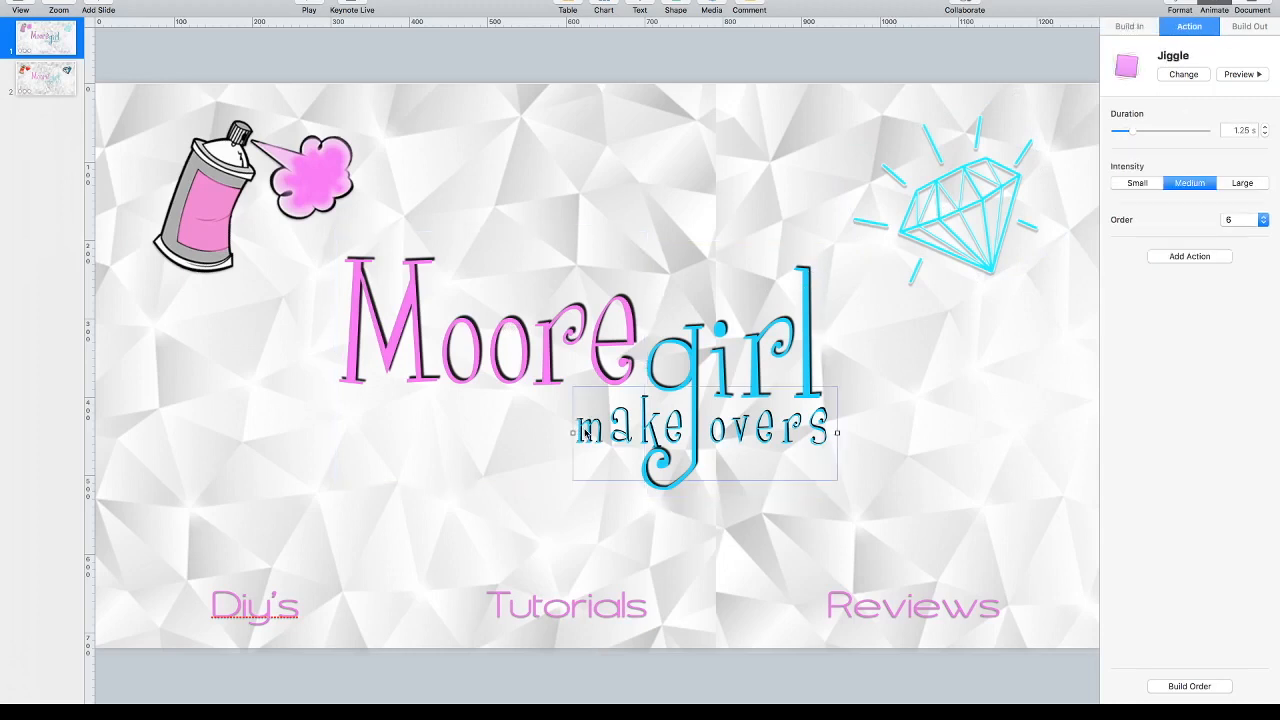
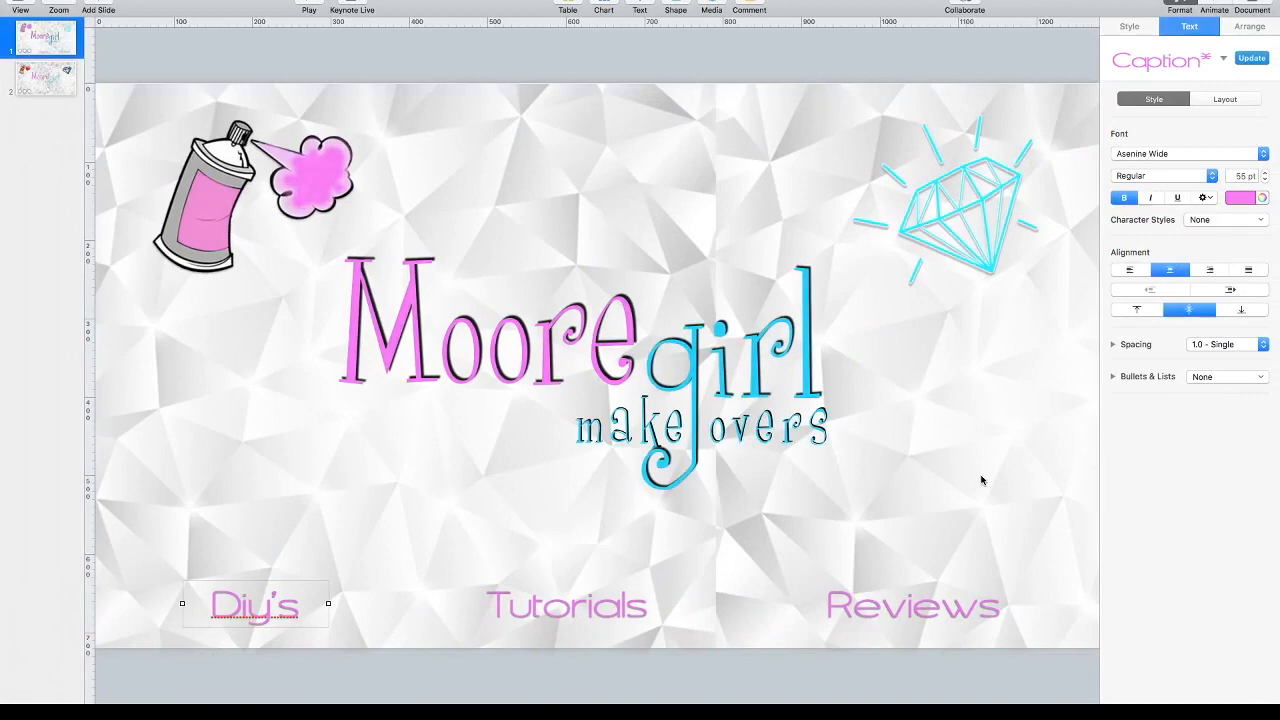
Step: Check the font, size and color of the Diy's, Tutorials and Reviews captions on slide 1
{"action": "double_click", "coordinate": [310, 602]}
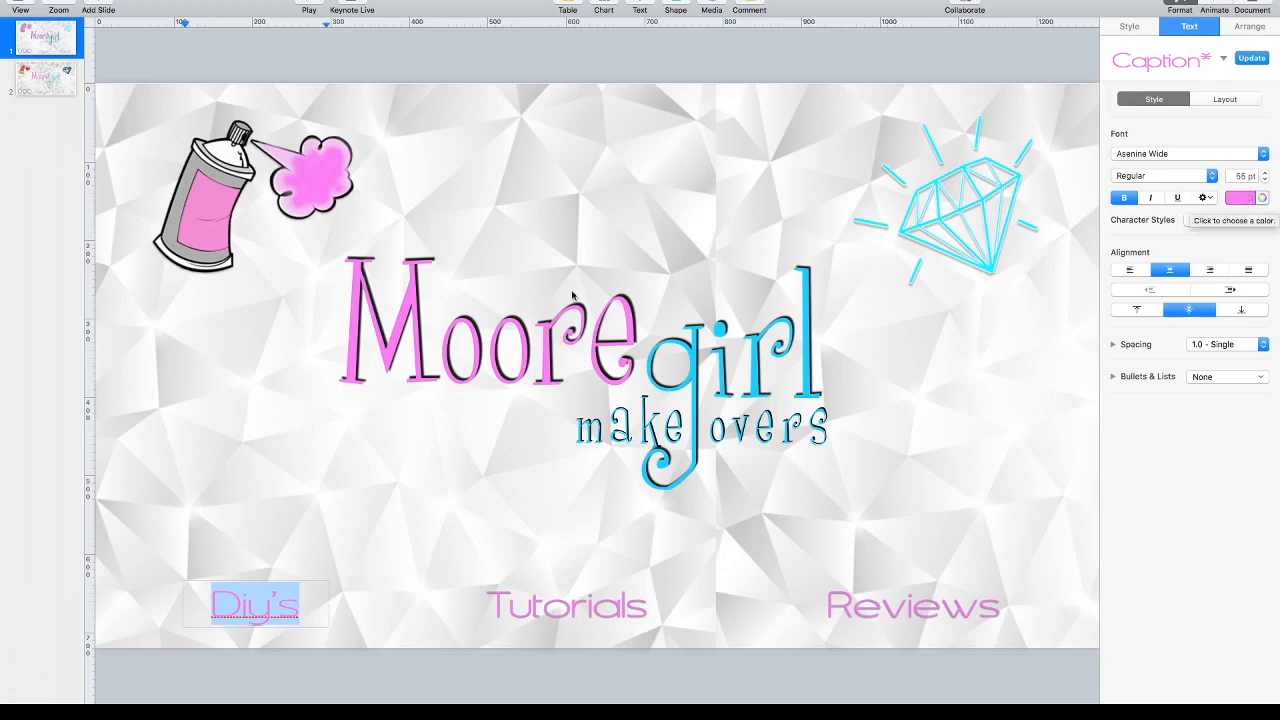
{"action": "double_click", "coordinate": [612, 611]}
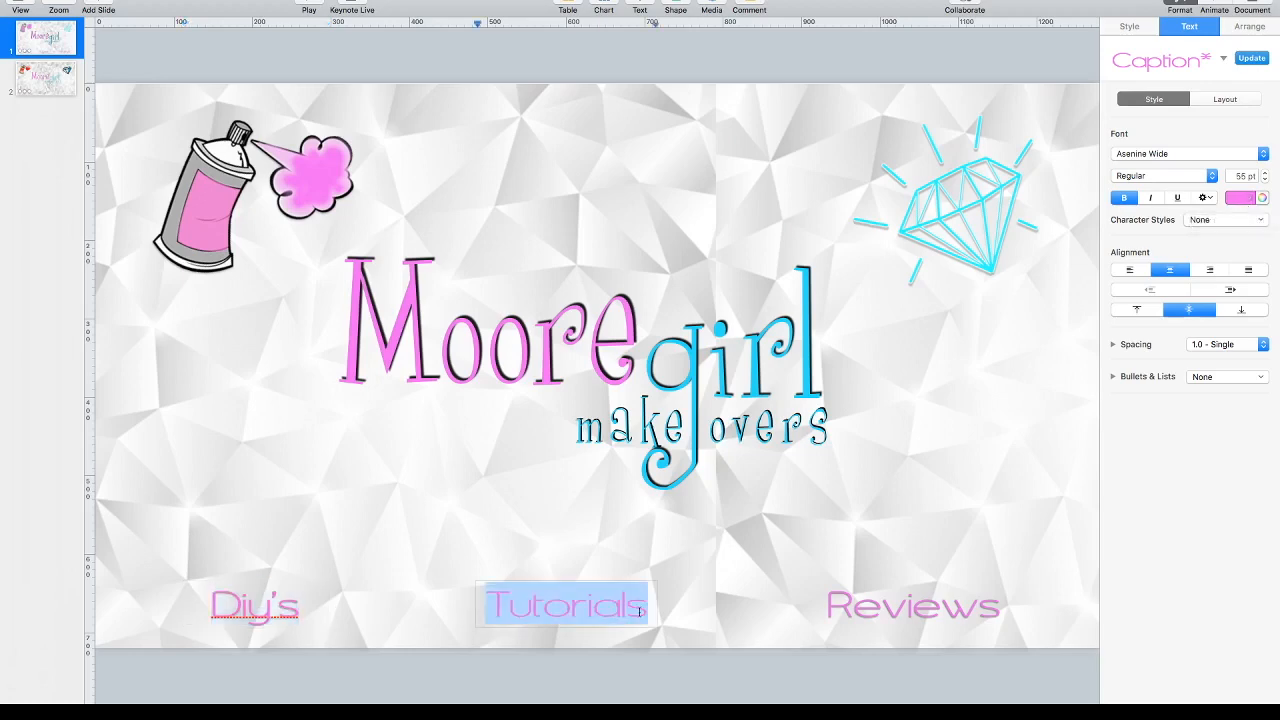
{"action": "double_click", "coordinate": [842, 608]}
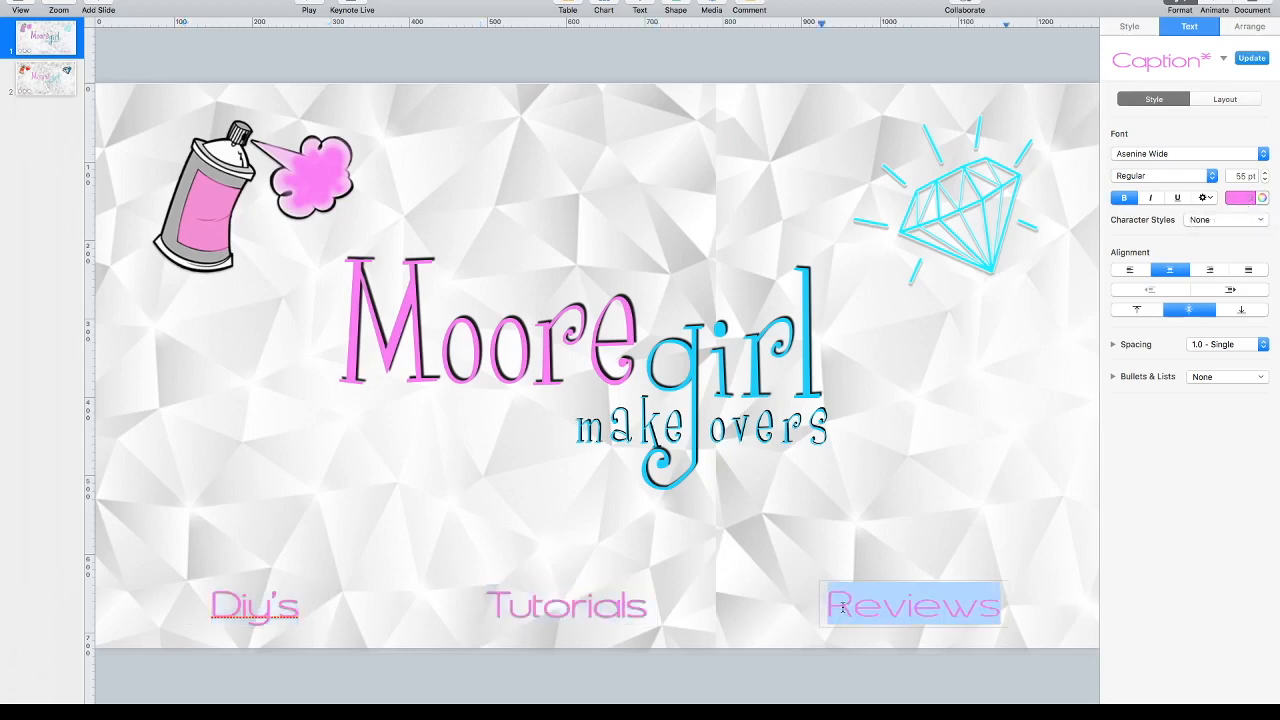
{"action": "left_click", "coordinate": [623, 521]}
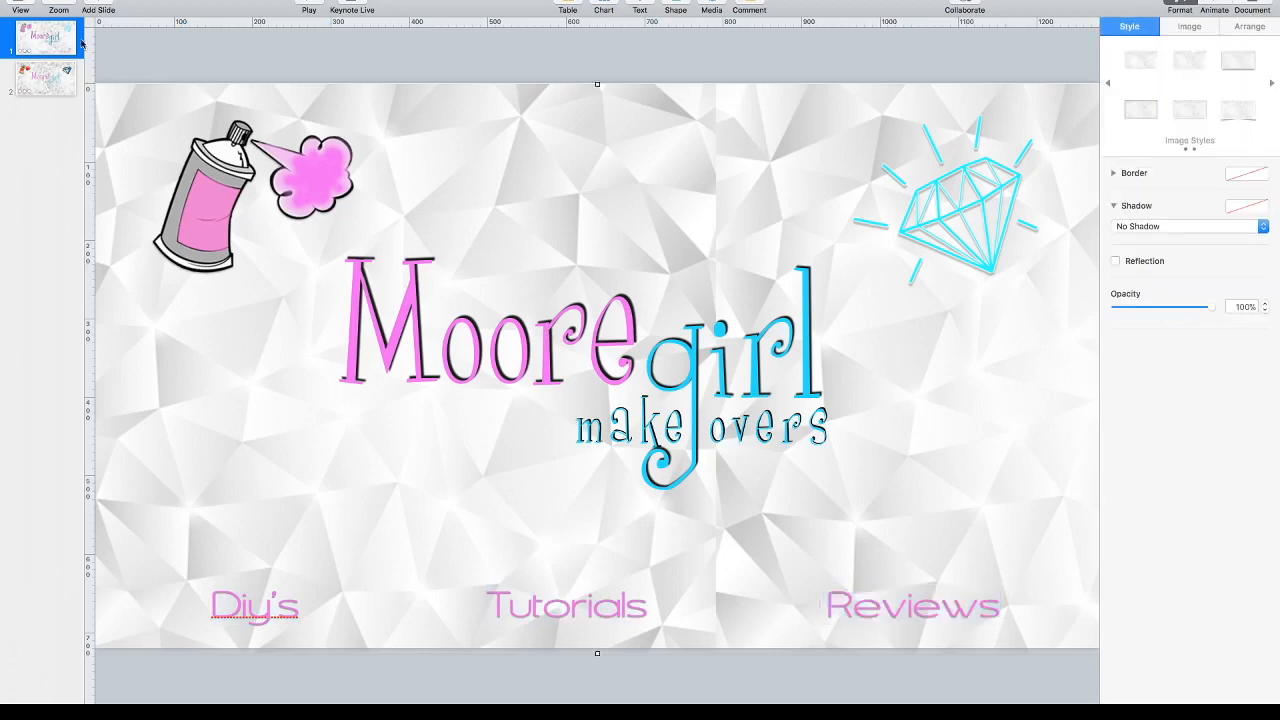
Step: Add a text box reading "Diy's" to slide 2, placed below the Moore title in the lower part of the slide
{"action": "left_click", "coordinate": [48, 79]}
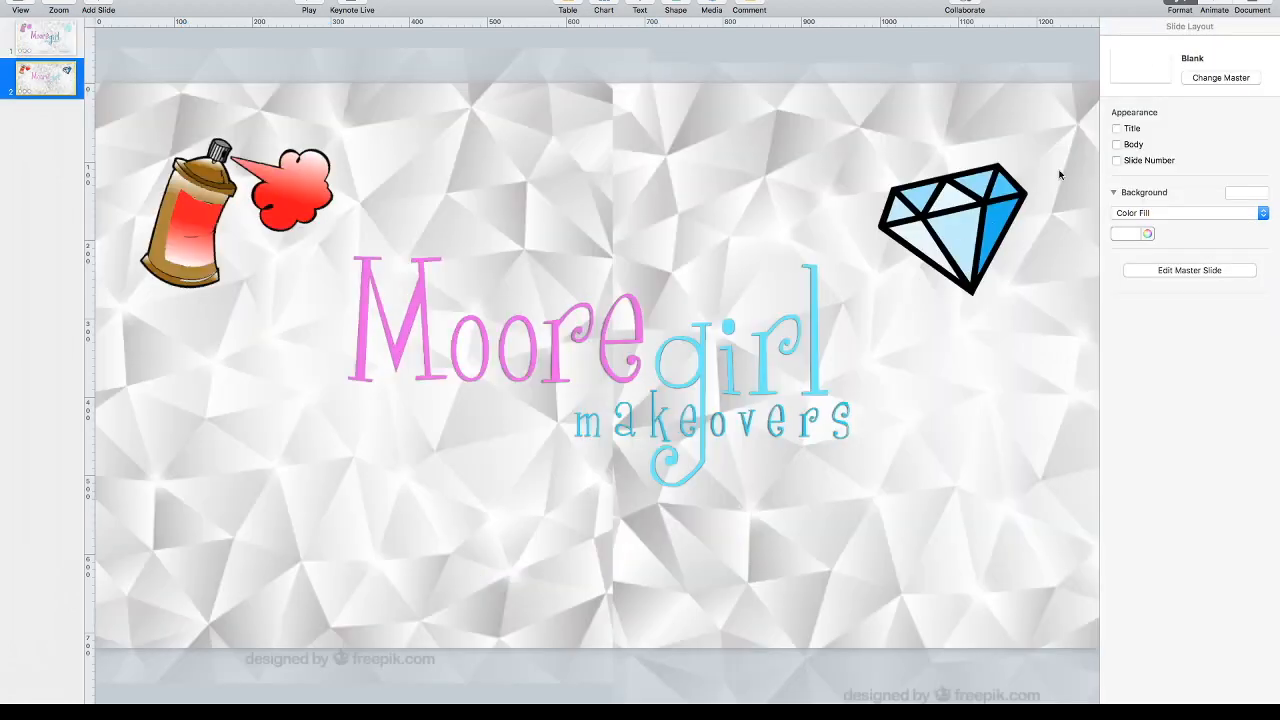
{"action": "left_click", "coordinate": [645, 3]}
{"action": "left_click_drag", "start_coordinate": [602, 364], "coordinate": [397, 563]}
{"action": "double_click", "coordinate": [397, 563]}
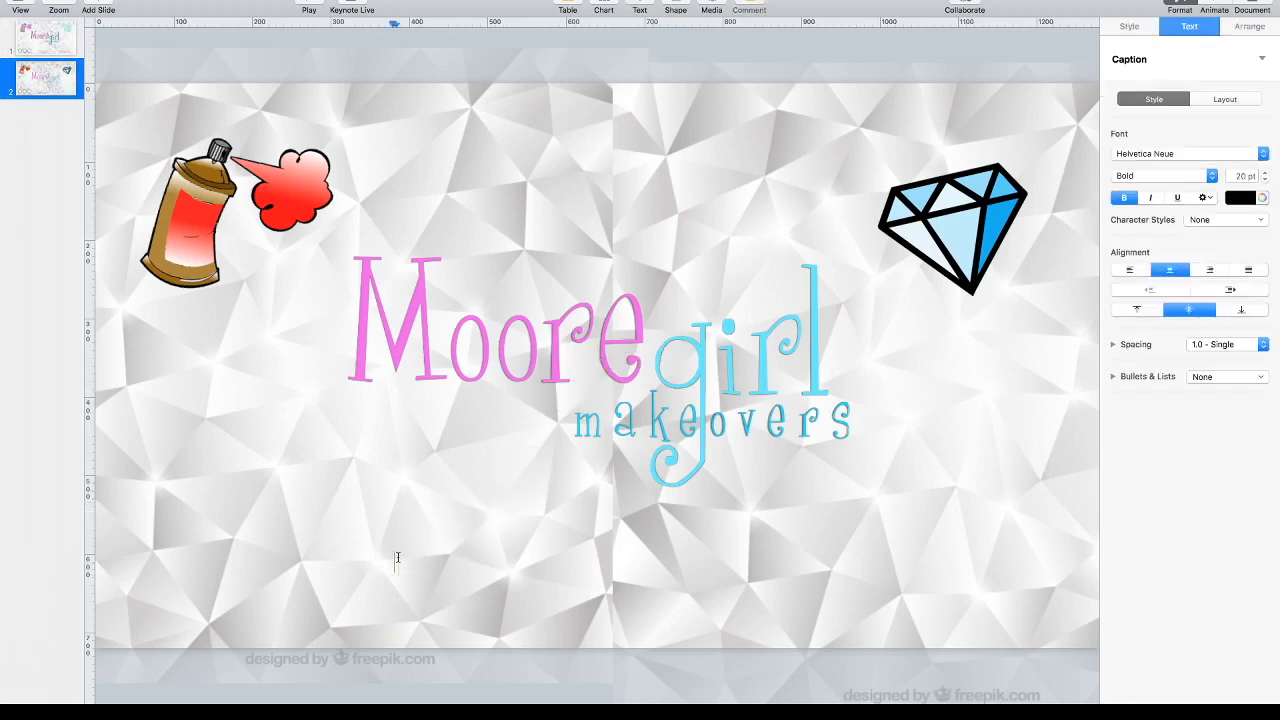
{"action": "type", "text": "Di"}
{"action": "type", "text": "y"}
{"action": "type", "text": "'s"}
{"action": "scroll", "coordinate": [374, 567], "scroll_direction": "left", "scroll_amount": 1}
Step: Color the Diy's text on slide 2 with the saved pink swatch from the color picker
{"action": "double_click", "coordinate": [398, 560]}
{"action": "left_click", "coordinate": [1242, 200]}
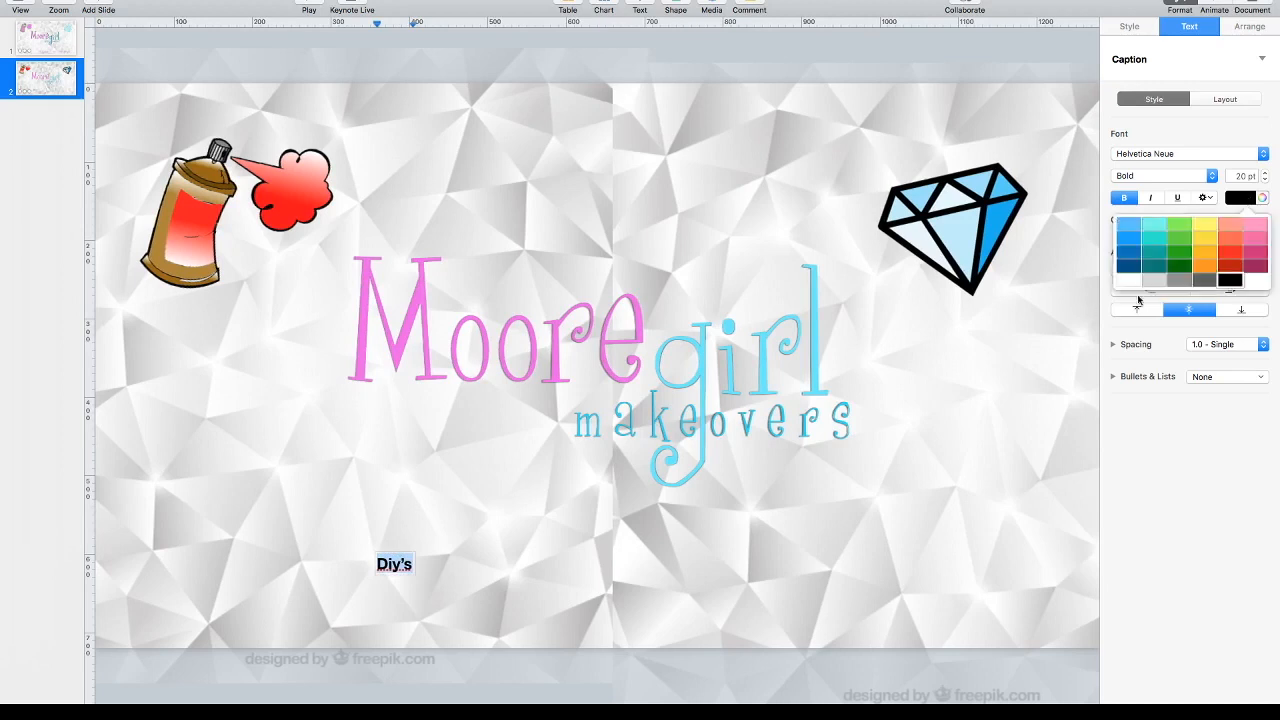
{"action": "left_click", "coordinate": [1275, 205]}
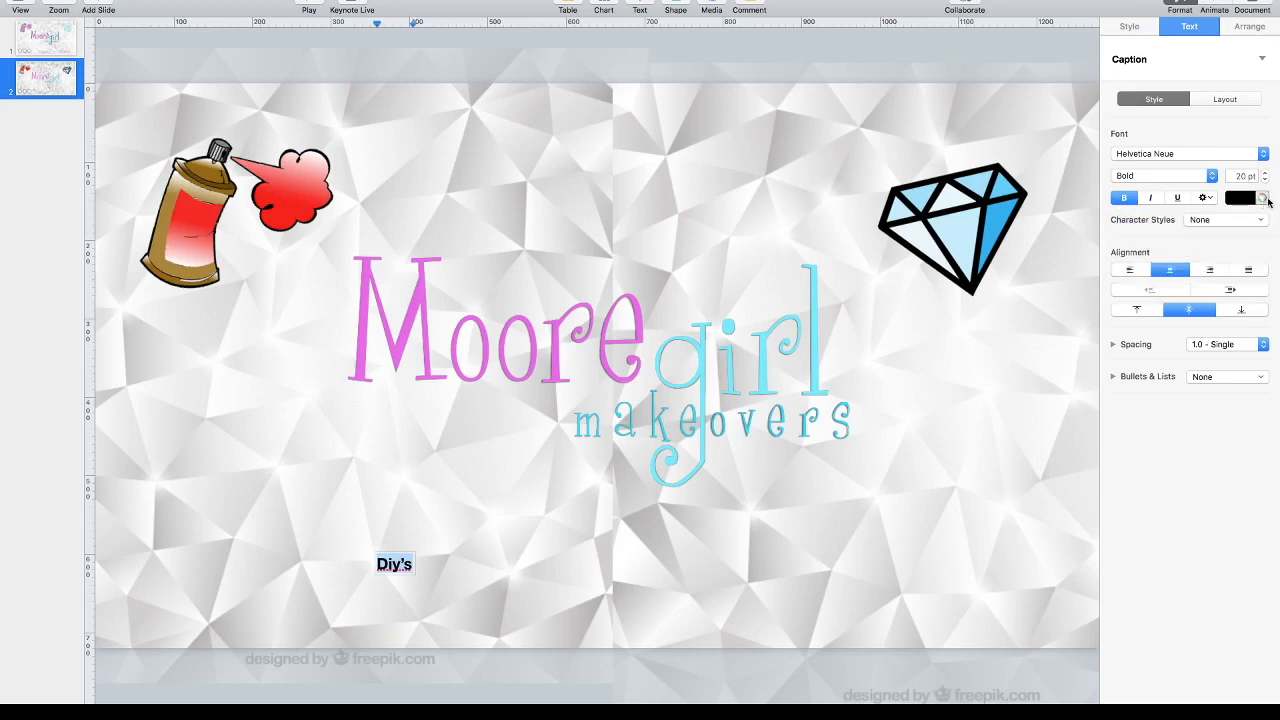
{"action": "left_click", "coordinate": [1263, 198]}
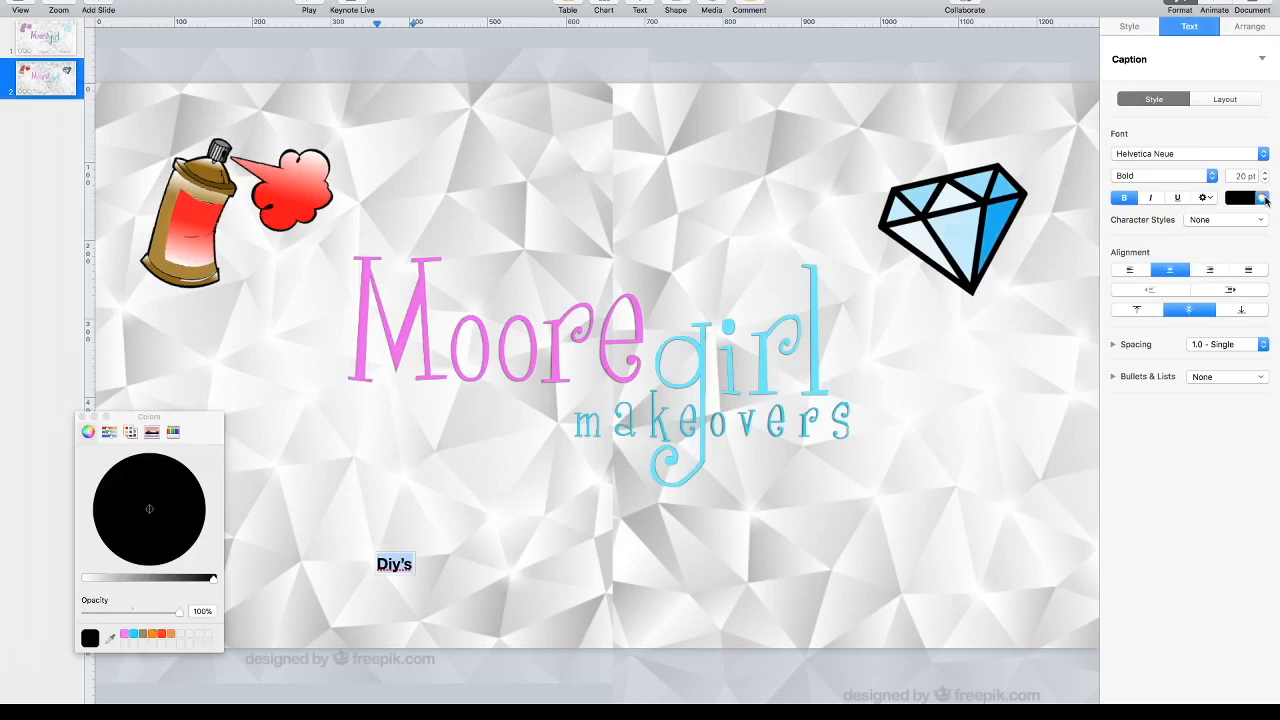
{"action": "left_click", "coordinate": [110, 432]}
{"action": "left_click", "coordinate": [152, 432]}
{"action": "left_click", "coordinate": [173, 432]}
{"action": "left_click", "coordinate": [88, 432]}
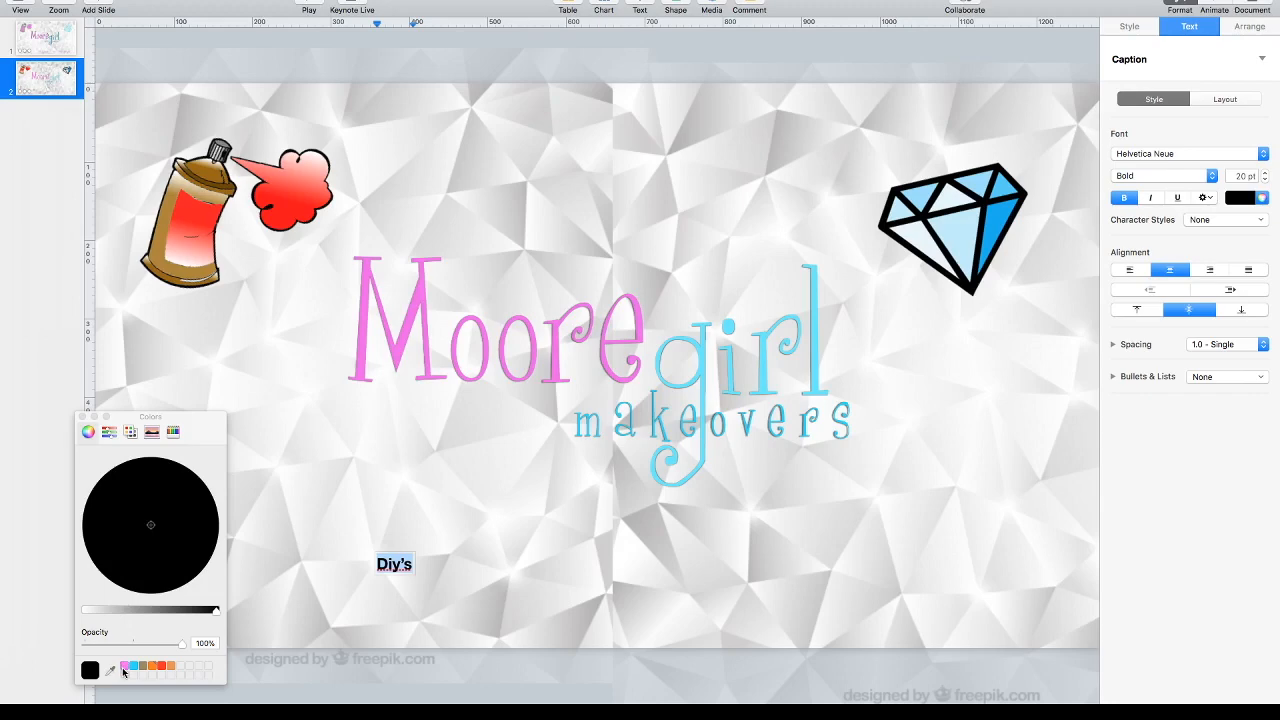
{"action": "left_click", "coordinate": [123, 668]}
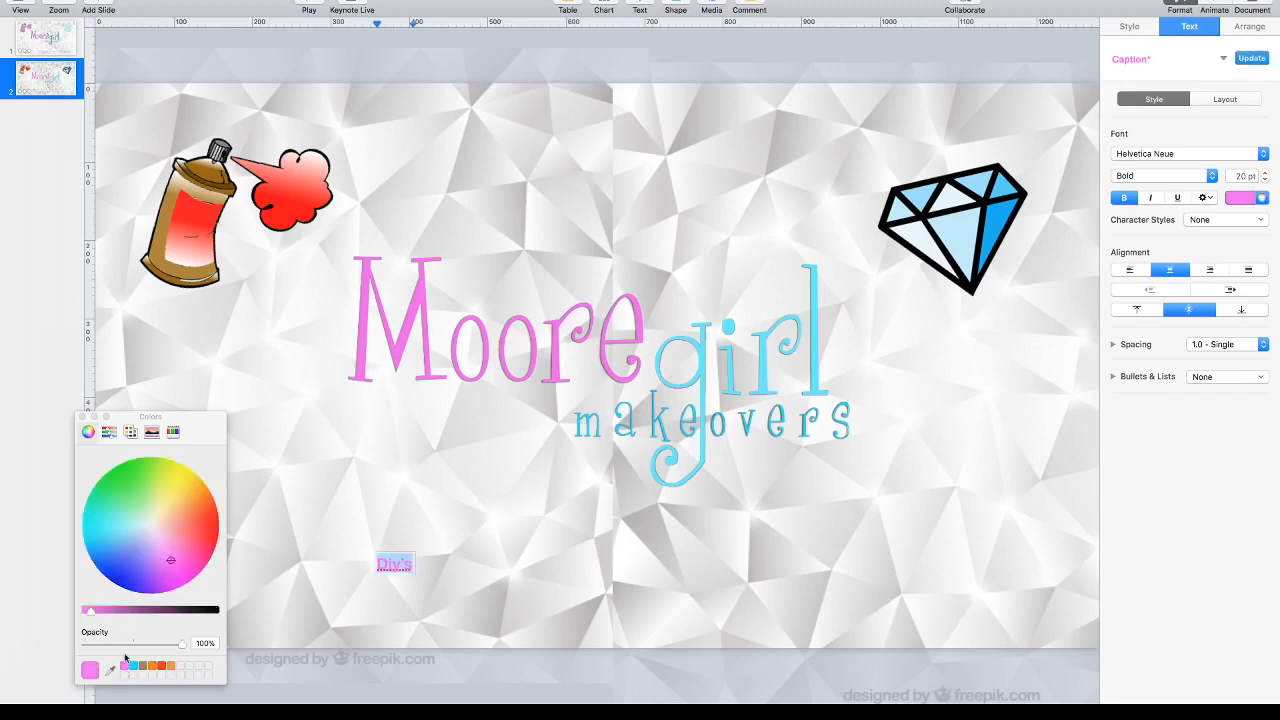
{"action": "left_click", "coordinate": [81, 416]}
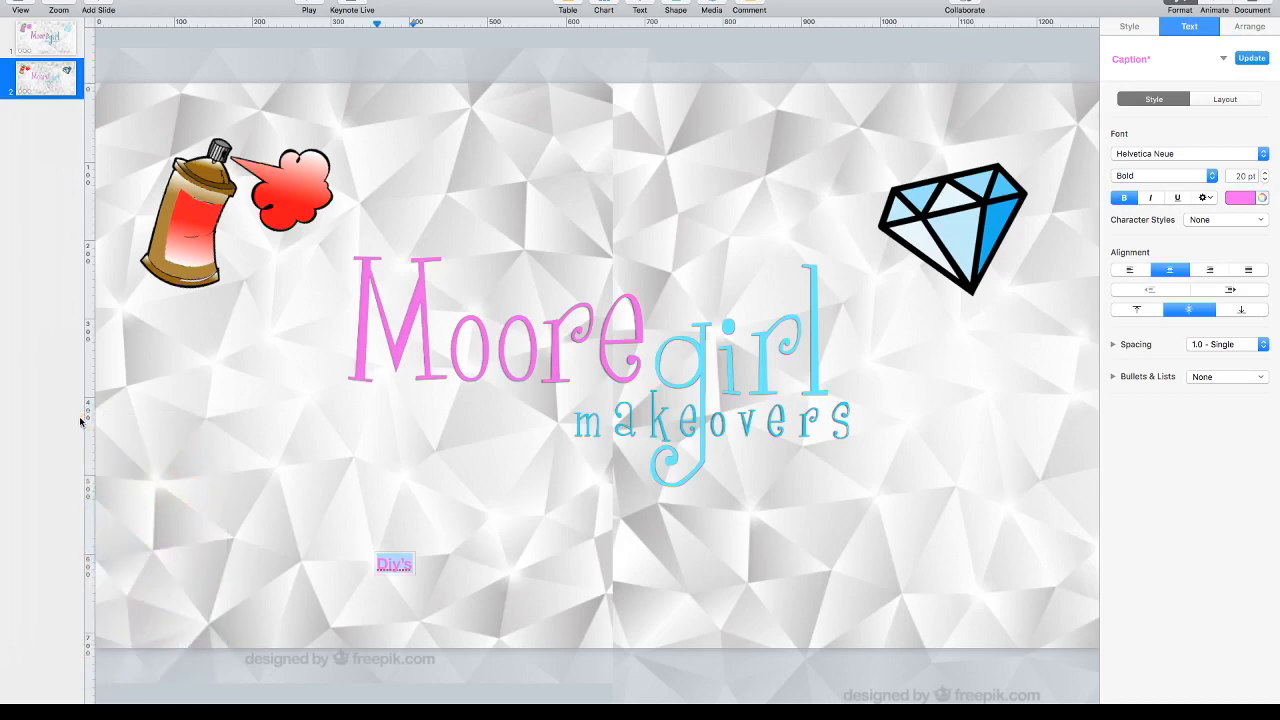
Step: Increase the font size of the Diy's text on slide 2 to 55 pt
{"action": "left_click", "coordinate": [1265, 173]}
{"action": "left_click", "coordinate": [1265, 173]}
{"action": "left_click", "coordinate": [1265, 173]}
{"action": "left_click", "coordinate": [1265, 173]}
{"action": "left_click", "coordinate": [1265, 173]}
{"action": "left_click", "coordinate": [1265, 173]}
{"action": "left_click", "coordinate": [1265, 173]}
{"action": "left_click", "coordinate": [1265, 173]}
{"action": "left_click", "coordinate": [1265, 173]}
{"action": "left_click", "coordinate": [1265, 173]}
{"action": "left_click", "coordinate": [1265, 173]}
{"action": "left_click", "coordinate": [1265, 173]}
{"action": "left_click", "coordinate": [1265, 173]}
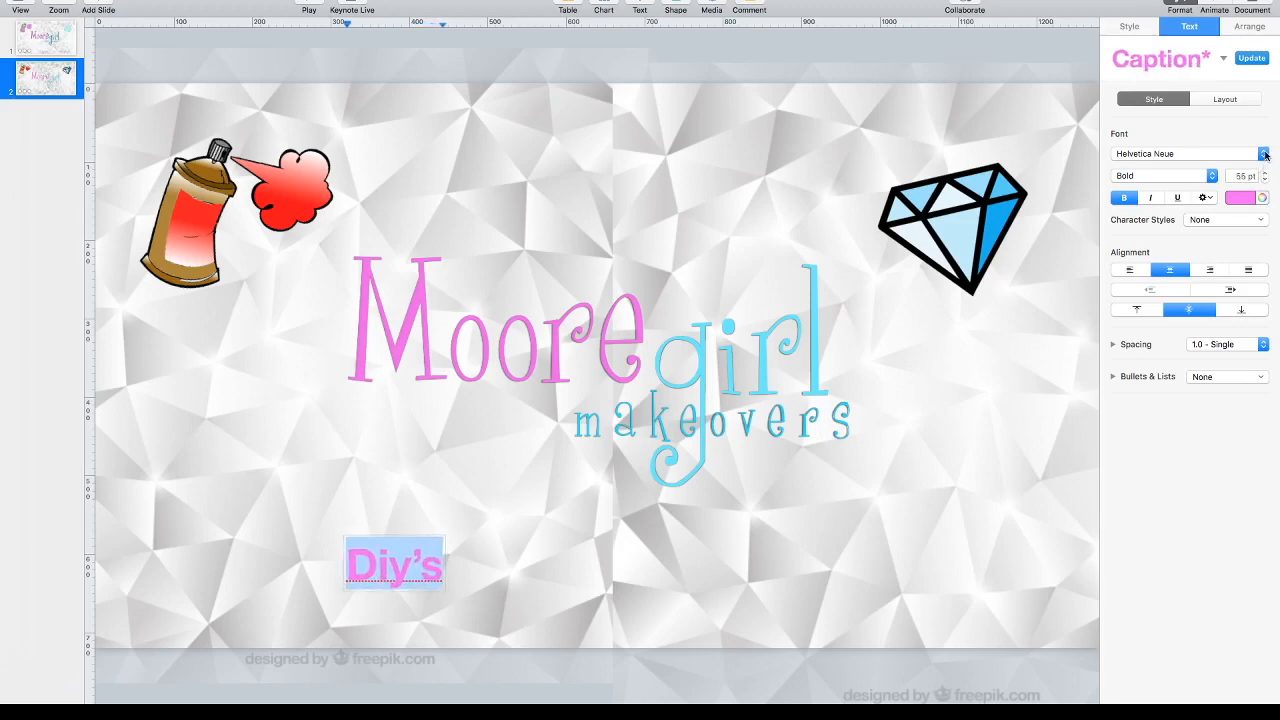
Step: Change the font of the Diy's text on slide 2 to Asenine
{"action": "left_click", "coordinate": [1264, 154]}
{"action": "scroll", "coordinate": [1176, 247], "scroll_direction": "up", "scroll_amount": 20}
{"action": "scroll", "coordinate": [1176, 247], "scroll_direction": "up", "scroll_amount": 1}
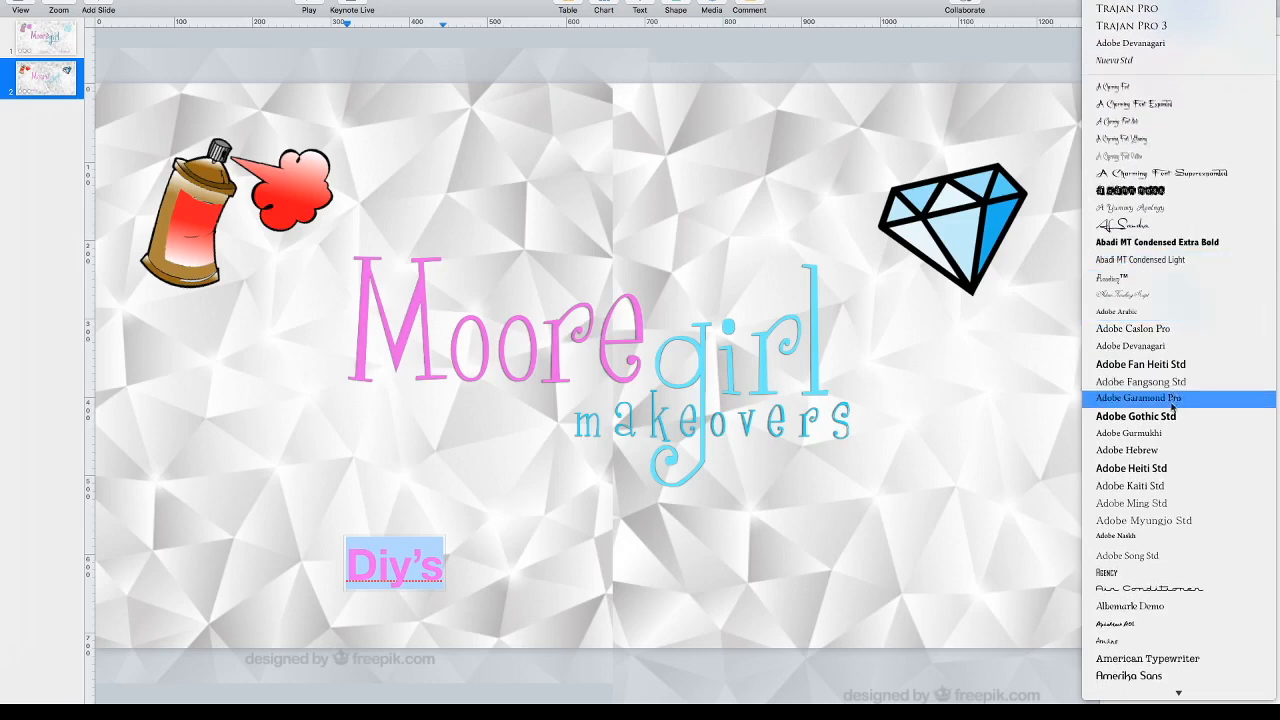
{"action": "scroll", "coordinate": [1160, 486], "scroll_direction": "down", "scroll_amount": 15}
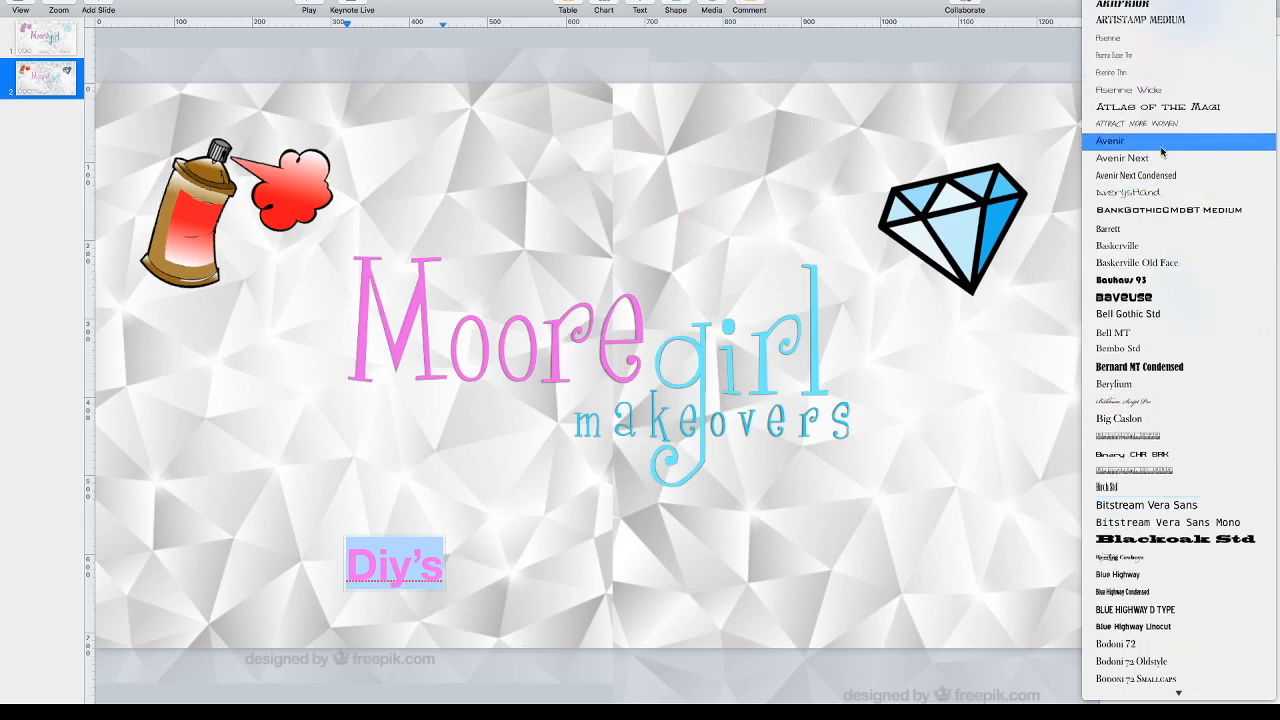
{"action": "left_click", "coordinate": [1149, 44]}
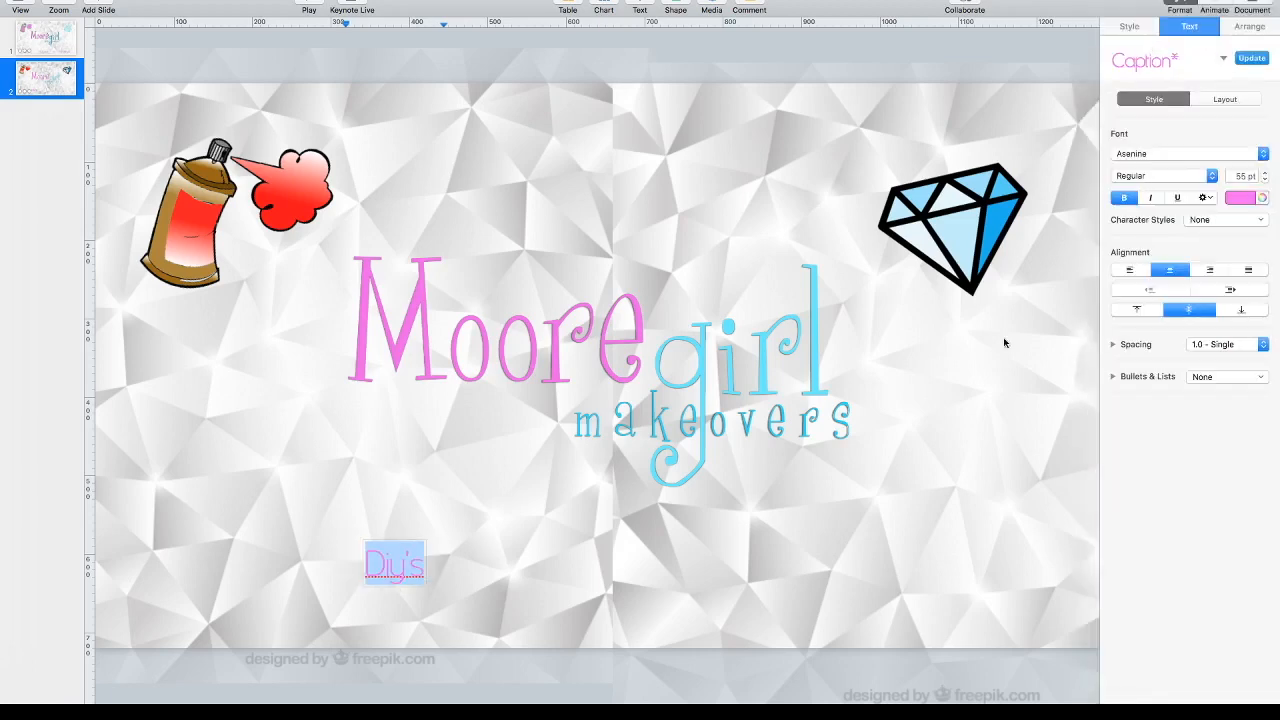
{"action": "left_click", "coordinate": [316, 502]}
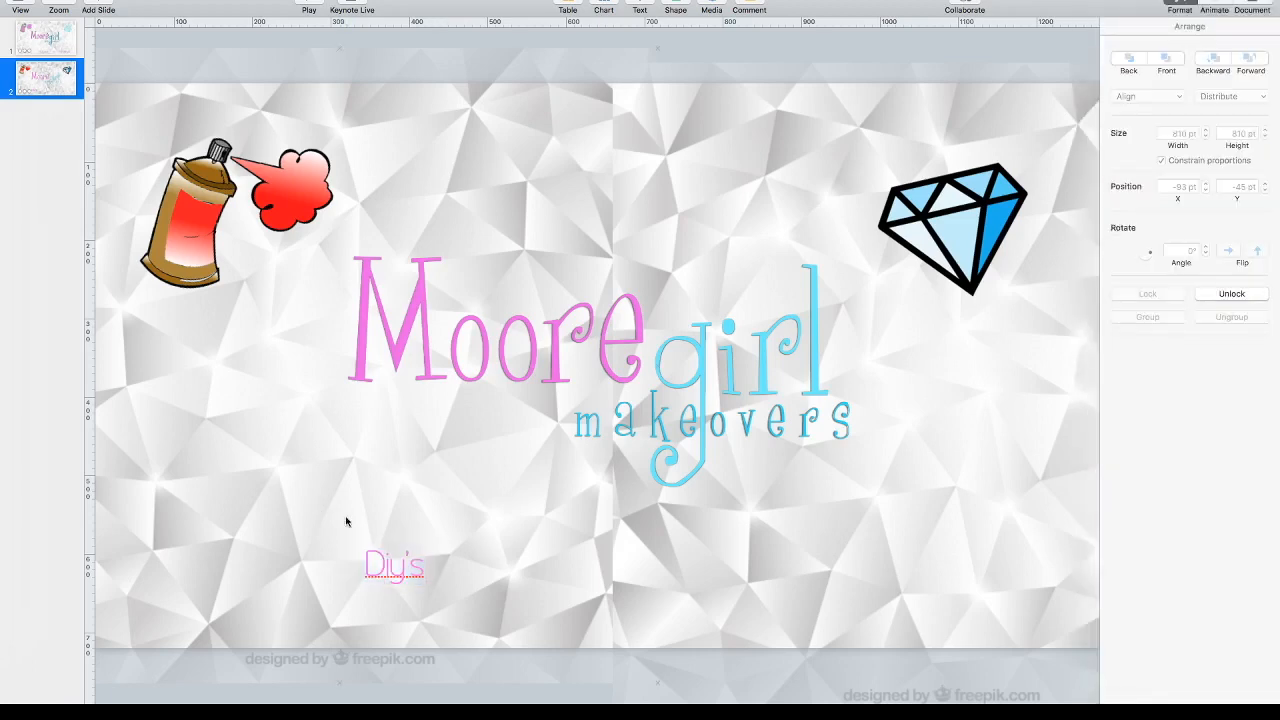
Step: Compare the font and style of the Diy's text on slide 2 with the Diy's caption on slide 1
{"action": "left_click", "coordinate": [419, 577]}
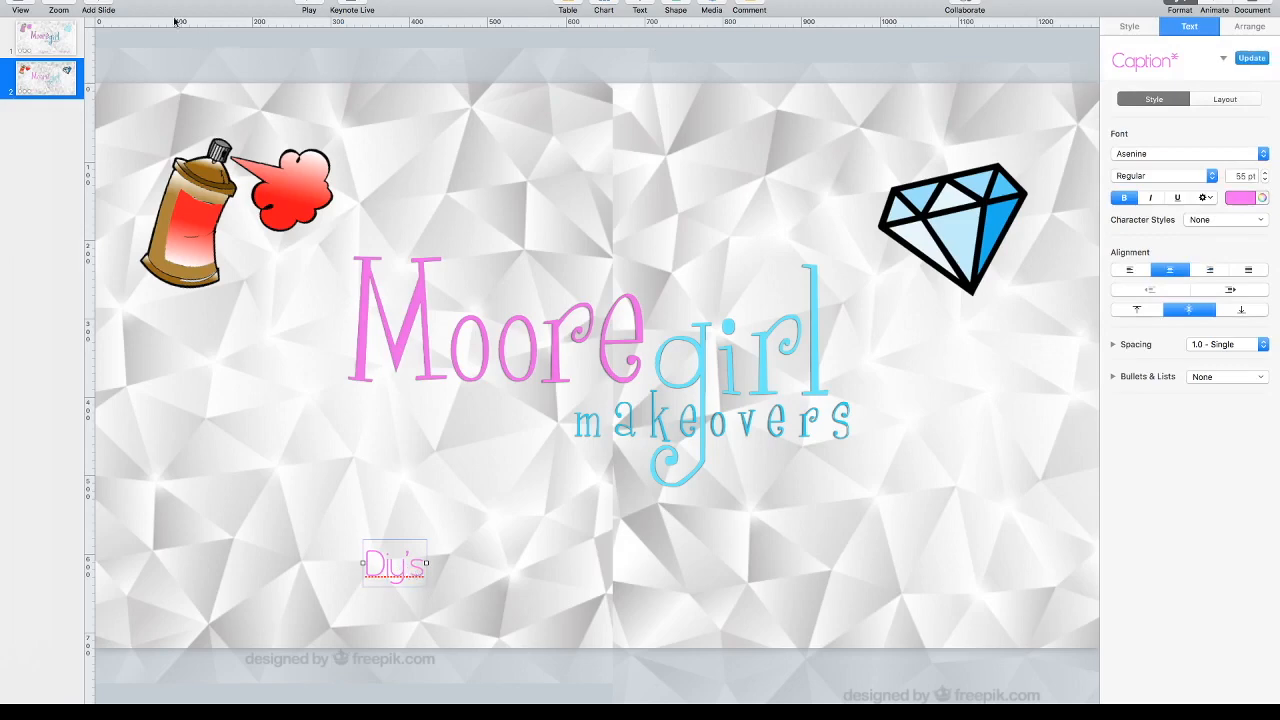
{"action": "left_click", "coordinate": [56, 43]}
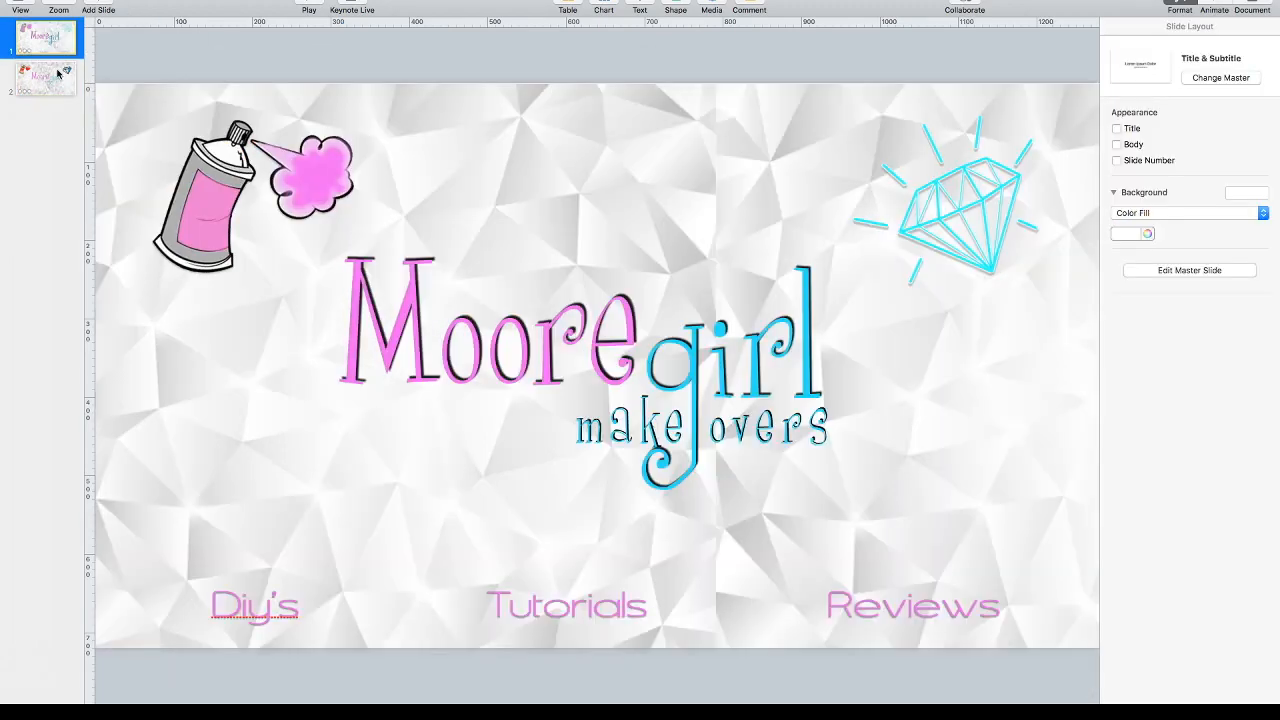
{"action": "left_click", "coordinate": [59, 86]}
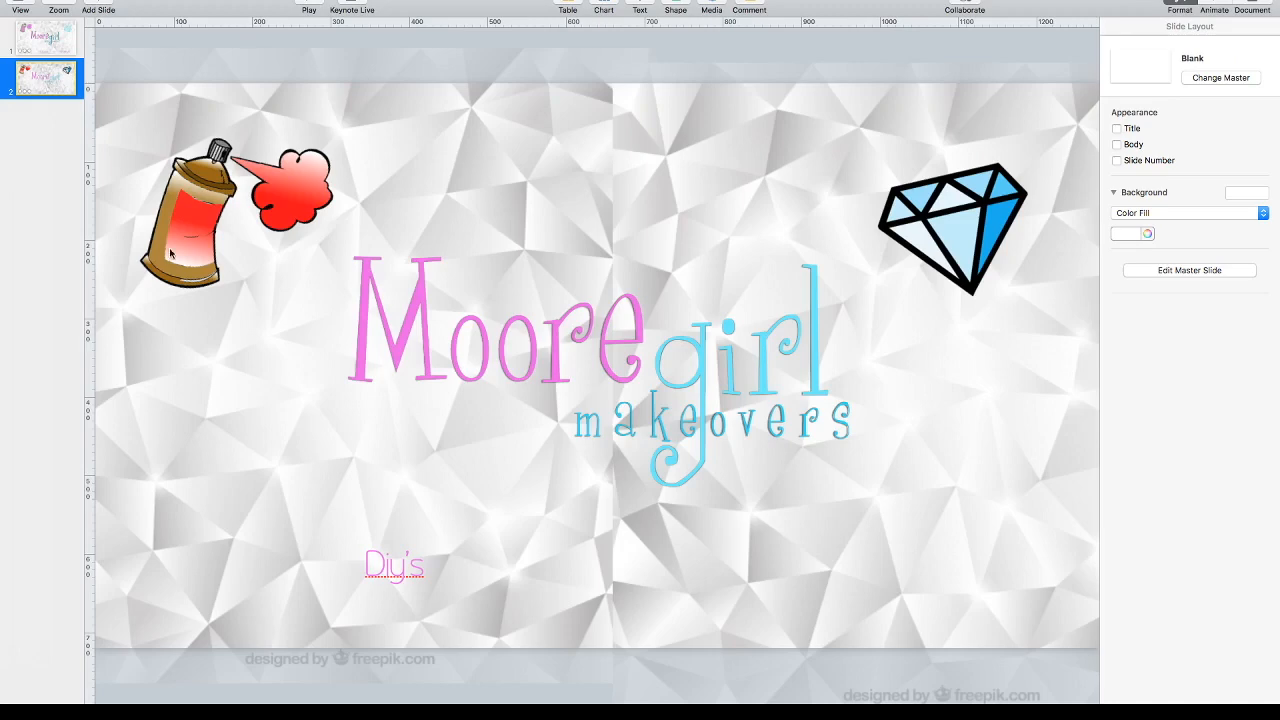
{"action": "double_click", "coordinate": [398, 568]}
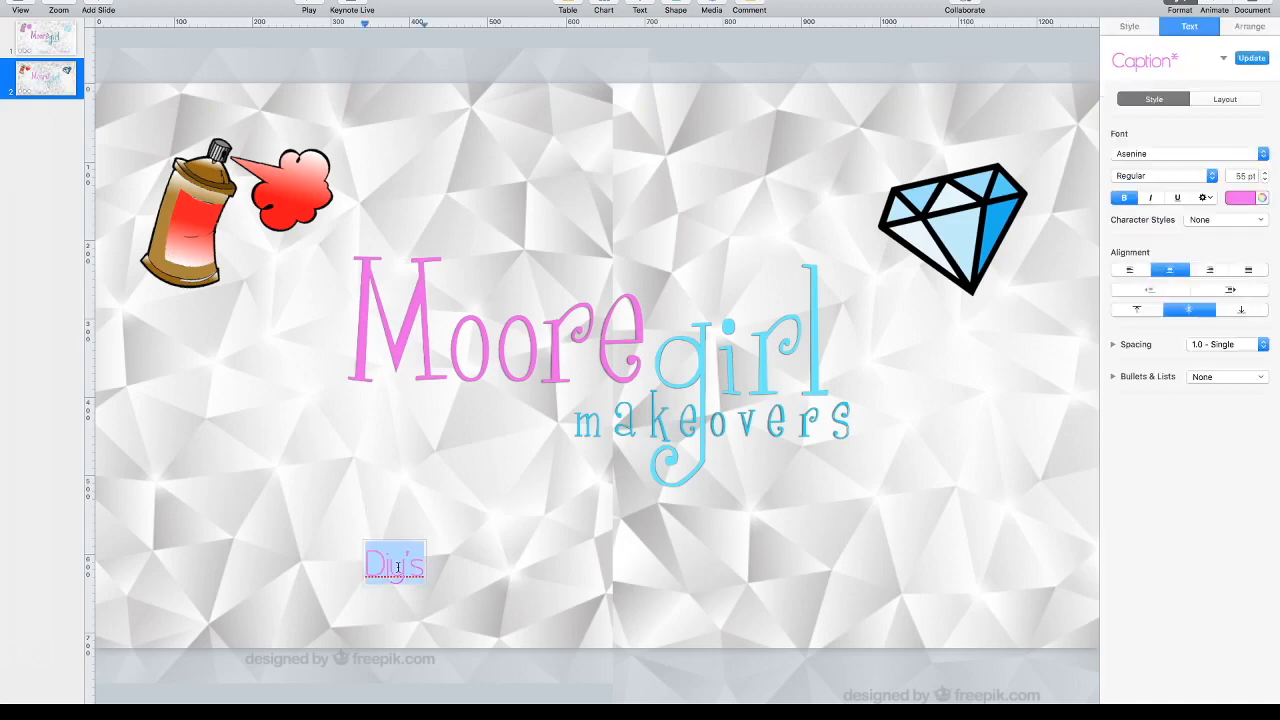
{"action": "left_click", "coordinate": [68, 50]}
{"action": "double_click", "coordinate": [269, 607]}
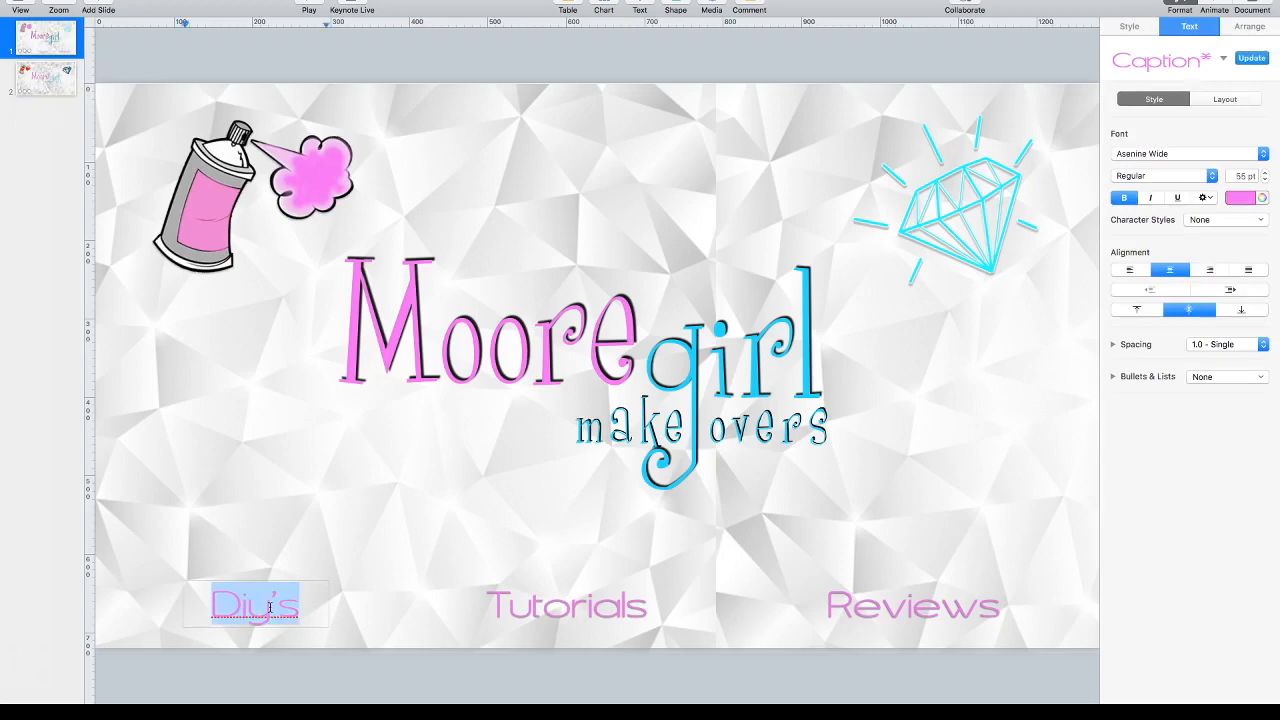
{"action": "left_click", "coordinate": [62, 46]}
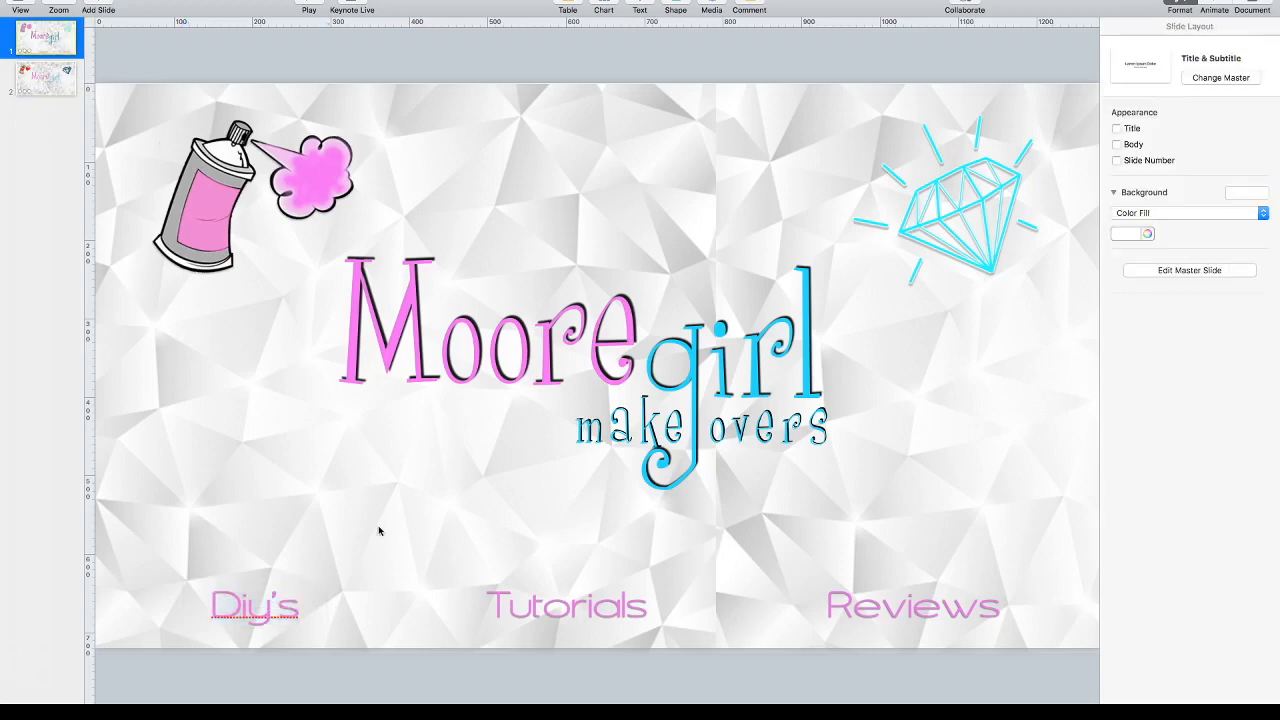
{"action": "left_click", "coordinate": [62, 79]}
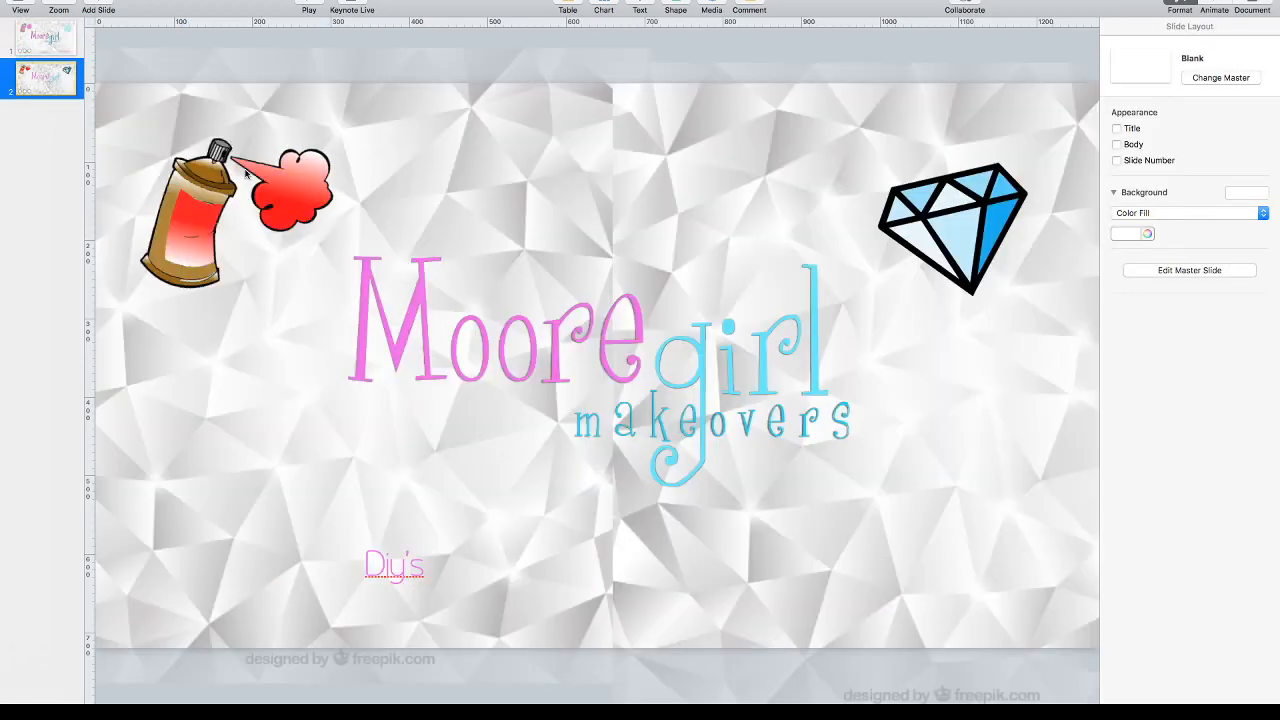
Step: Move the Diy's text on slide 2 to the slide's lower left below the title and apply a Drop Shadow
{"action": "left_click", "coordinate": [407, 566]}
{"action": "left_click_drag", "start_coordinate": [426, 564], "coordinate": [304, 582]}
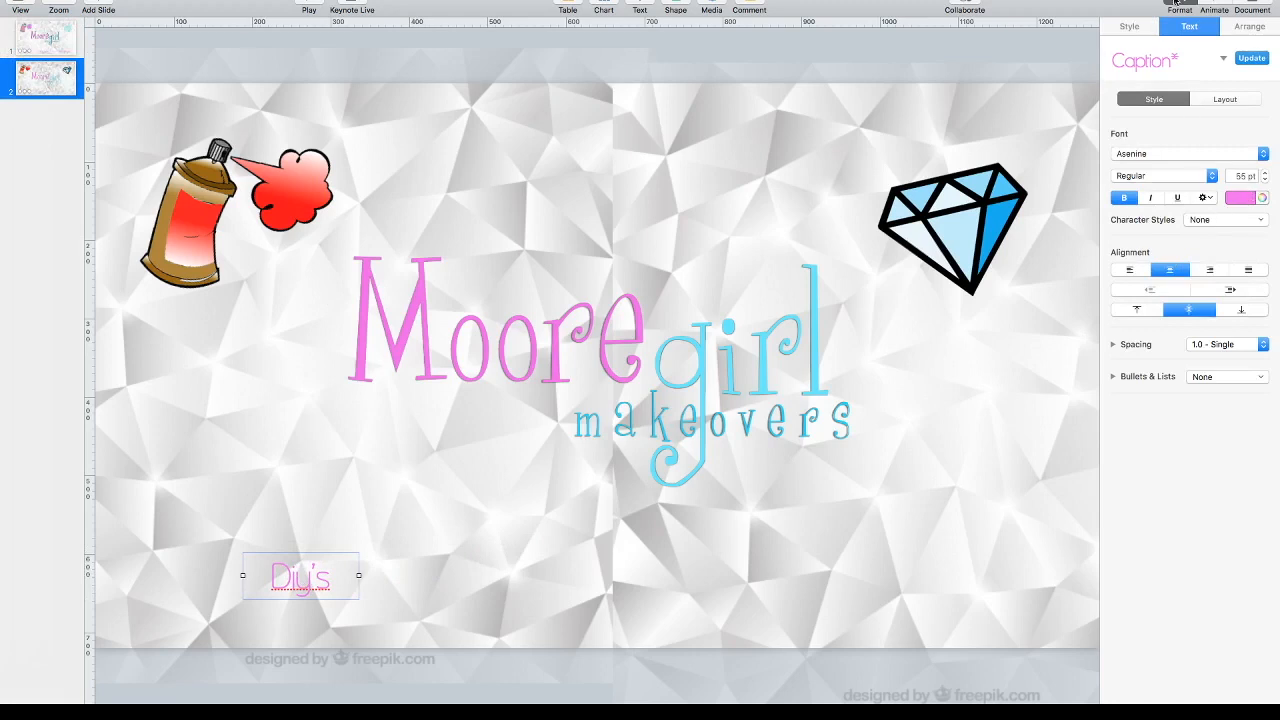
{"action": "left_click", "coordinate": [1146, 30]}
{"action": "left_click", "coordinate": [1263, 284]}
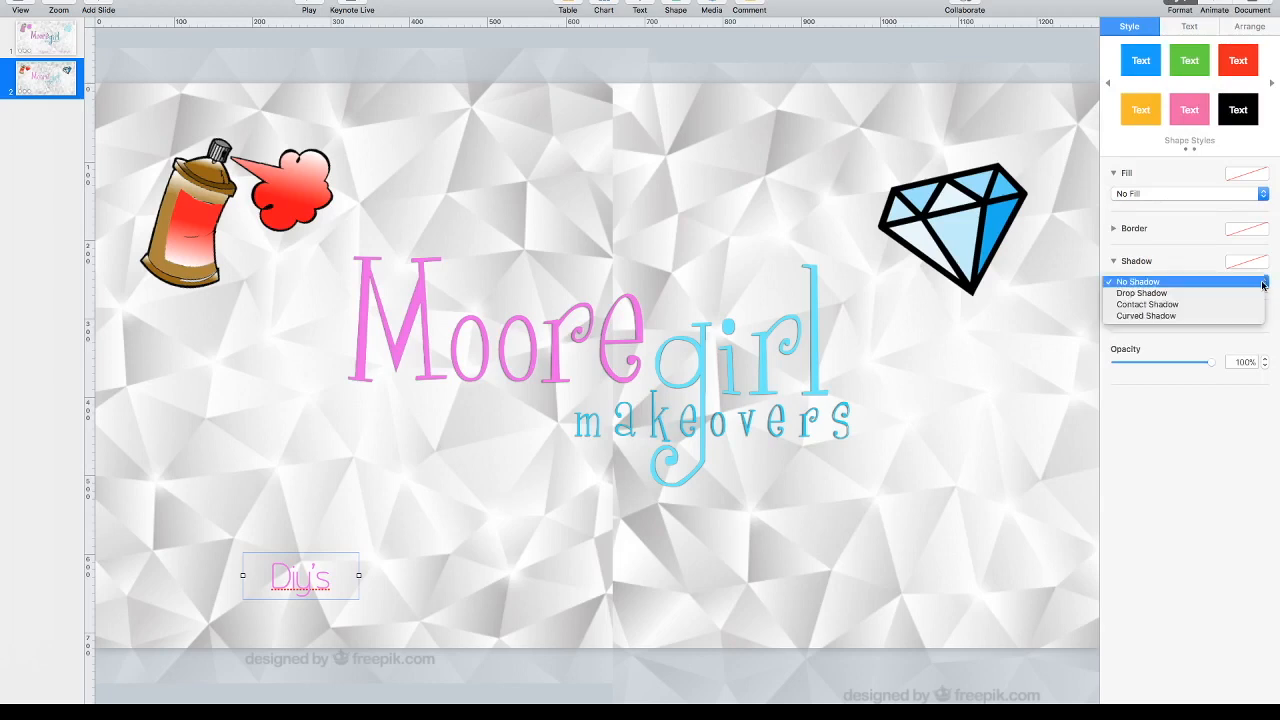
{"action": "left_click", "coordinate": [1236, 292]}
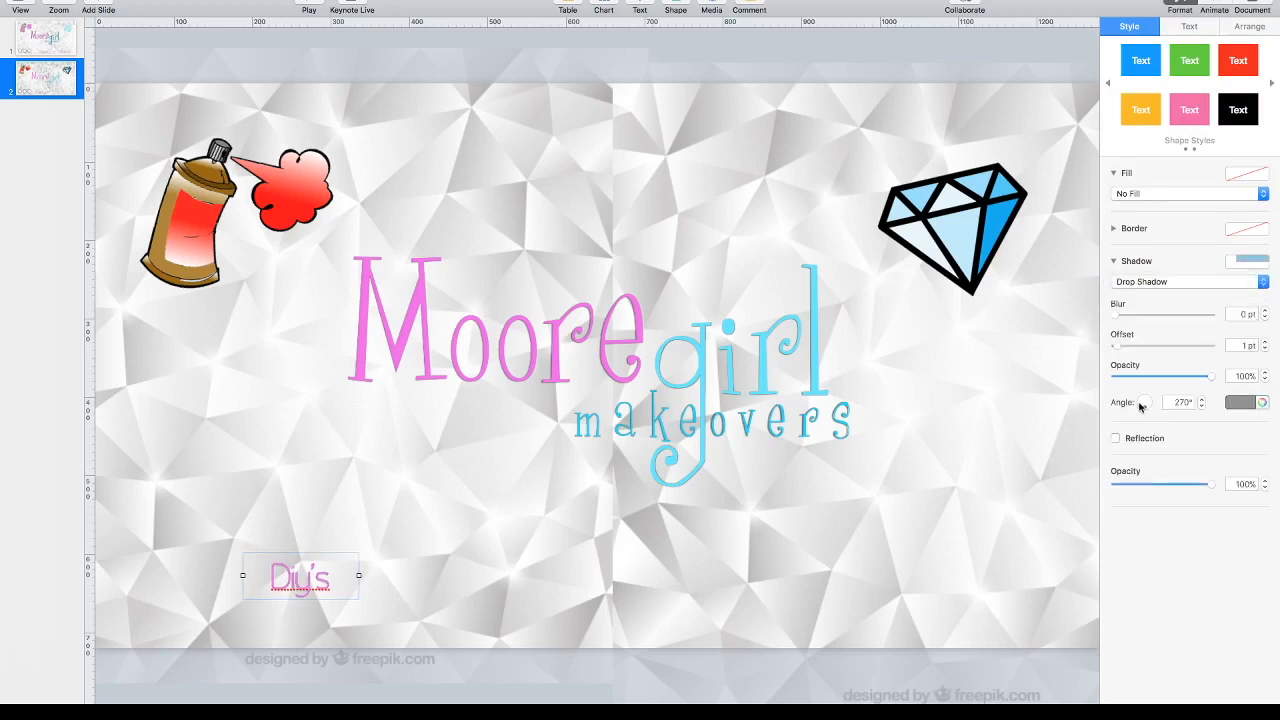
Step: Set the Diy's text shadow to an angle of about 352.5° with black color at 100% opacity
{"action": "mouse_move", "coordinate": [1143, 408]}
{"action": "left_mouse_down"}
{"action": "mouse_move", "coordinate": [1163, 391]}
{"action": "mouse_move", "coordinate": [1151, 405]}
{"action": "left_mouse_up"}
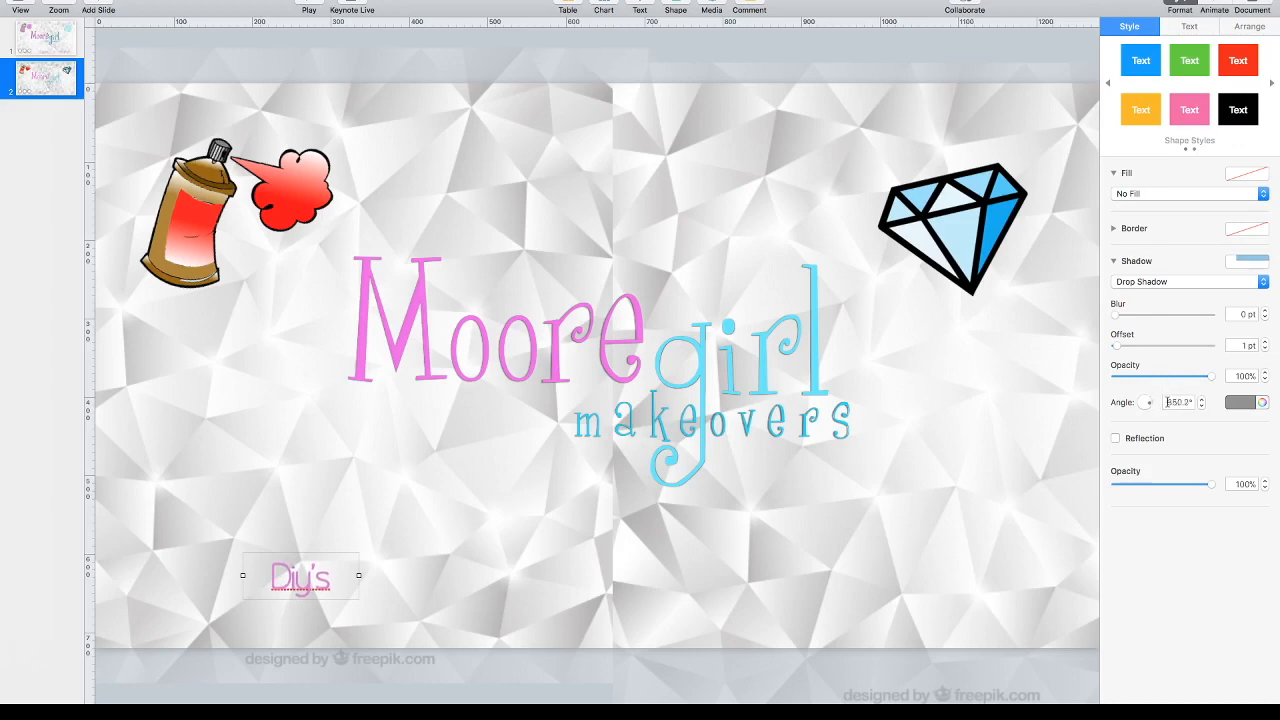
{"action": "left_click", "coordinate": [1250, 403]}
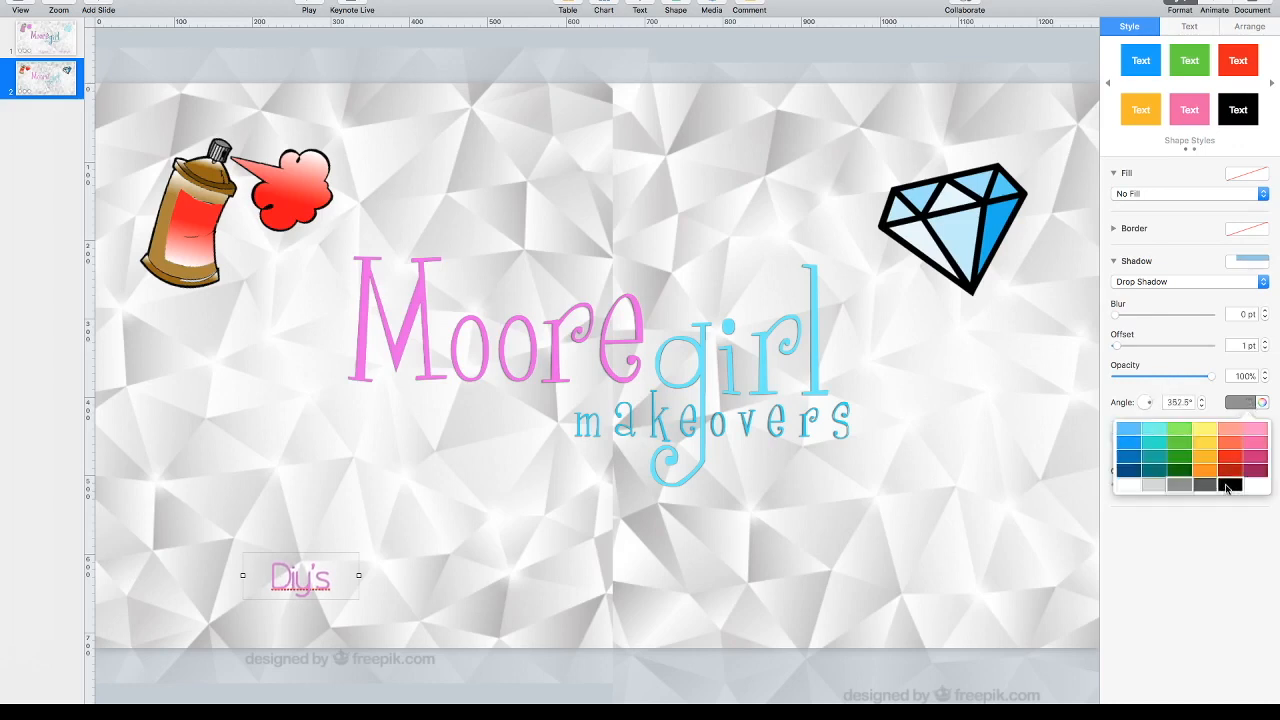
{"action": "left_click", "coordinate": [1228, 486]}
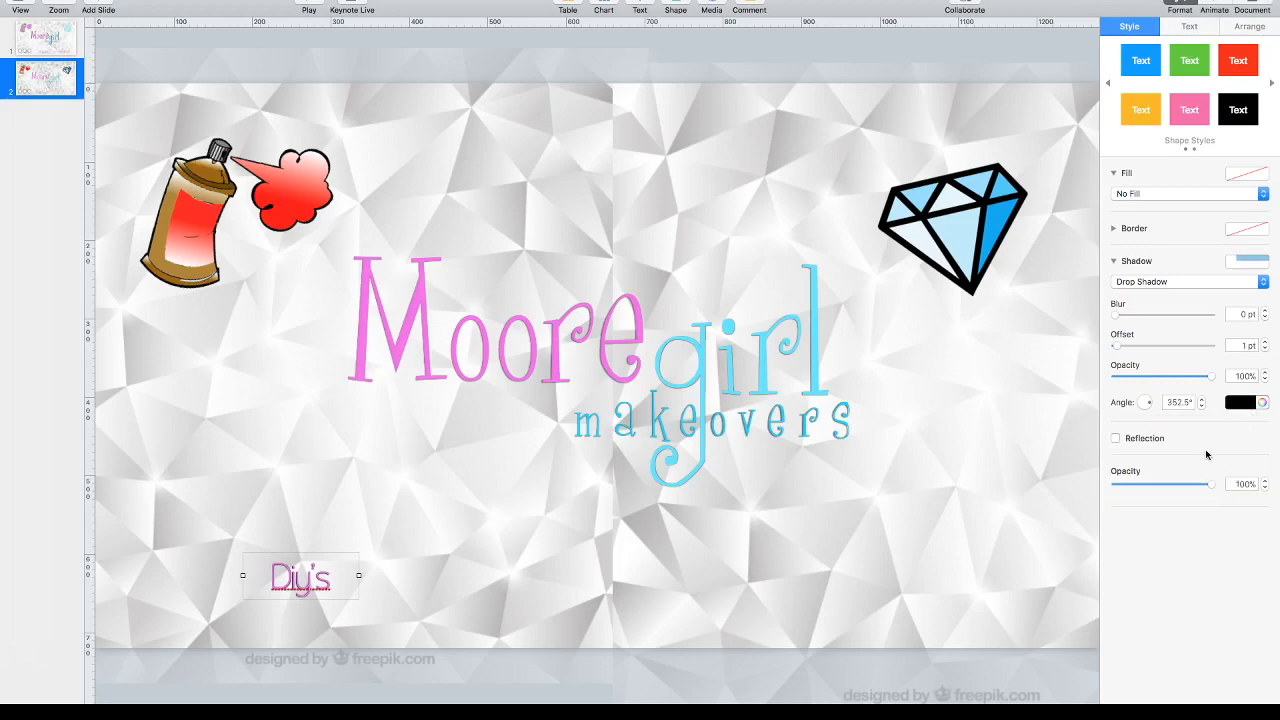
{"action": "mouse_move", "coordinate": [1212, 377]}
{"action": "left_mouse_down"}
{"action": "mouse_move", "coordinate": [1056, 373]}
{"action": "mouse_move", "coordinate": [1216, 379]}
{"action": "left_mouse_up"}
Step: Set the character spacing of the Diy's text to 10%
{"action": "left_click", "coordinate": [1186, 28]}
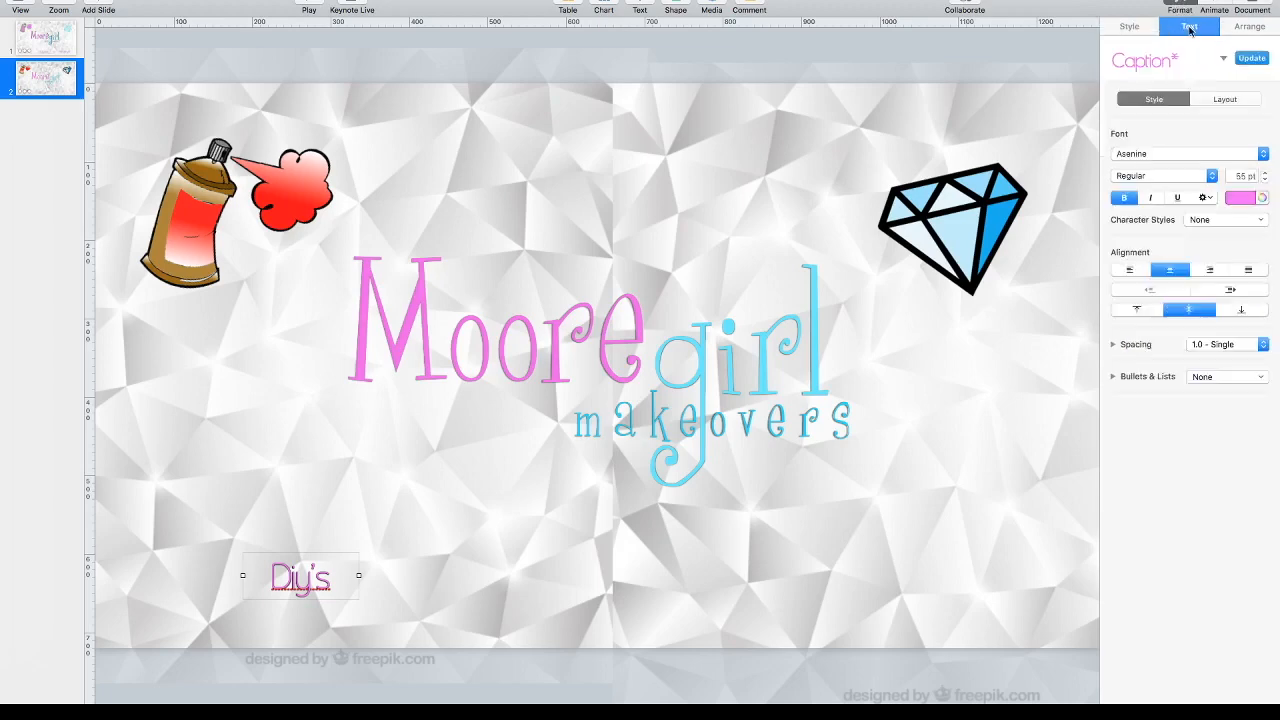
{"action": "left_click", "coordinate": [1206, 198]}
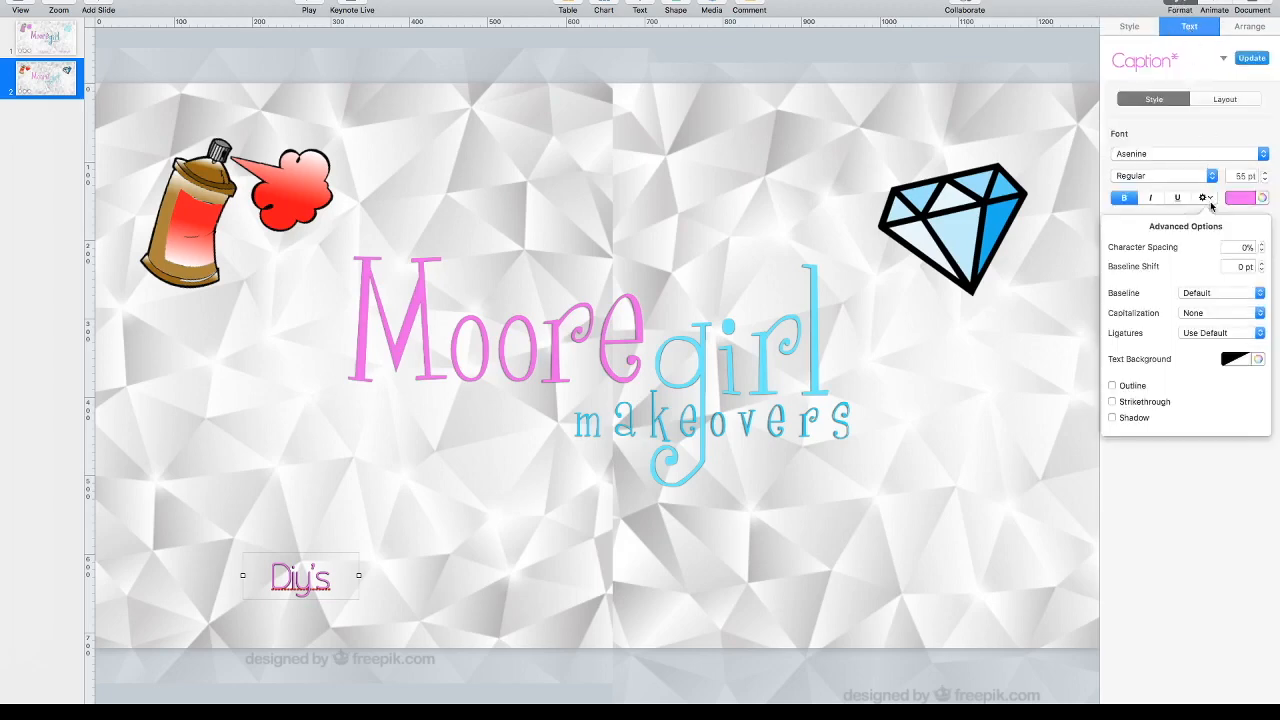
{"action": "left_click", "coordinate": [1262, 246]}
{"action": "left_click", "coordinate": [1262, 245]}
{"action": "left_click", "coordinate": [1261, 252]}
{"action": "left_click", "coordinate": [1261, 252]}
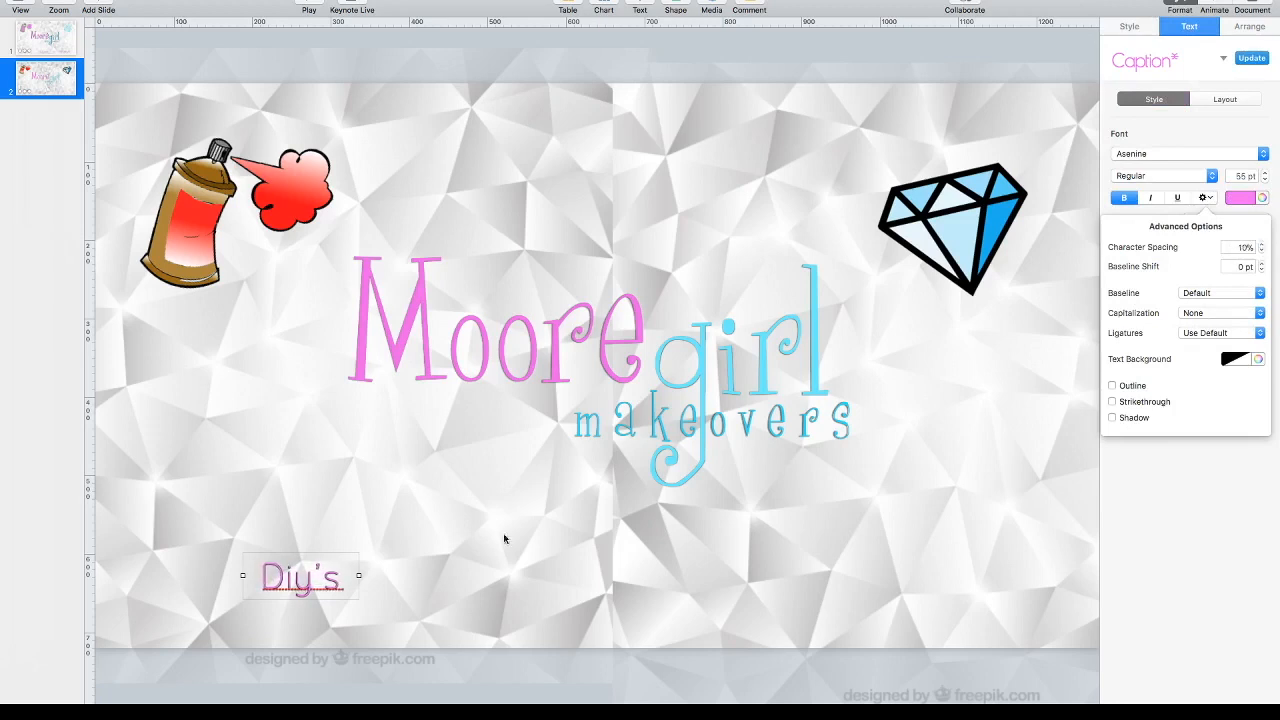
Step: Increase the font size of the Diy's text to 65 pt
{"action": "double_click", "coordinate": [327, 580]}
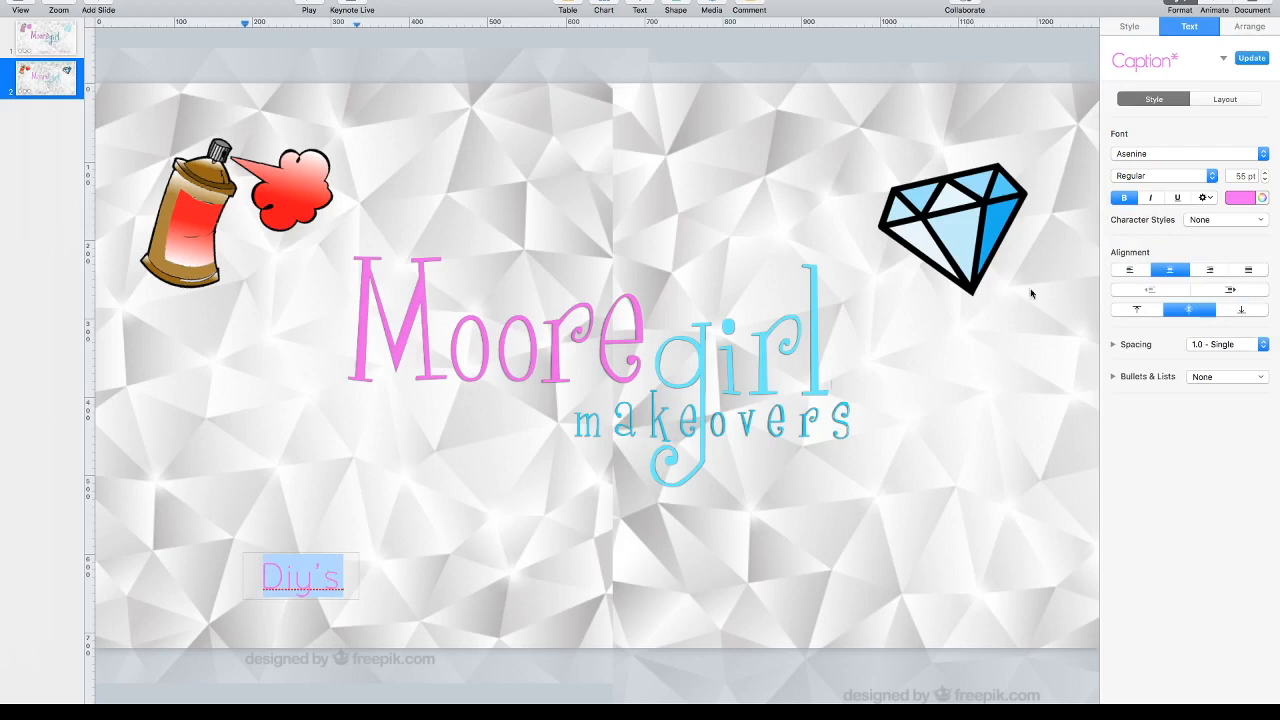
{"action": "left_click", "coordinate": [1265, 172]}
{"action": "left_click", "coordinate": [1265, 172]}
{"action": "left_click", "coordinate": [1265, 172]}
{"action": "left_click", "coordinate": [1265, 172]}
{"action": "left_click", "coordinate": [1265, 172]}
{"action": "left_click", "coordinate": [1265, 172]}
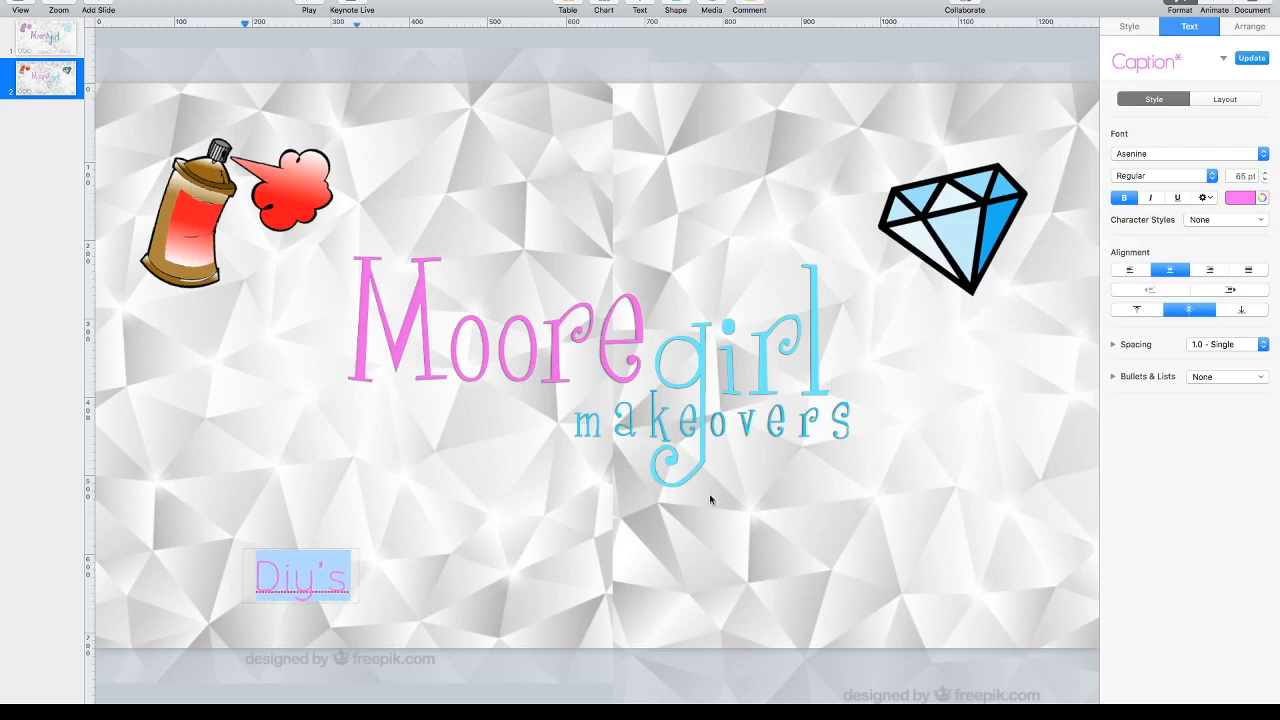
{"action": "left_click", "coordinate": [562, 571]}
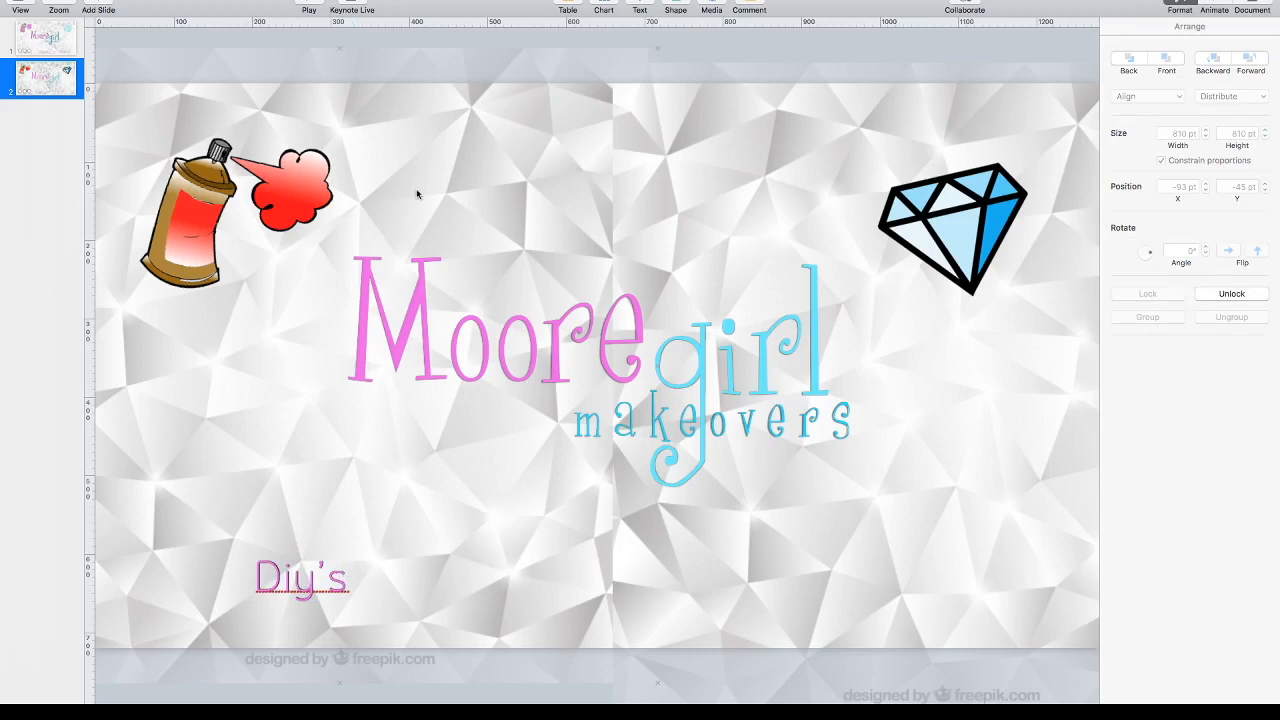
Step: Add a text box reading Tutorials near the bottom center of slide 2, beside the Diy's text
{"action": "left_click", "coordinate": [639, 9]}
{"action": "left_click_drag", "start_coordinate": [592, 368], "coordinate": [596, 580]}
{"action": "double_click", "coordinate": [595, 579]}
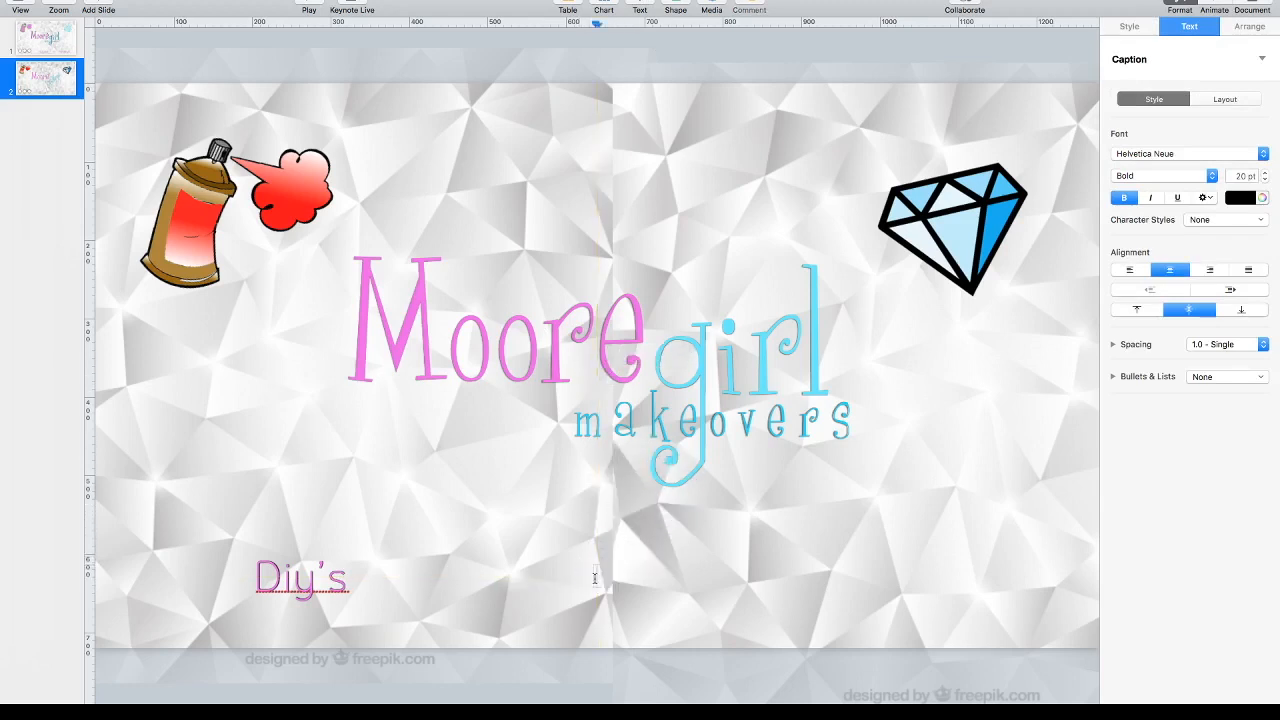
{"action": "type", "text": "Tutorials"}
Step: Set the Tutorials text to 65 pt in the Asenine font
{"action": "double_click", "coordinate": [587, 578]}
{"action": "left_click_drag", "start_coordinate": [1244, 176], "coordinate": [1224, 178]}
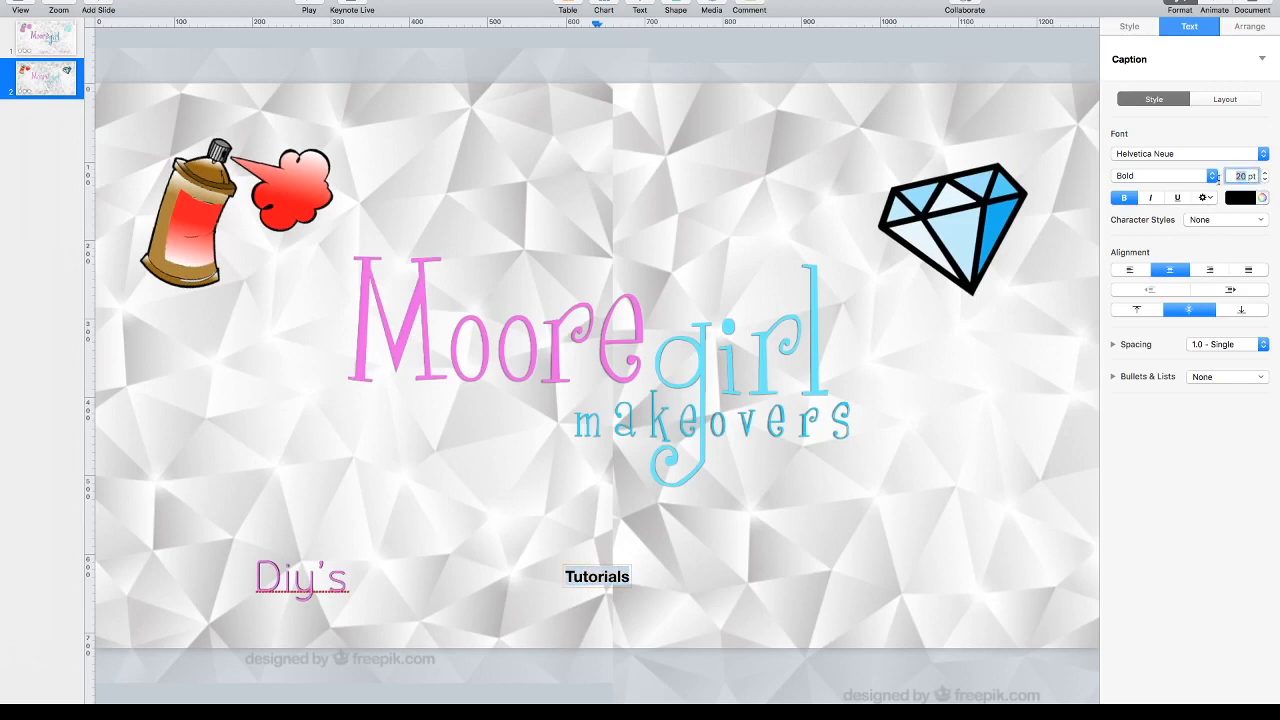
{"action": "type", "text": "65"}
{"action": "key", "text": "Return"}
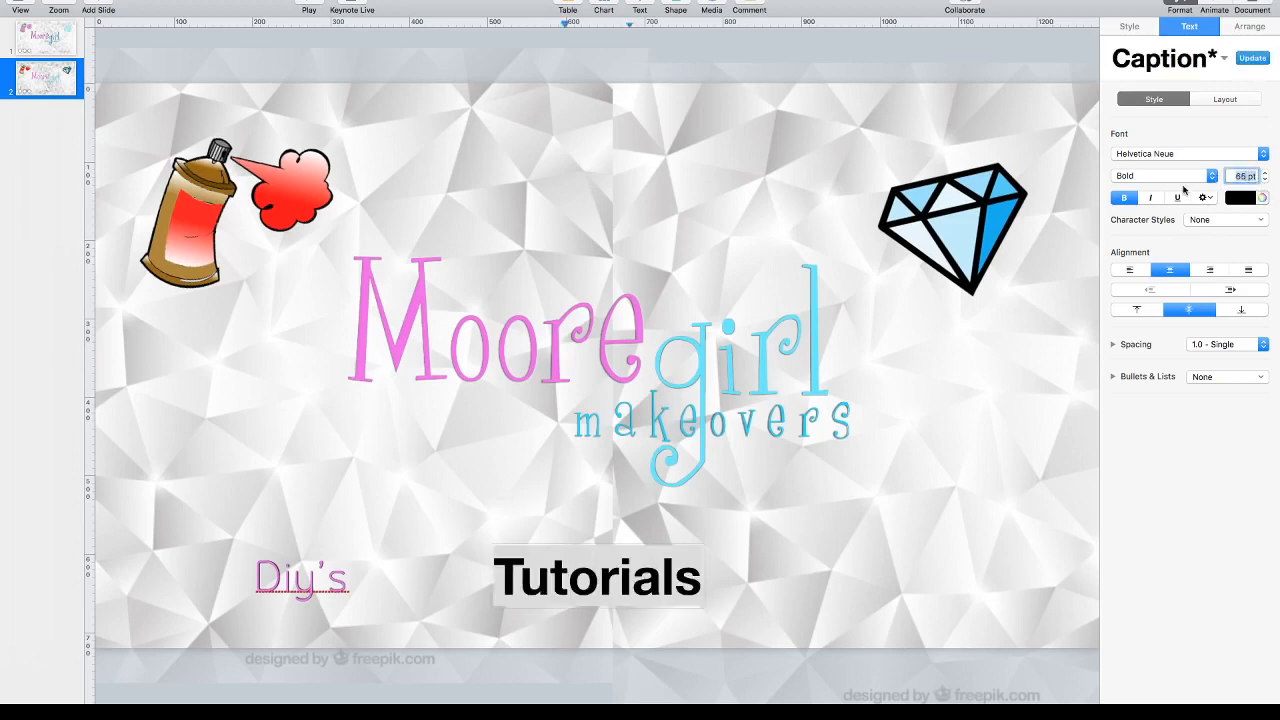
{"action": "left_click", "coordinate": [1212, 153]}
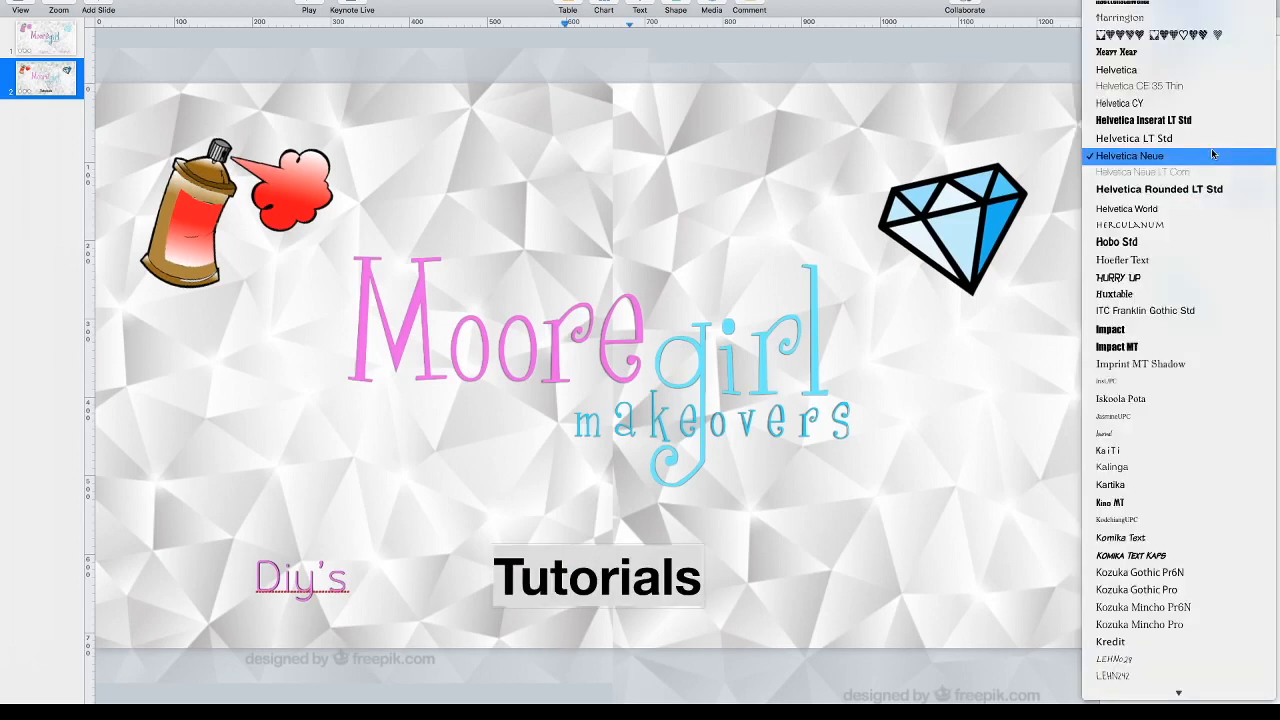
{"action": "scroll", "coordinate": [1206, 145], "scroll_direction": "up", "scroll_amount": 10}
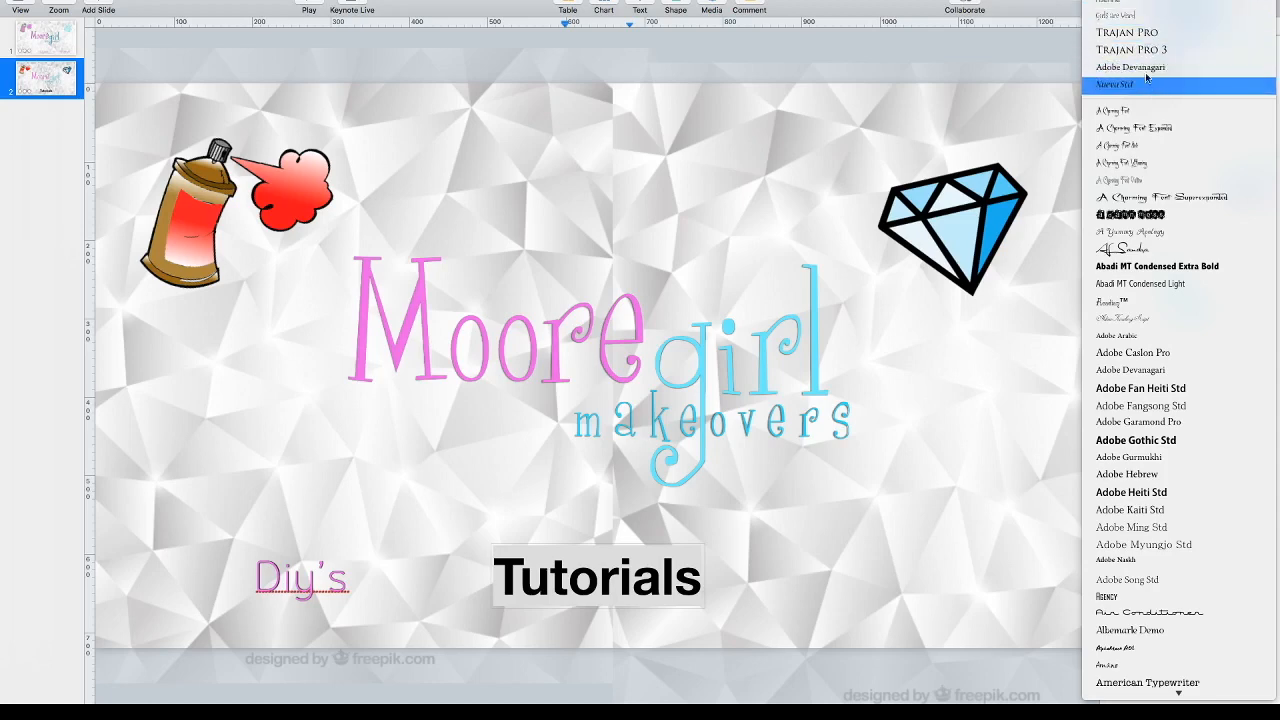
{"action": "left_click", "coordinate": [1128, 4]}
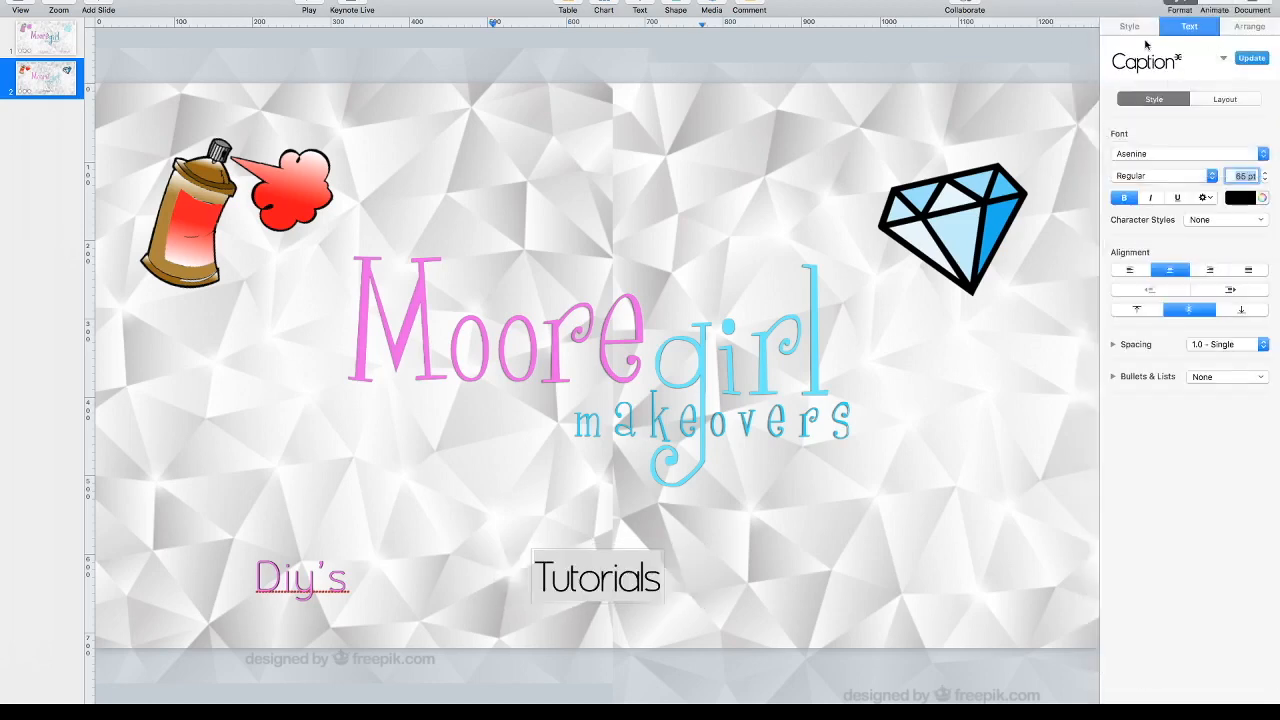
Step: Color the Tutorials text with the saved pink swatch and give it a Drop Shadow
{"action": "left_click", "coordinate": [1262, 200]}
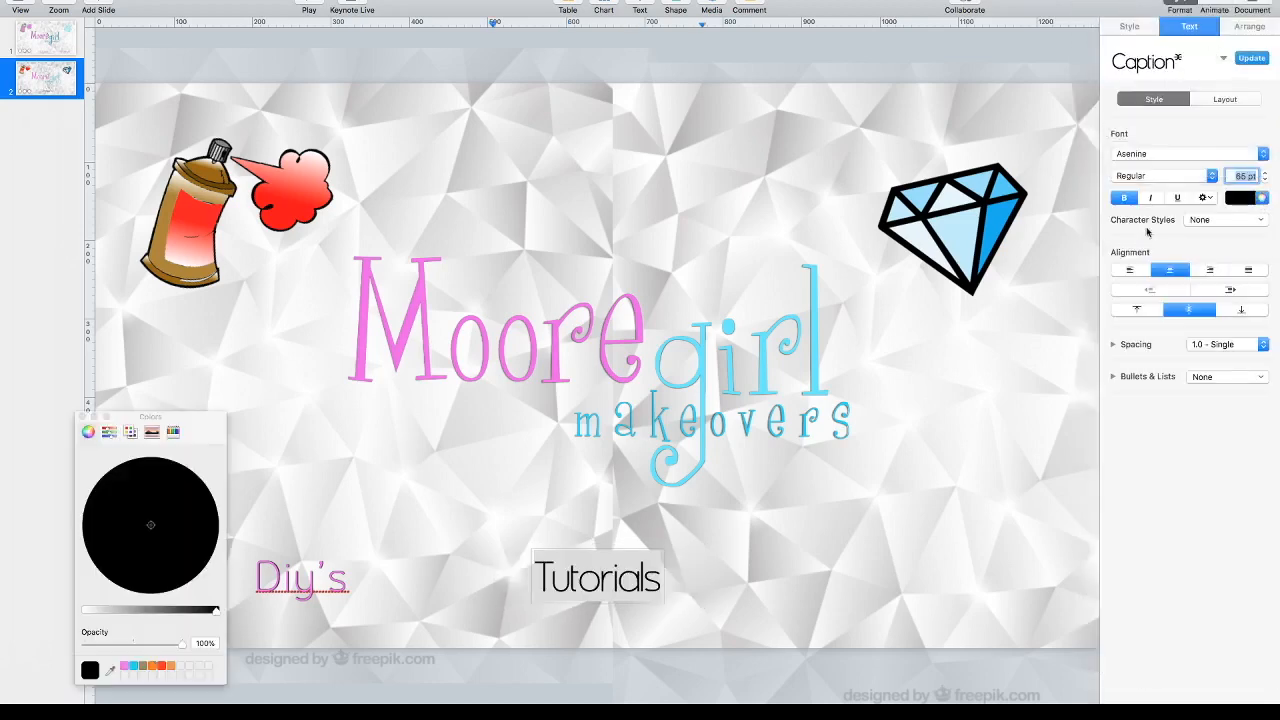
{"action": "left_click", "coordinate": [125, 668]}
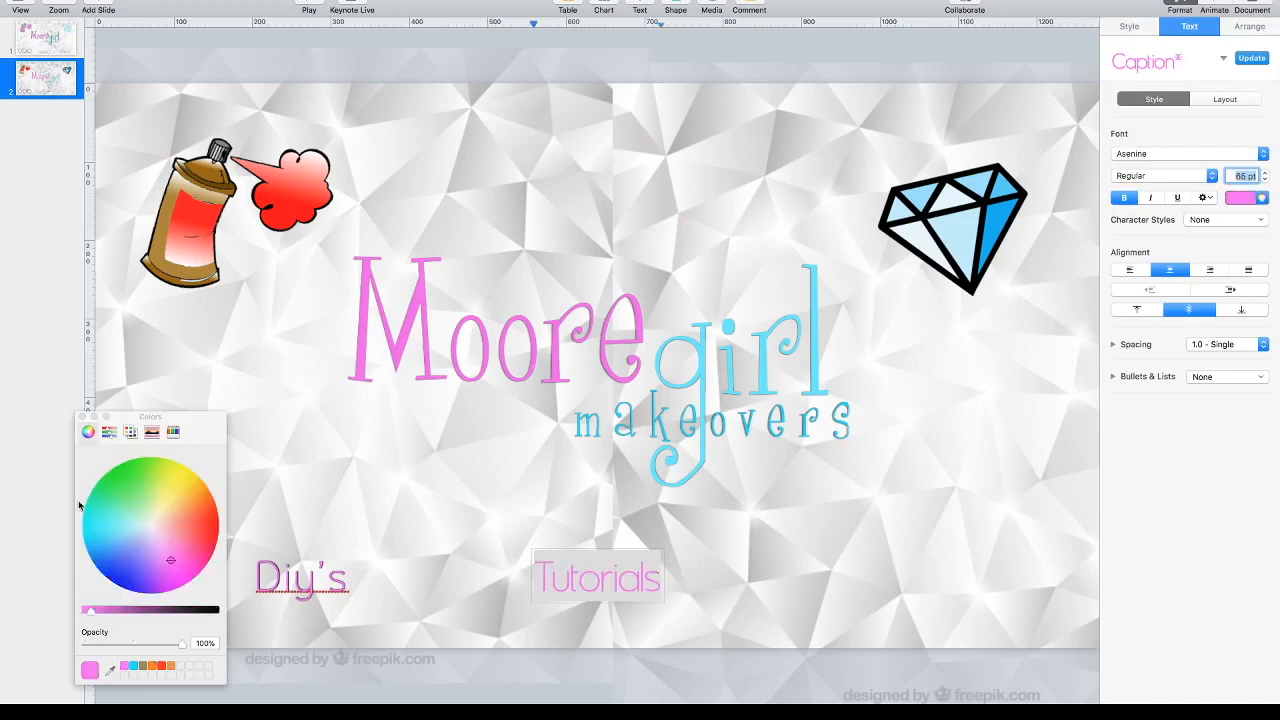
{"action": "left_click", "coordinate": [82, 418]}
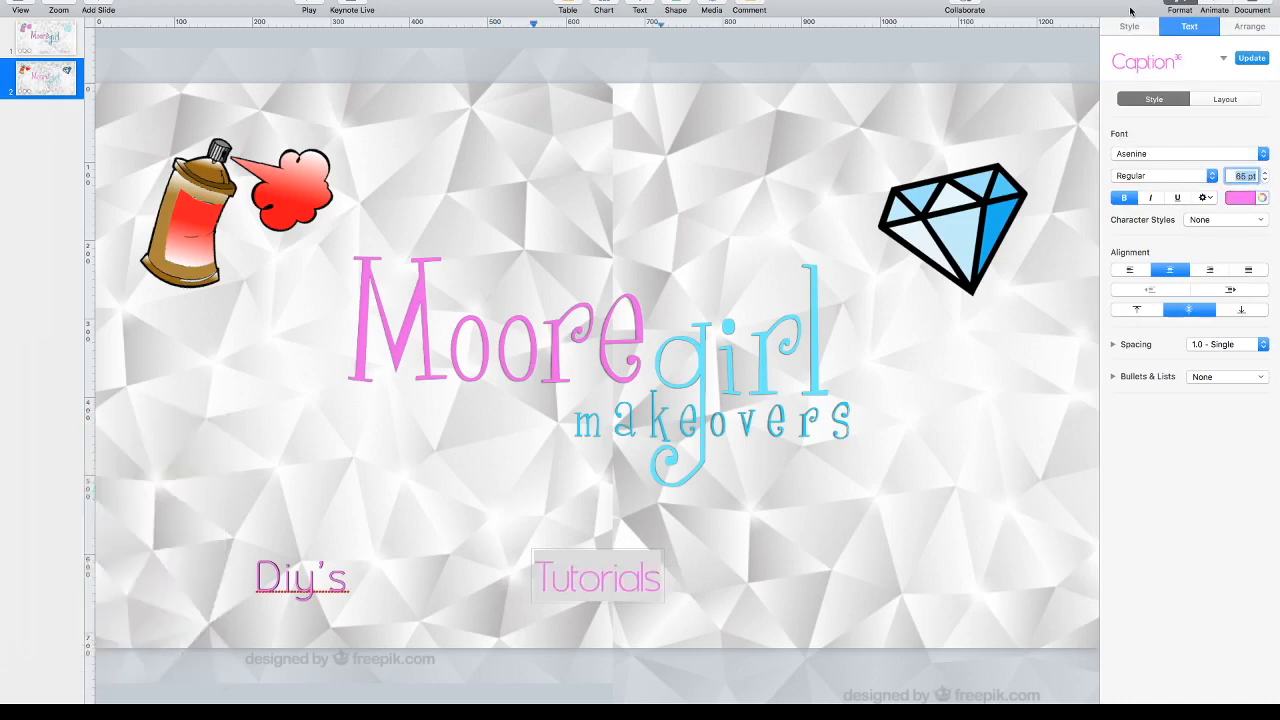
{"action": "left_click", "coordinate": [1129, 26]}
{"action": "left_click", "coordinate": [1262, 285]}
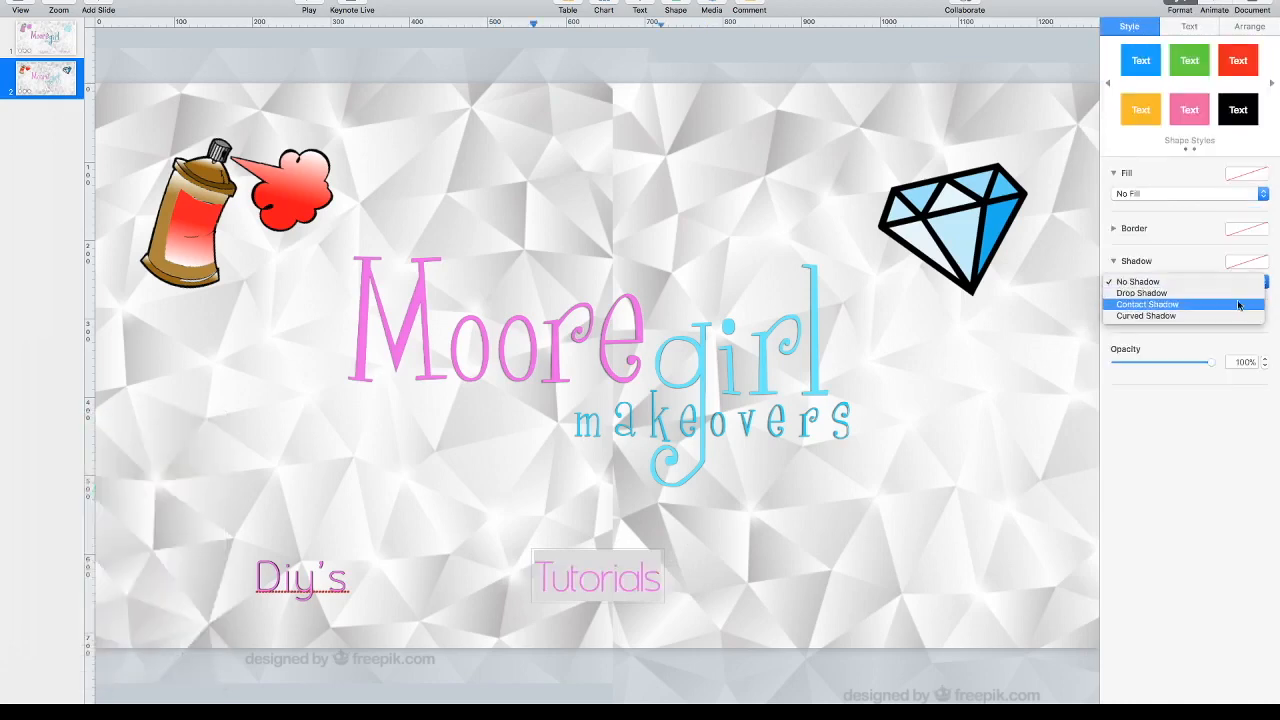
{"action": "left_click", "coordinate": [1218, 293]}
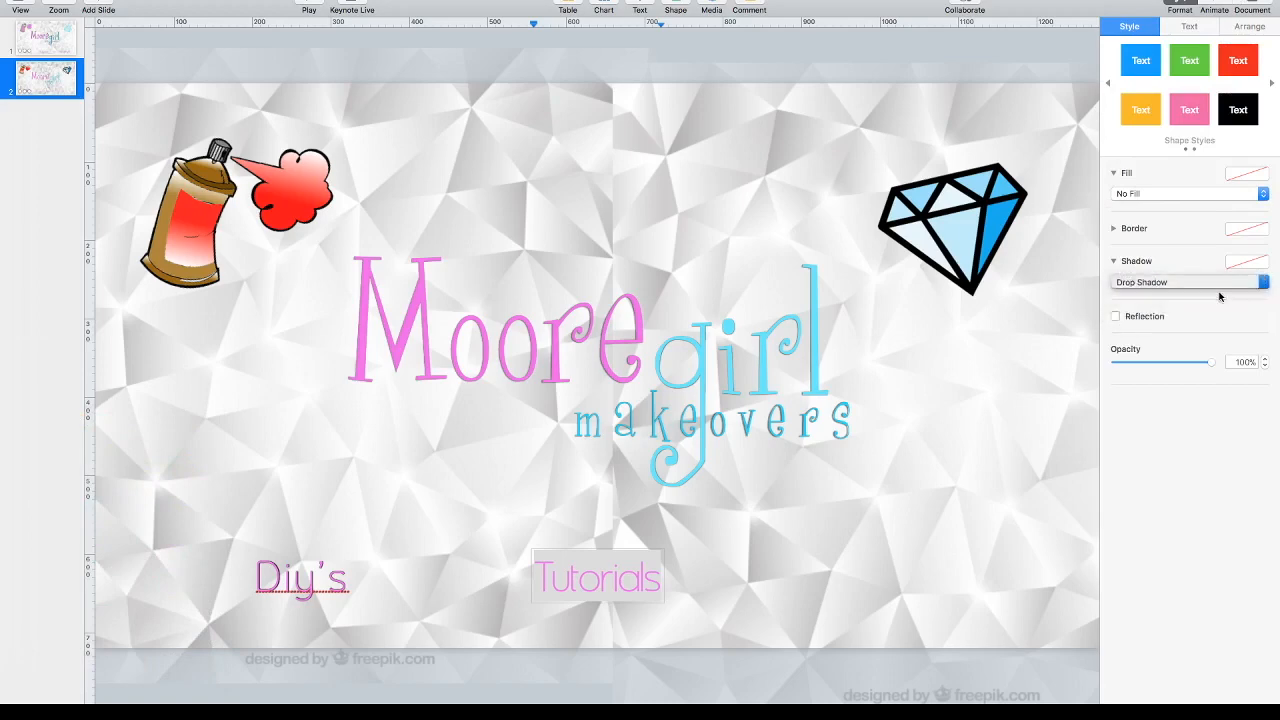
Step: Set the character spacing of the Tutorials text to 6%
{"action": "left_click", "coordinate": [1195, 28]}
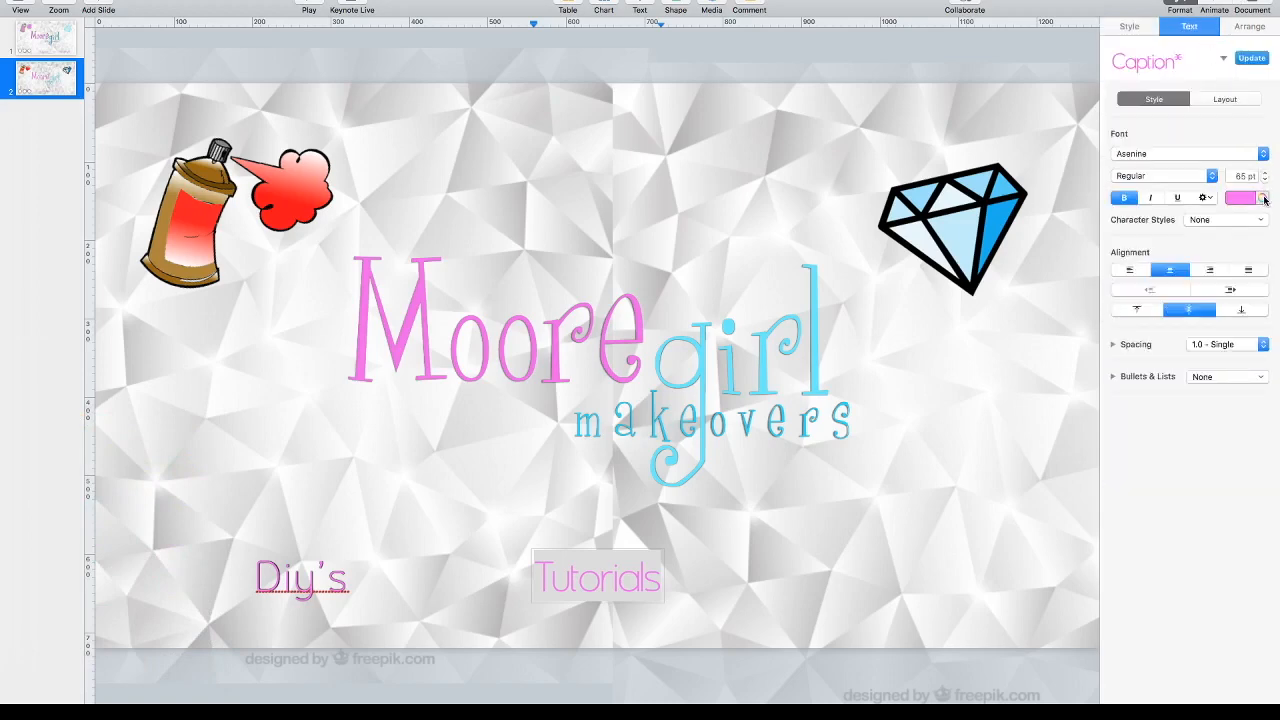
{"action": "left_click", "coordinate": [1207, 198]}
{"action": "left_click", "coordinate": [1261, 245]}
{"action": "left_click", "coordinate": [1261, 245]}
{"action": "left_click", "coordinate": [1261, 245]}
{"action": "left_click", "coordinate": [1261, 245]}
{"action": "left_click", "coordinate": [1261, 245]}
{"action": "left_click", "coordinate": [1261, 245]}
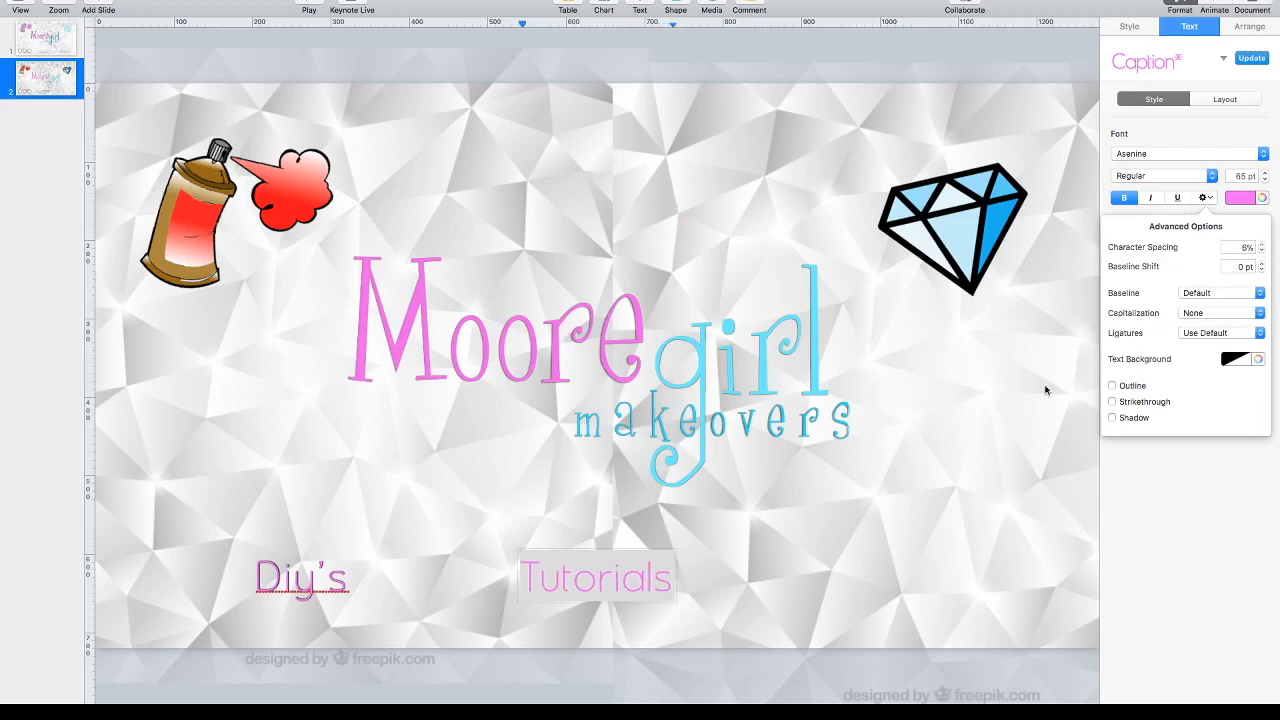
Step: Align the Tutorials text with the slide's vertical center line and level with the Diy's text, at x 538 pt, y 593 pt
{"action": "left_click", "coordinate": [1020, 407]}
{"action": "mouse_move", "coordinate": [591, 593]}
{"action": "left_mouse_down"}
{"action": "mouse_move", "coordinate": [594, 582]}
{"action": "mouse_move", "coordinate": [620, 588]}
{"action": "mouse_move", "coordinate": [626, 568]}
{"action": "mouse_move", "coordinate": [607, 555]}
{"action": "mouse_move", "coordinate": [590, 587]}
{"action": "left_mouse_up"}
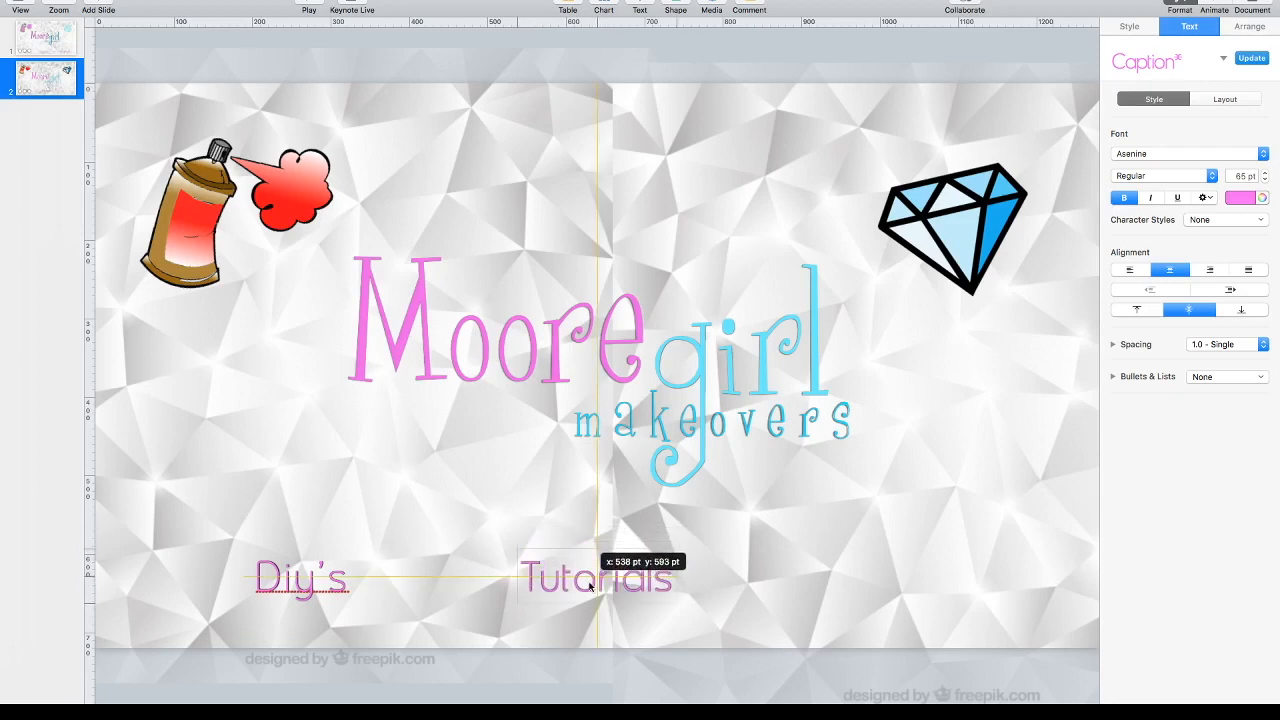
{"action": "left_click_drag", "start_coordinate": [590, 587], "coordinate": [590, 587]}
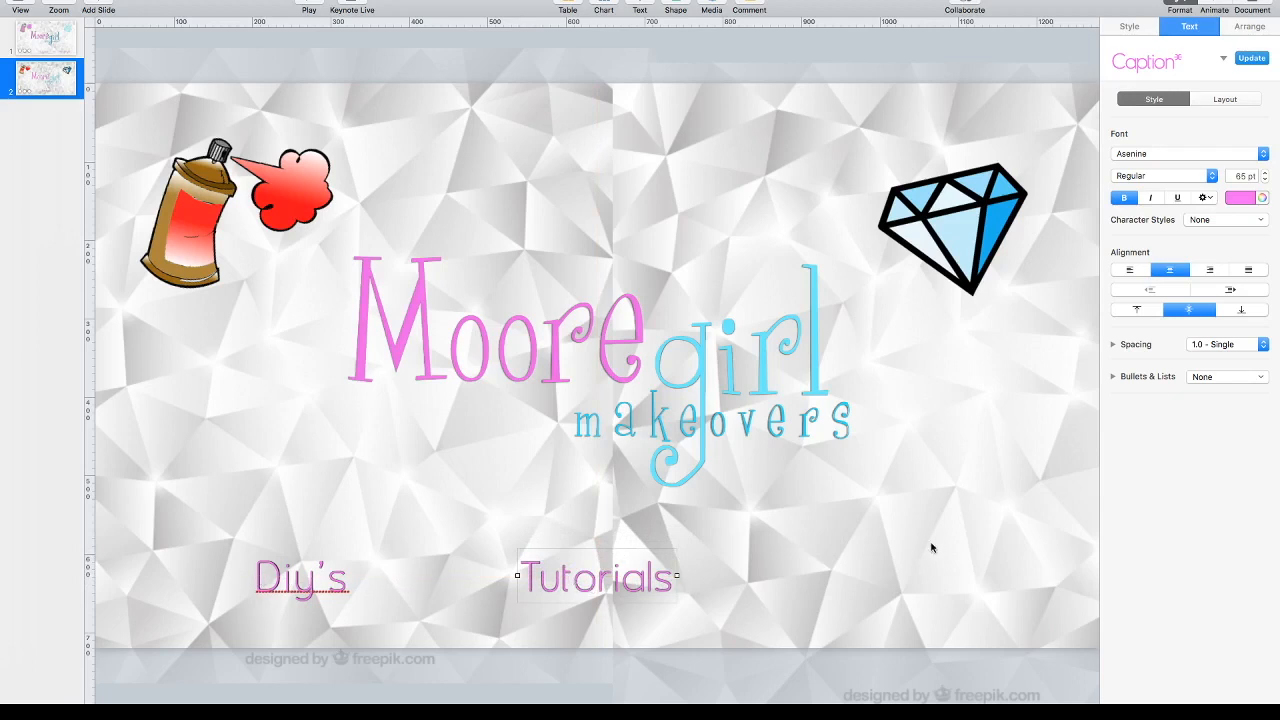
Step: Add a text box reading Reviews at the lower right of slide 2, beyond the Tutorials text
{"action": "left_click", "coordinate": [650, 8]}
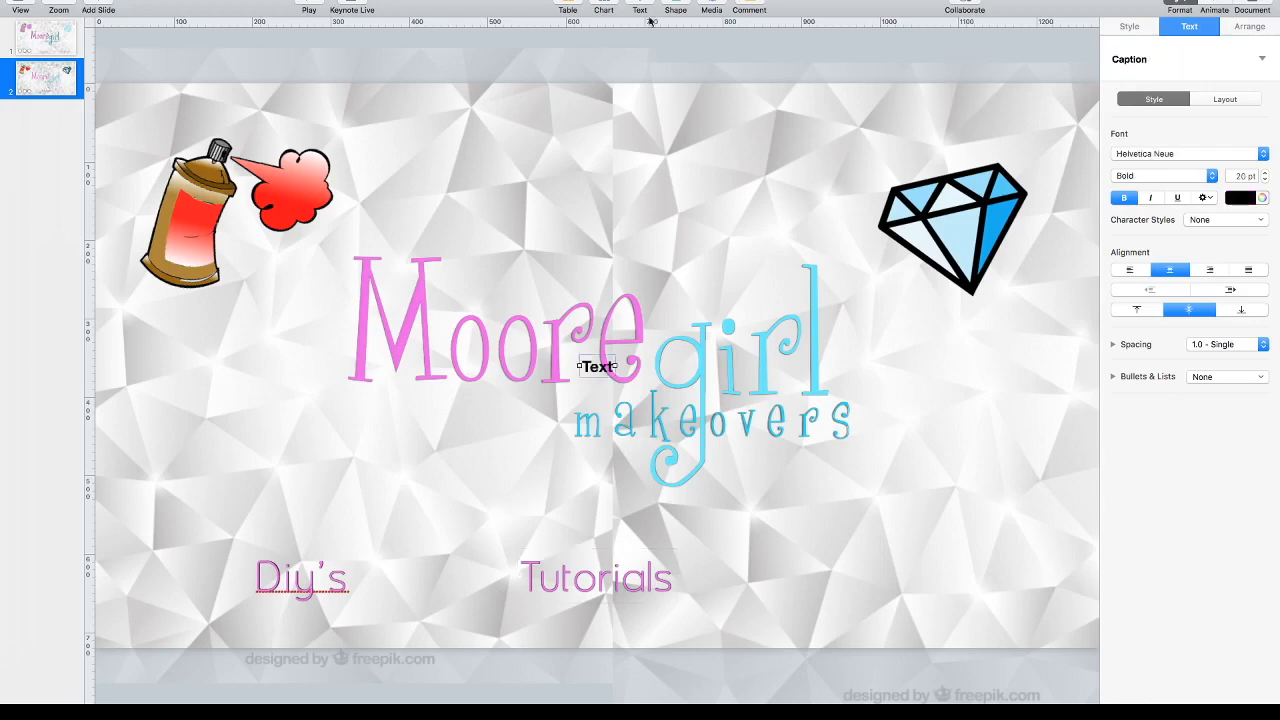
{"action": "left_click_drag", "start_coordinate": [609, 366], "coordinate": [887, 597]}
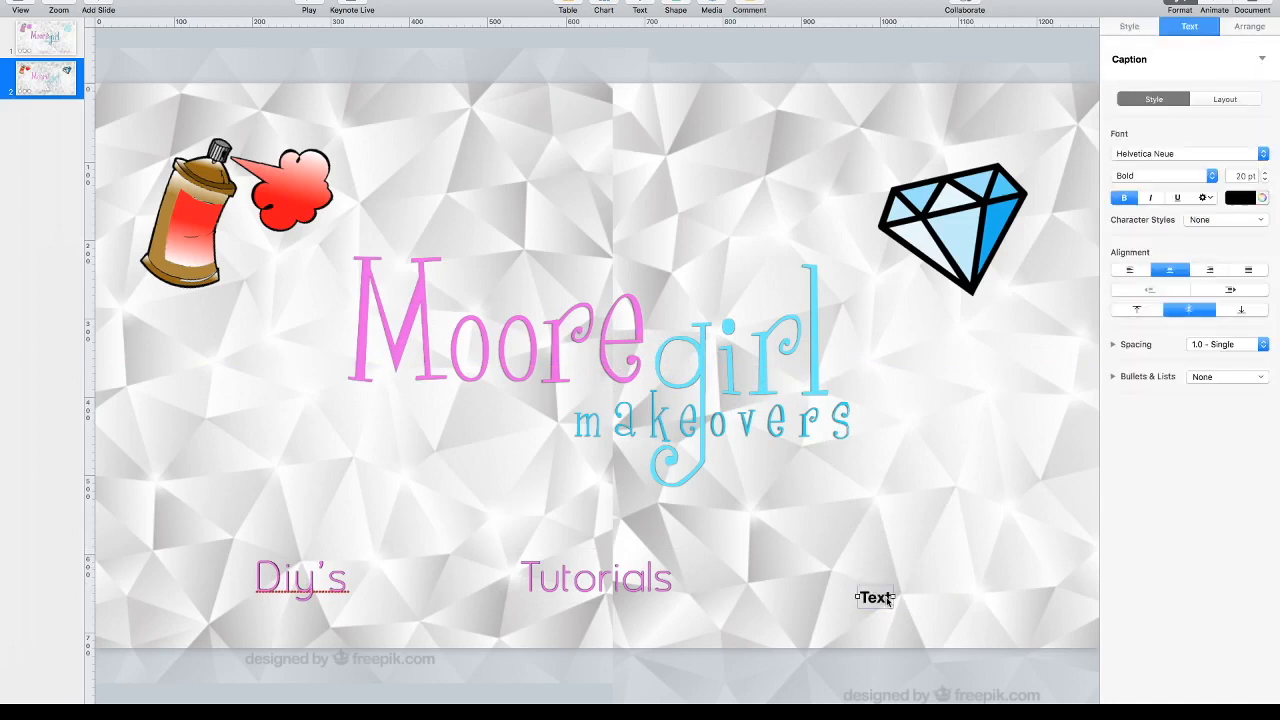
{"action": "double_click", "coordinate": [880, 600]}
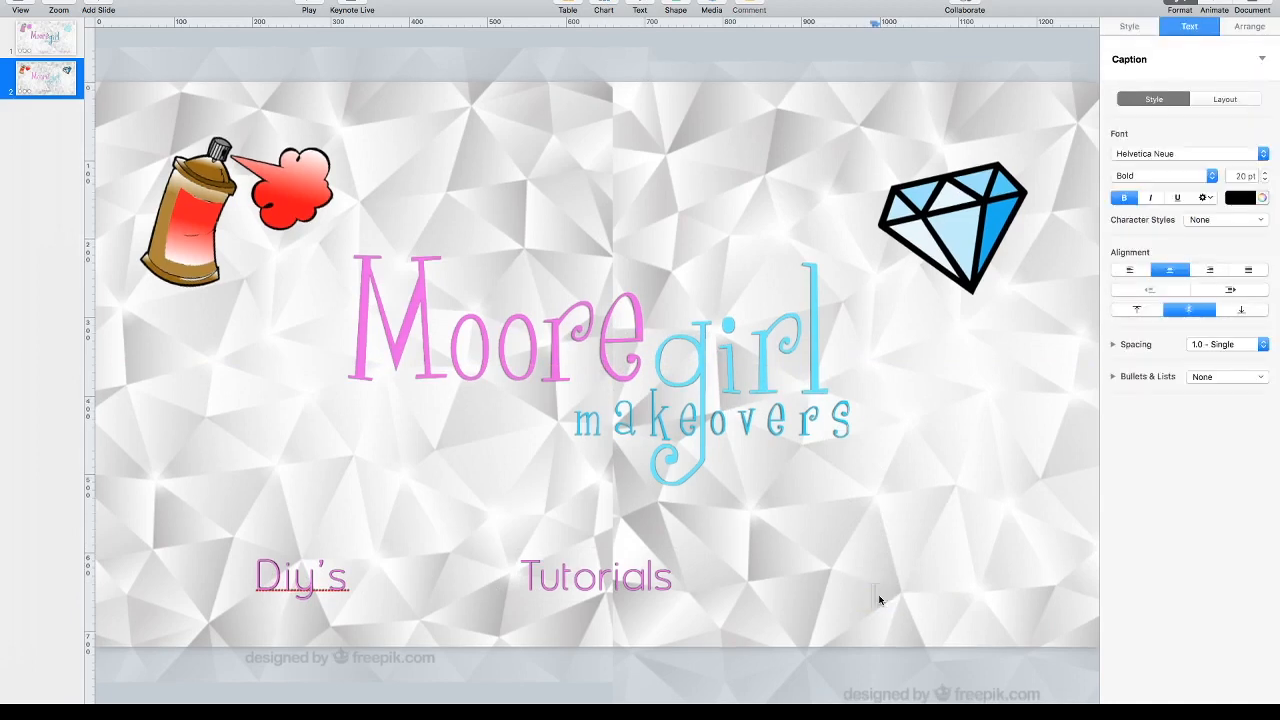
{"action": "type", "text": "Rev"}
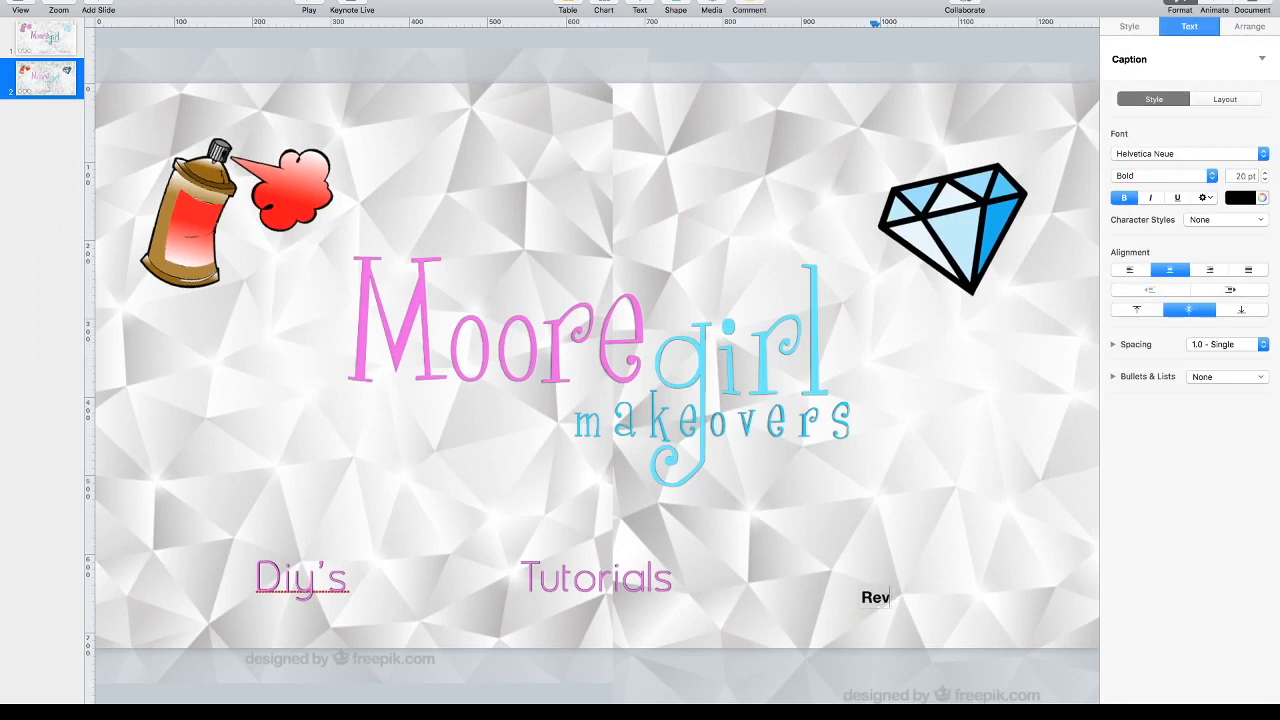
{"action": "type", "text": "iews"}
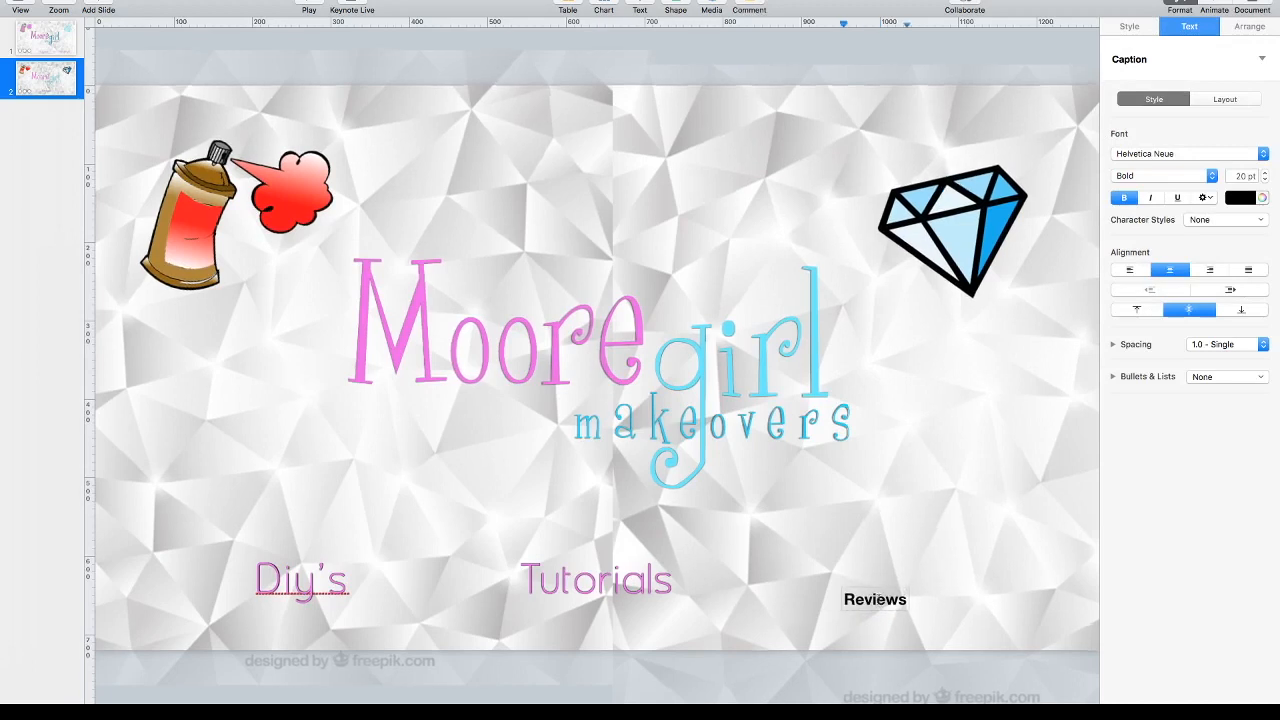
Step: Color the Reviews text with the saved pink swatch
{"action": "double_click", "coordinate": [892, 600]}
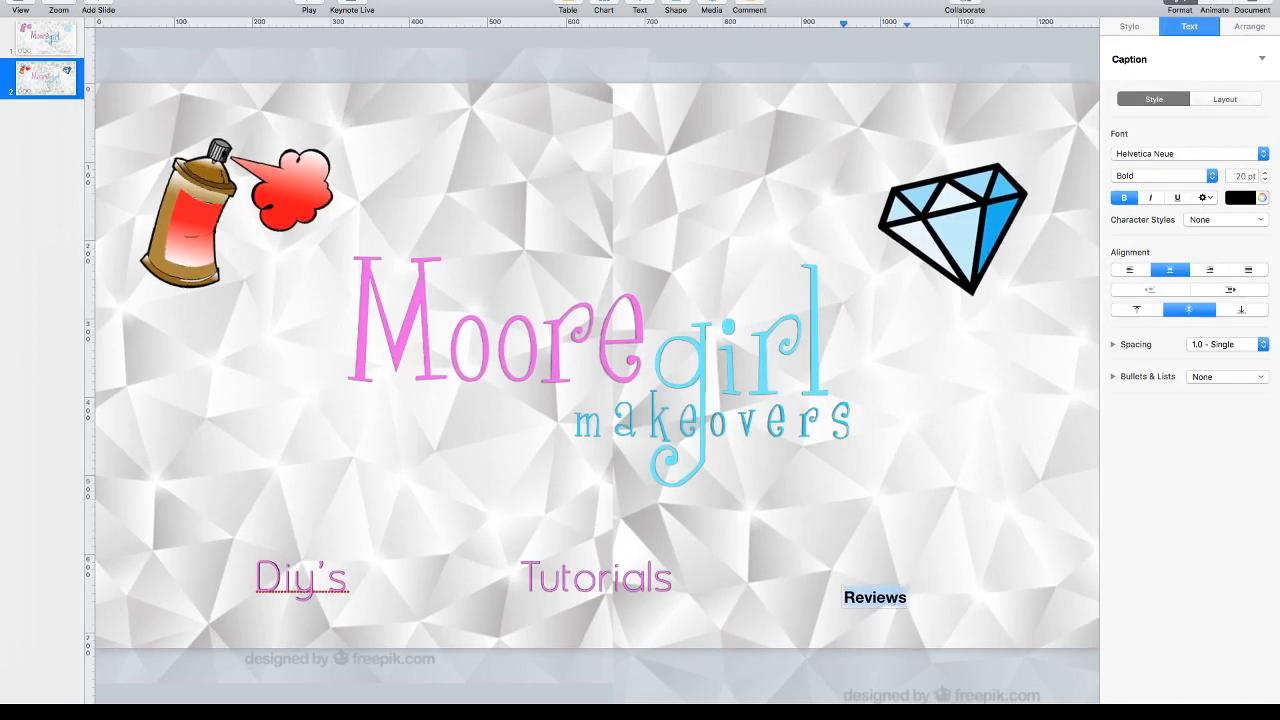
{"action": "left_click", "coordinate": [1247, 197]}
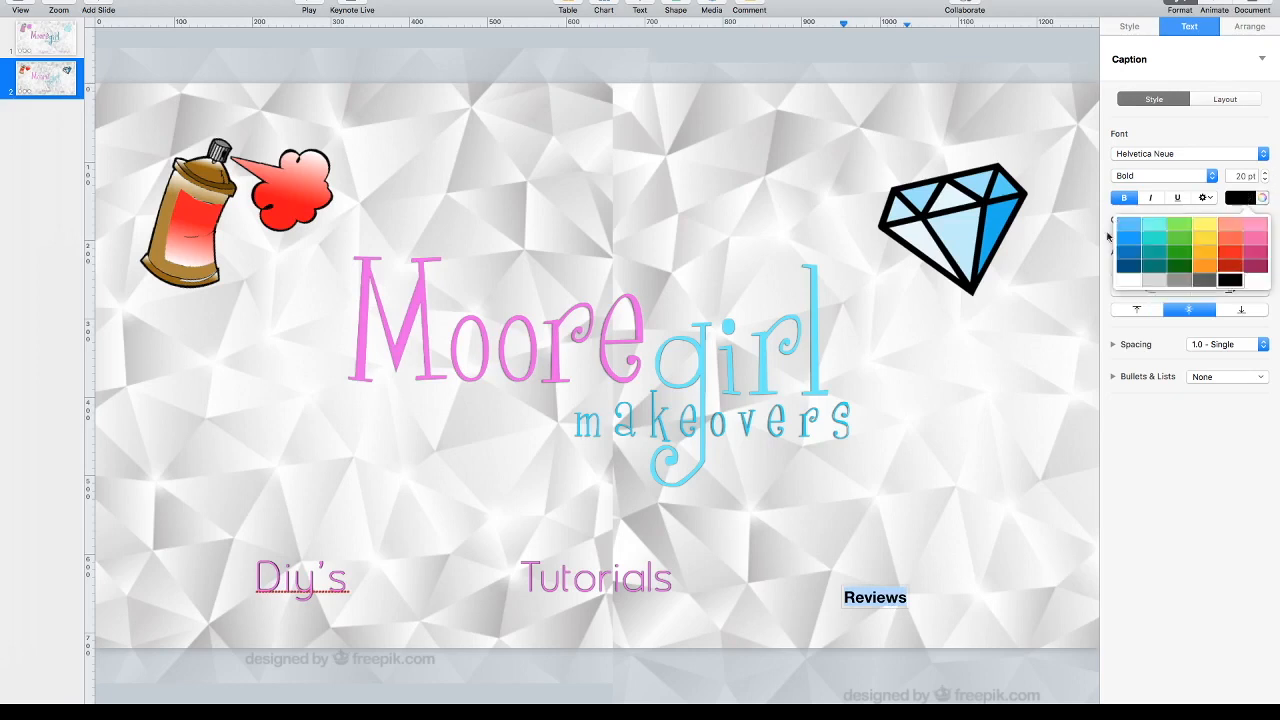
{"action": "left_click", "coordinate": [1273, 211]}
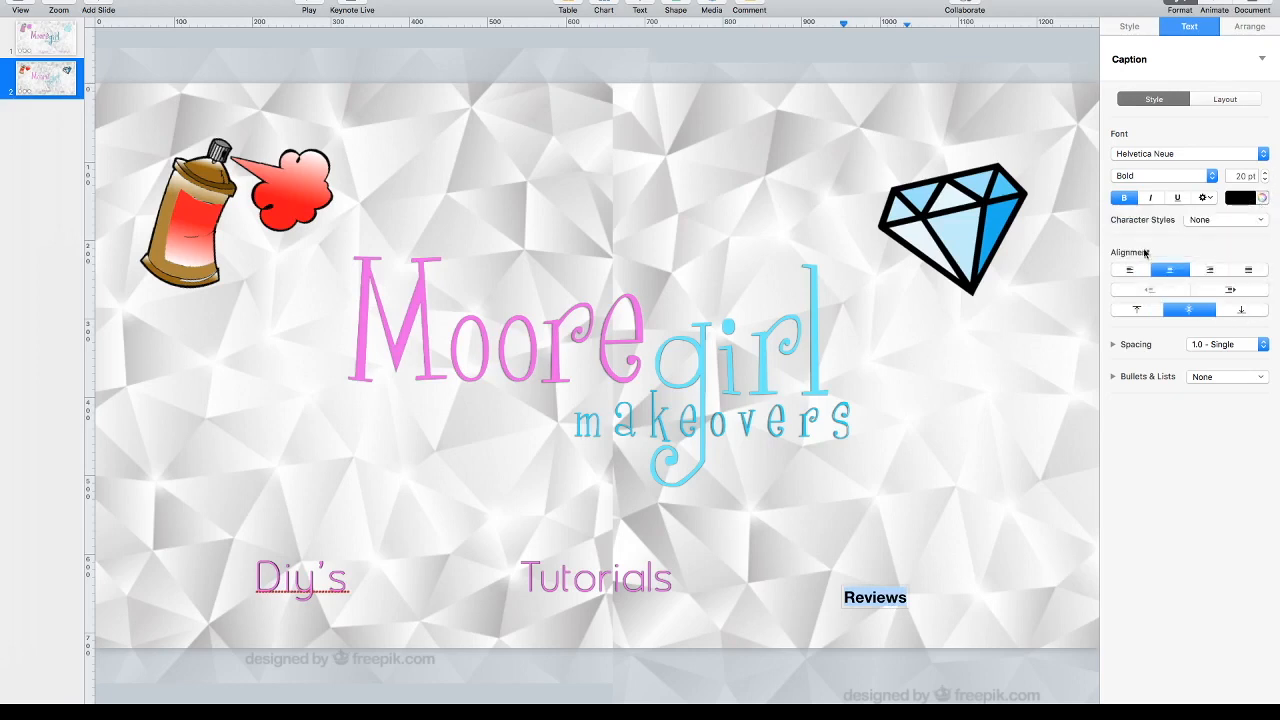
{"action": "left_click", "coordinate": [1262, 197]}
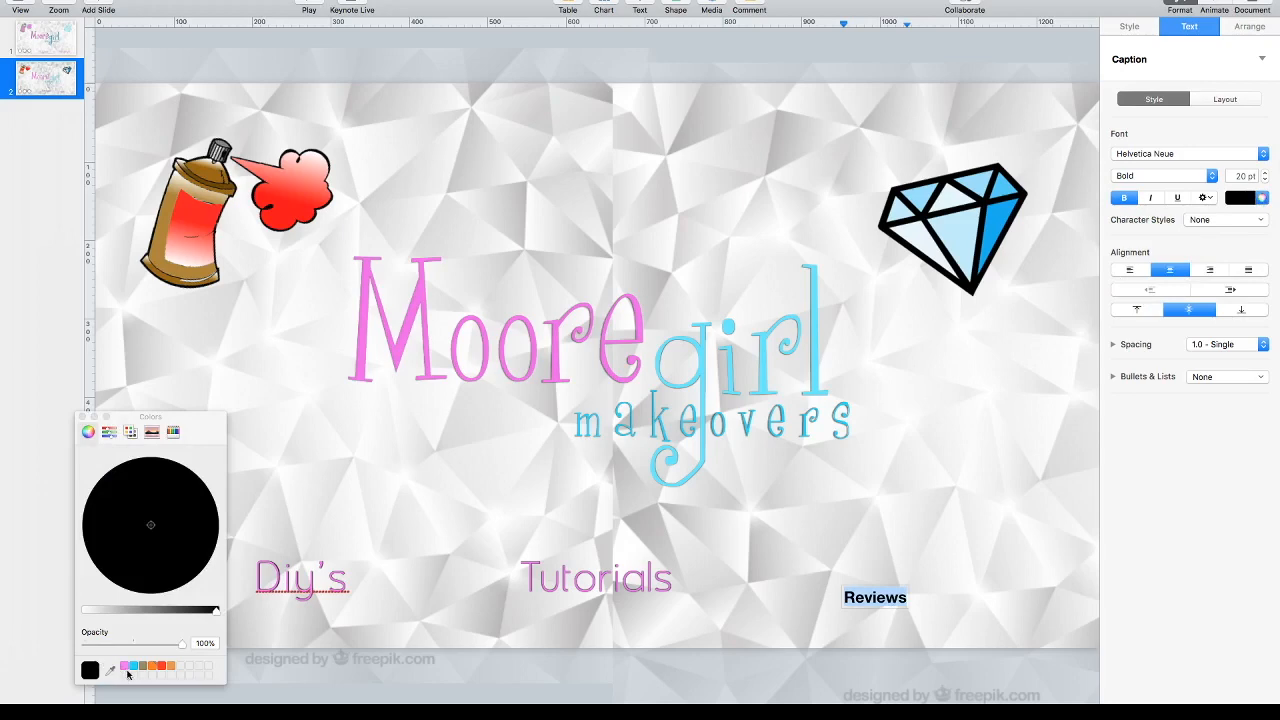
{"action": "left_click", "coordinate": [125, 666]}
{"action": "left_click", "coordinate": [82, 416]}
Step: Set the Reviews text to 65 pt in the Asenine font
{"action": "left_click", "coordinate": [1250, 177]}
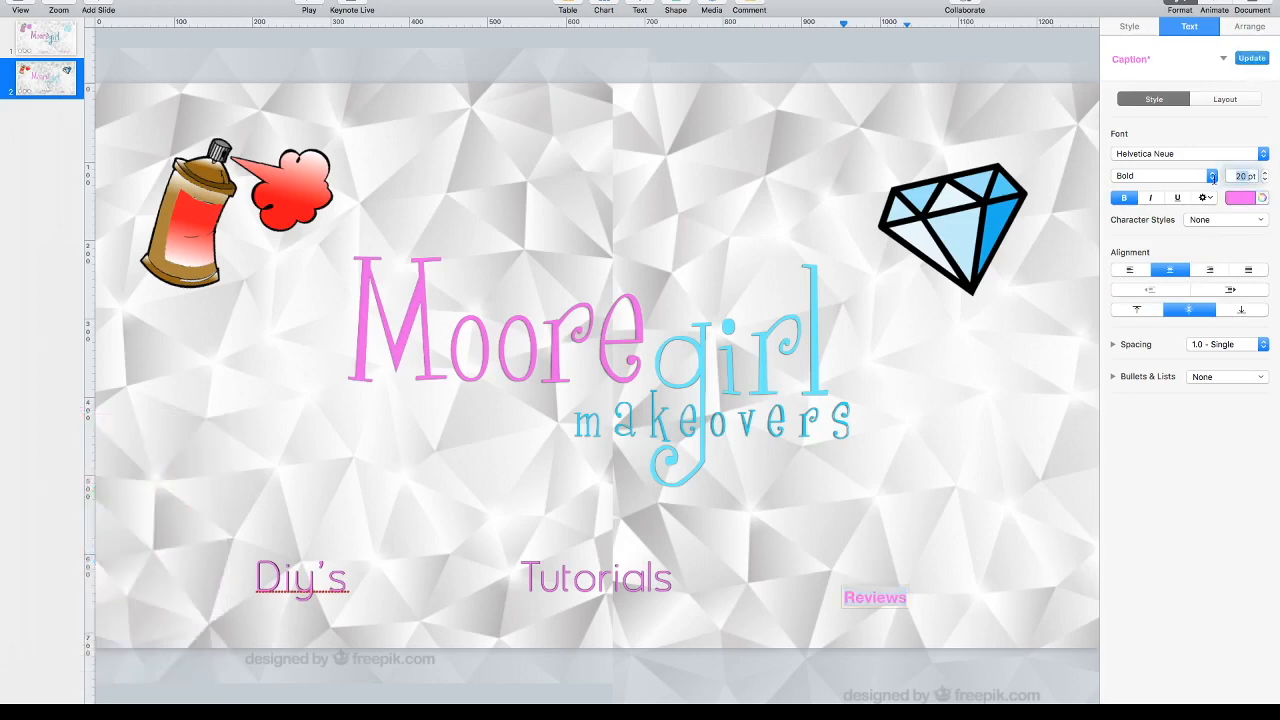
{"action": "type", "text": "65pt"}
{"action": "key", "text": "Return"}
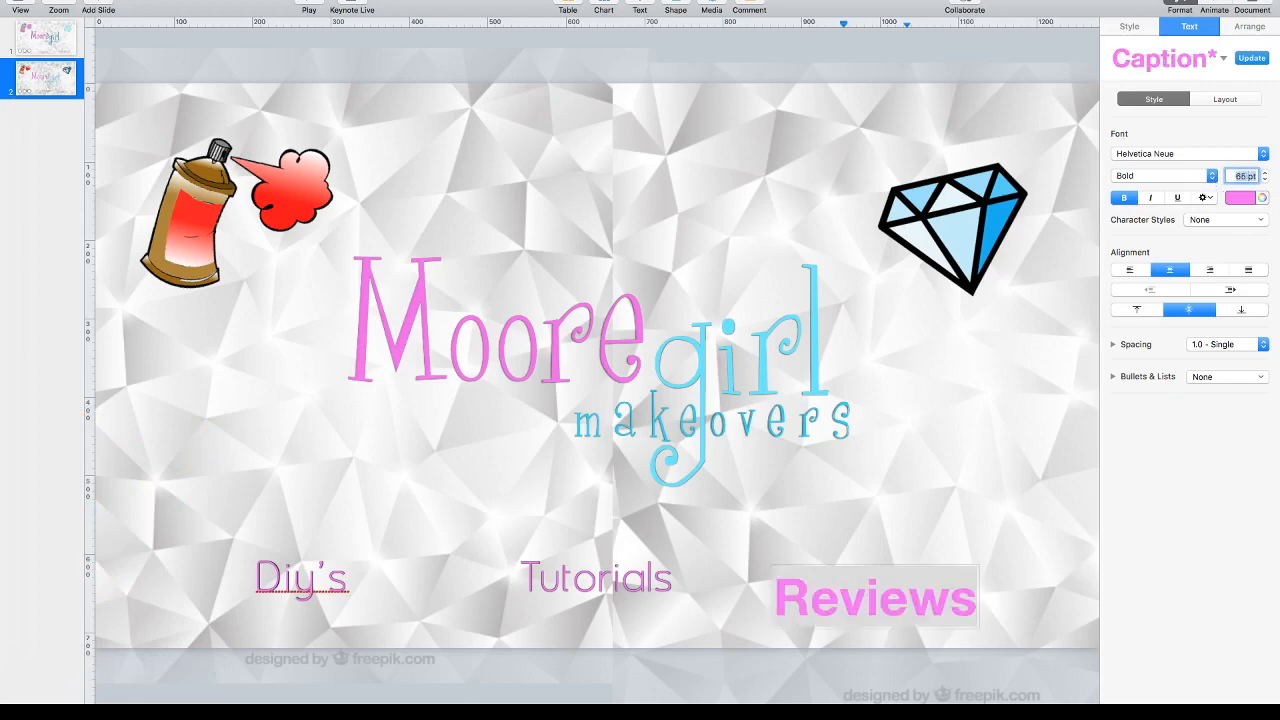
{"action": "left_click", "coordinate": [1232, 156]}
{"action": "scroll", "coordinate": [1210, 143], "scroll_direction": "up", "scroll_amount": 15}
{"action": "left_click", "coordinate": [1150, 2]}
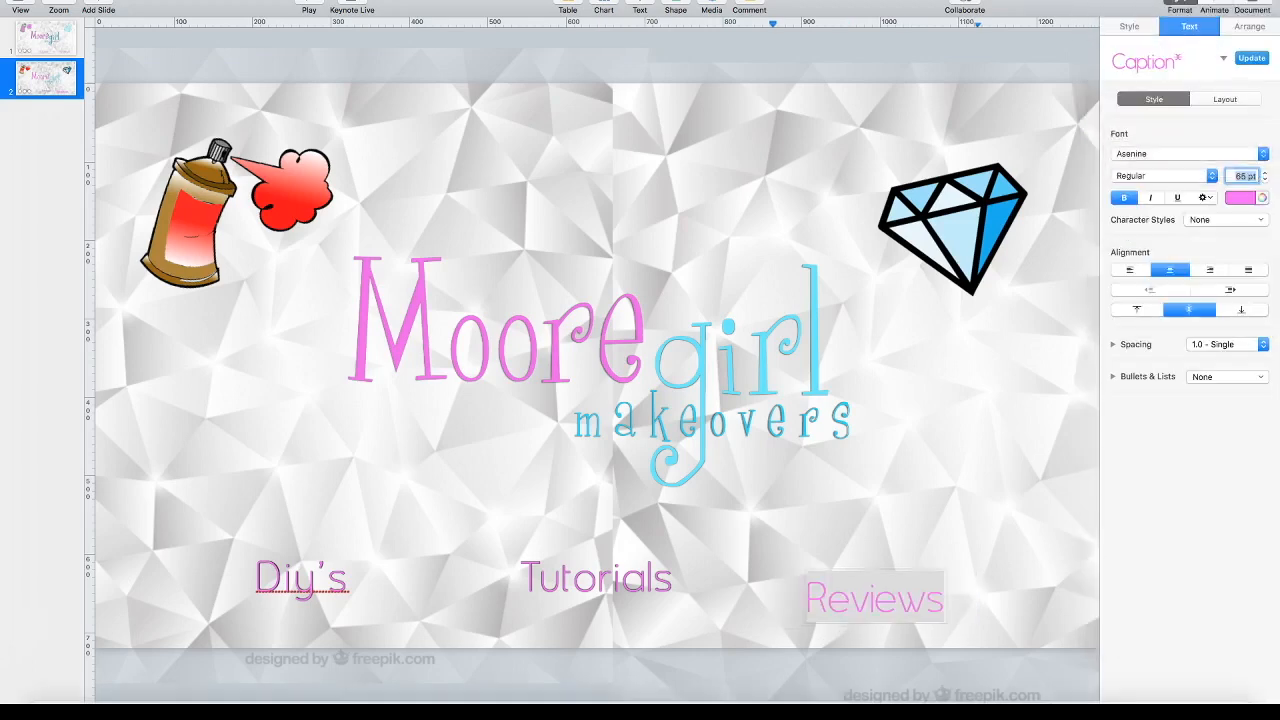
Step: Give the Reviews text a Drop Shadow
{"action": "left_click", "coordinate": [1140, 28]}
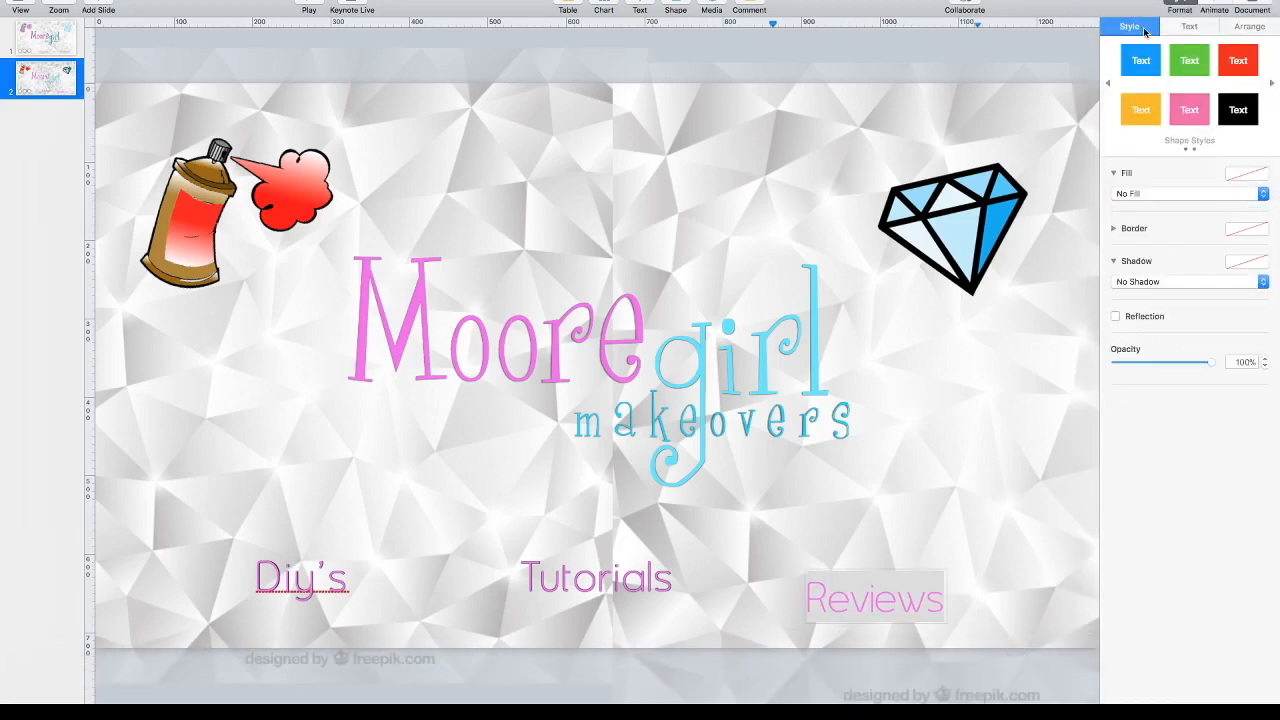
{"action": "left_click", "coordinate": [1245, 282]}
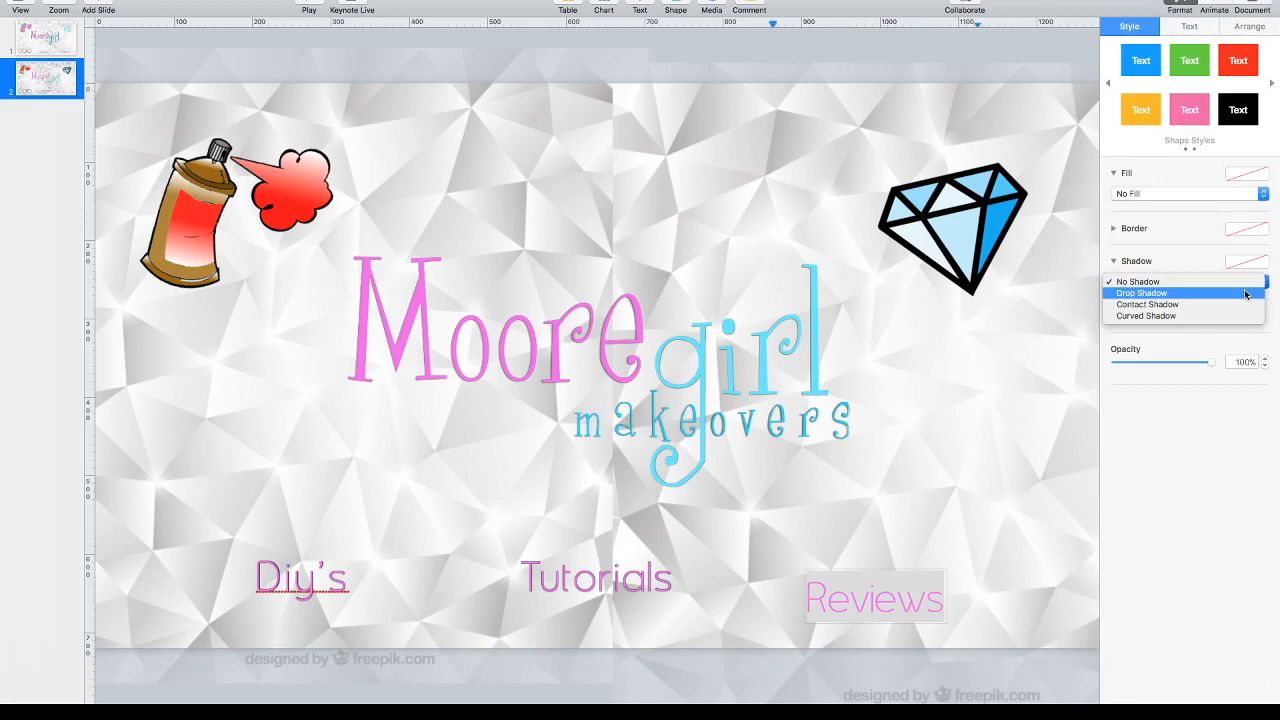
{"action": "left_click", "coordinate": [1245, 293]}
Step: Set the character spacing of the Reviews text to 6%
{"action": "left_click", "coordinate": [1190, 27]}
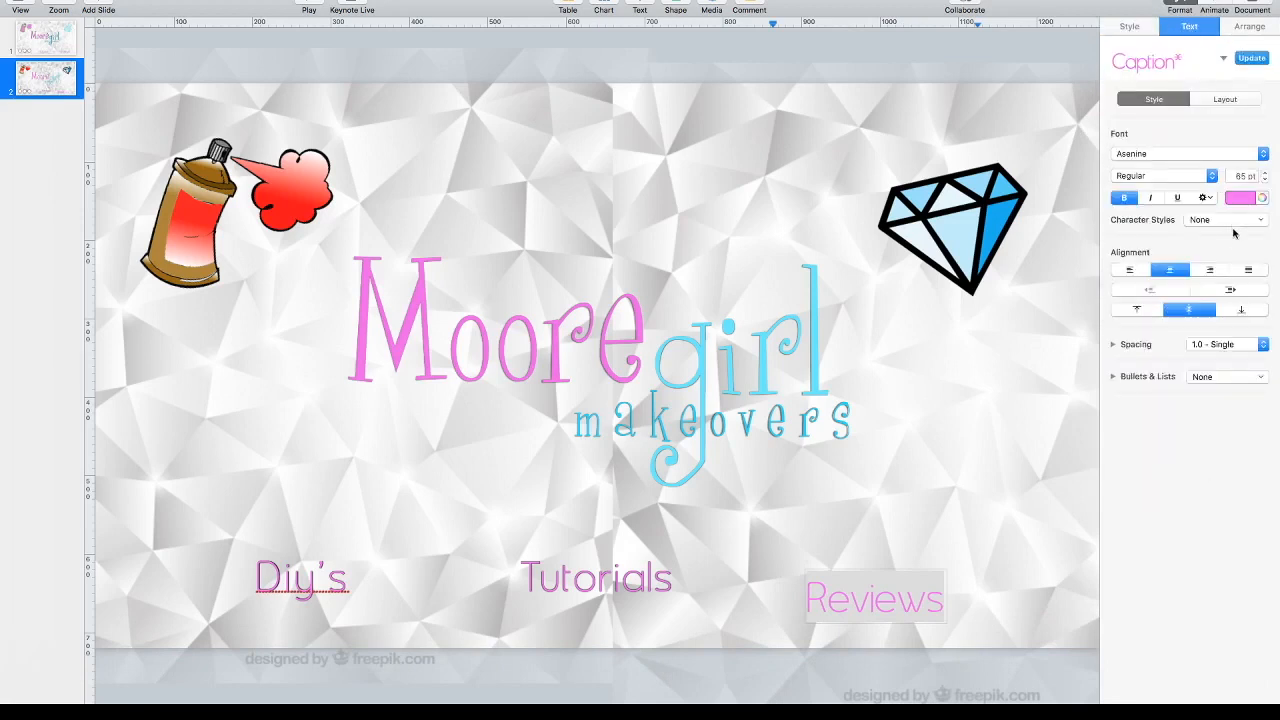
{"action": "left_click", "coordinate": [1210, 200]}
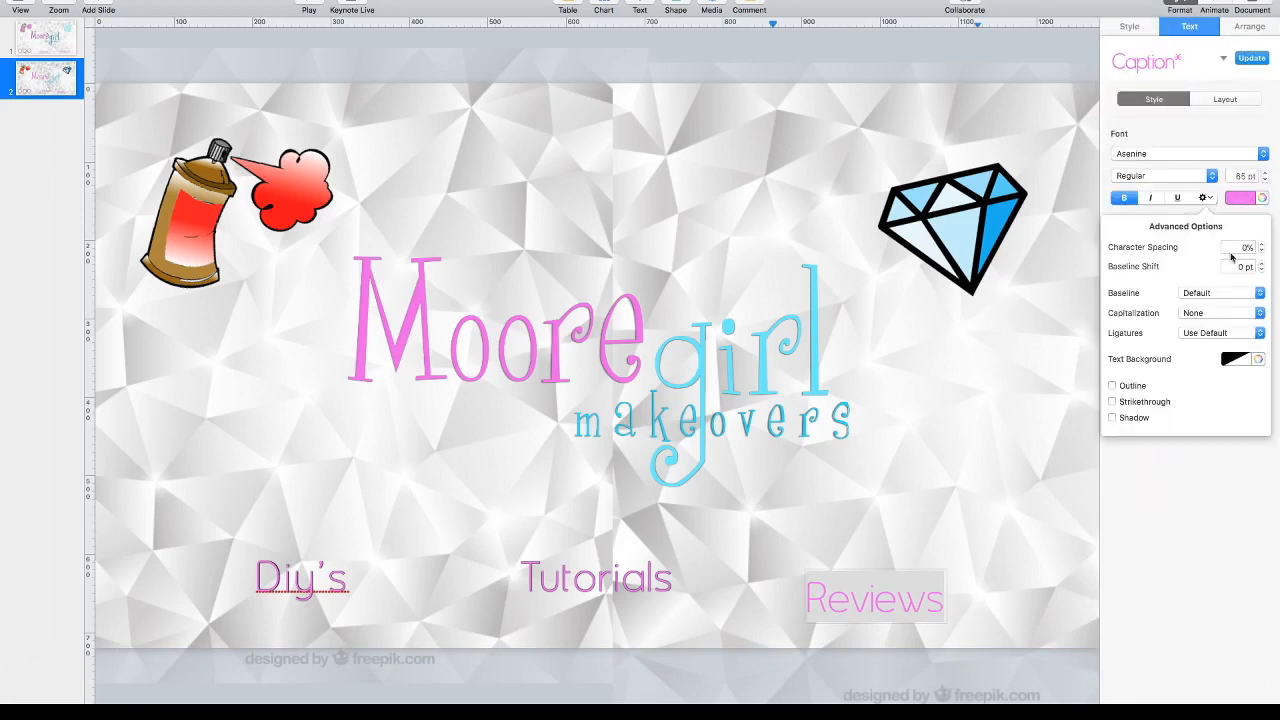
{"action": "left_click", "coordinate": [1262, 244]}
{"action": "left_click", "coordinate": [1262, 244]}
{"action": "left_click", "coordinate": [1262, 244]}
{"action": "left_click", "coordinate": [1262, 244]}
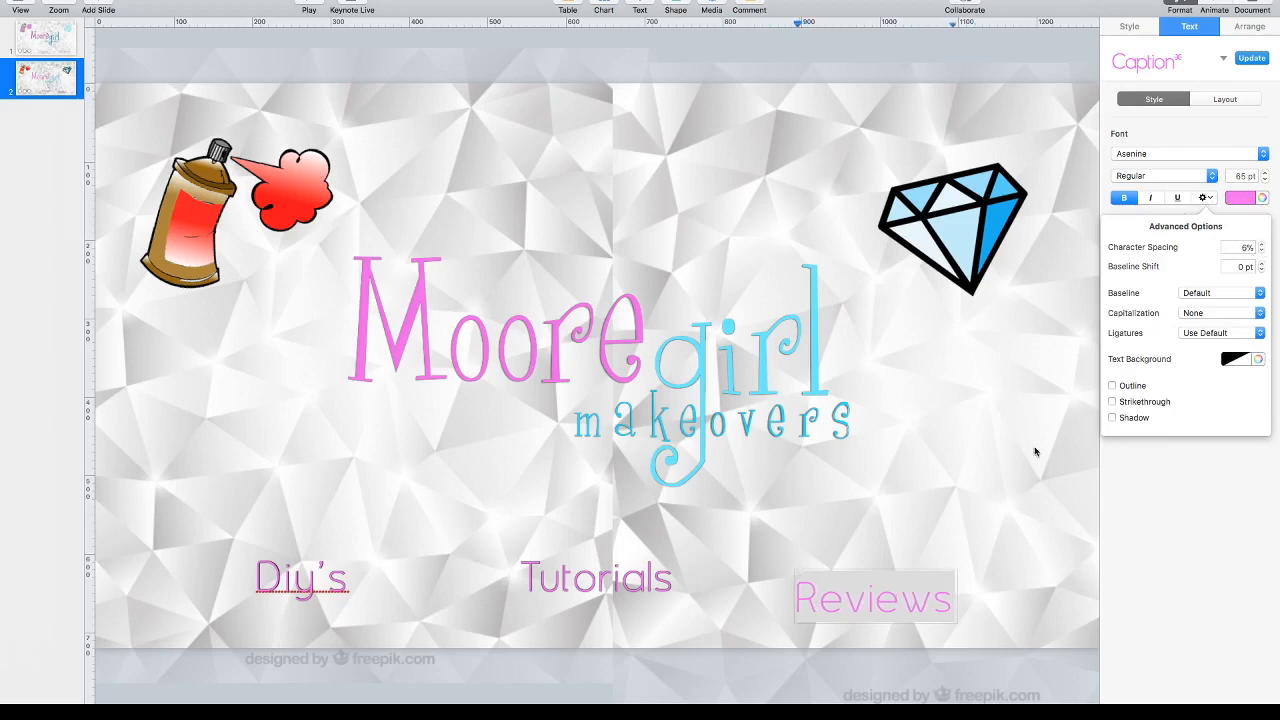
Step: Move the Reviews text level with the Diy's and Tutorials texts, at x 912 pt, y 593 pt
{"action": "left_click", "coordinate": [912, 606]}
{"action": "left_click_drag", "start_coordinate": [893, 606], "coordinate": [909, 588]}
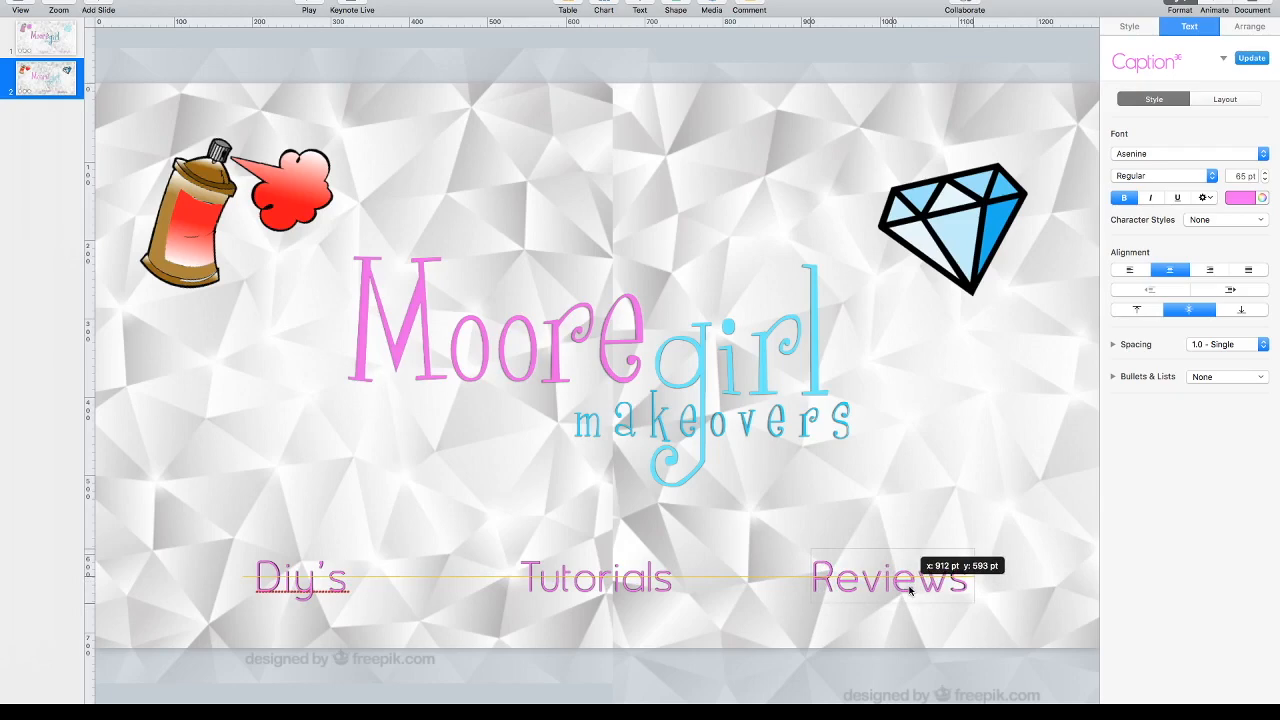
{"action": "left_click_drag", "start_coordinate": [909, 590], "coordinate": [909, 590]}
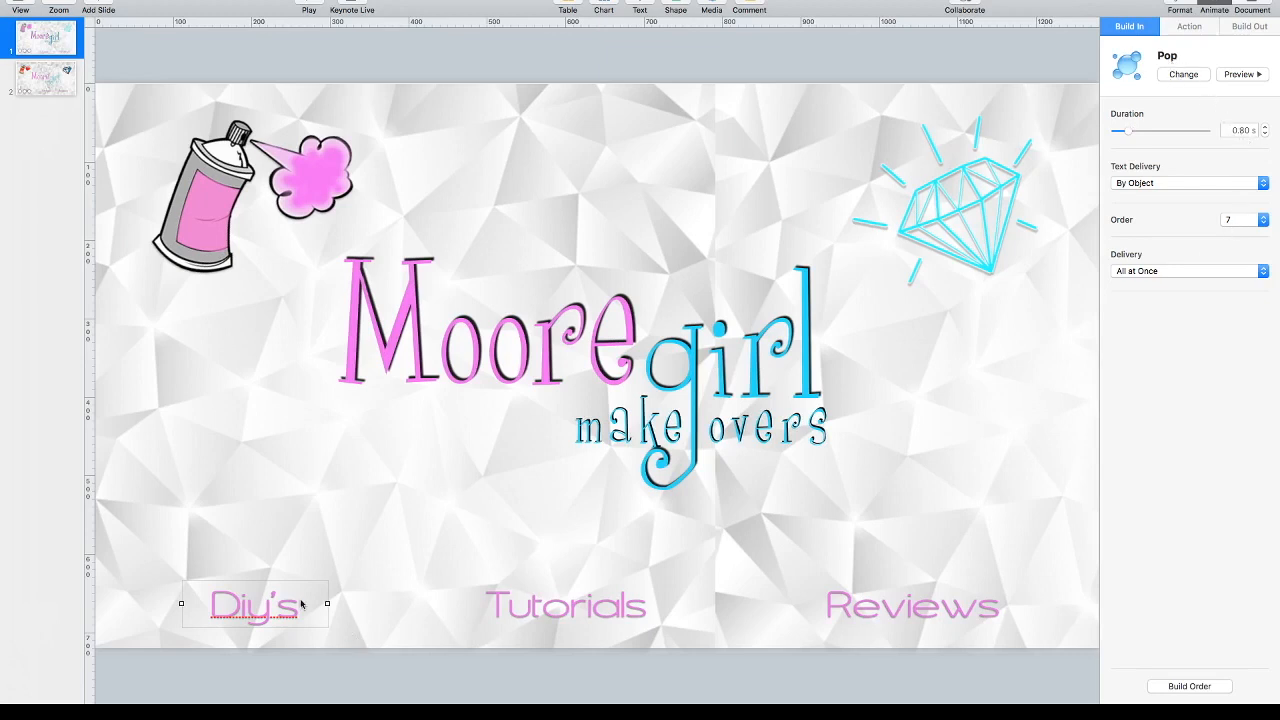
Step: Examine the build-in effect and duration of the Tutorials and Reviews captions on slide 1
{"action": "left_click", "coordinate": [555, 618]}
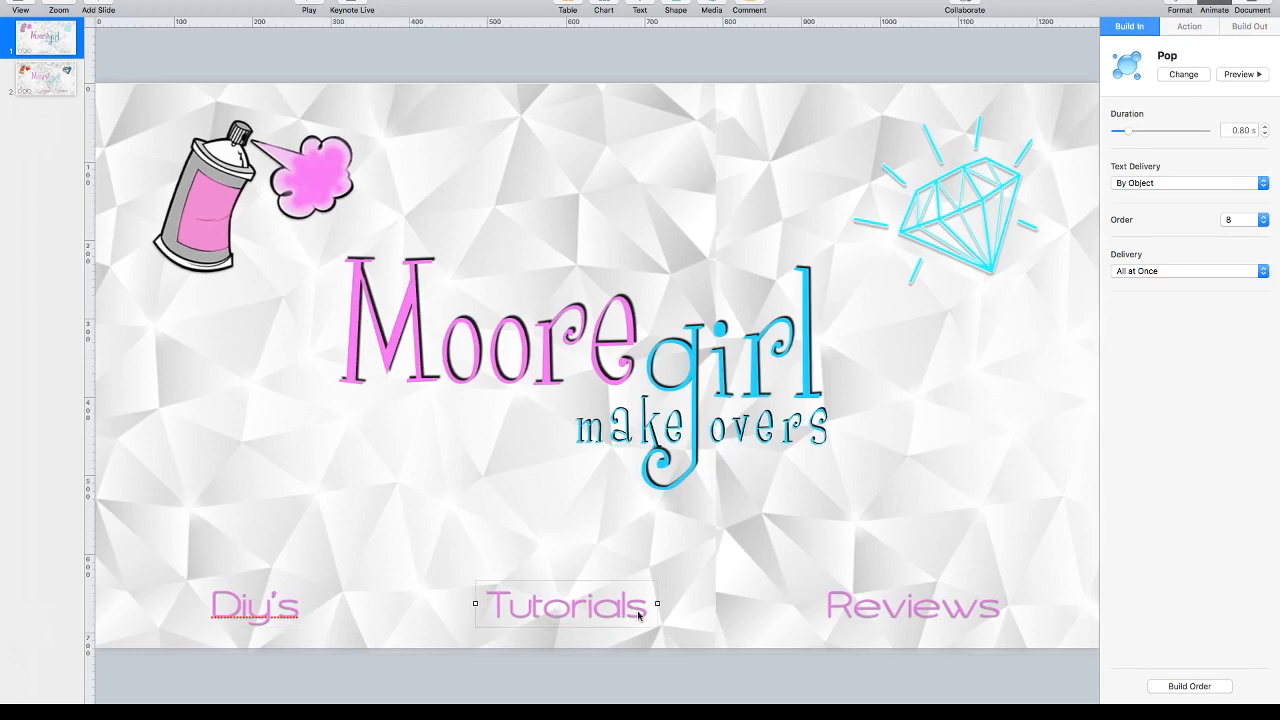
{"action": "left_click", "coordinate": [862, 610]}
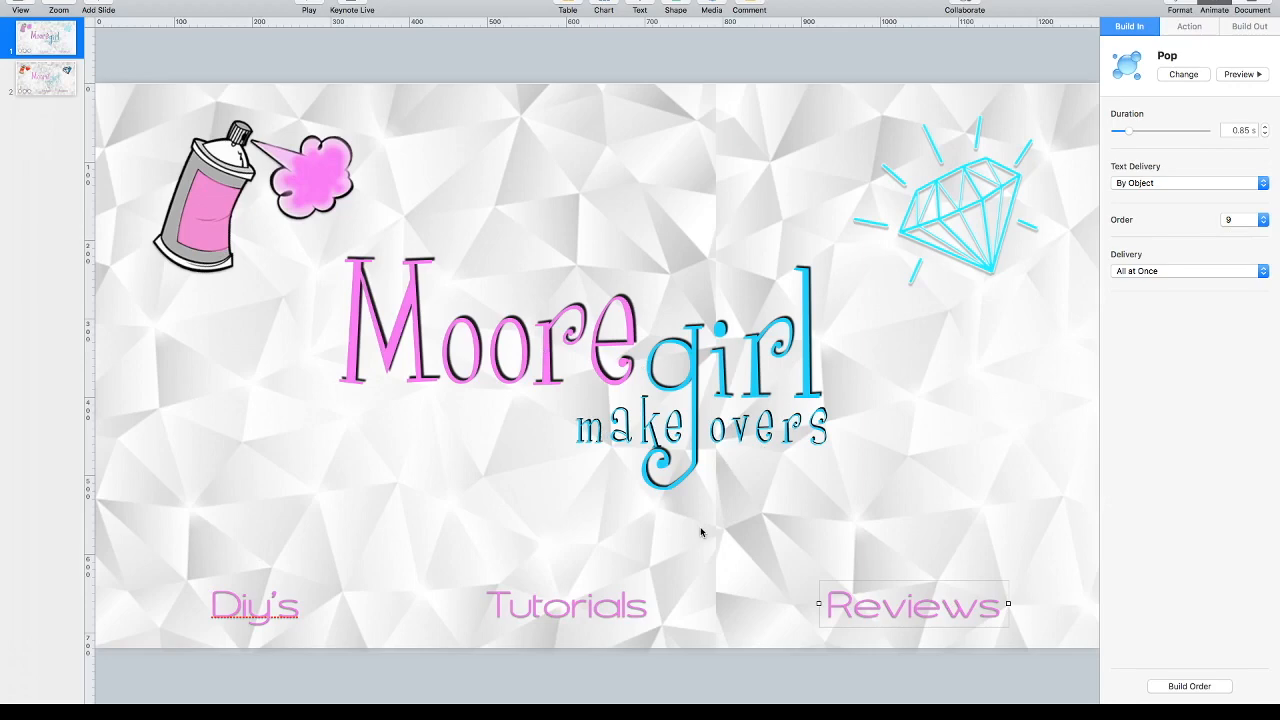
Step: Give the Diy's text on slide 2 a Pop action with a duration of 0.80 s
{"action": "left_click", "coordinate": [46, 84]}
{"action": "left_click", "coordinate": [300, 578]}
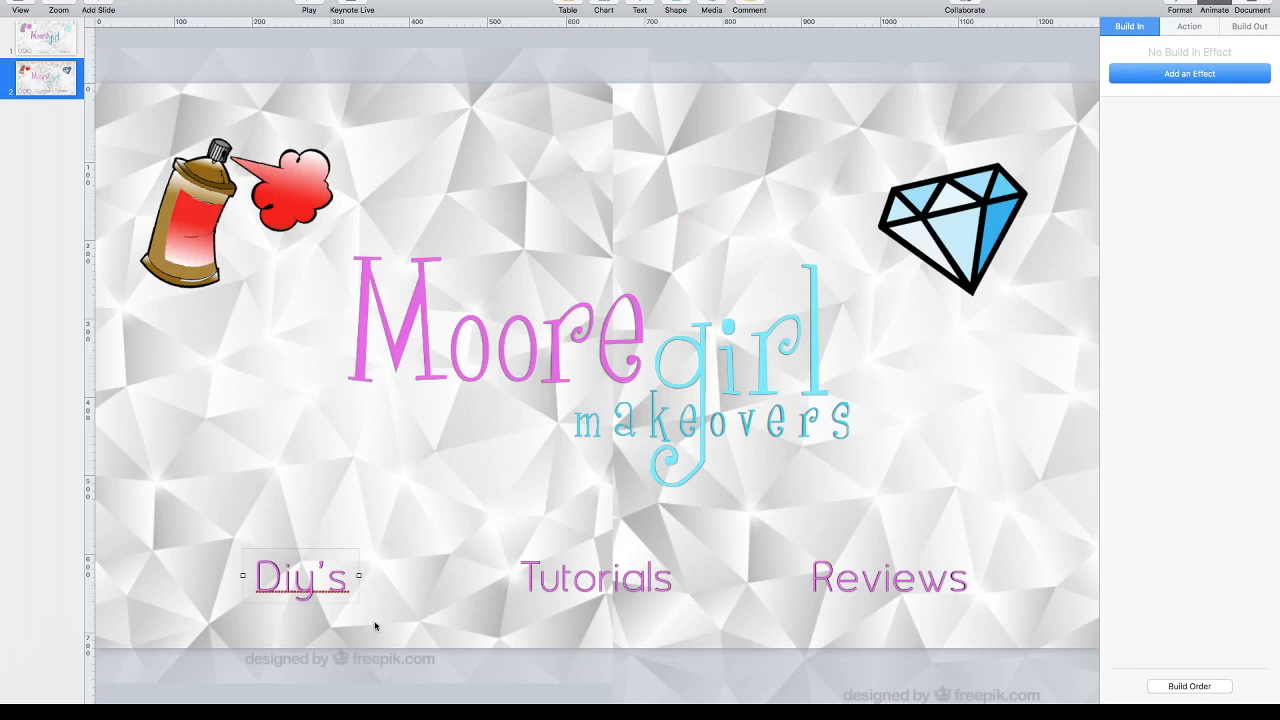
{"action": "left_click", "coordinate": [291, 504]}
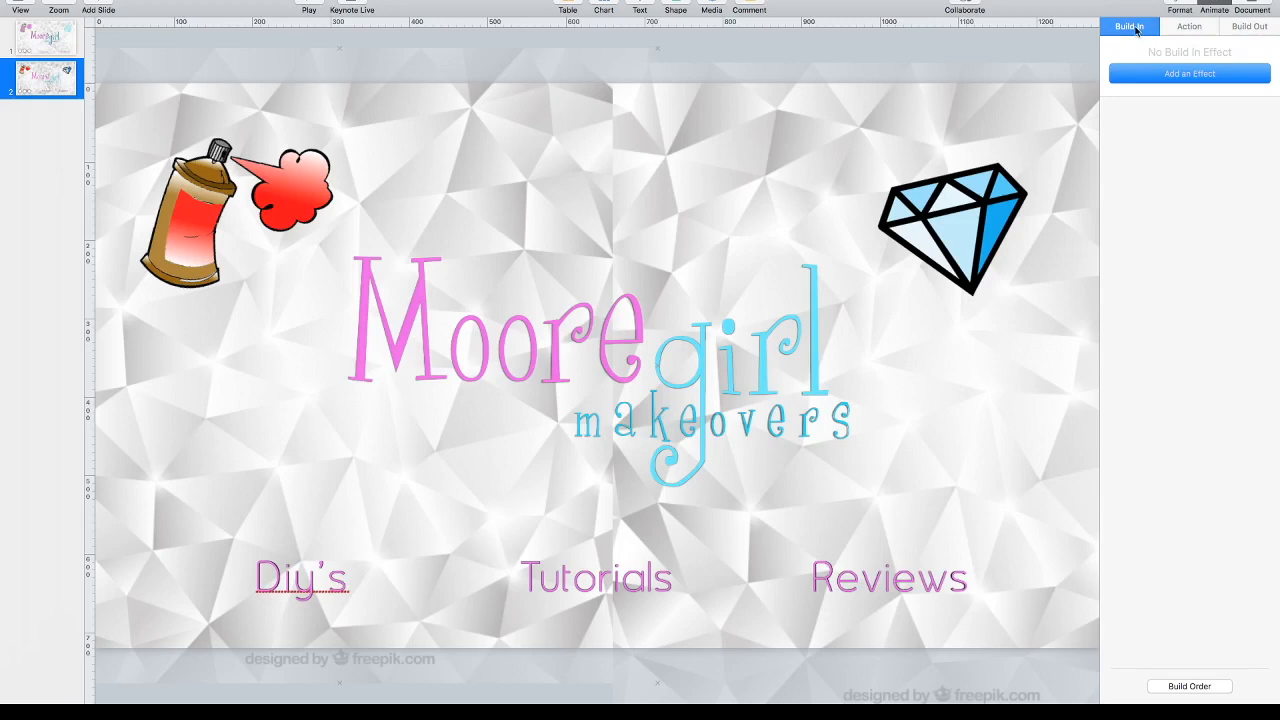
{"action": "left_click", "coordinate": [340, 585]}
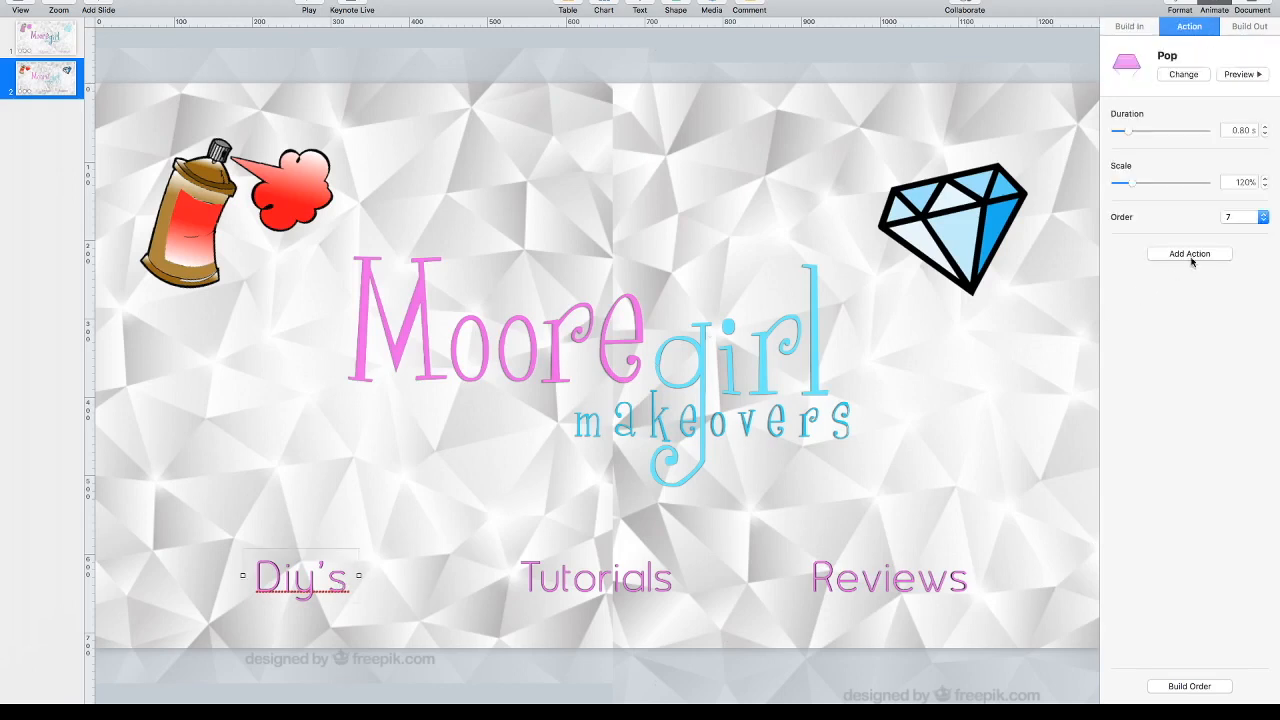
{"action": "left_click", "coordinate": [66, 89]}
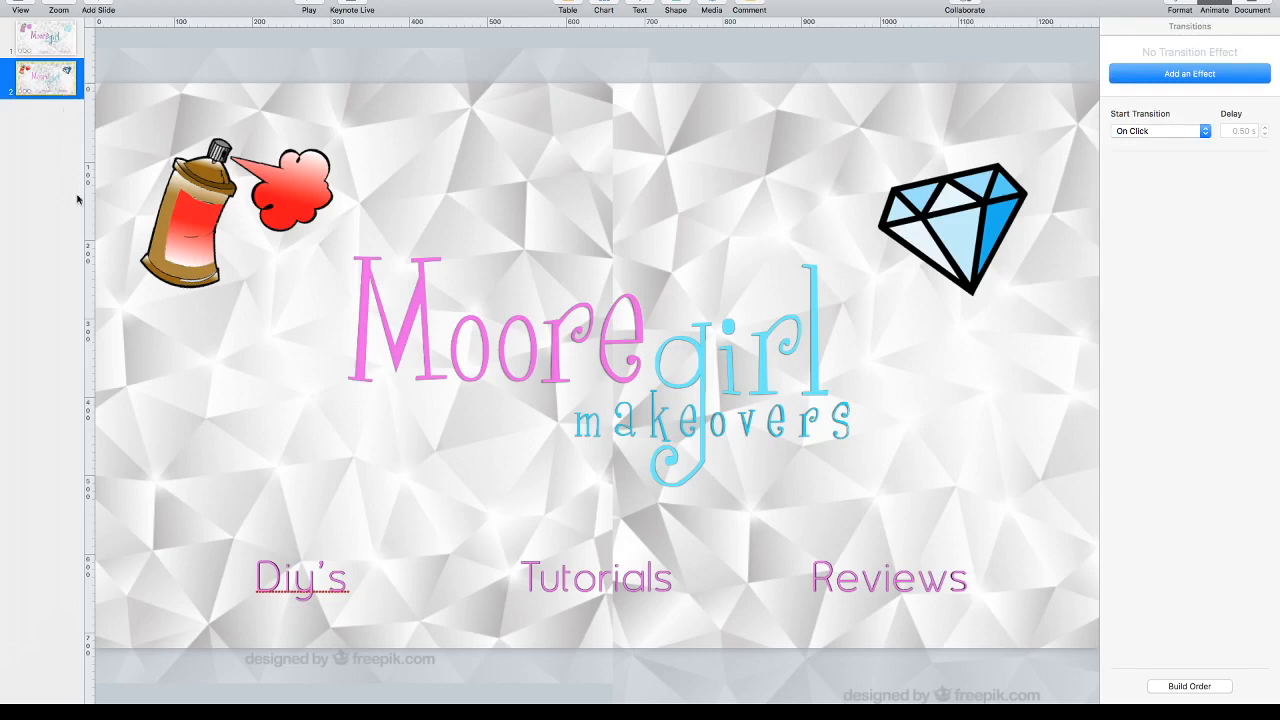
Step: Add a Pop build-in effect to the Diy's text and set its duration to 0.80 s
{"action": "left_click", "coordinate": [300, 588]}
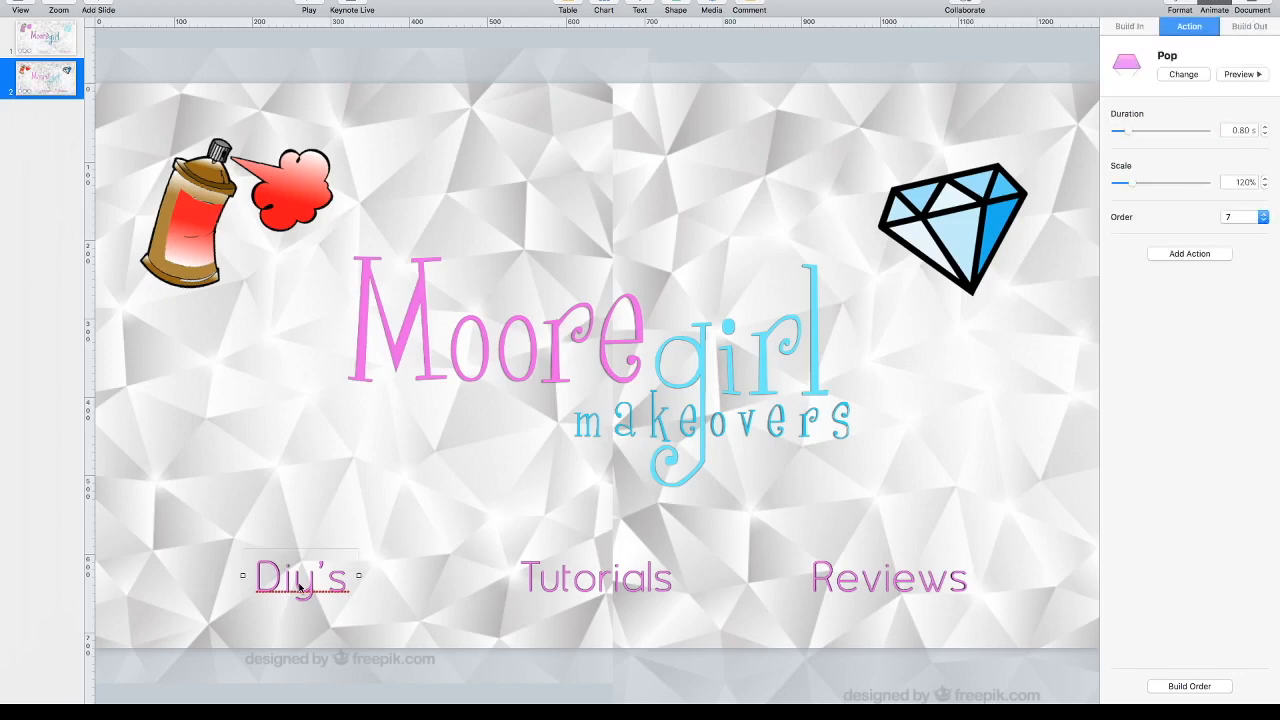
{"action": "left_click", "coordinate": [1128, 28]}
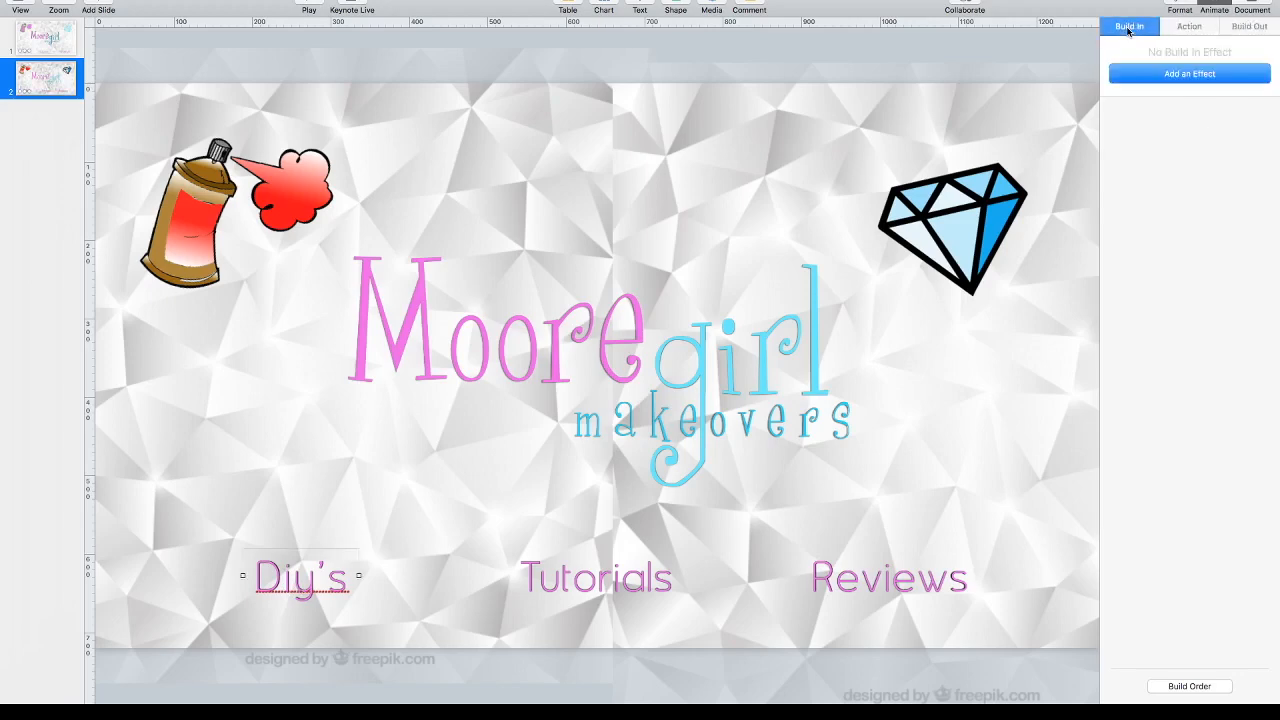
{"action": "left_click", "coordinate": [1172, 80]}
{"action": "left_click", "coordinate": [1147, 141]}
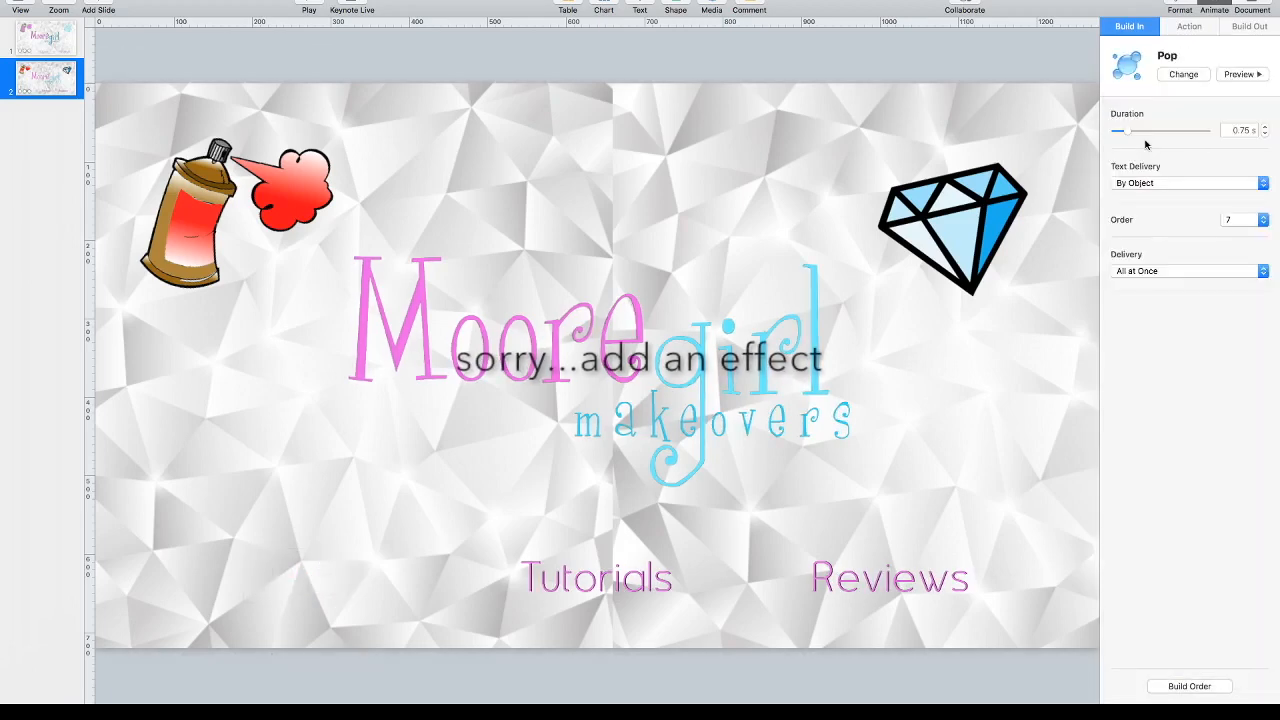
{"action": "left_click", "coordinate": [1265, 126]}
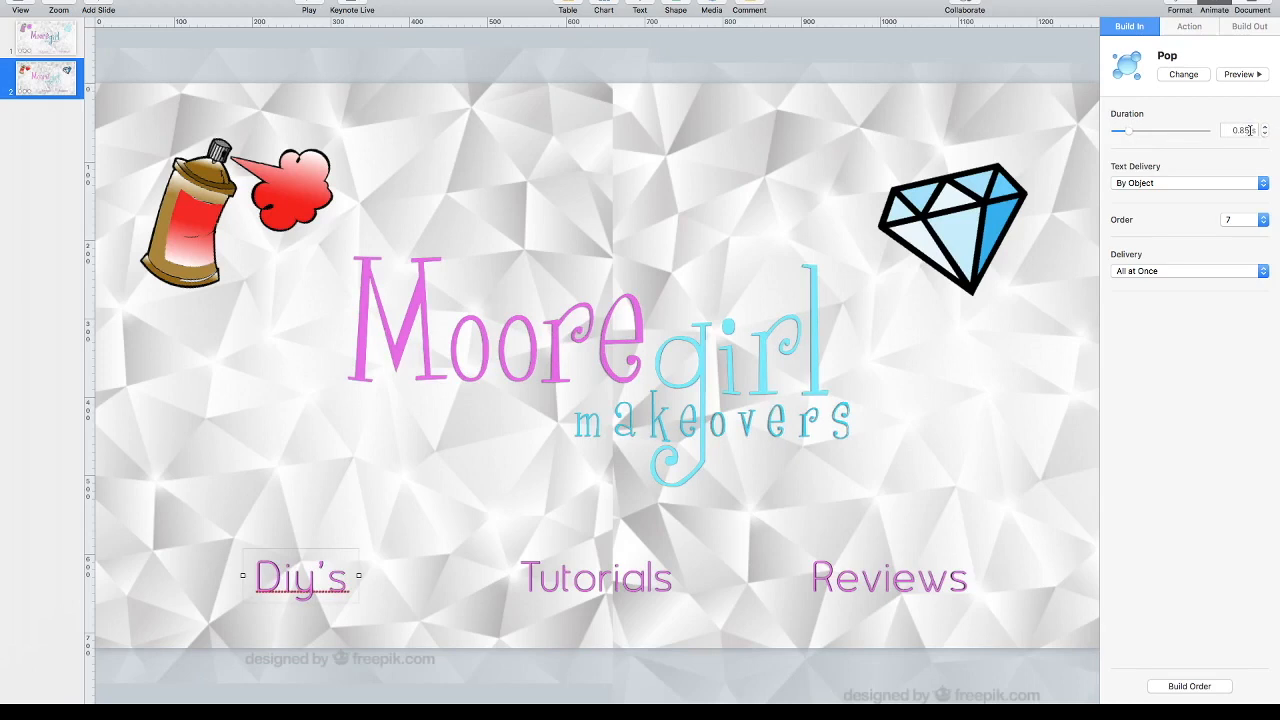
{"action": "left_click", "coordinate": [1250, 130]}
{"action": "key", "text": "BackSpace"}
{"action": "type", "text": "0"}
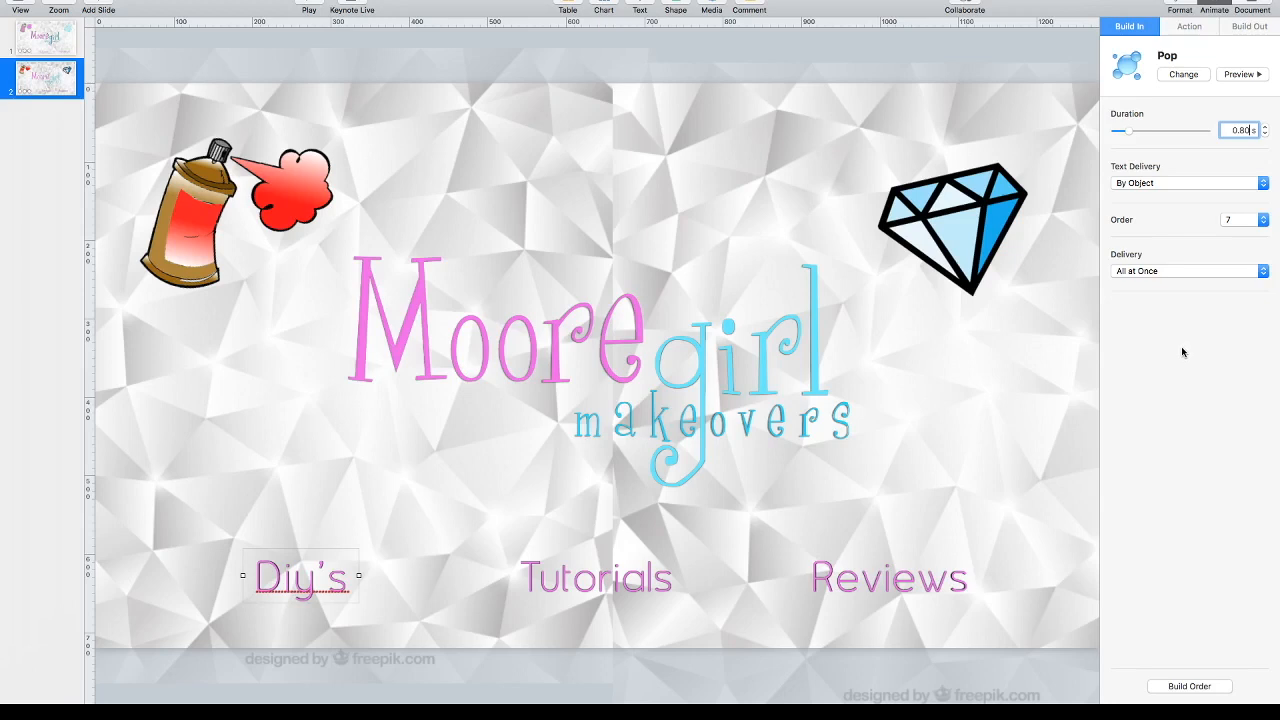
Step: Add a Pop build-in effect to the Tutorials text and set its duration to 0.8 s
{"action": "left_click", "coordinate": [595, 588]}
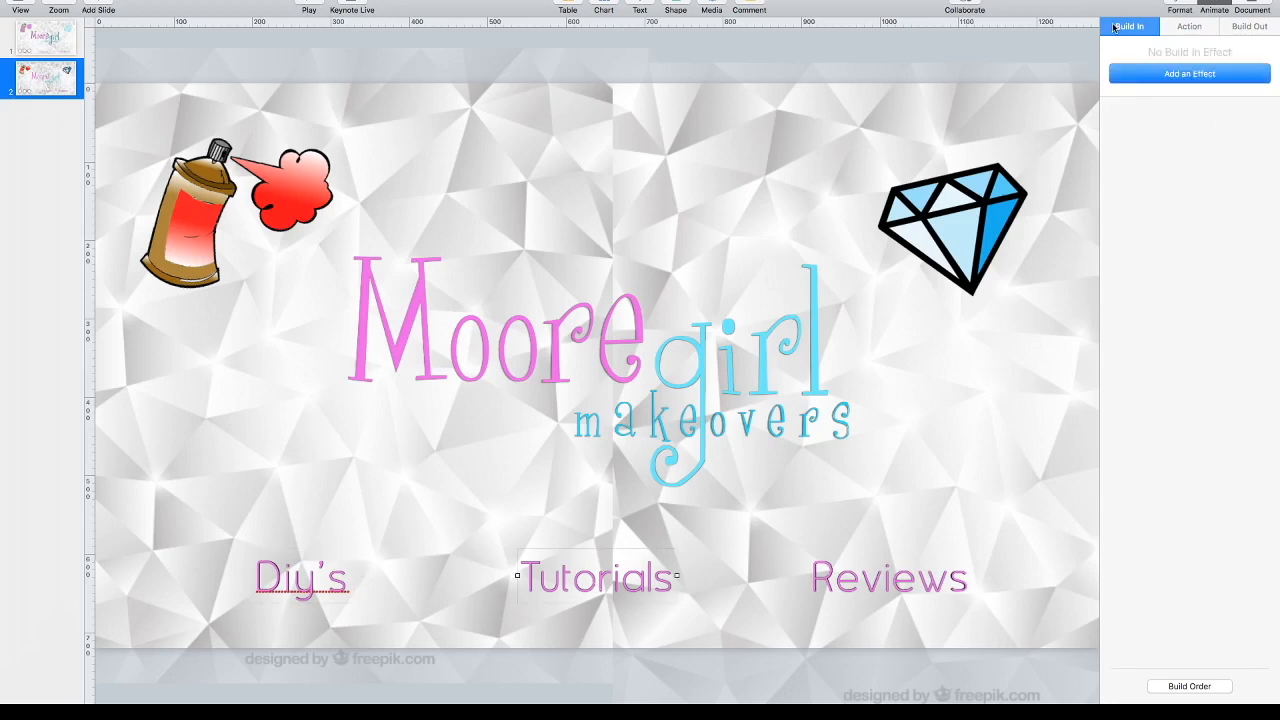
{"action": "left_click", "coordinate": [1165, 75]}
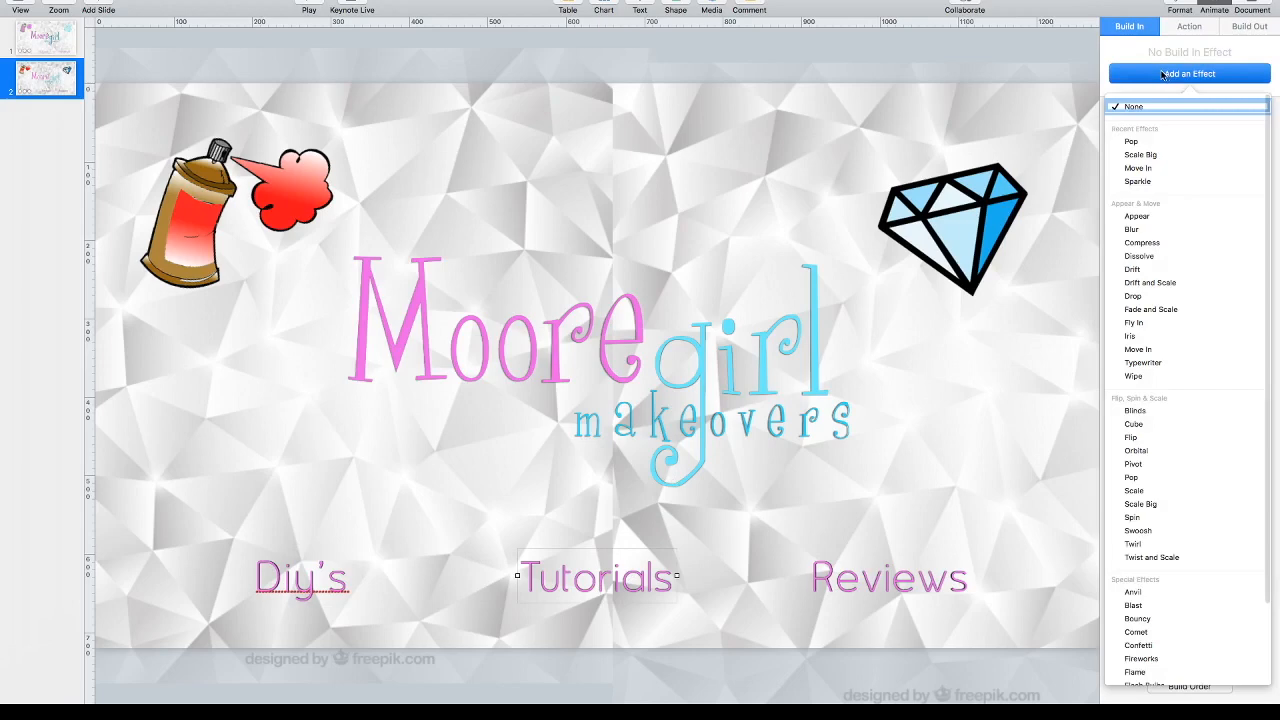
{"action": "left_click", "coordinate": [1155, 142]}
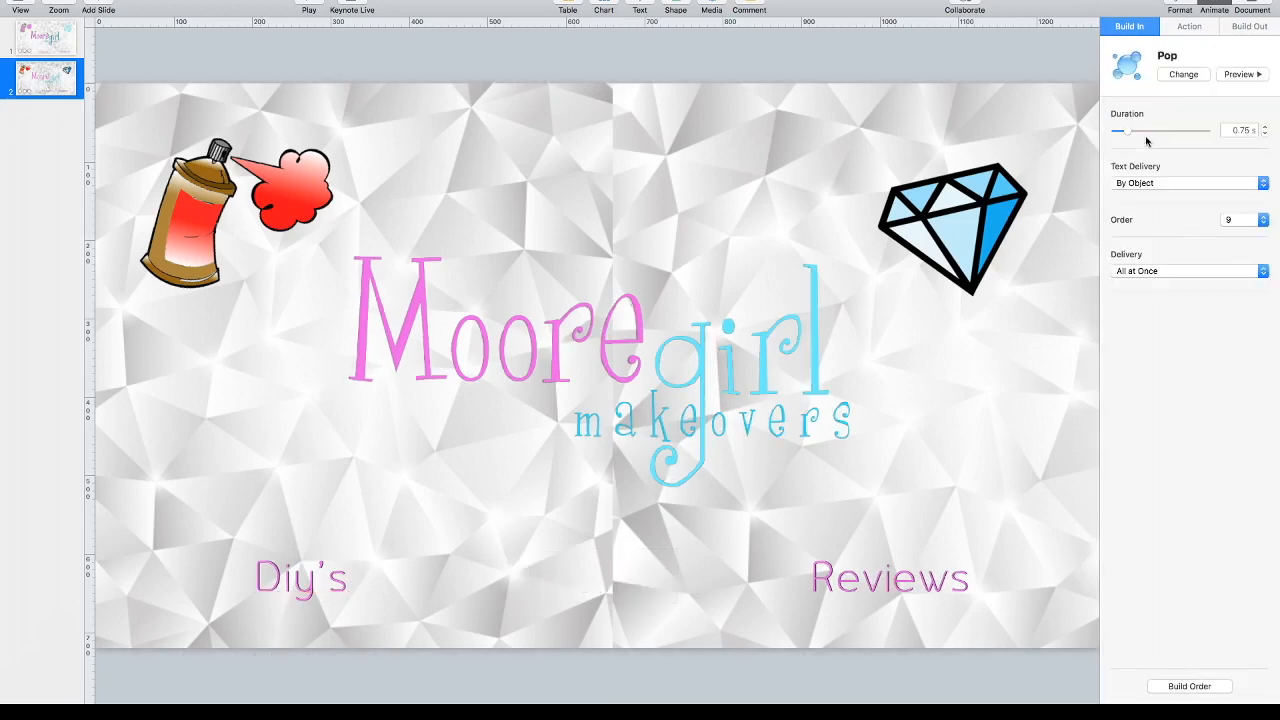
{"action": "left_click", "coordinate": [1249, 130]}
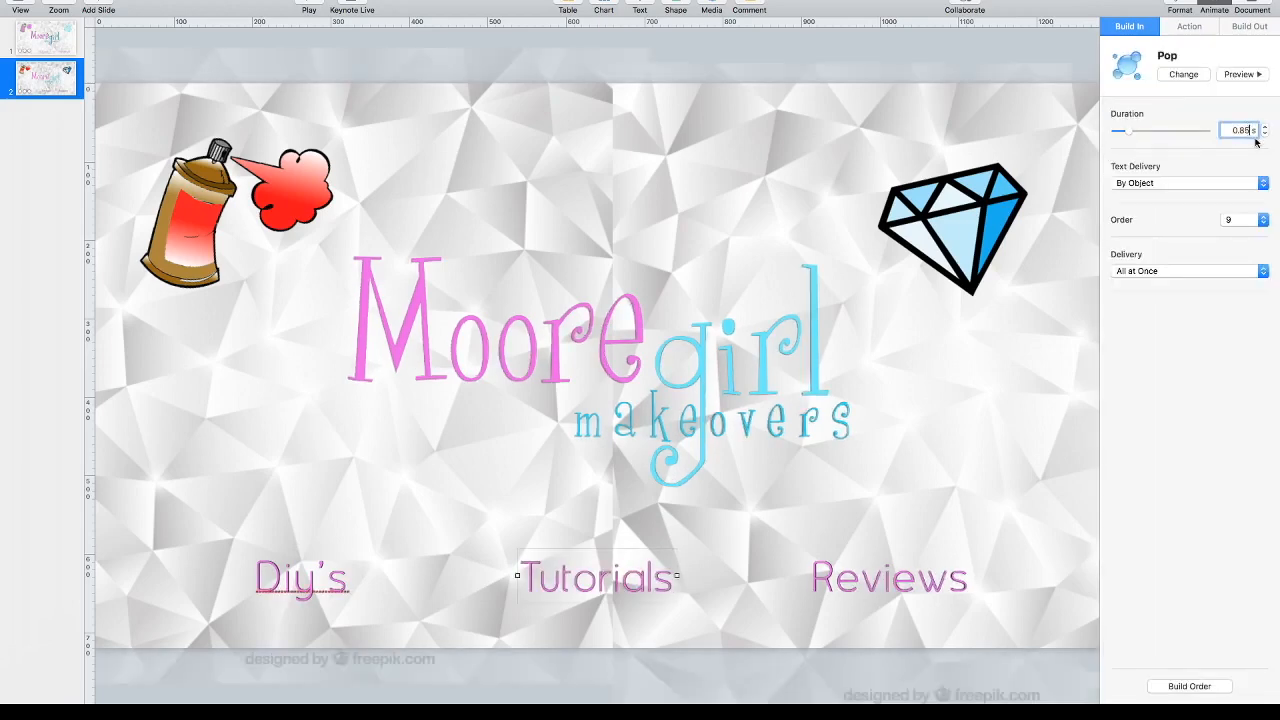
{"action": "key", "text": "BackSpace"}
Step: Add a Pop build-in effect to the Reviews text and set its duration to 0.85 s
{"action": "left_click", "coordinate": [841, 583]}
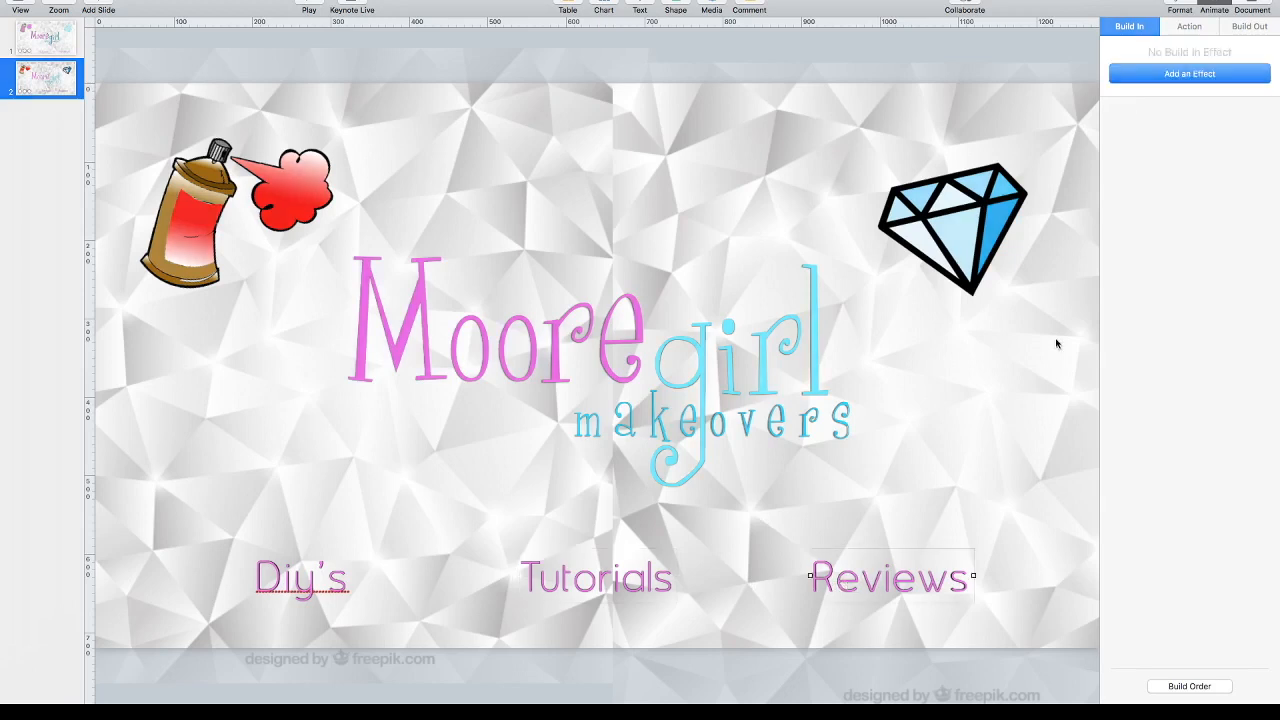
{"action": "left_click", "coordinate": [1166, 76]}
{"action": "left_click", "coordinate": [1141, 144]}
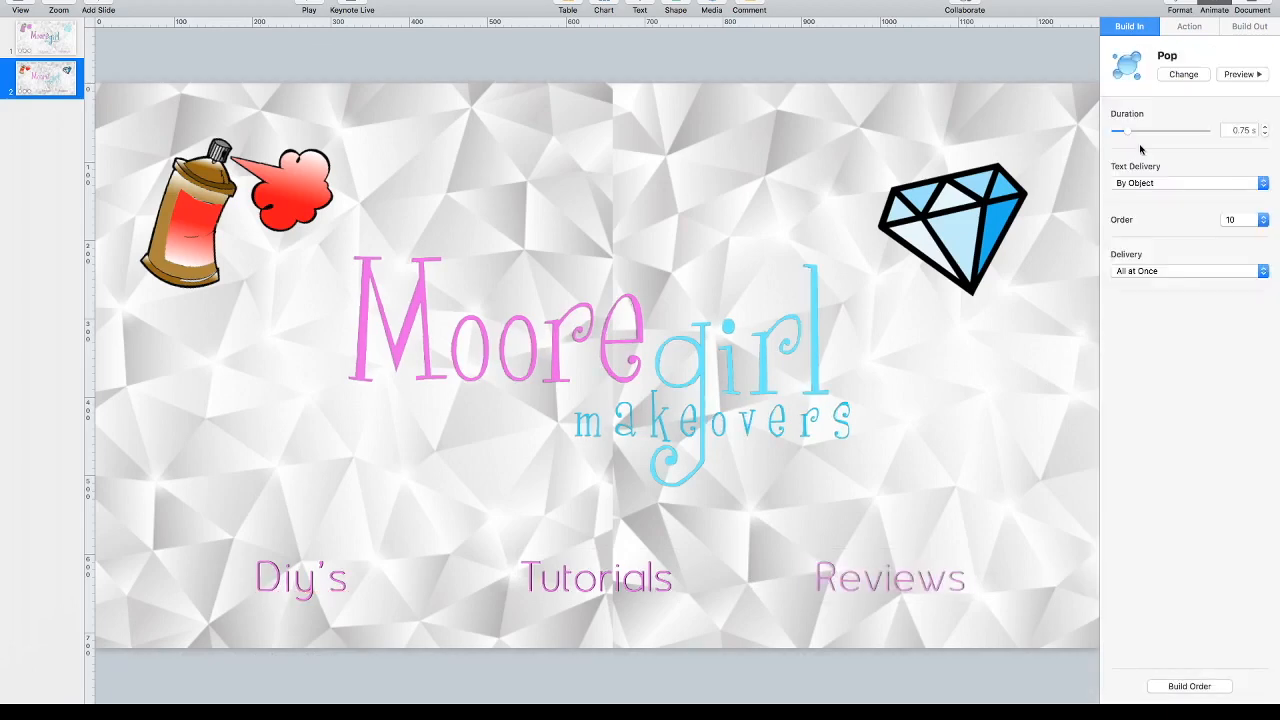
{"action": "left_click", "coordinate": [1246, 130]}
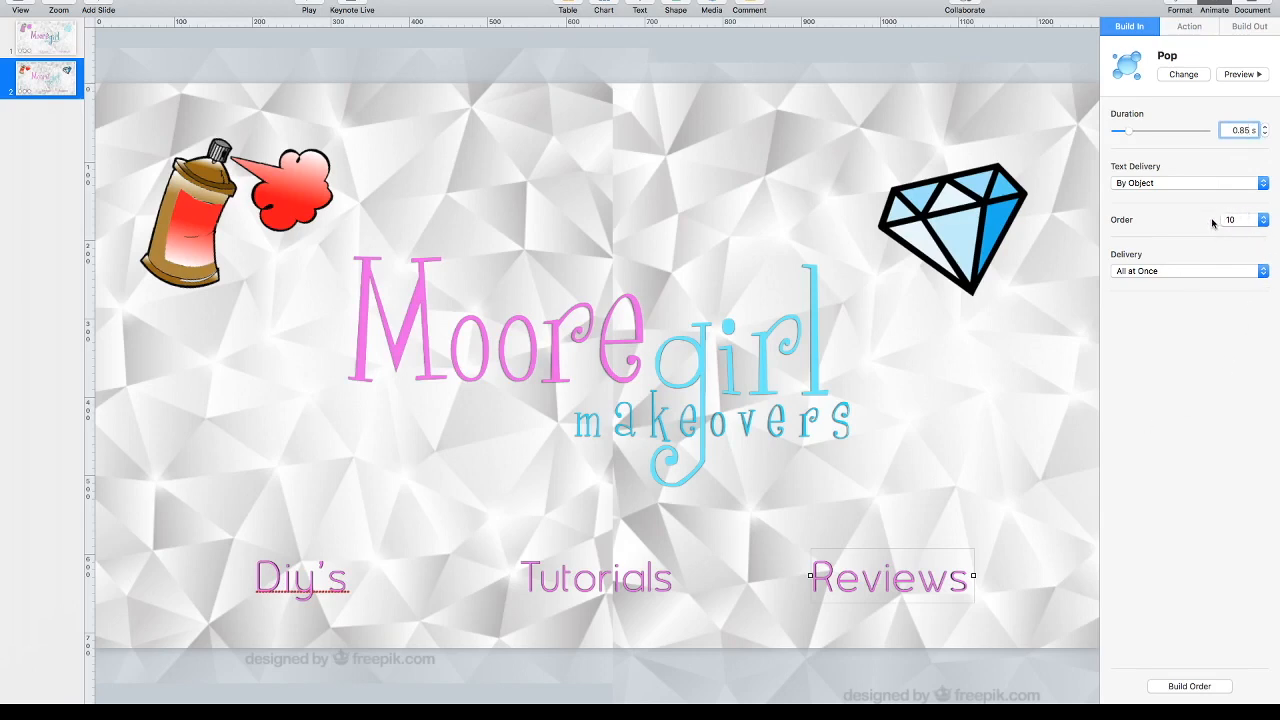
{"action": "left_click", "coordinate": [938, 460]}
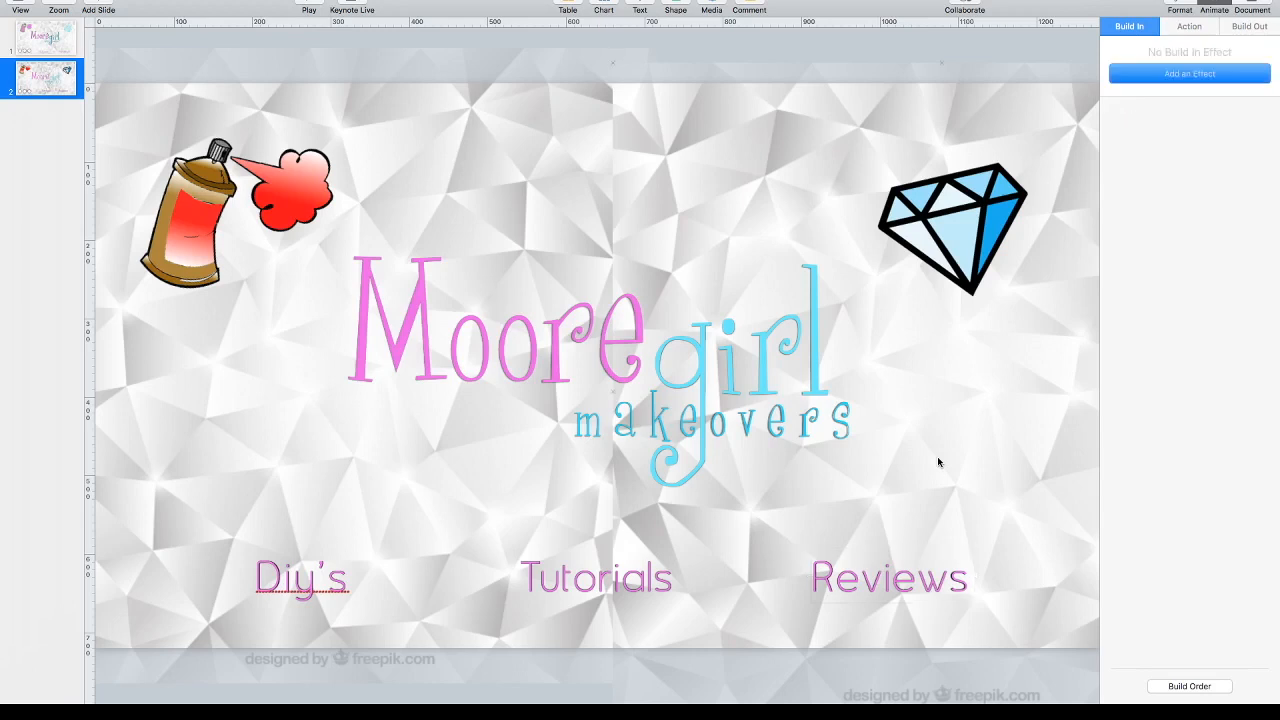
Step: Remove the Pop action from the Diy's text on slide 2, keeping its build-in effect
{"action": "left_click", "coordinate": [300, 590]}
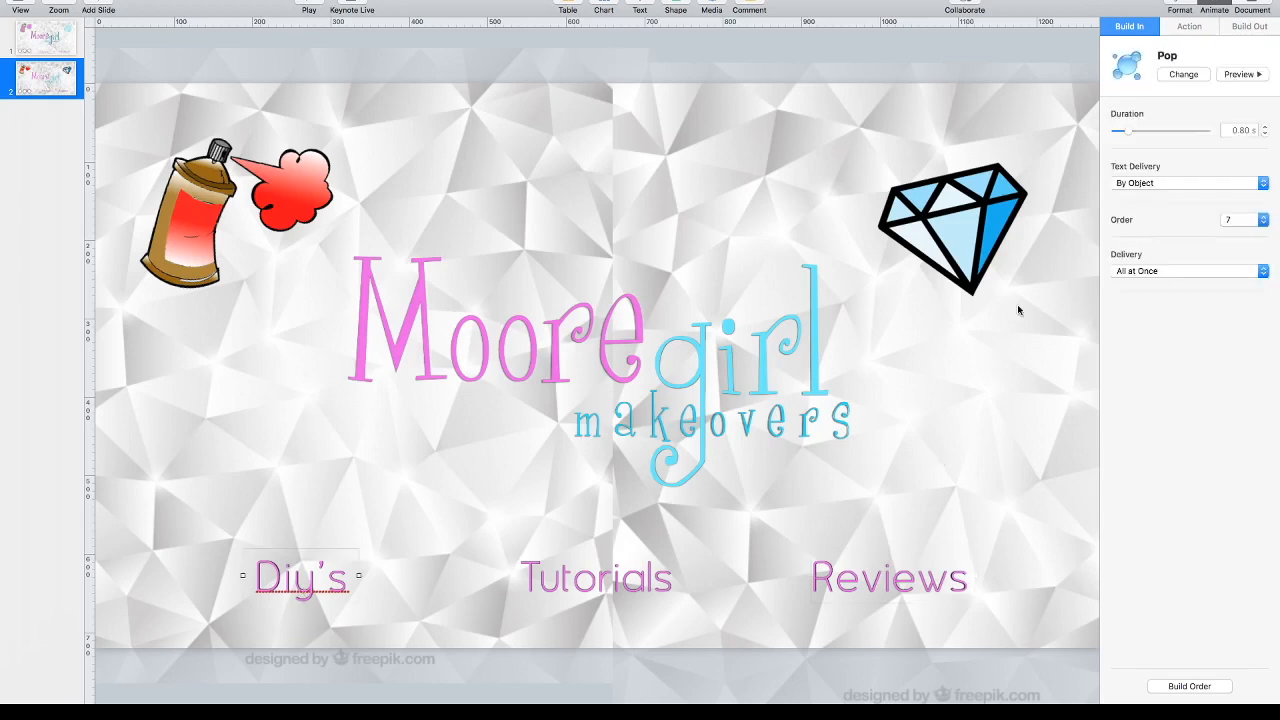
{"action": "left_click", "coordinate": [1201, 30]}
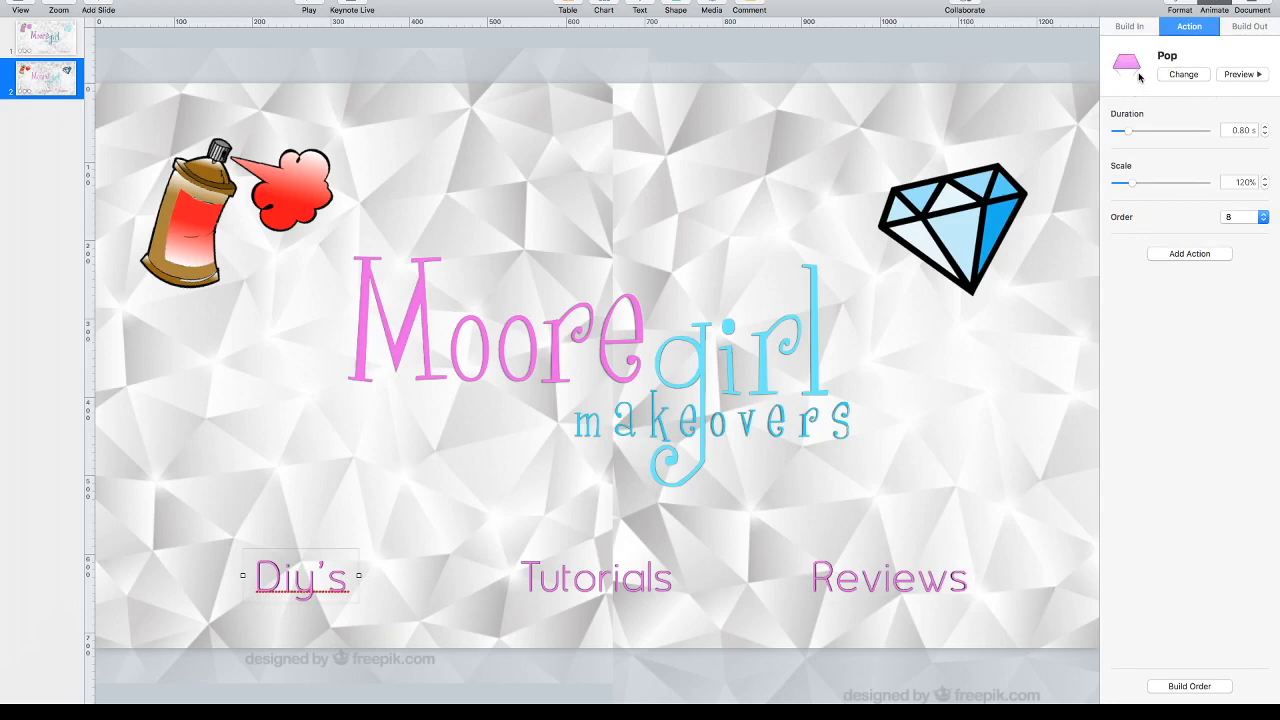
{"action": "left_click", "coordinate": [1184, 76]}
{"action": "left_click", "coordinate": [1158, 104]}
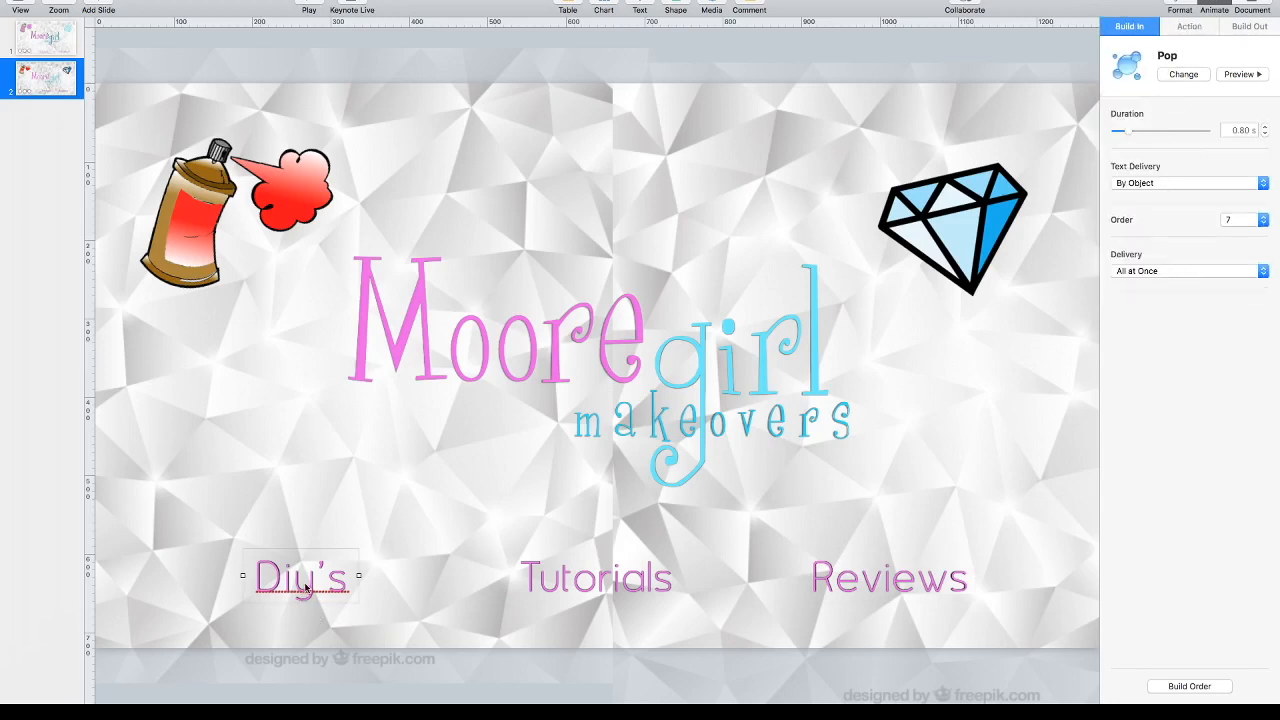
Step: Compare the caption effects on both slides, checking the build-in, action and build-out settings of the Reviews text on slide 2
{"action": "left_click", "coordinate": [572, 587]}
{"action": "left_click", "coordinate": [831, 582]}
{"action": "left_click", "coordinate": [57, 40]}
{"action": "left_click", "coordinate": [983, 605]}
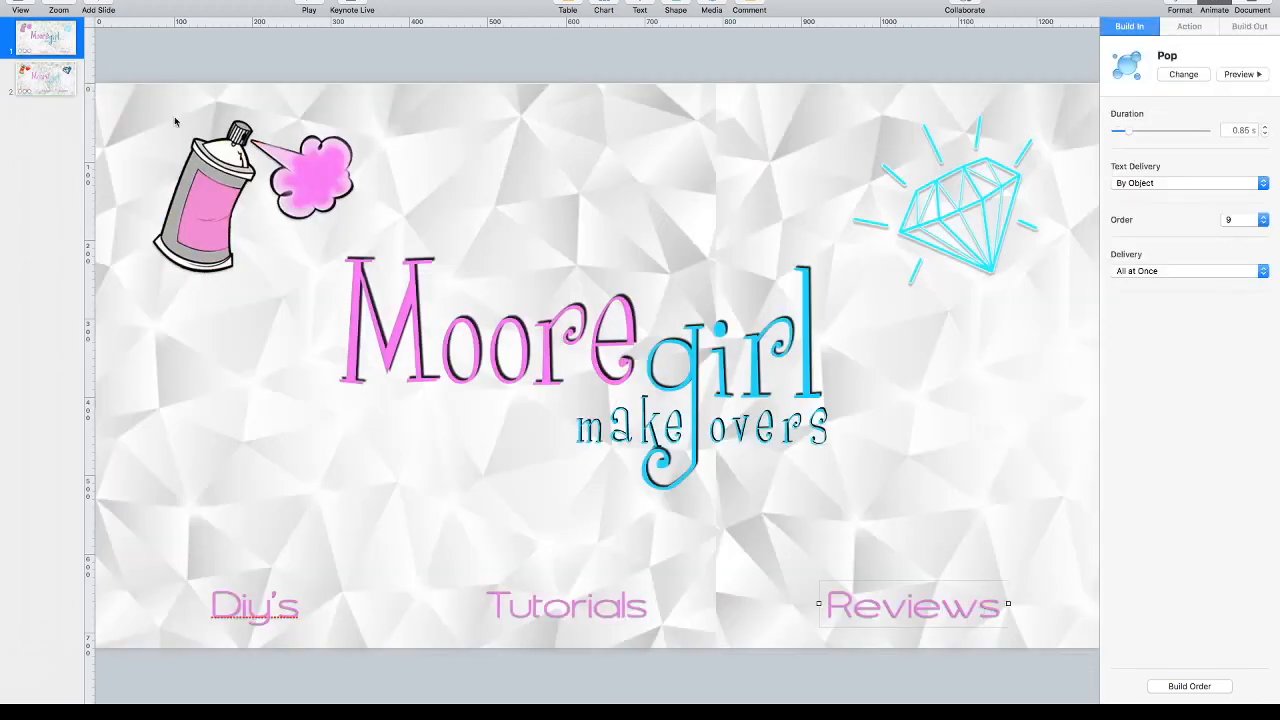
{"action": "left_click", "coordinate": [56, 86]}
{"action": "left_click", "coordinate": [913, 579]}
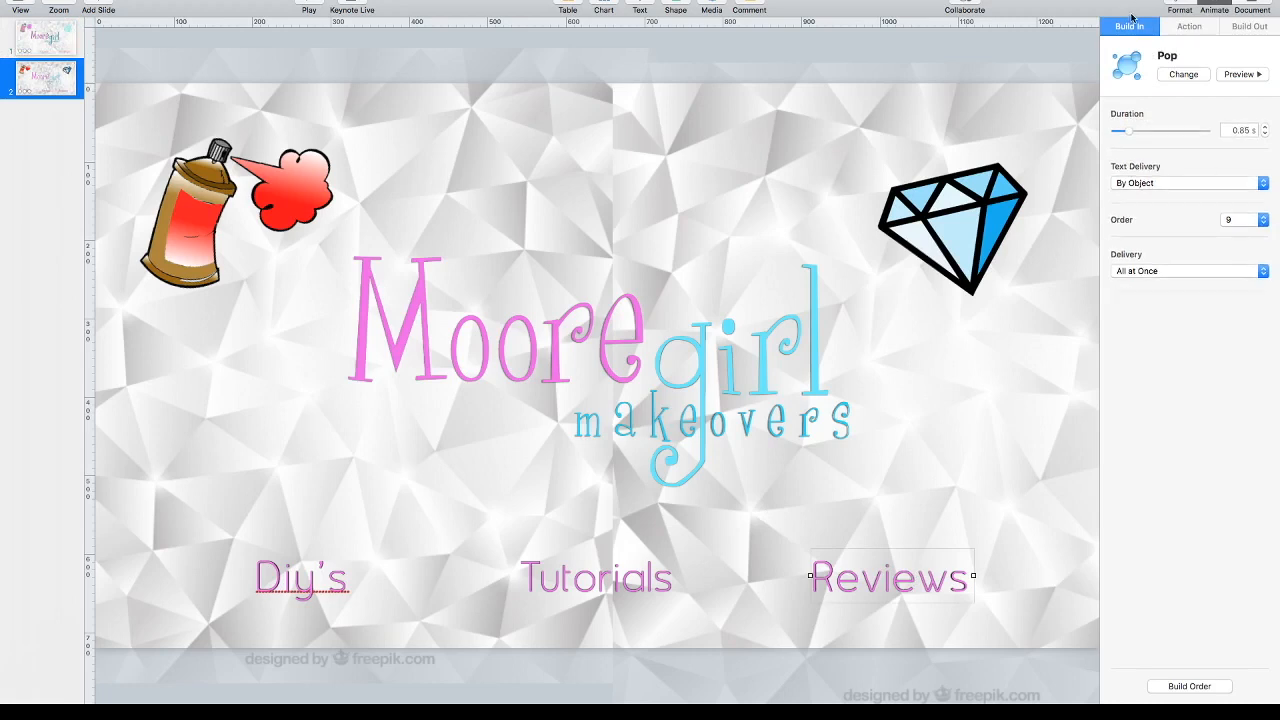
{"action": "left_click", "coordinate": [1209, 30]}
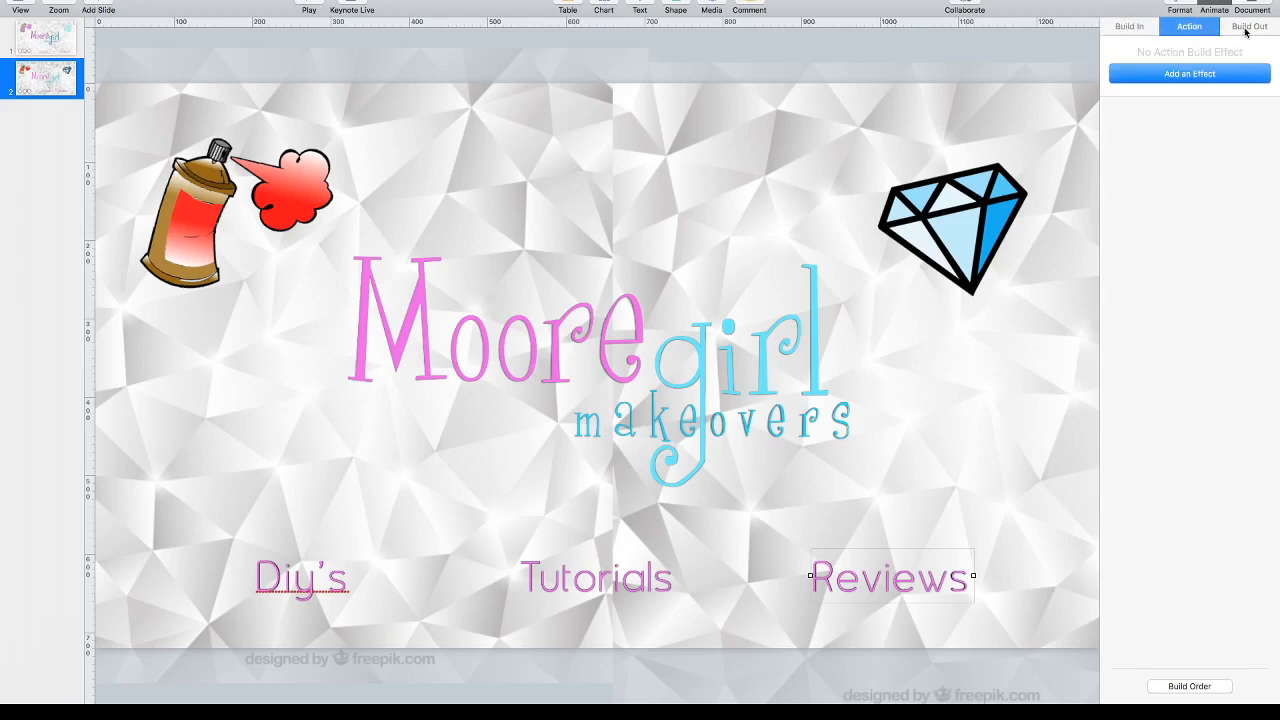
{"action": "left_click", "coordinate": [1247, 31]}
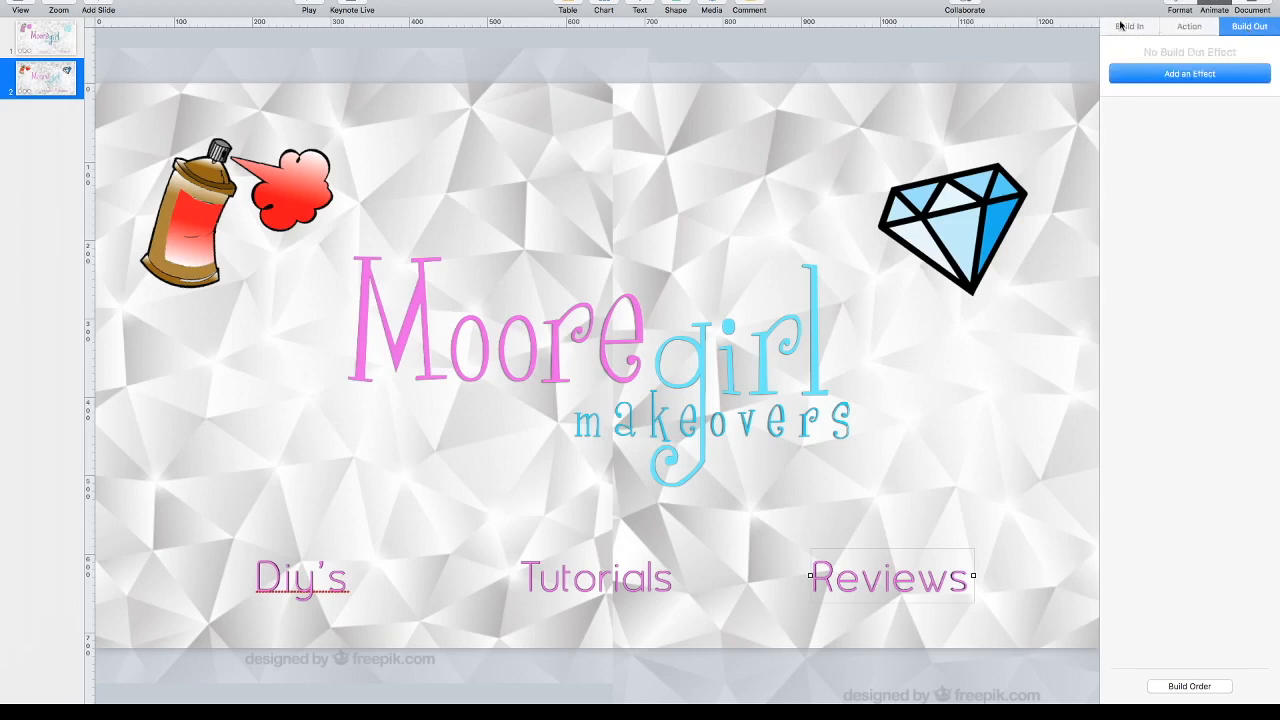
{"action": "left_click", "coordinate": [1197, 40]}
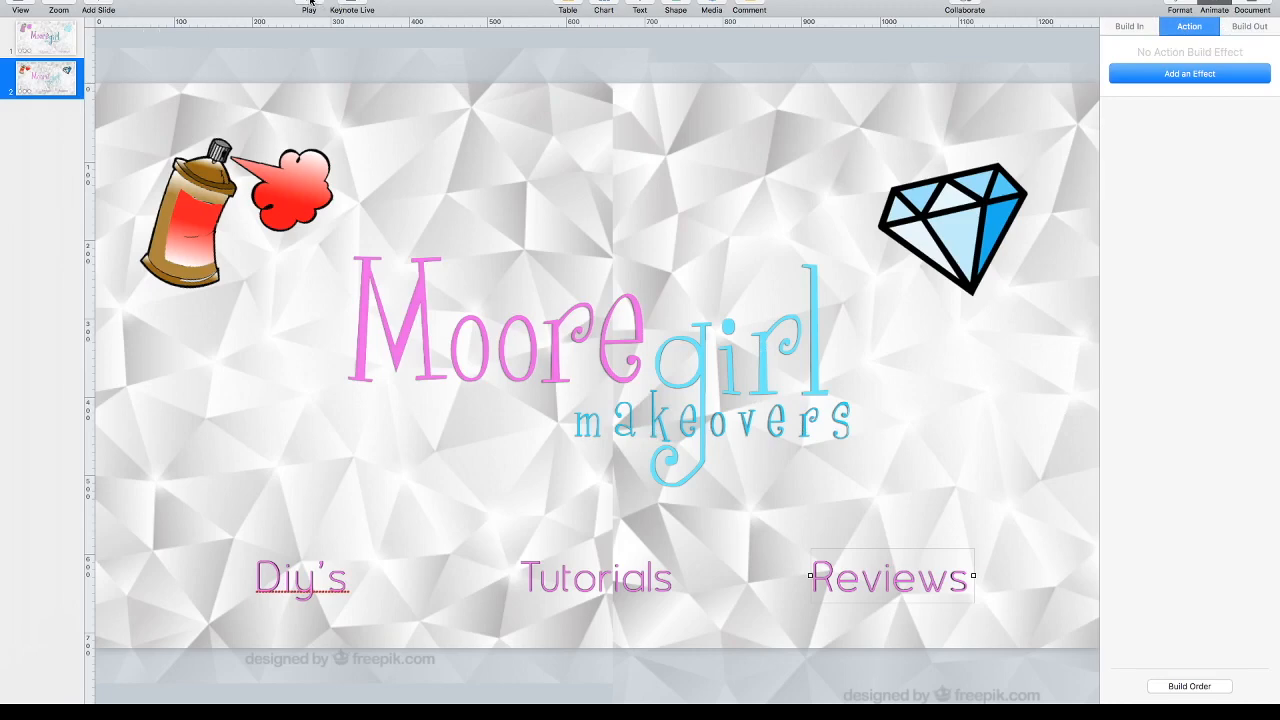
Step: Play the slideshow from slide 1 to watch its full intro animation
{"action": "left_click", "coordinate": [70, 44]}
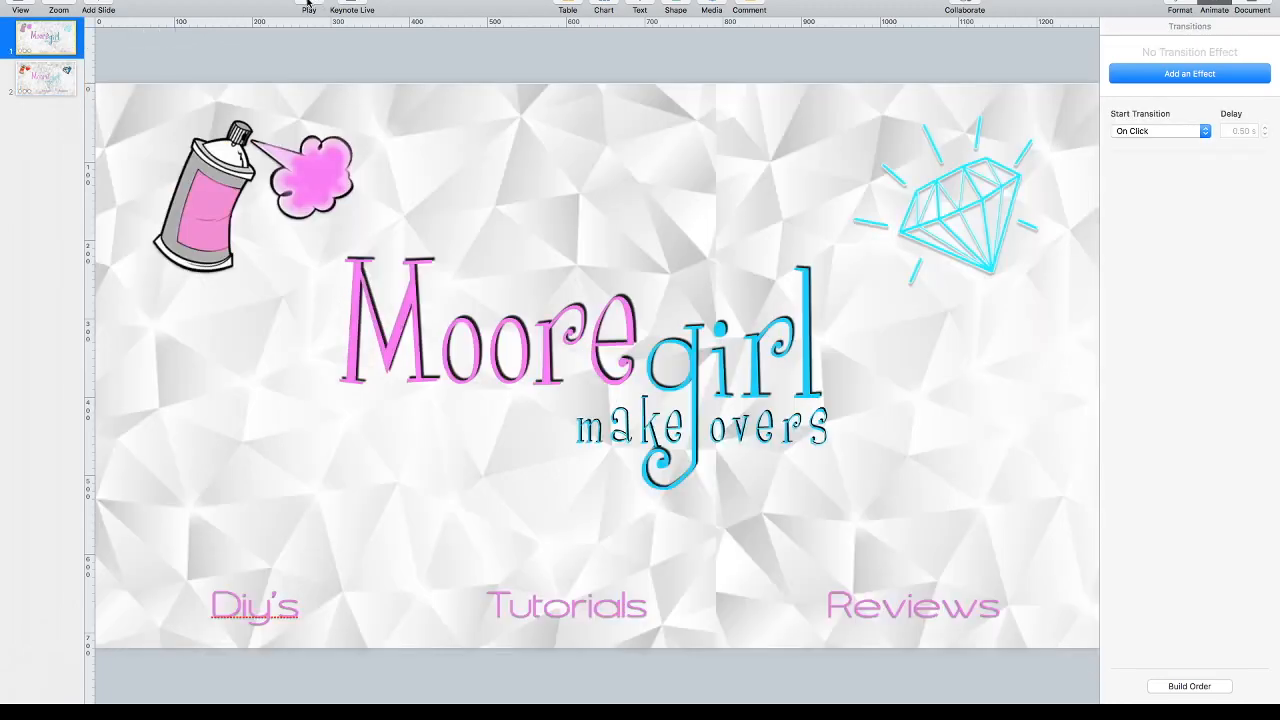
{"action": "left_click", "coordinate": [309, 4]}
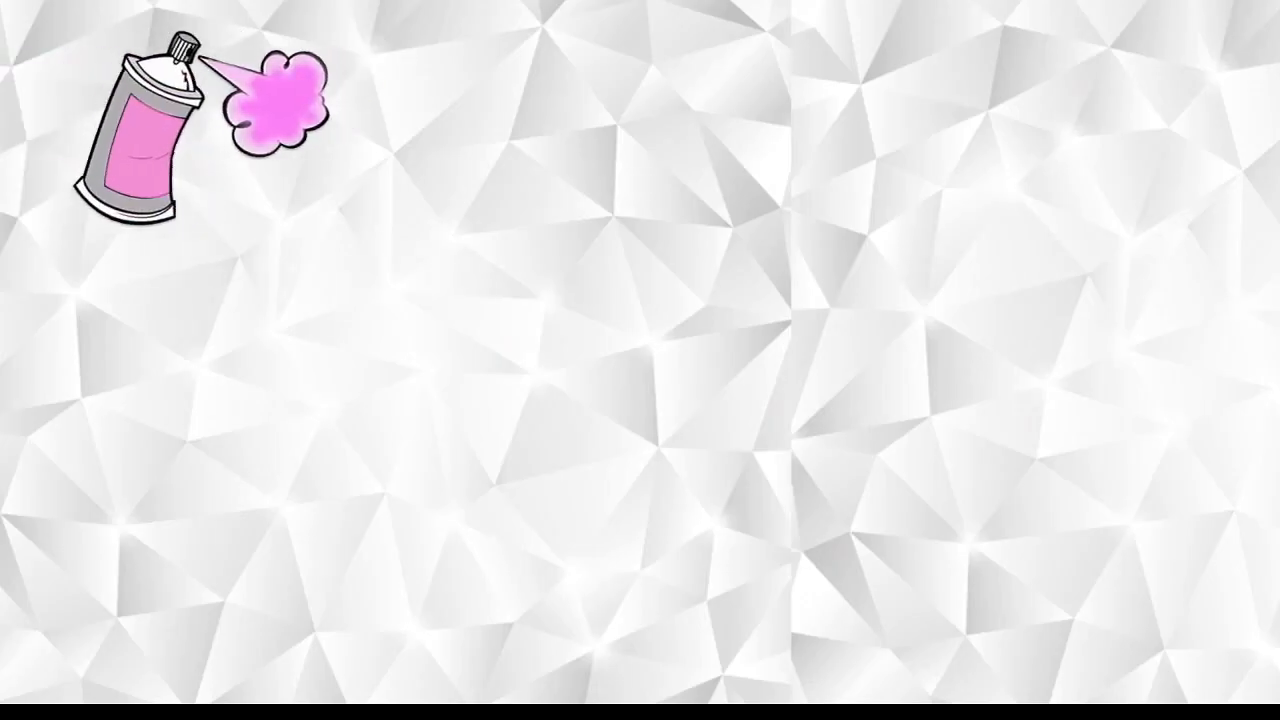
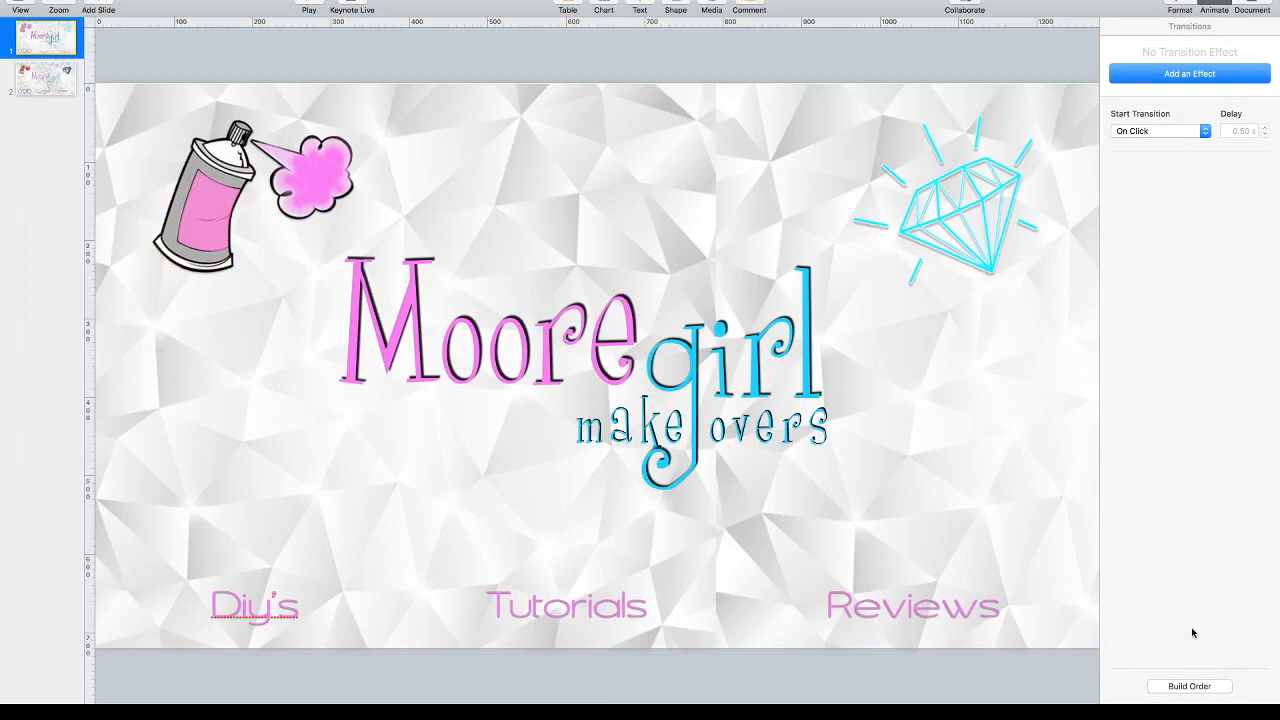
Step: Open slide 1's build order and examine the effect and start timing of each build from the spray can to Reviews
{"action": "left_click", "coordinate": [1189, 686]}
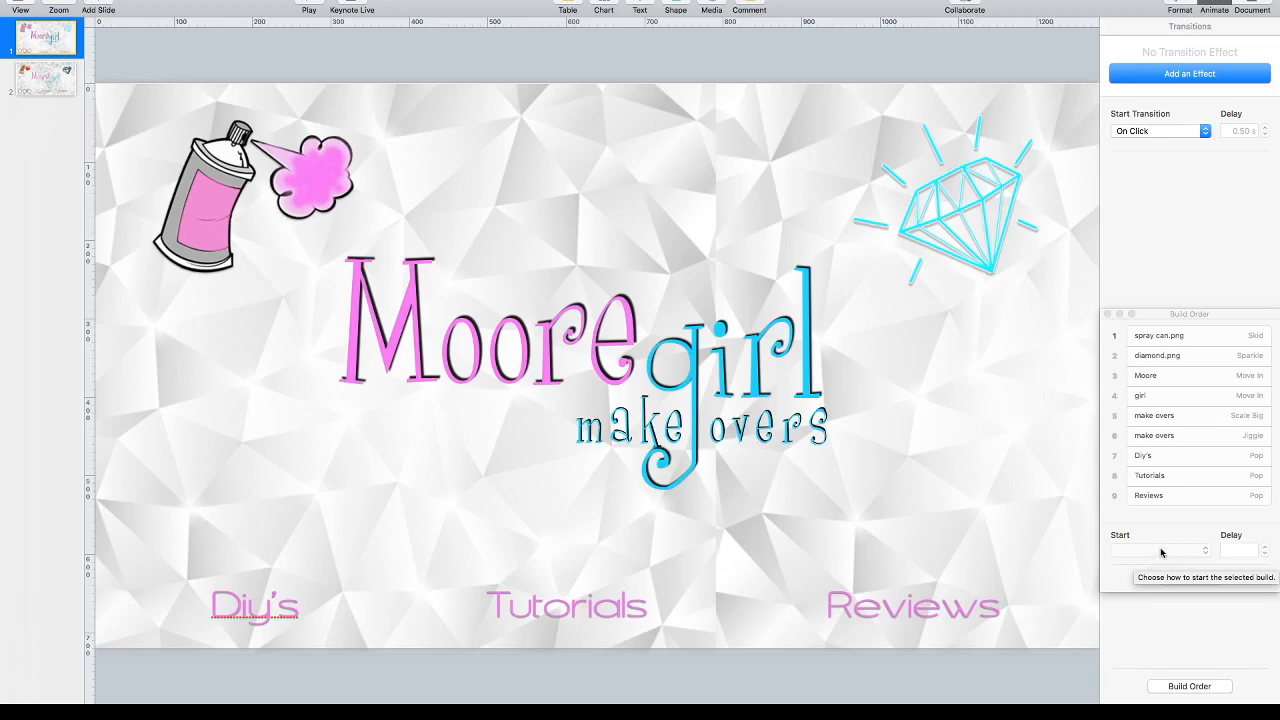
{"action": "left_click", "coordinate": [1141, 337]}
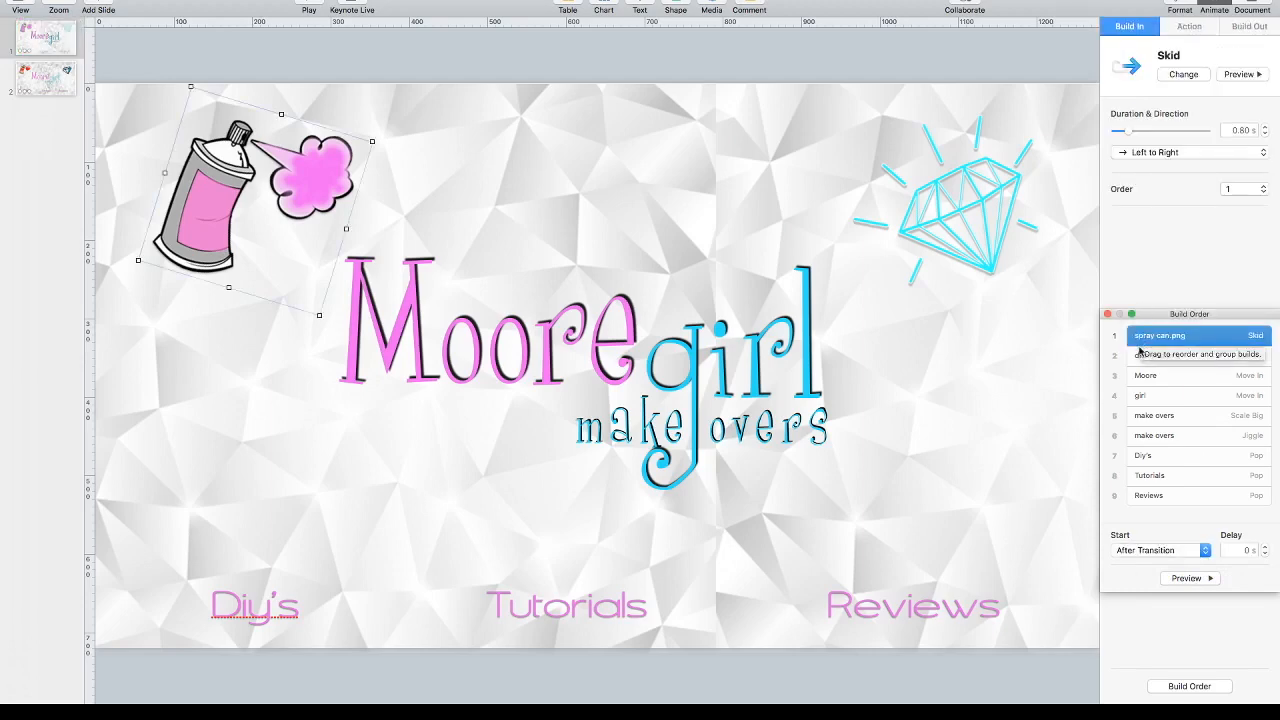
{"action": "left_click", "coordinate": [1146, 359]}
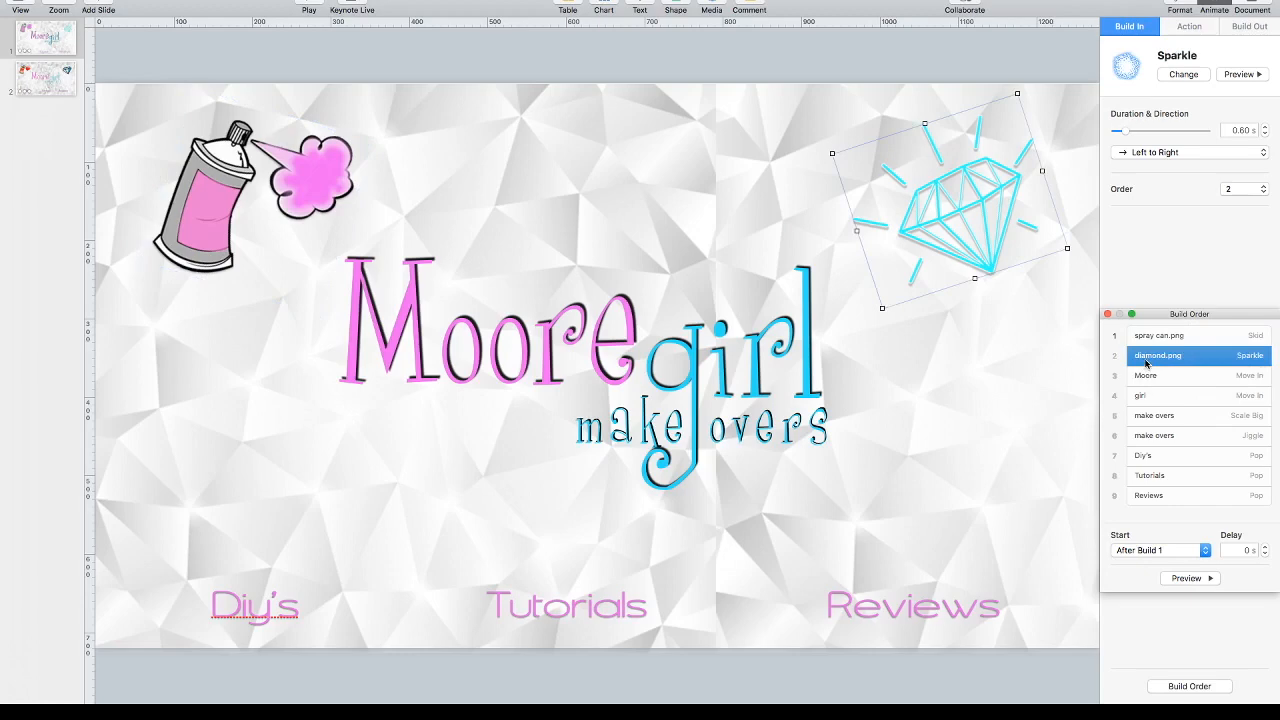
{"action": "left_click", "coordinate": [1163, 376]}
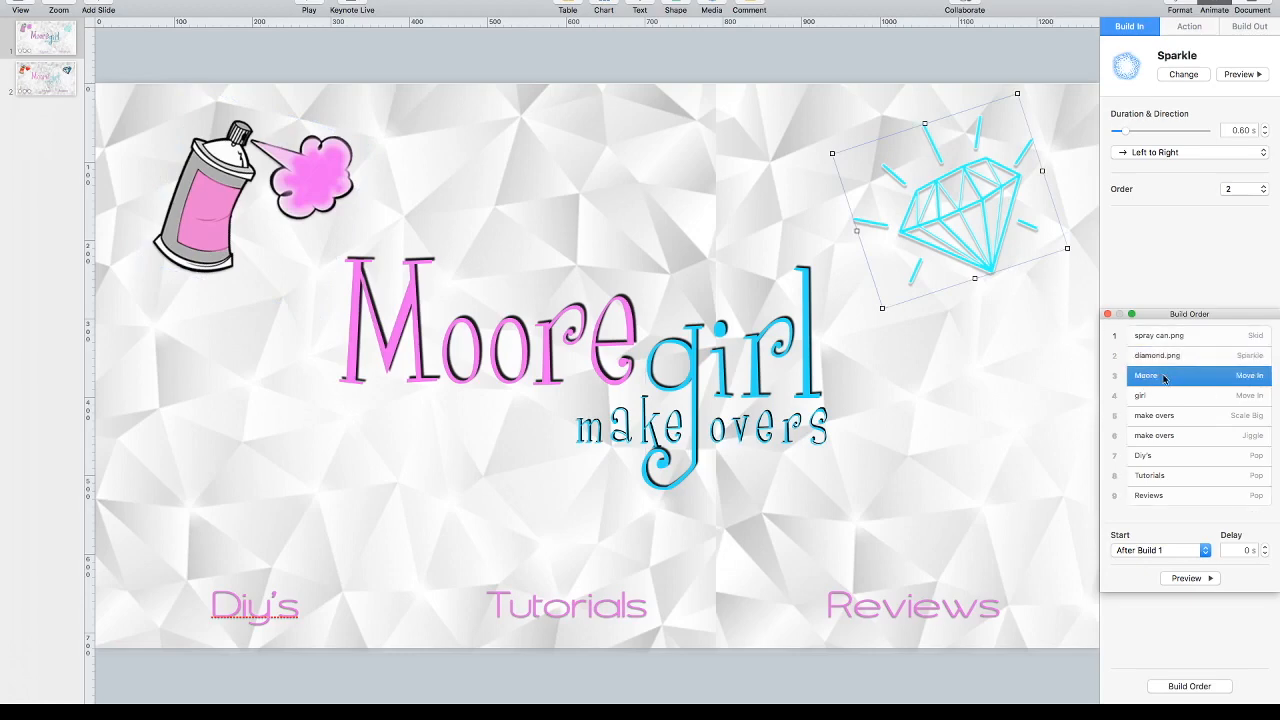
{"action": "left_click", "coordinate": [1165, 398]}
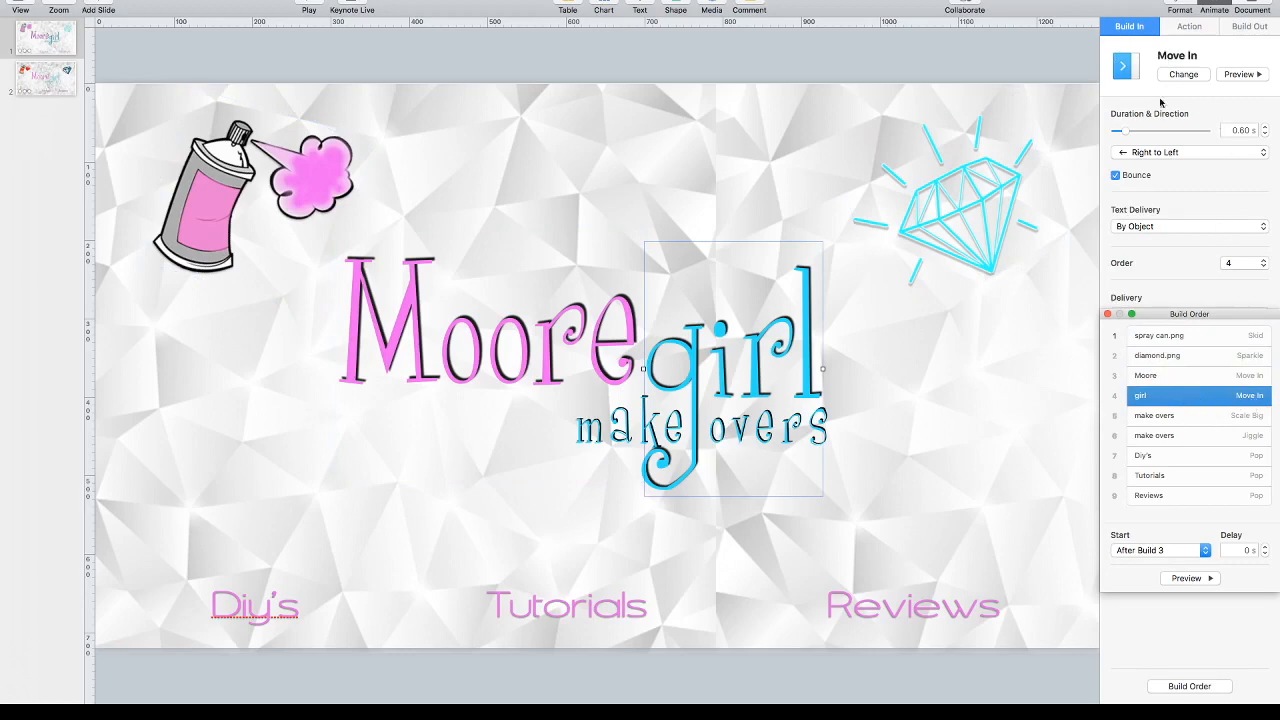
{"action": "left_click", "coordinate": [1171, 417]}
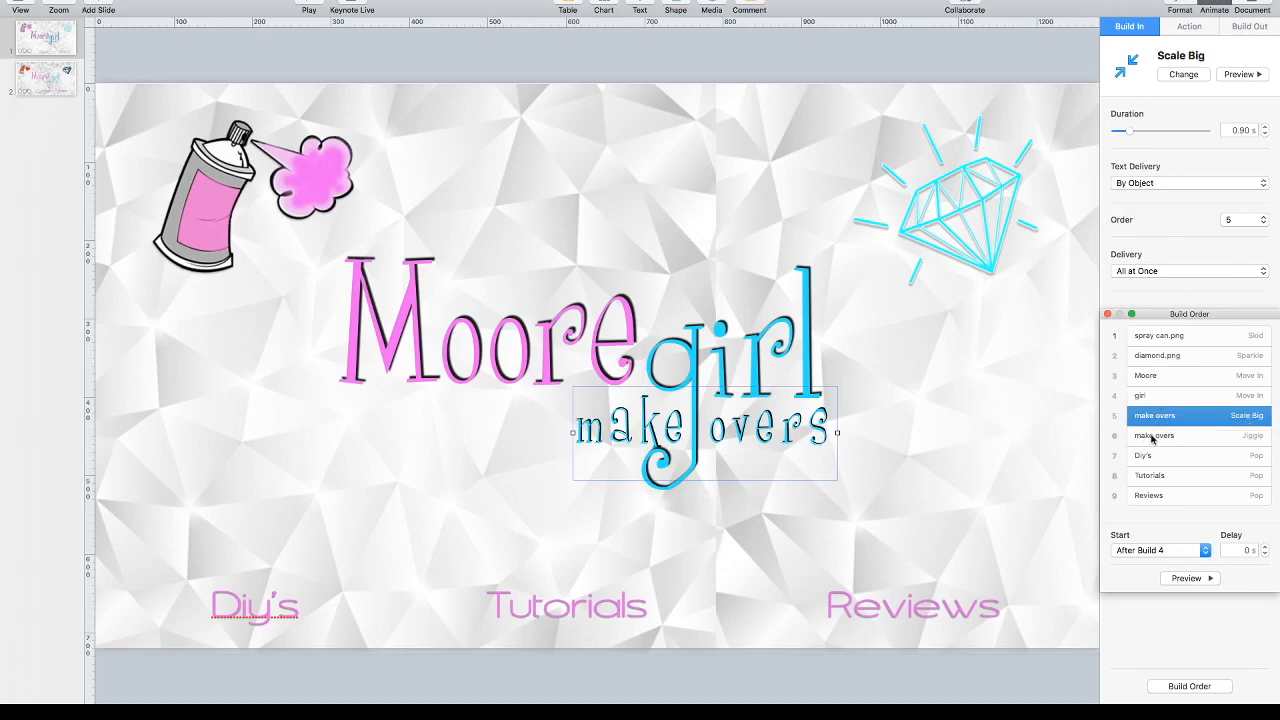
{"action": "left_click", "coordinate": [1153, 436]}
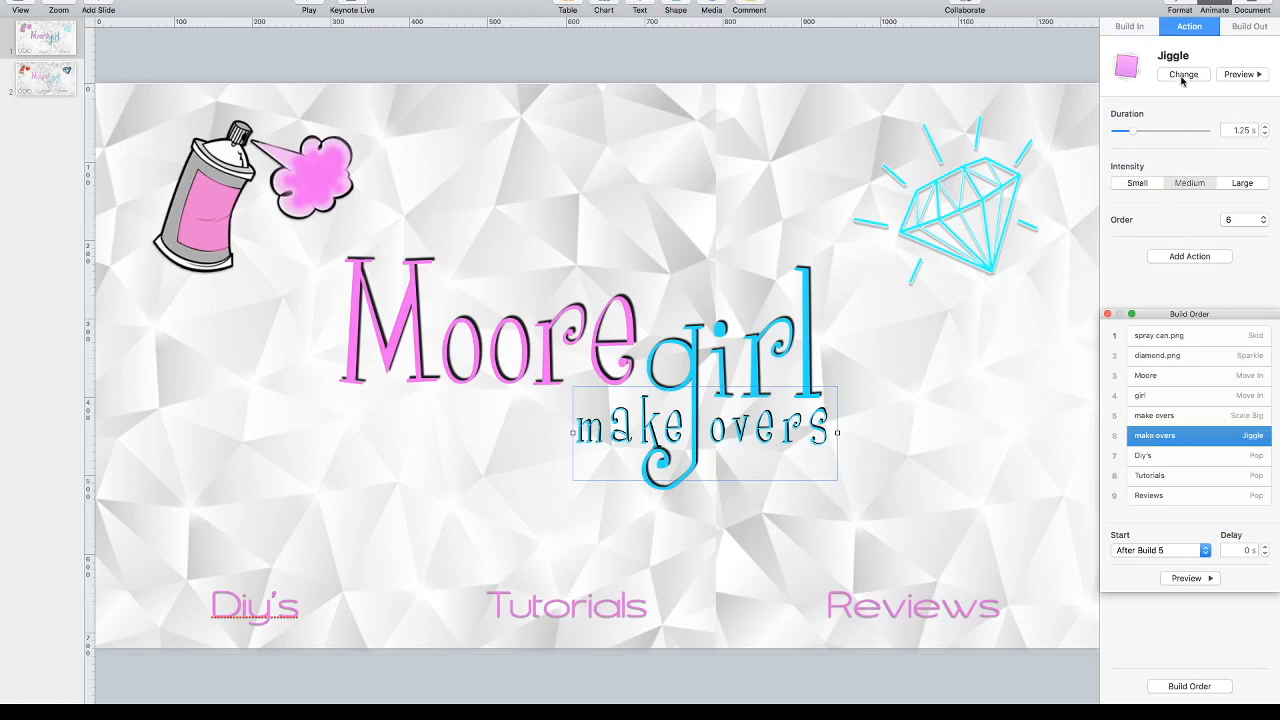
{"action": "left_click", "coordinate": [1173, 461]}
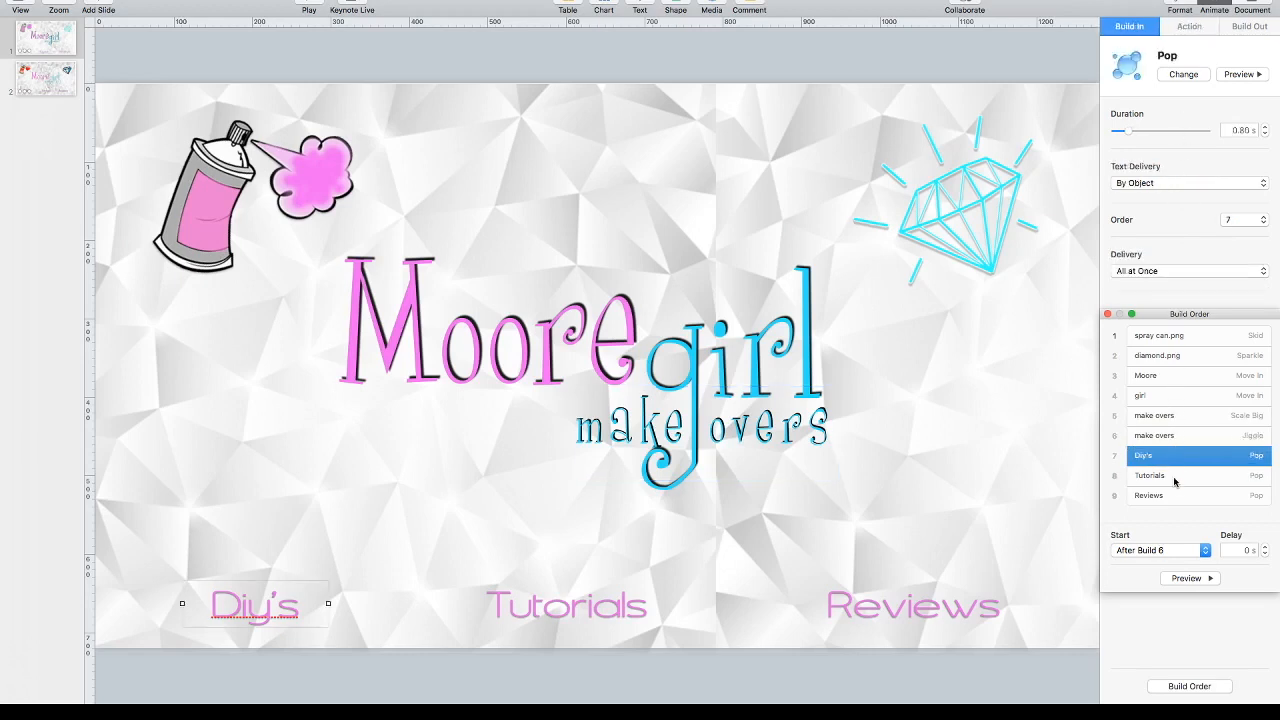
{"action": "left_click", "coordinate": [1175, 478]}
{"action": "left_click", "coordinate": [1176, 496]}
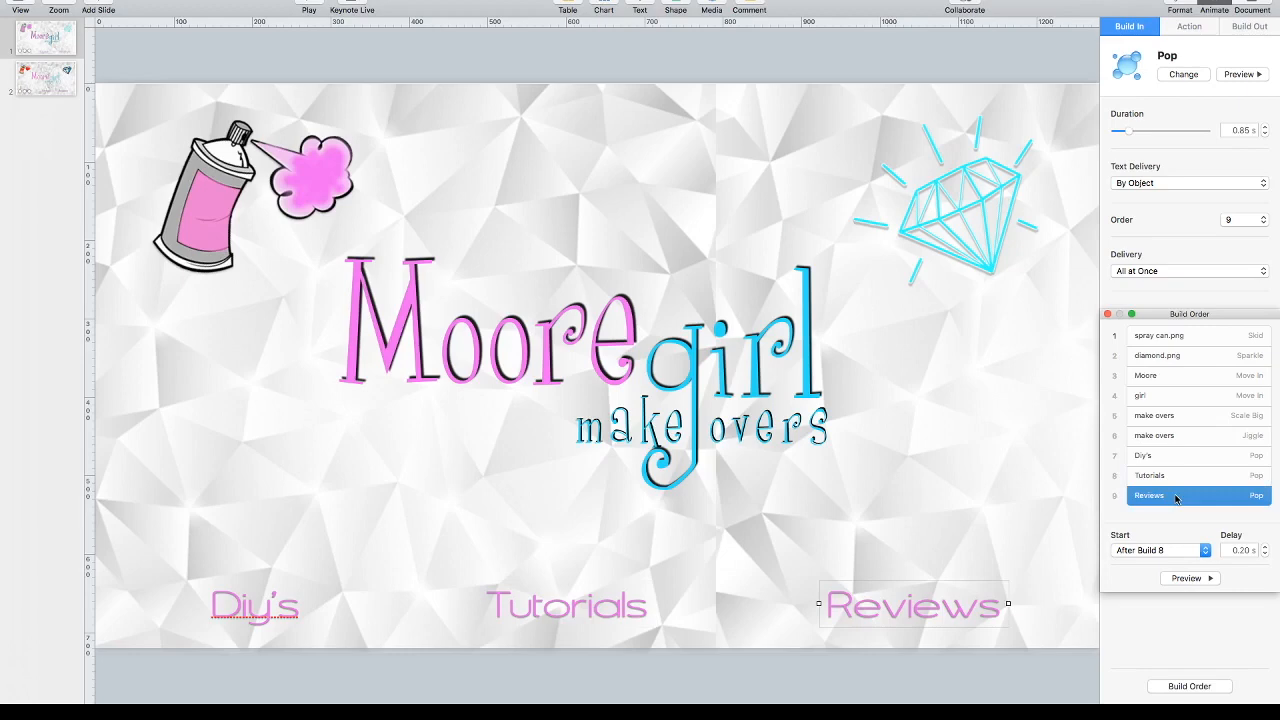
Step: Check the start options of slide 1's spray can build, keep After Transition, and close the build order
{"action": "left_click", "coordinate": [1162, 338]}
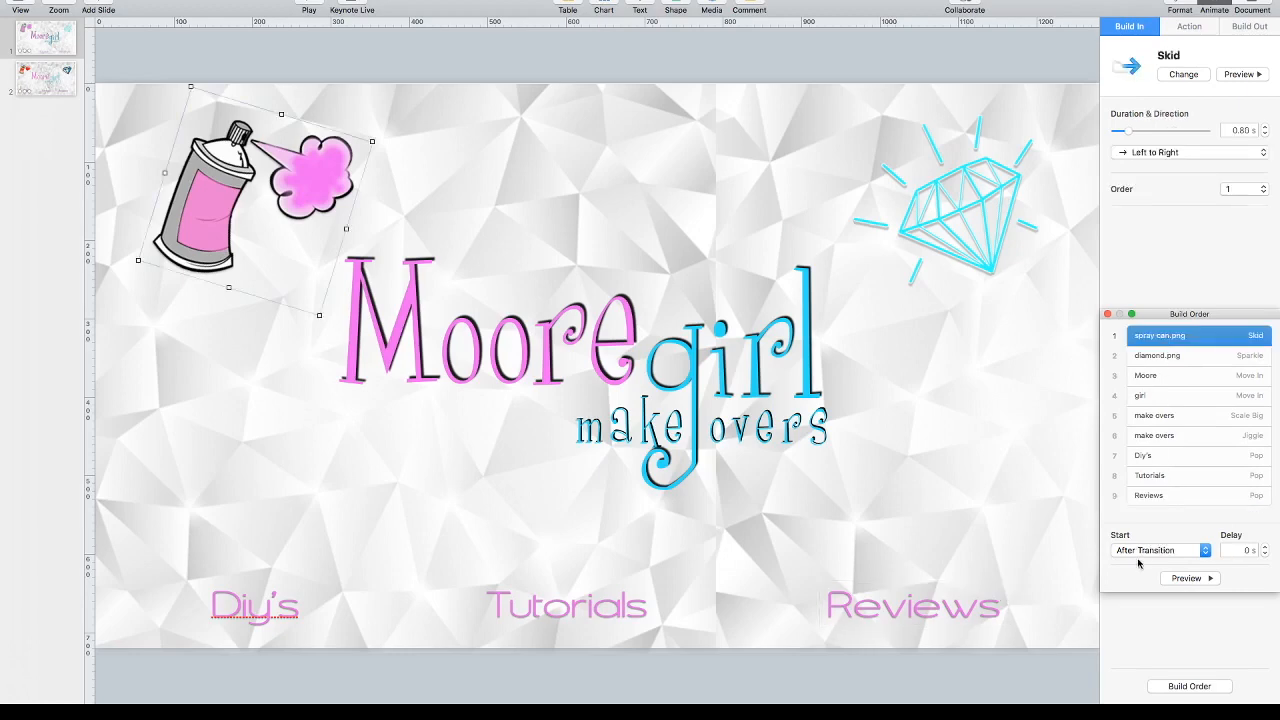
{"action": "left_click", "coordinate": [1205, 551]}
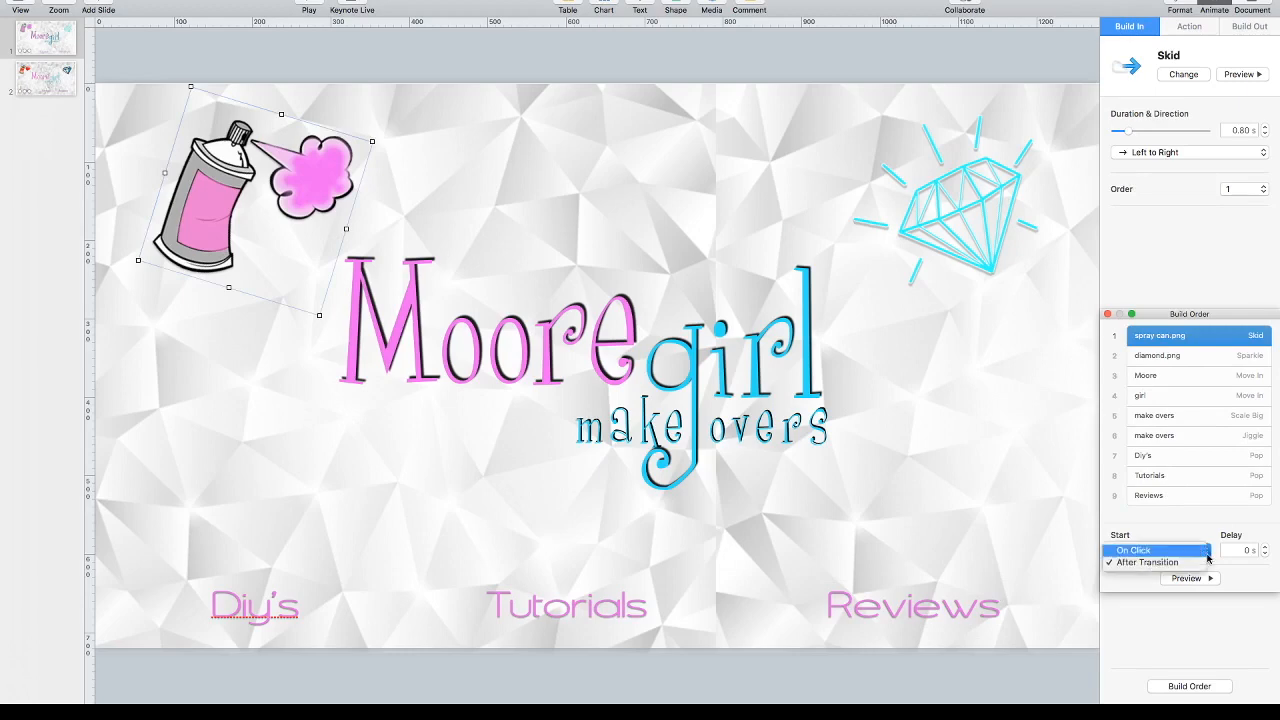
{"action": "left_click", "coordinate": [1183, 563]}
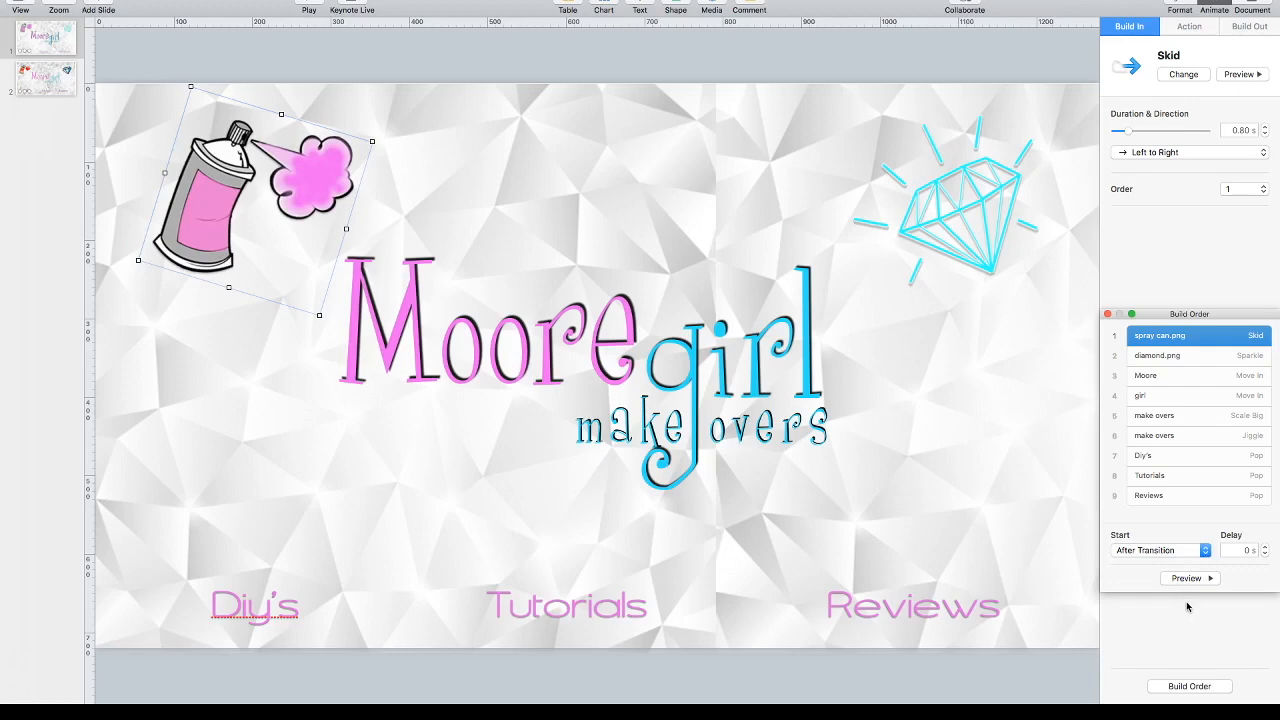
{"action": "left_click", "coordinate": [1109, 315]}
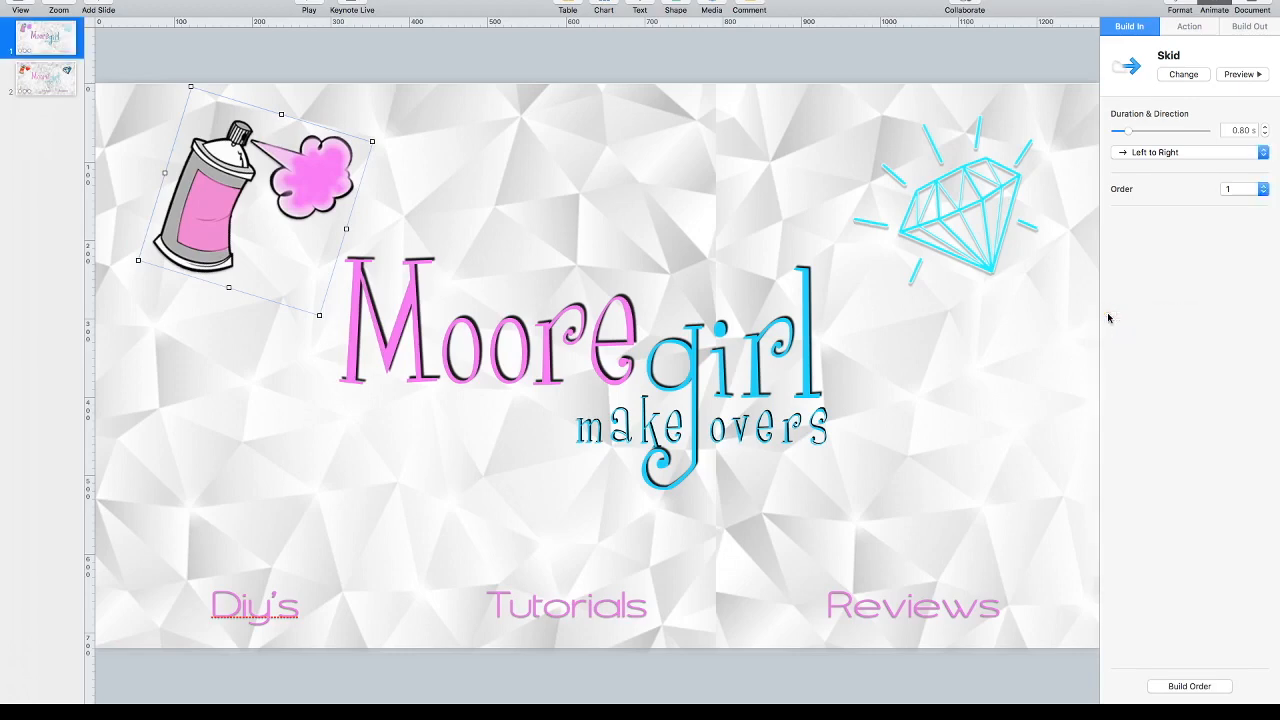
Step: Open slide 2's build order and set the spray can's Skid build to start After Transition
{"action": "left_click", "coordinate": [62, 84]}
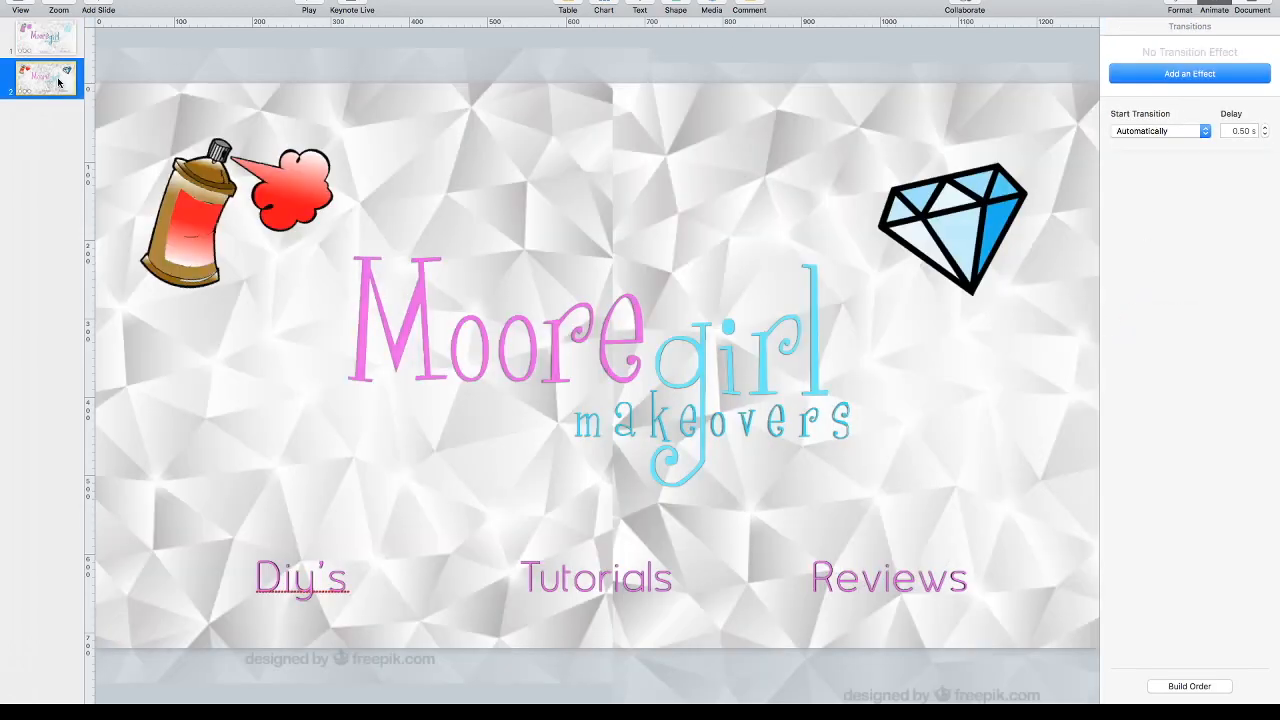
{"action": "left_click", "coordinate": [1213, 688]}
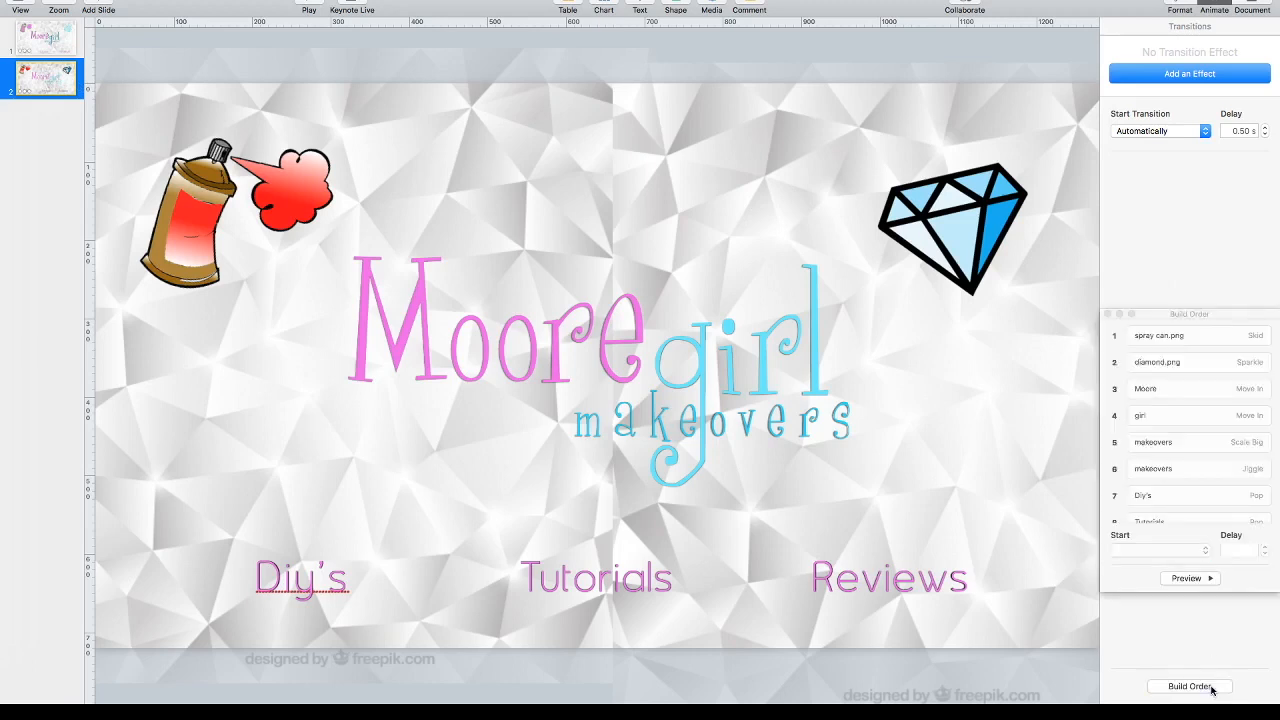
{"action": "left_click", "coordinate": [1197, 337]}
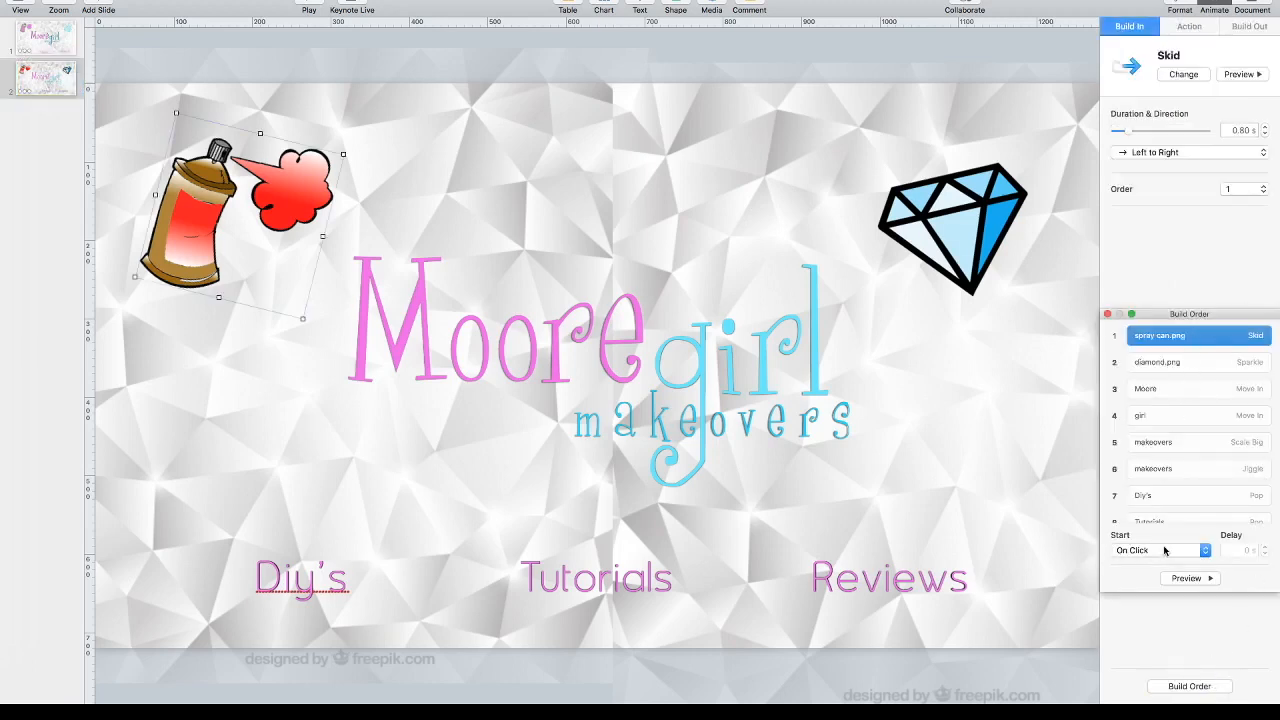
{"action": "left_click", "coordinate": [1206, 551]}
{"action": "left_click", "coordinate": [1150, 564]}
Step: Set the diamond's Sparkle build on slide 2 to start After Build 1
{"action": "left_click", "coordinate": [1184, 365]}
{"action": "left_click", "coordinate": [1206, 551]}
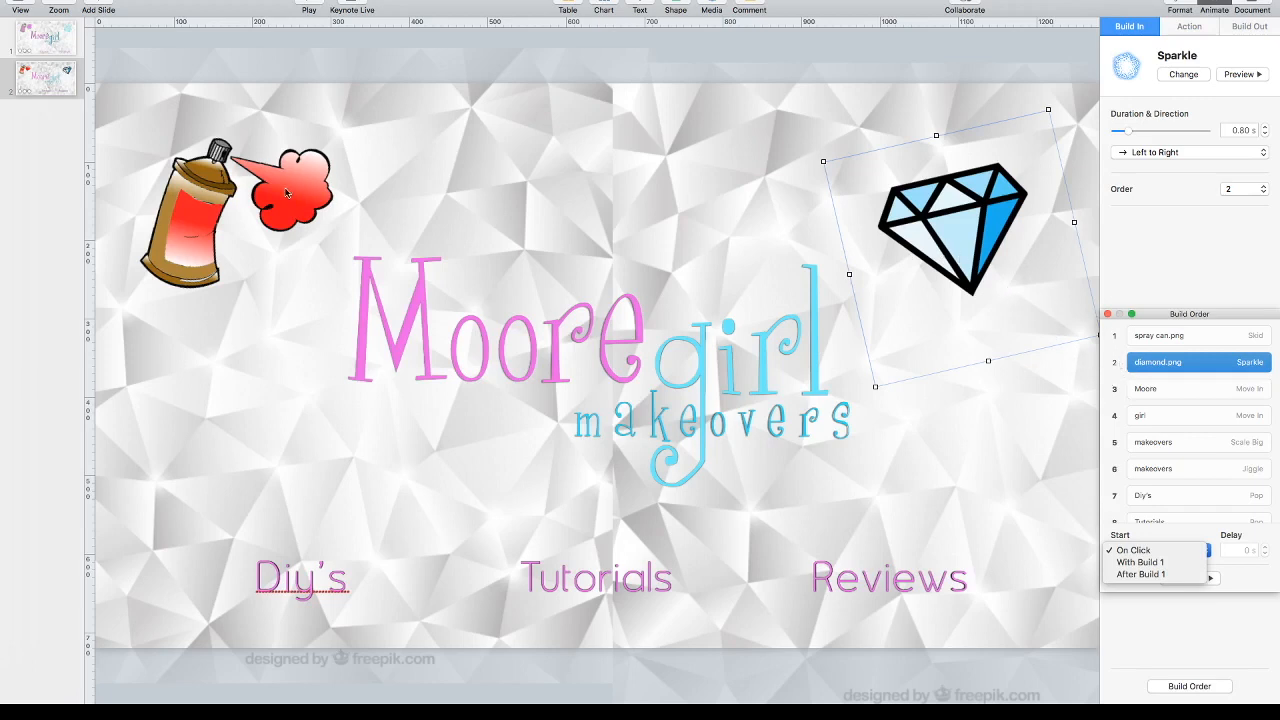
{"action": "left_click", "coordinate": [1135, 575]}
Step: Set the Moore build to start After Build 2 and the girl build to start After Build 3
{"action": "left_click", "coordinate": [1150, 382]}
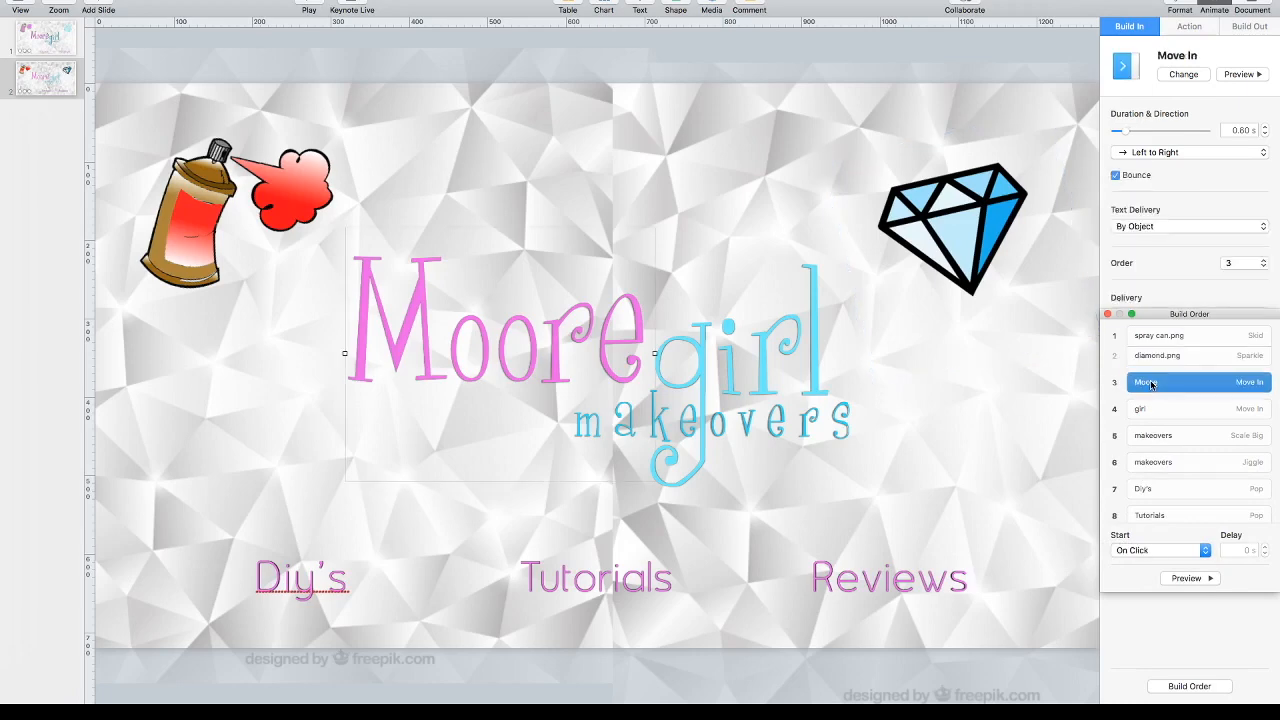
{"action": "left_click", "coordinate": [1205, 551]}
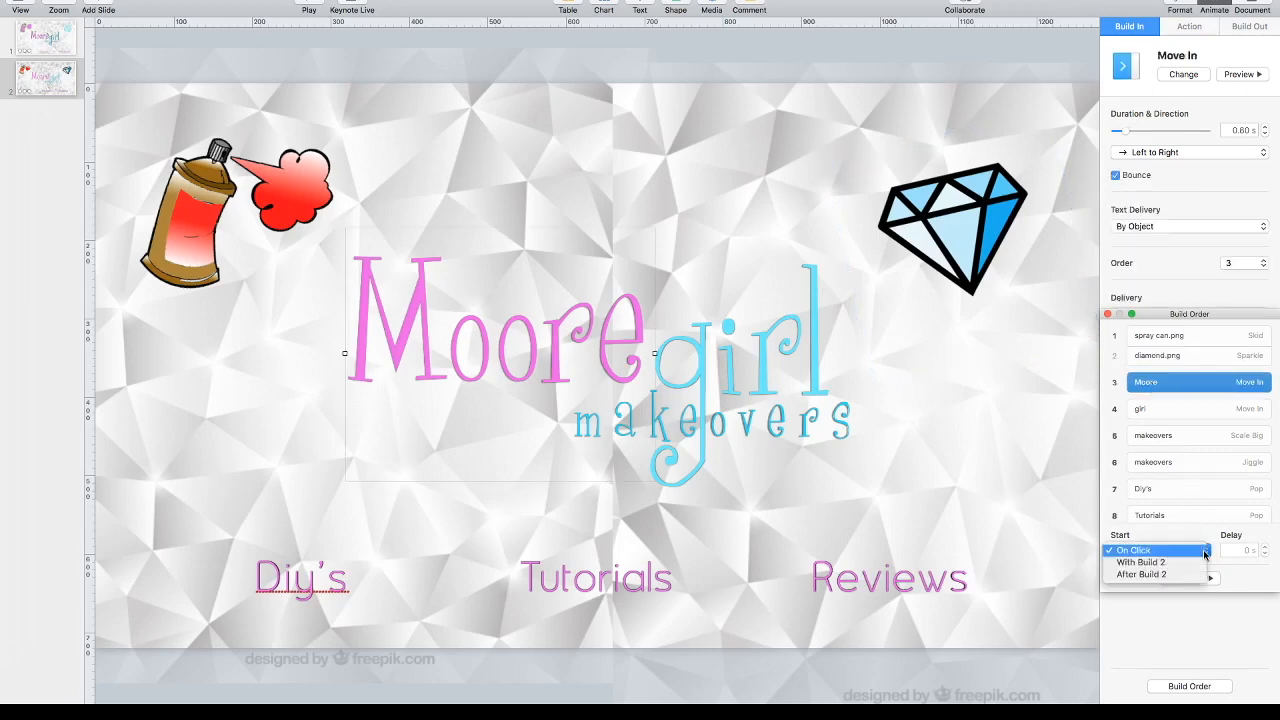
{"action": "left_click", "coordinate": [1195, 574]}
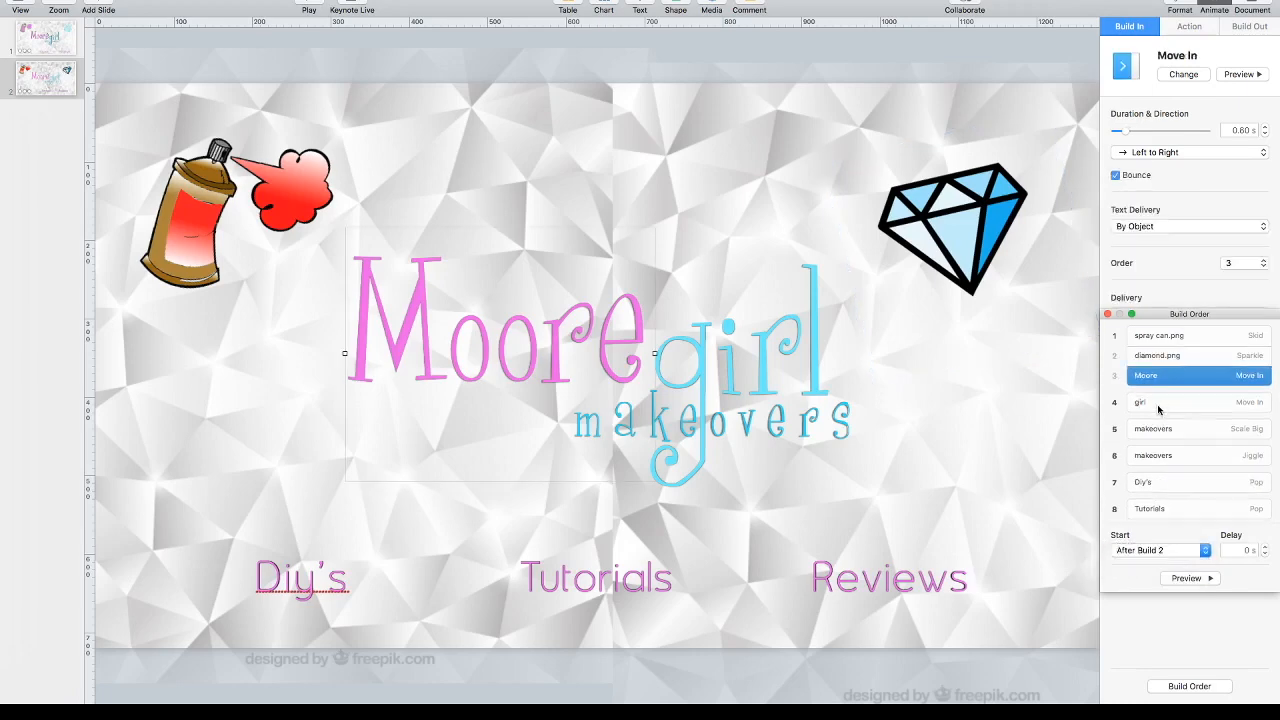
{"action": "left_click", "coordinate": [1160, 405]}
{"action": "left_click", "coordinate": [1205, 551]}
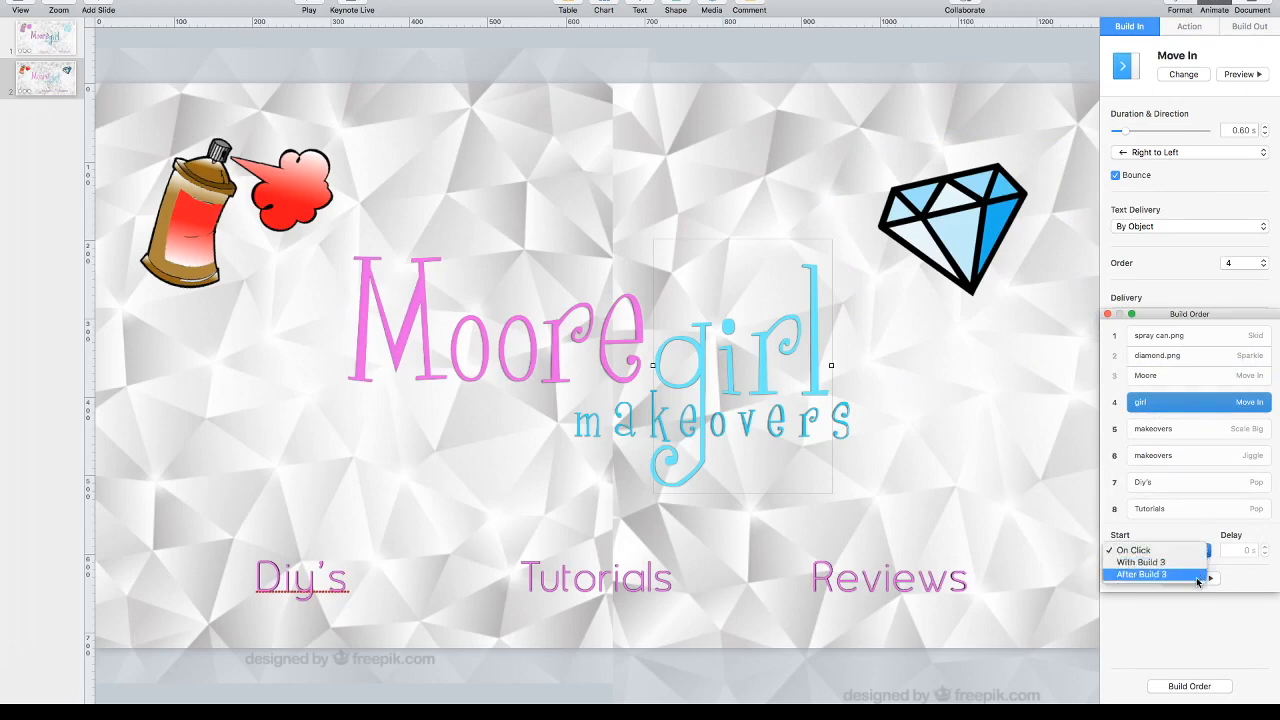
{"action": "left_click", "coordinate": [1199, 562]}
Step: Set the makeovers Scale Big build to start After Build 4 and its Jiggle action to start After Build 5
{"action": "left_click", "coordinate": [1180, 421]}
{"action": "left_click", "coordinate": [1203, 551]}
{"action": "left_click", "coordinate": [1200, 575]}
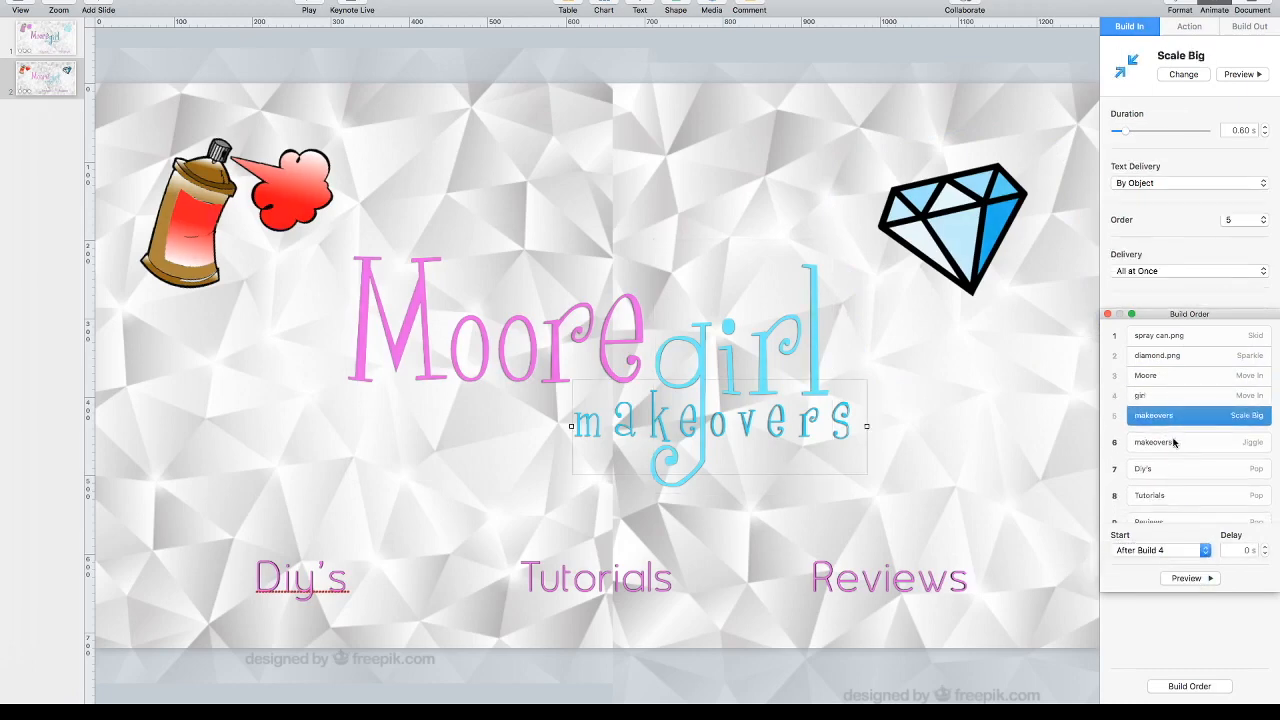
{"action": "left_click", "coordinate": [1174, 442]}
{"action": "left_click", "coordinate": [1204, 551]}
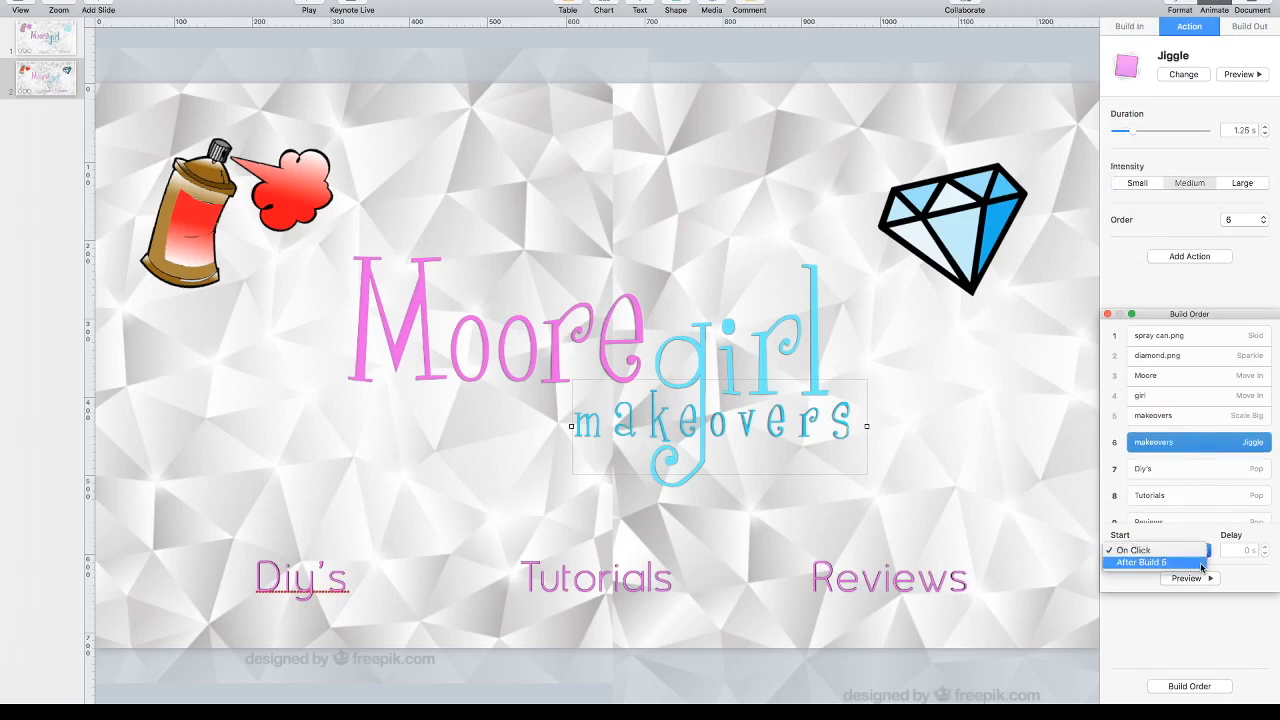
{"action": "left_click", "coordinate": [1201, 563]}
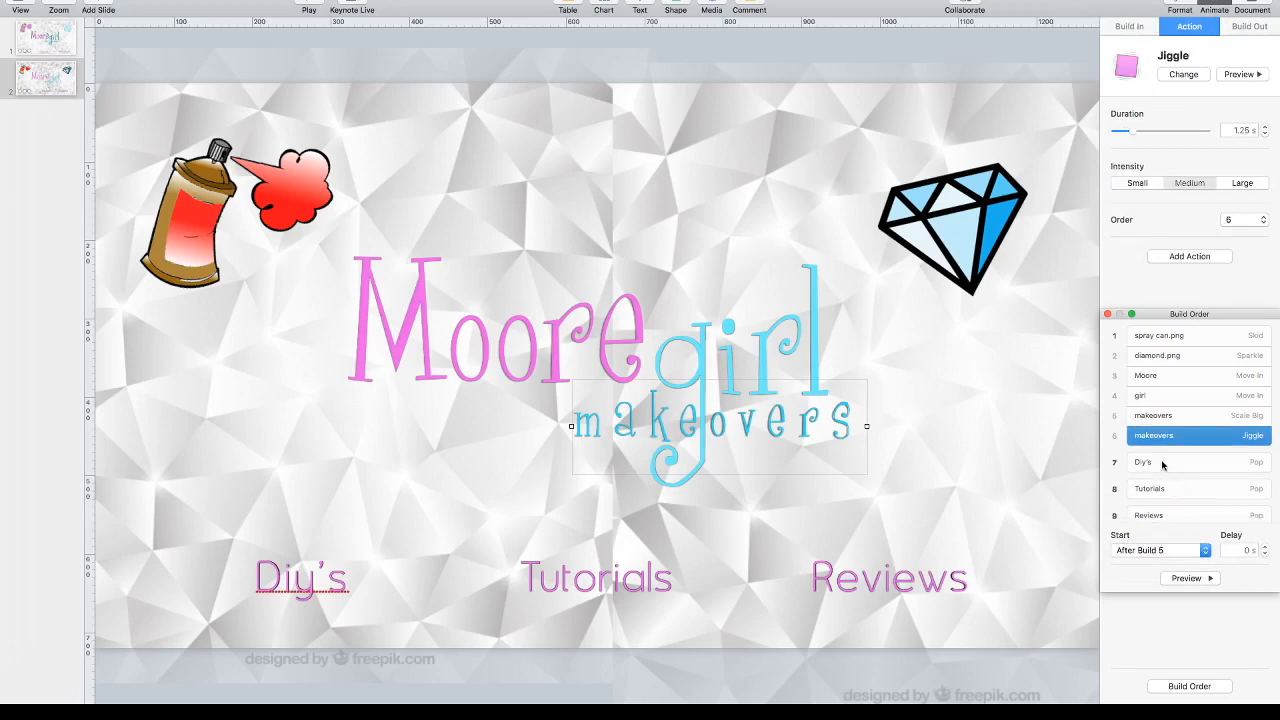
Step: Set the Diy's Pop build to start After Build 6 and the Tutorials Pop build to start After Build 7
{"action": "left_click", "coordinate": [1166, 464]}
{"action": "left_click", "coordinate": [1204, 551]}
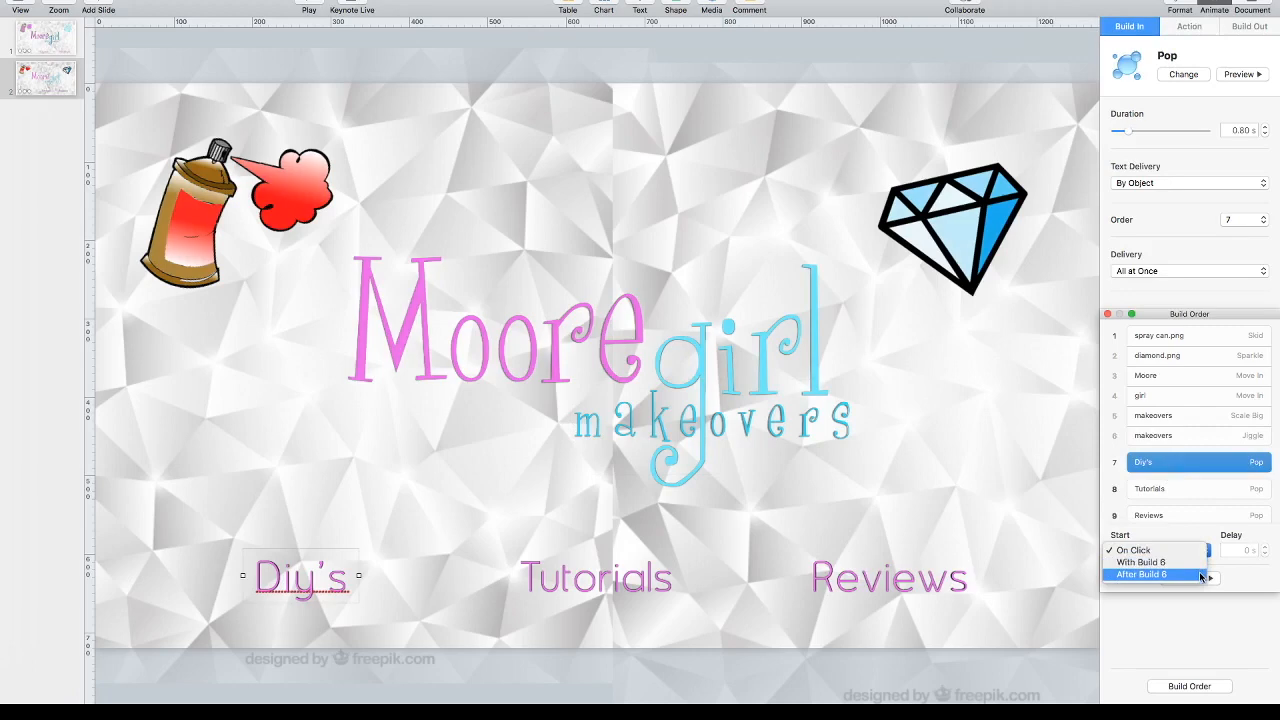
{"action": "left_click", "coordinate": [1200, 574]}
{"action": "left_click", "coordinate": [1166, 484]}
{"action": "left_click", "coordinate": [1203, 550]}
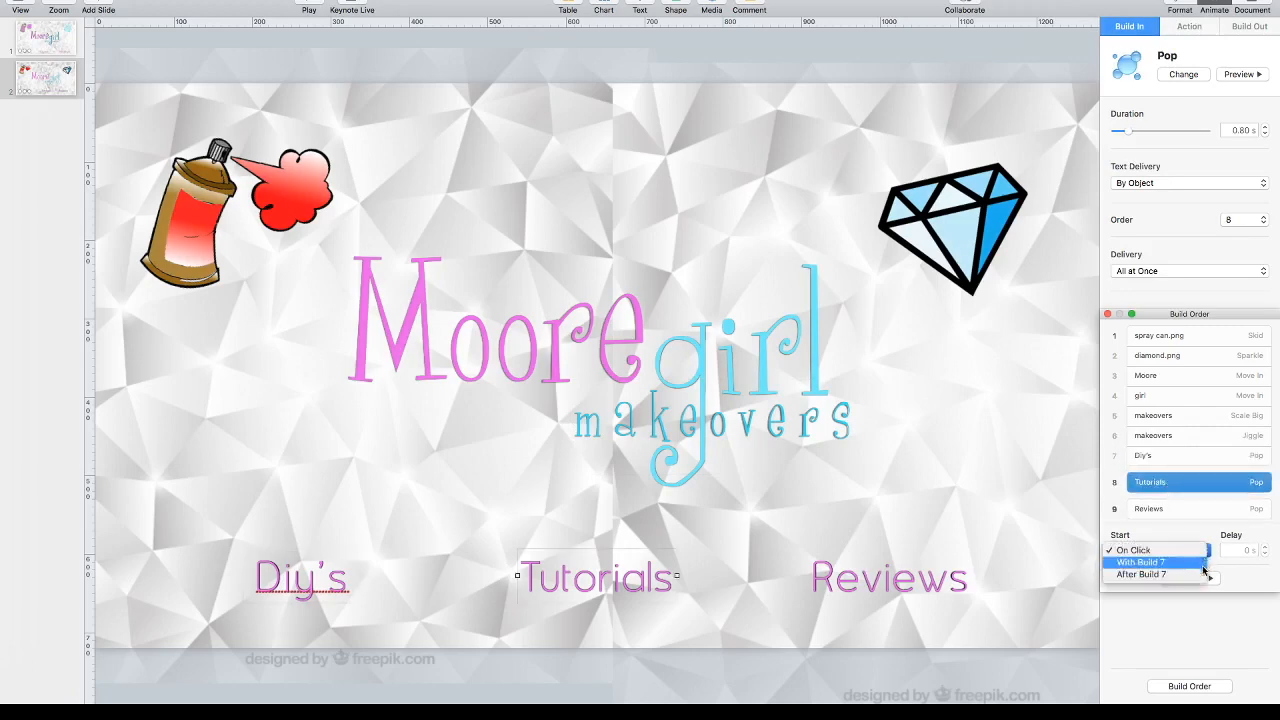
{"action": "left_click", "coordinate": [1202, 576]}
Step: Set the Reviews Pop build to start After Build 8 and preview the build
{"action": "left_click", "coordinate": [1184, 502]}
{"action": "left_click", "coordinate": [1204, 550]}
{"action": "left_click", "coordinate": [1200, 574]}
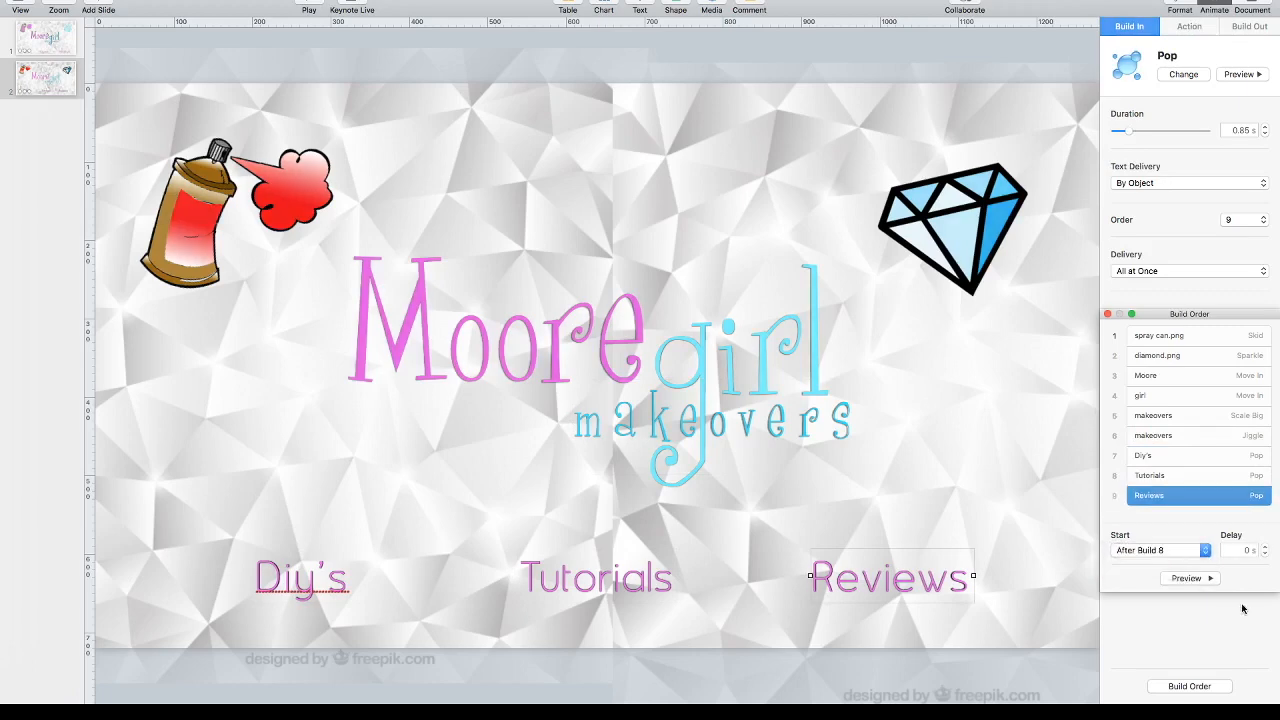
{"action": "left_click", "coordinate": [1212, 580]}
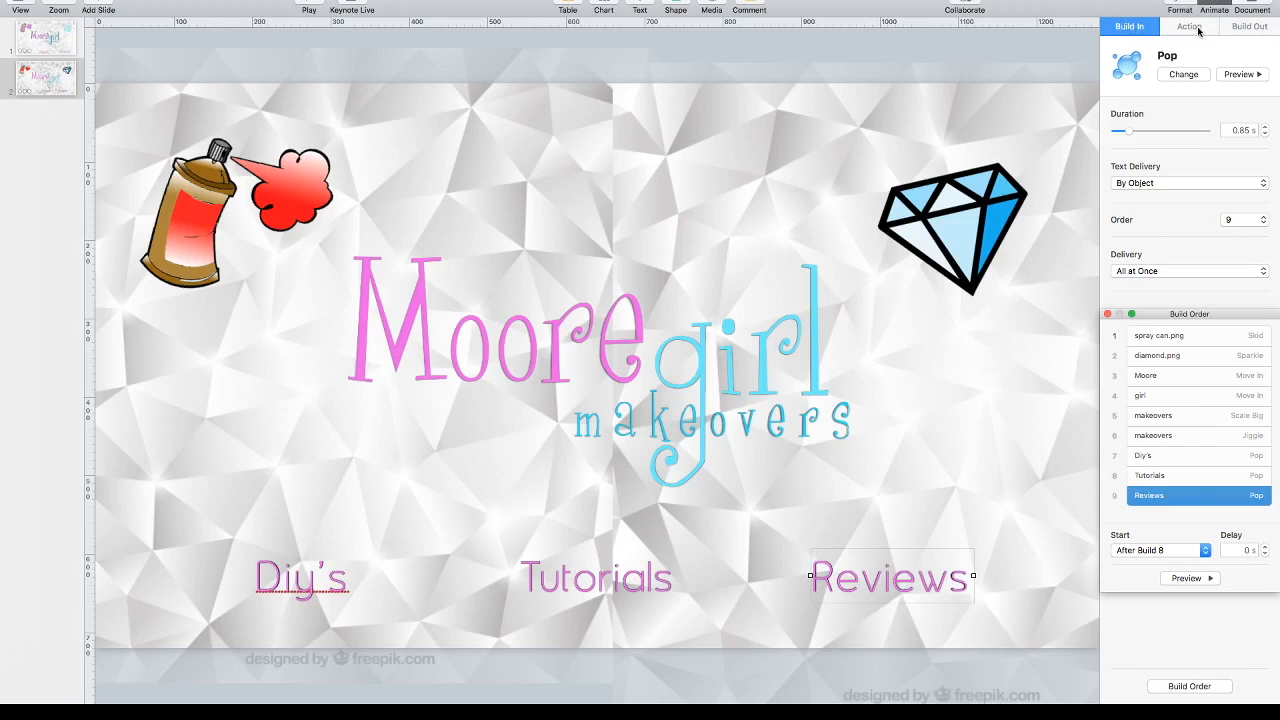
Step: Preview the makeovers text's Jiggle action and open its Build Out settings
{"action": "left_click", "coordinate": [1181, 437]}
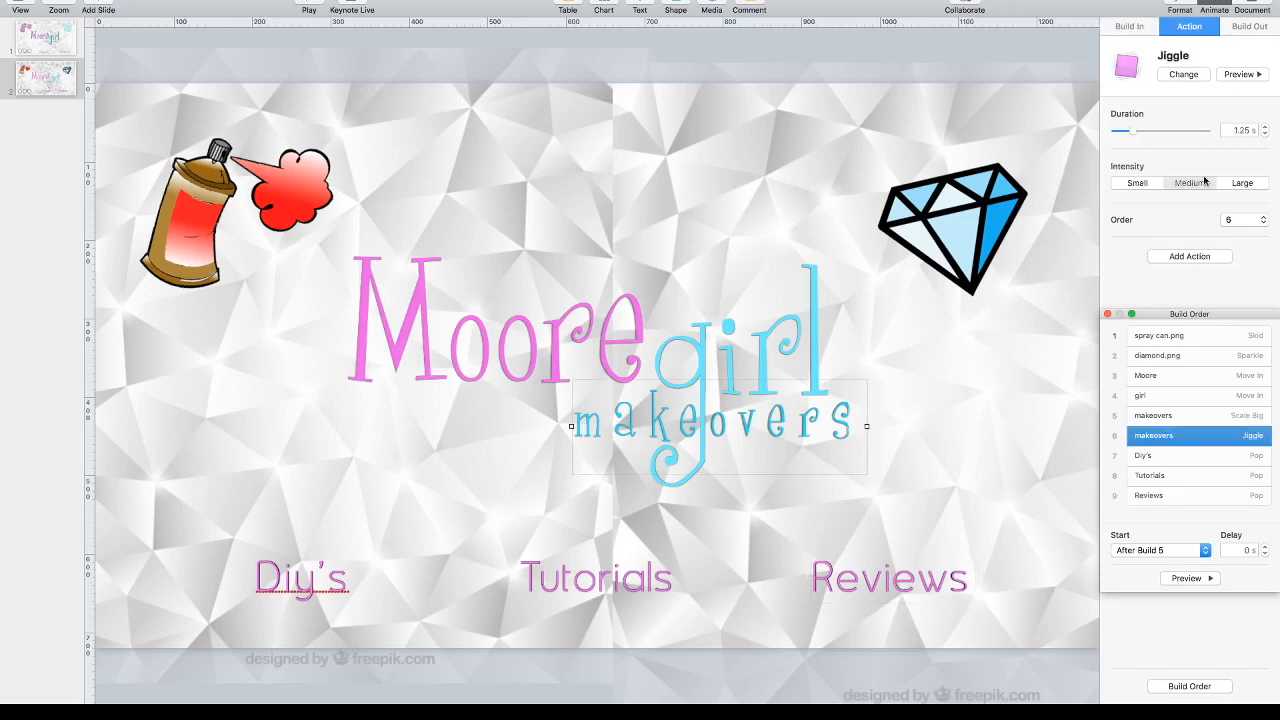
{"action": "left_click", "coordinate": [1245, 76]}
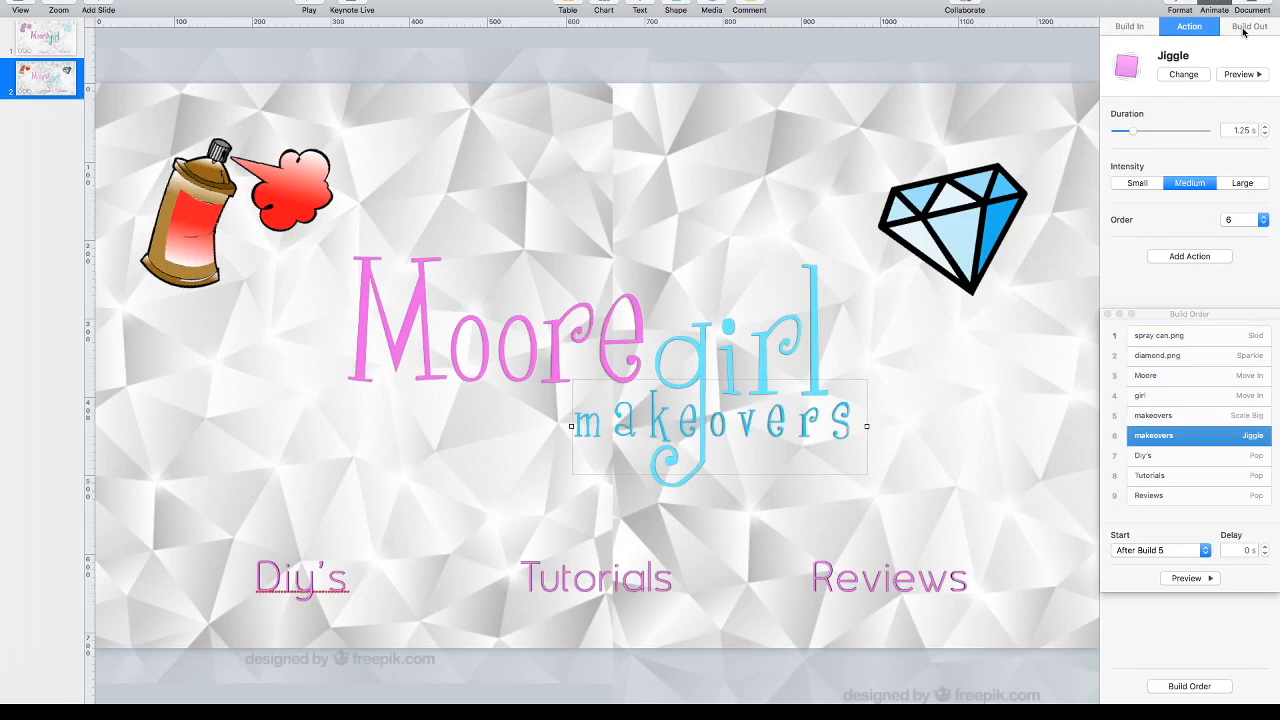
{"action": "left_click", "coordinate": [1247, 27]}
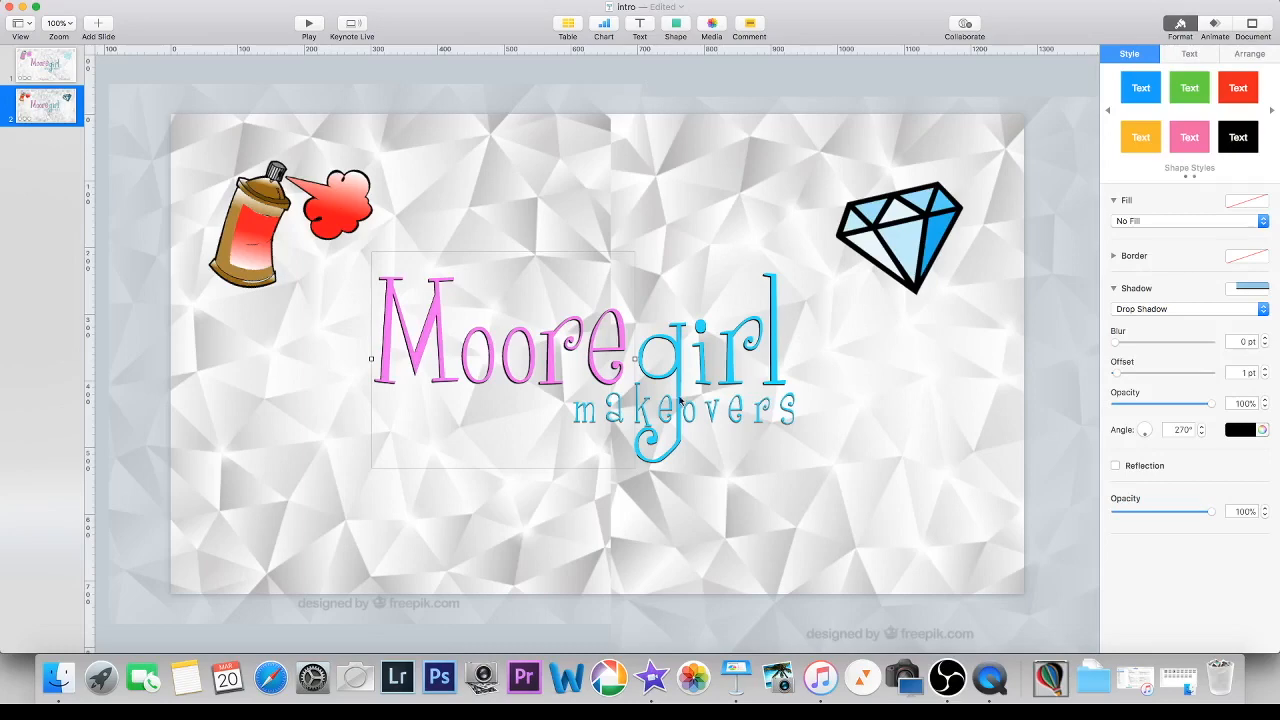
Step: Delete slide 2 and play the remaining slide's intro animation full screen, exiting the slideshow when done
{"action": "left_click", "coordinate": [64, 114]}
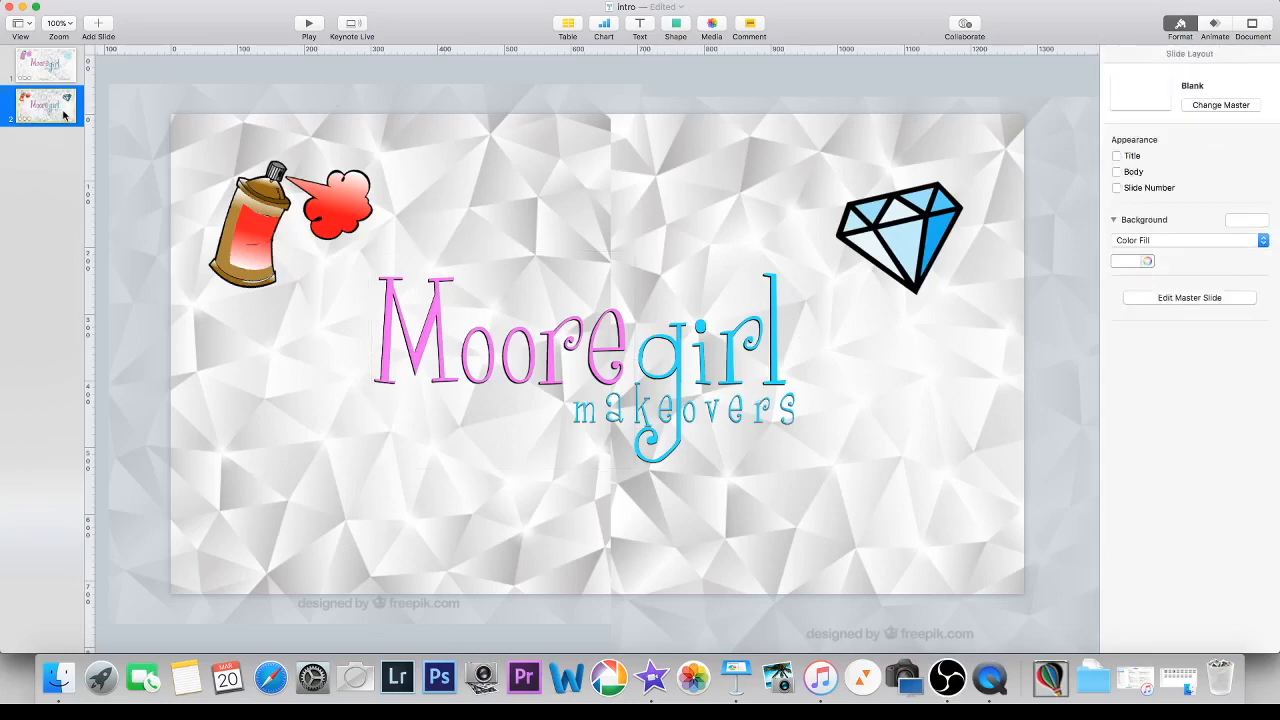
{"action": "right_click", "coordinate": [64, 114]}
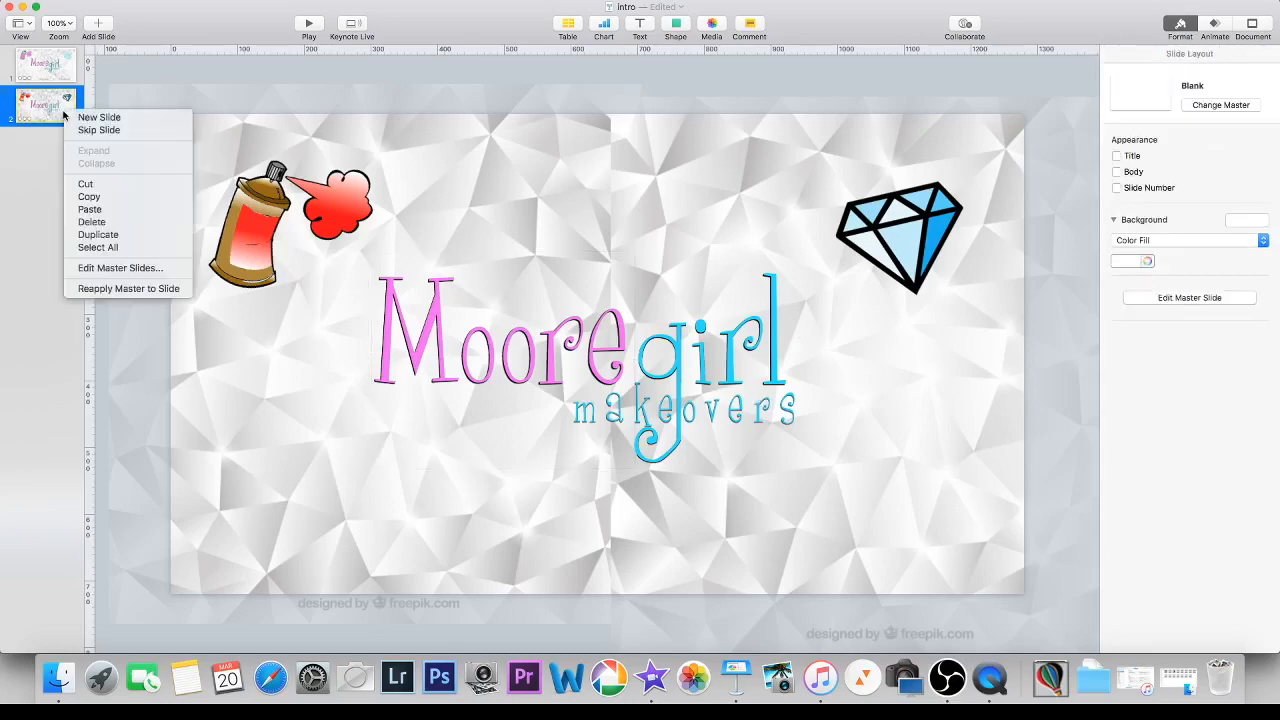
{"action": "left_click", "coordinate": [88, 221]}
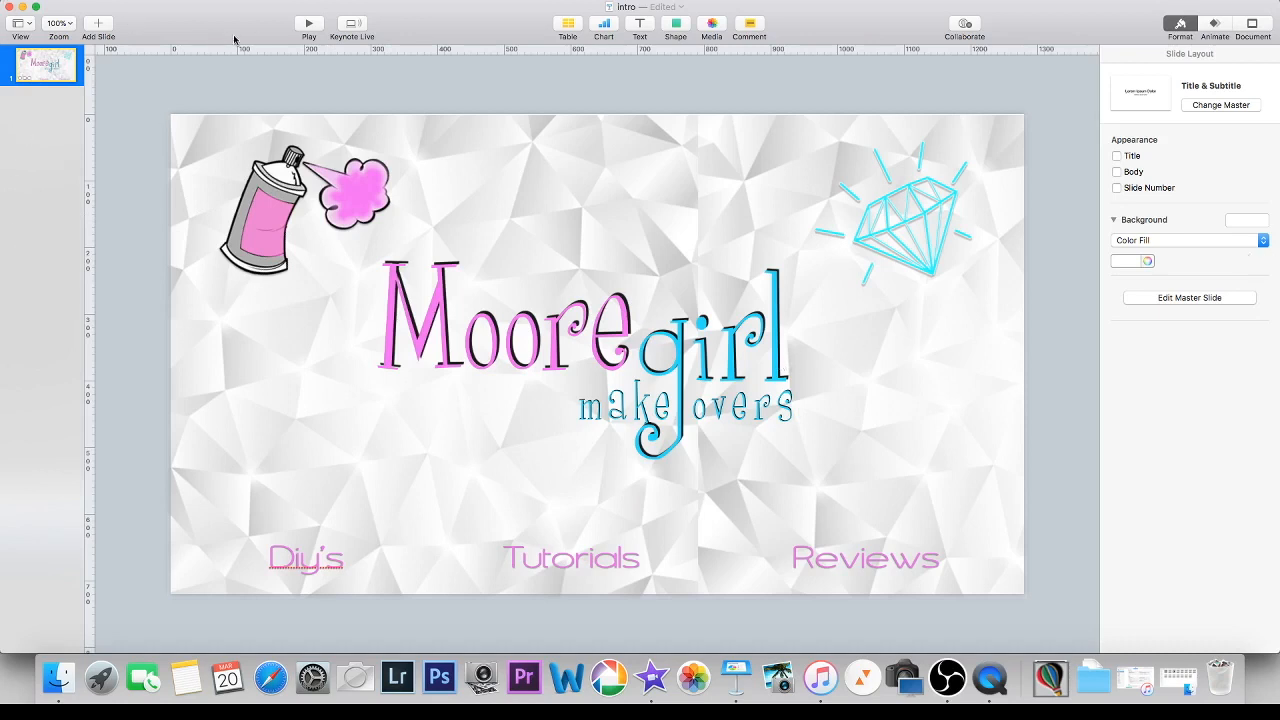
{"action": "left_click", "coordinate": [309, 23]}
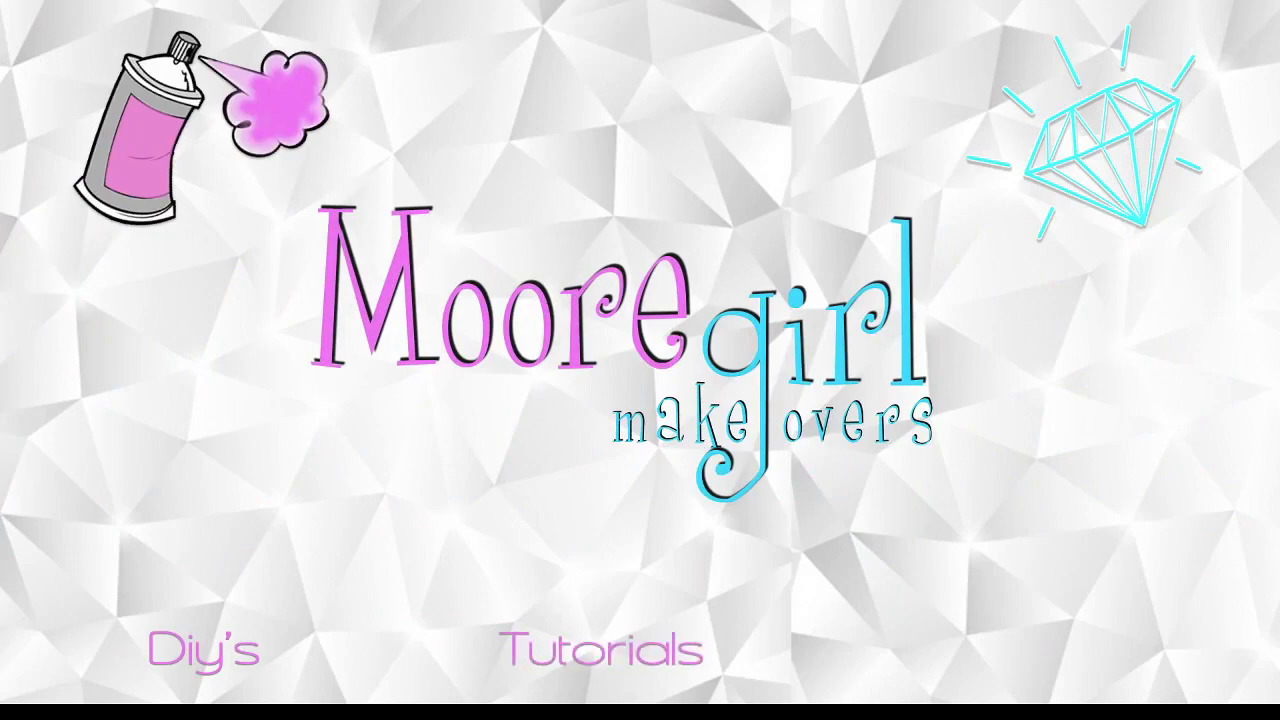
{"action": "key", "text": "Escape"}
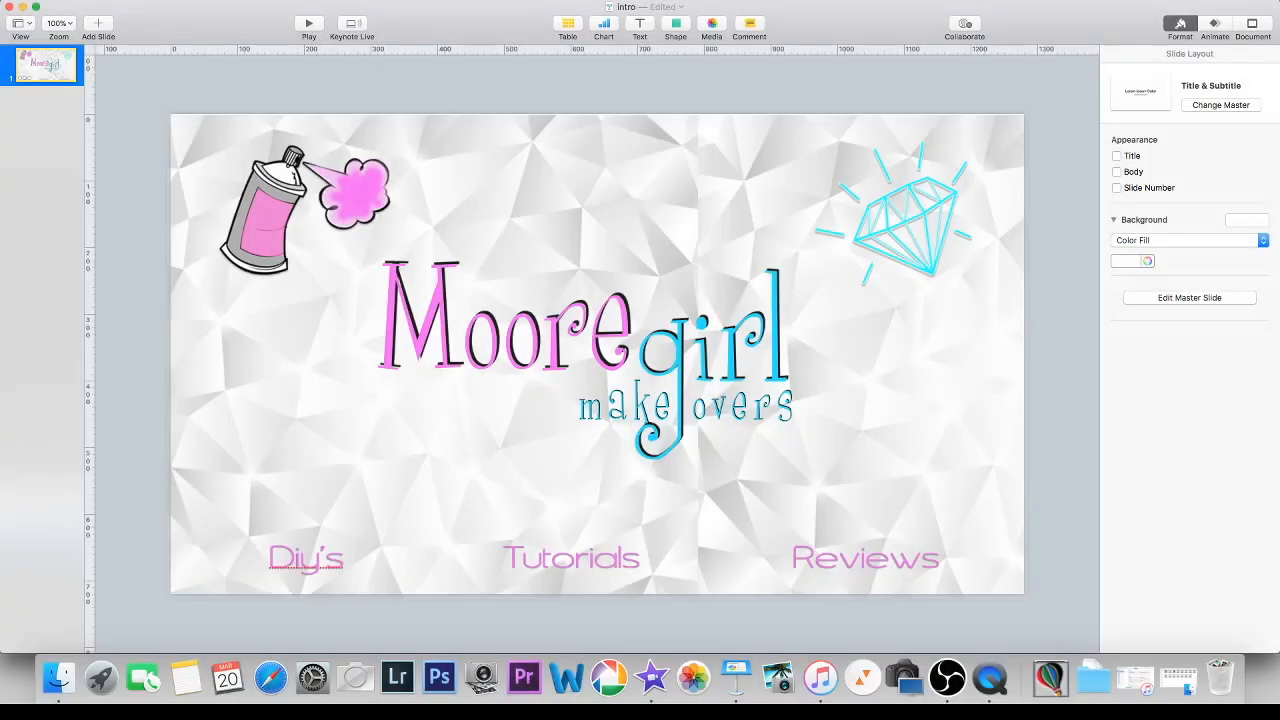
Step: Set up a QuickTime export of the presentation in 1080p format, continue to the save dialog, and cancel the export
{"action": "left_click", "coordinate": [98, 1]}
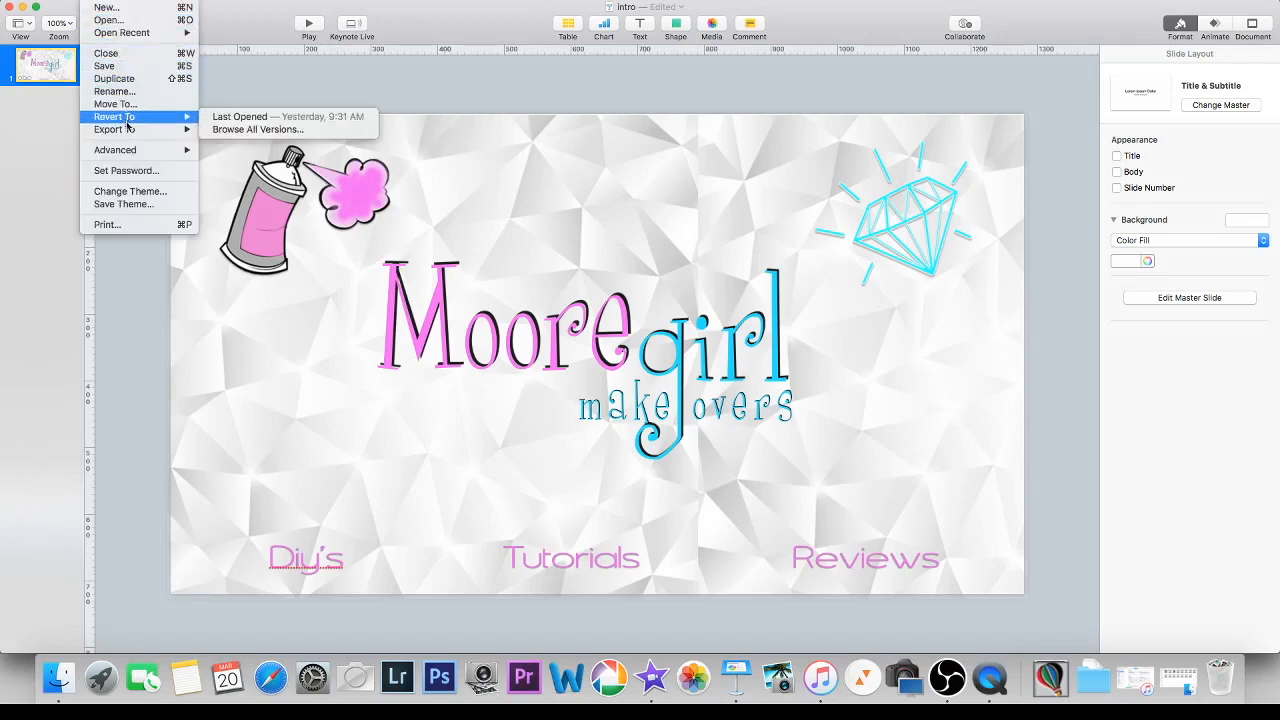
{"action": "mouse_move", "coordinate": [128, 131]}
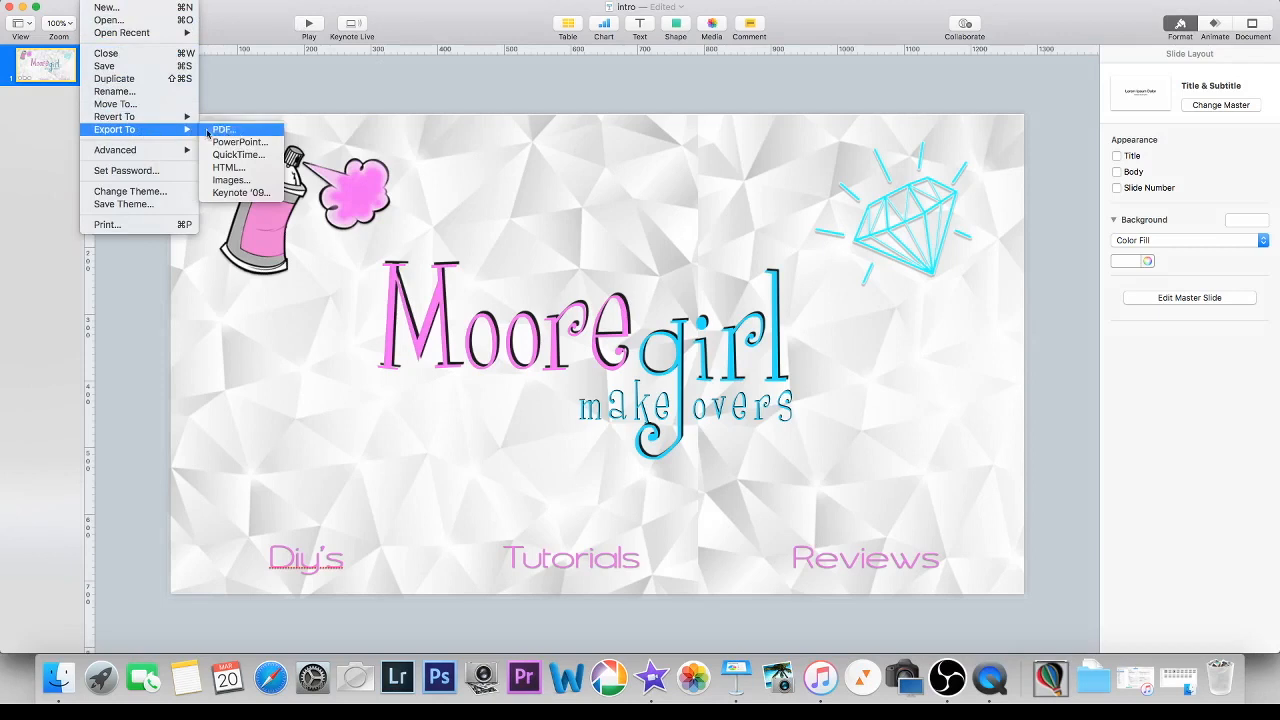
{"action": "left_click", "coordinate": [238, 155]}
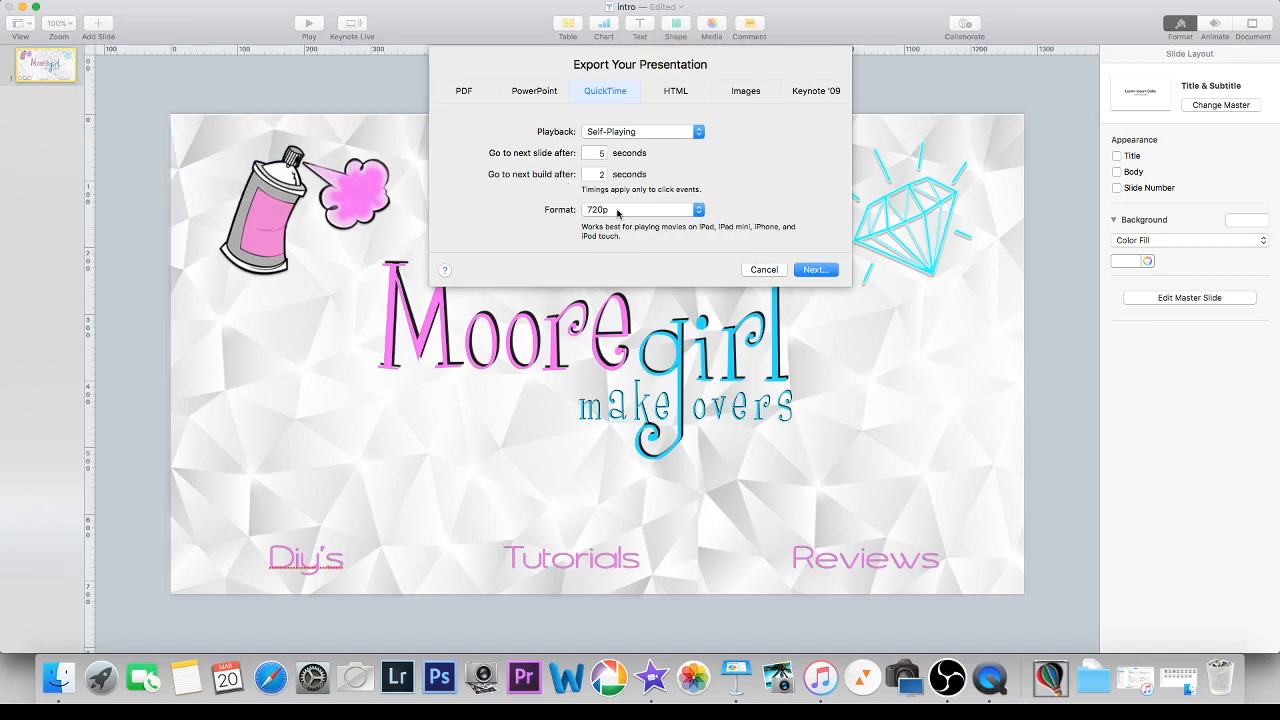
{"action": "left_click", "coordinate": [697, 210]}
{"action": "left_click", "coordinate": [694, 222]}
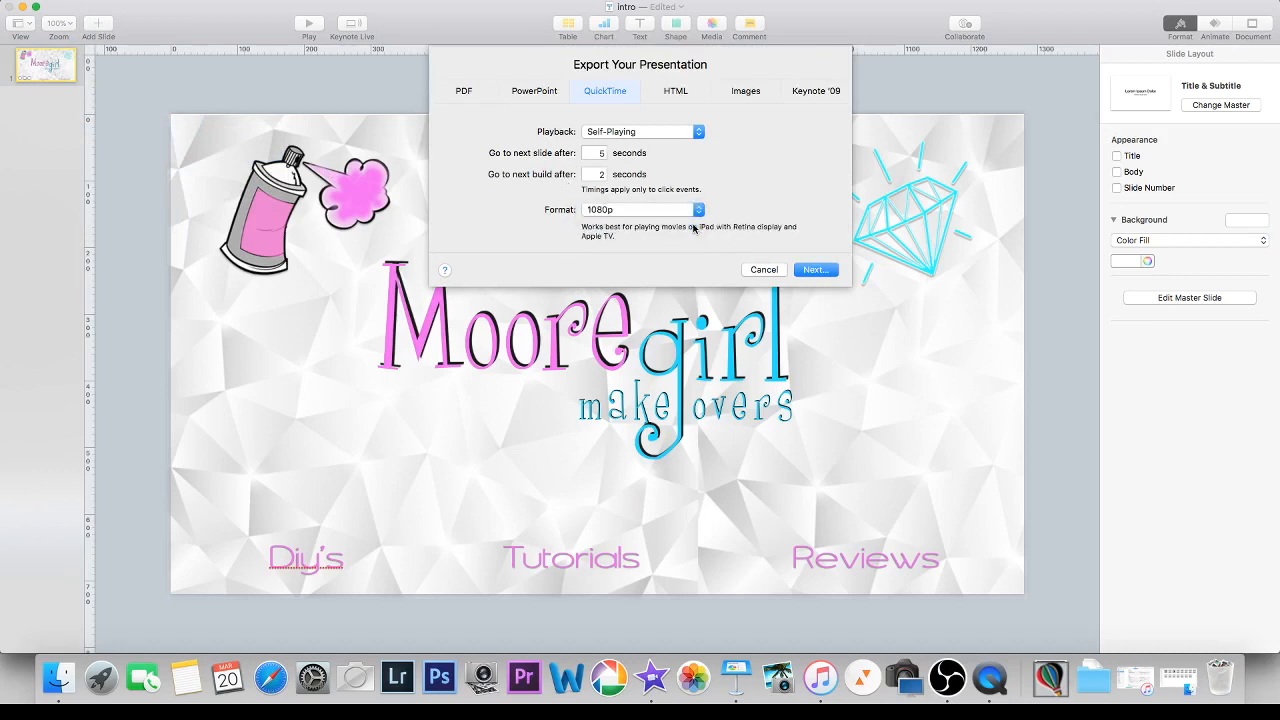
{"action": "left_click", "coordinate": [808, 270]}
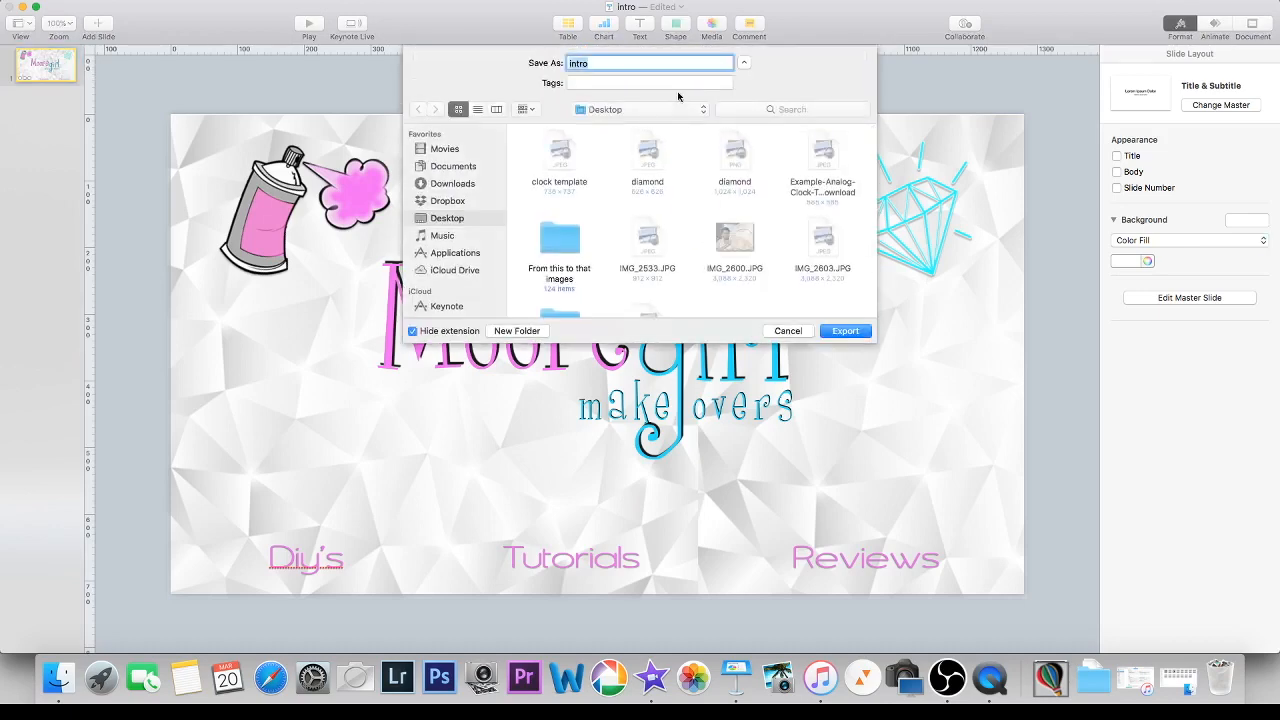
{"action": "left_click", "coordinate": [789, 333]}
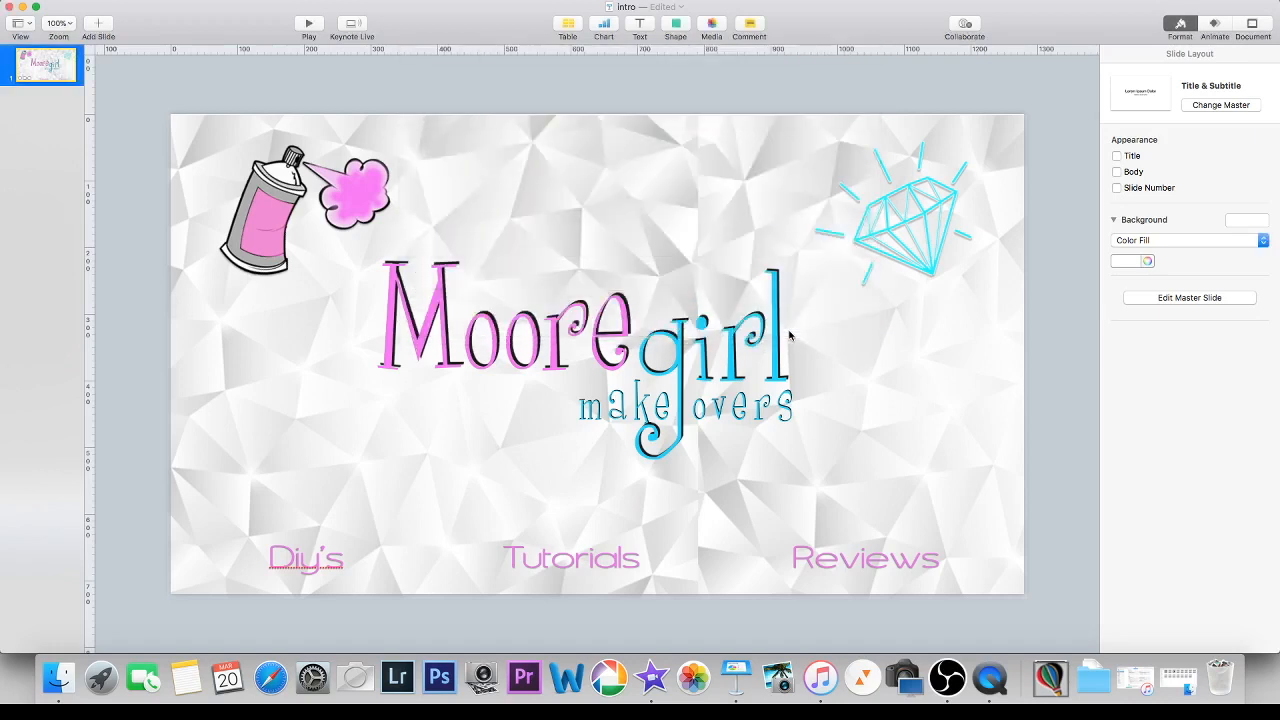